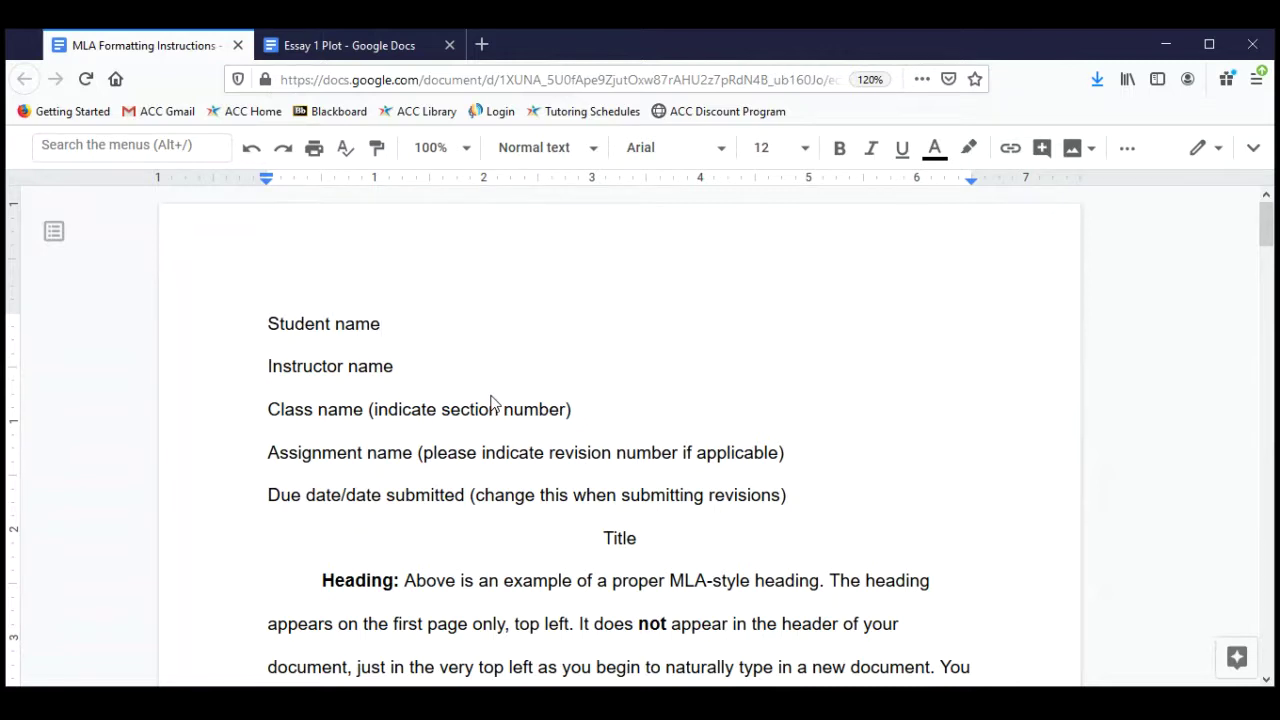
Bring up the Essay 1 Plot document with the Hamlet essay from its browser tab.
{"action": "left_click", "coordinate": [357, 57]}
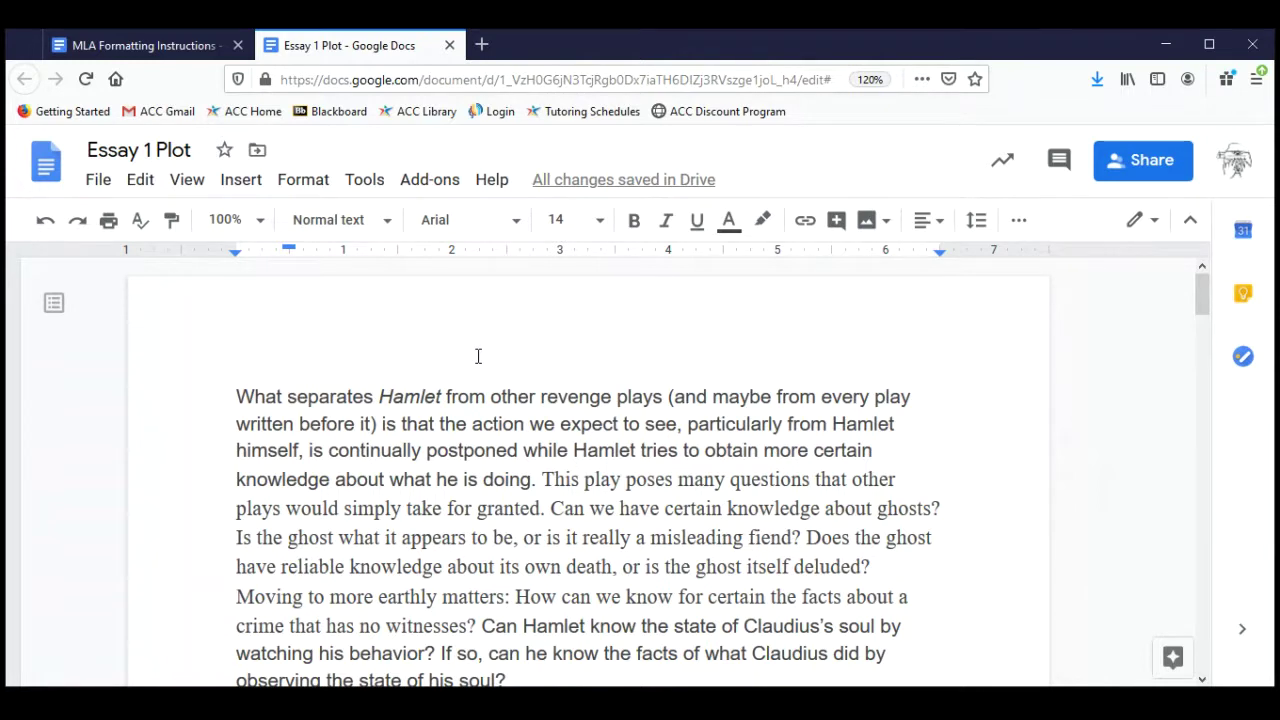
{"action": "scroll", "coordinate": [478, 356], "scroll_direction": "down", "scroll_amount": 1}
{"action": "scroll", "coordinate": [478, 356], "scroll_direction": "up", "scroll_amount": 1}
{"action": "scroll", "coordinate": [478, 356], "scroll_direction": "down", "scroll_amount": 4}
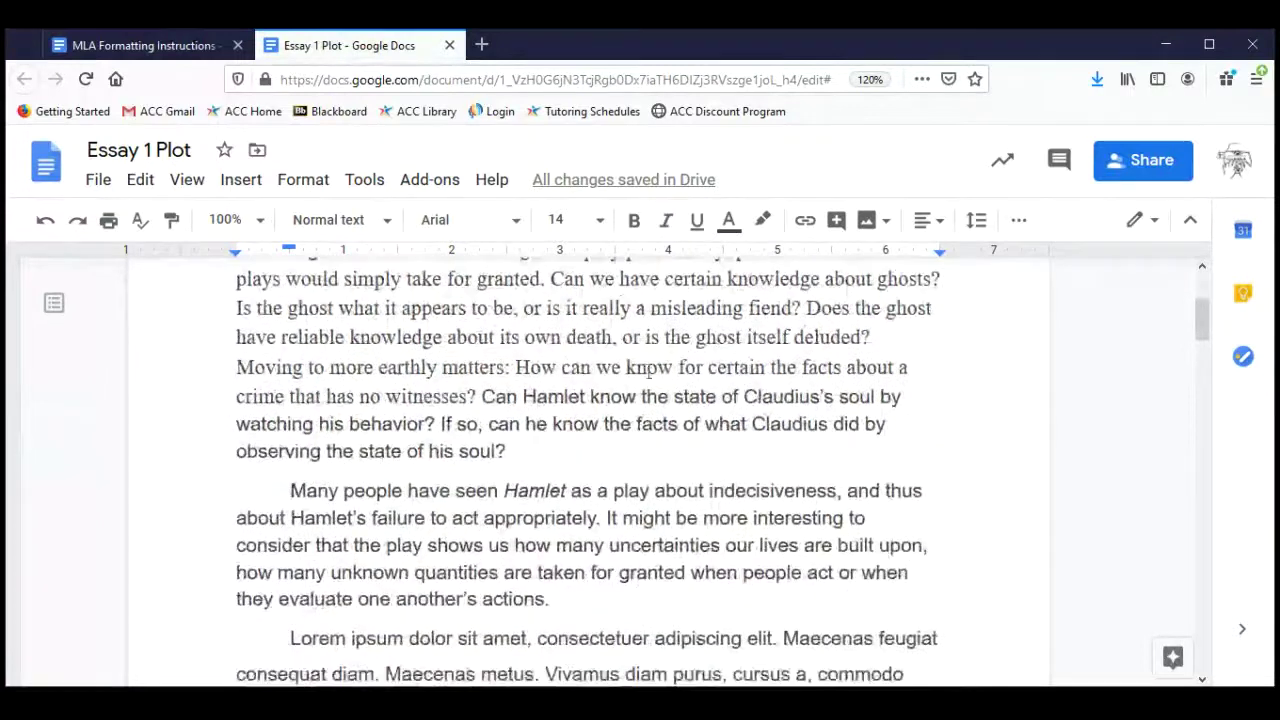
{"action": "scroll", "coordinate": [443, 391], "scroll_direction": "down", "scroll_amount": 1}
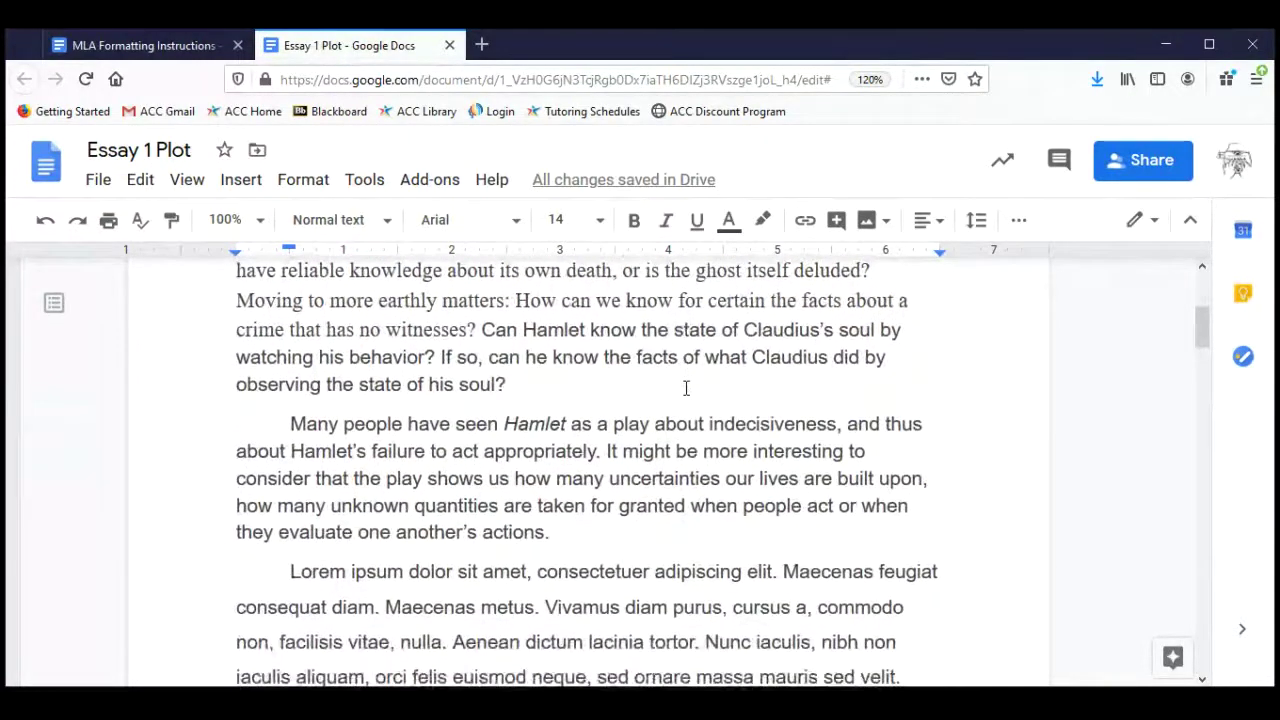
{"action": "scroll", "coordinate": [686, 388], "scroll_direction": "up", "scroll_amount": 3}
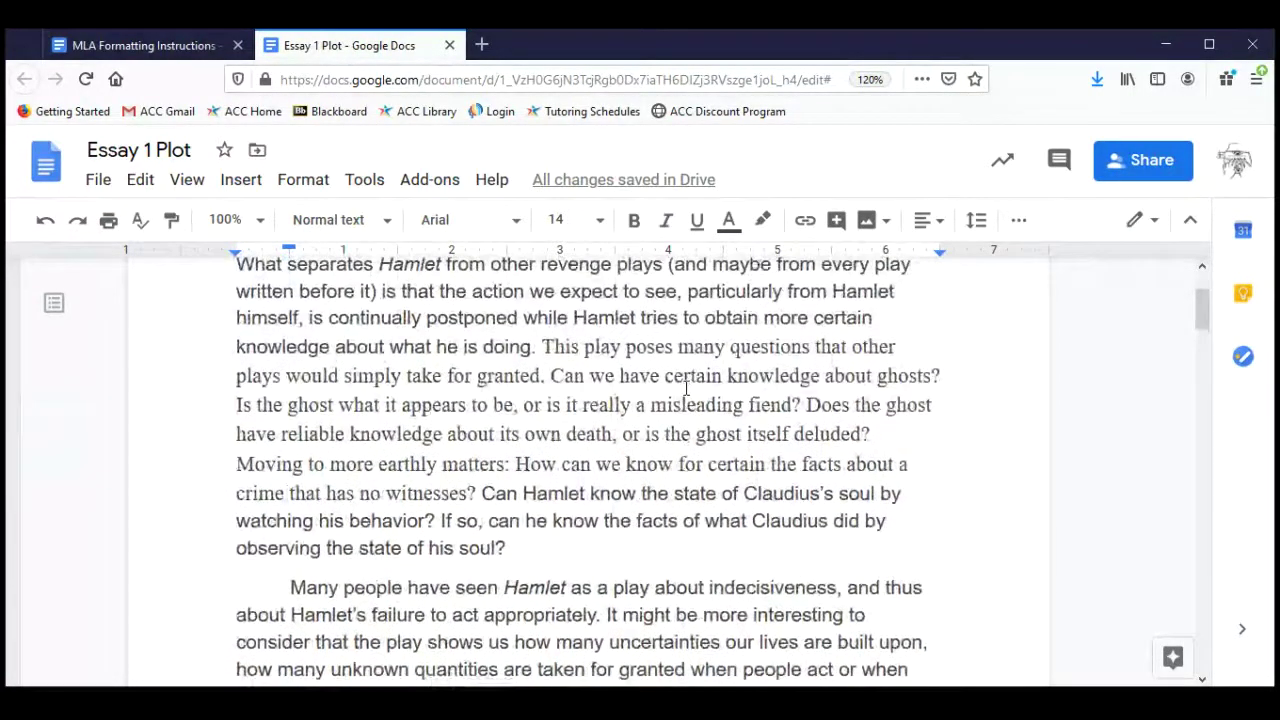
{"action": "scroll", "coordinate": [686, 388], "scroll_direction": "down", "scroll_amount": 1}
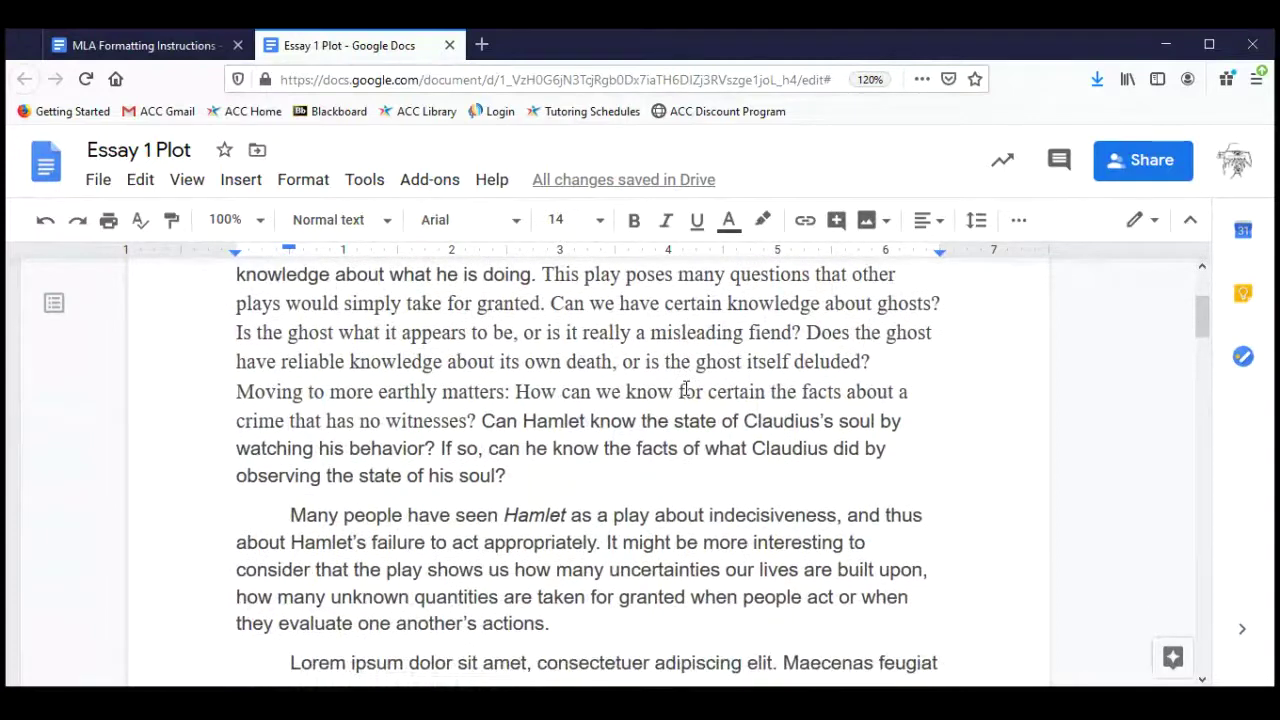
{"action": "scroll", "coordinate": [686, 390], "scroll_direction": "down", "scroll_amount": 1}
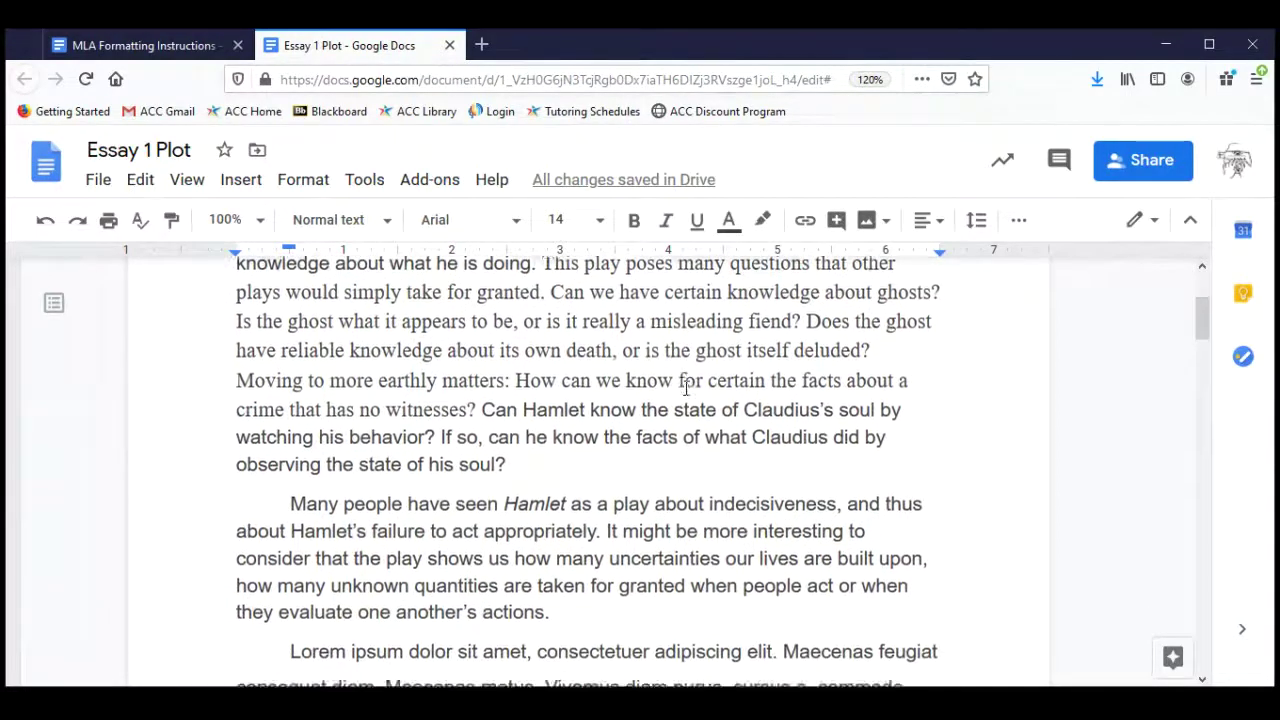
{"action": "scroll", "coordinate": [686, 390], "scroll_direction": "down", "scroll_amount": 2}
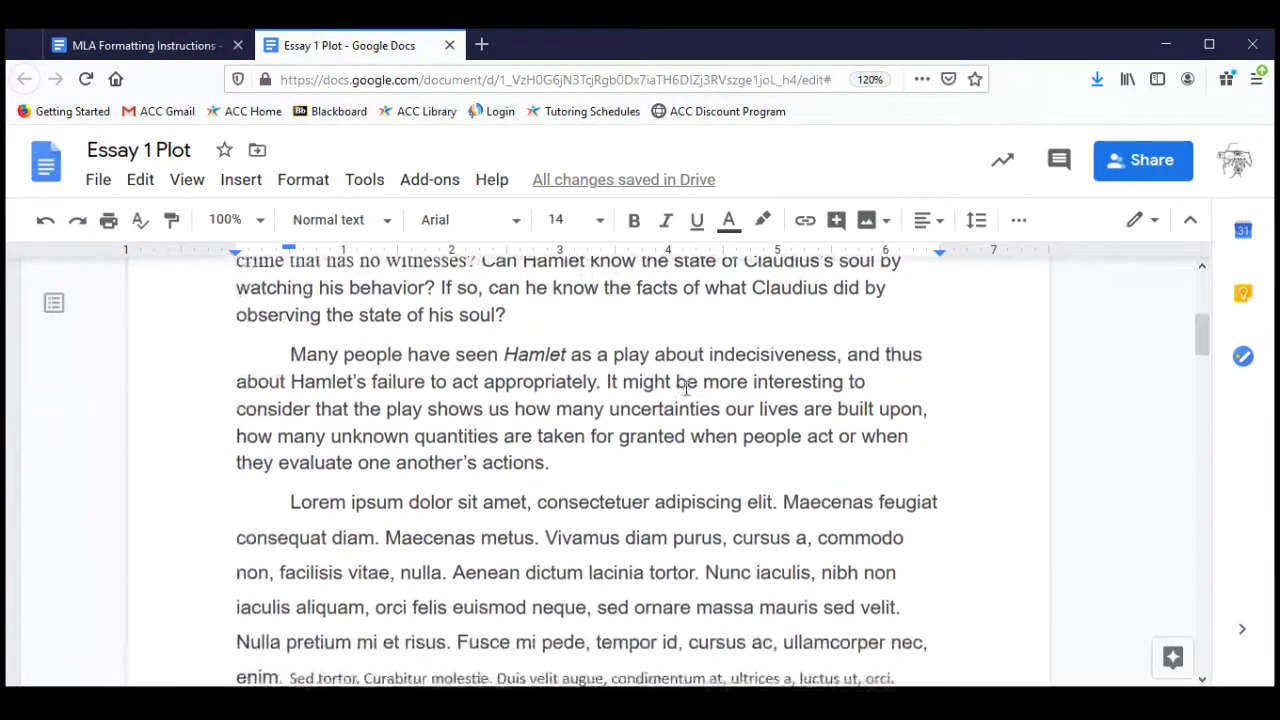
{"action": "scroll", "coordinate": [686, 390], "scroll_direction": "up", "scroll_amount": 3}
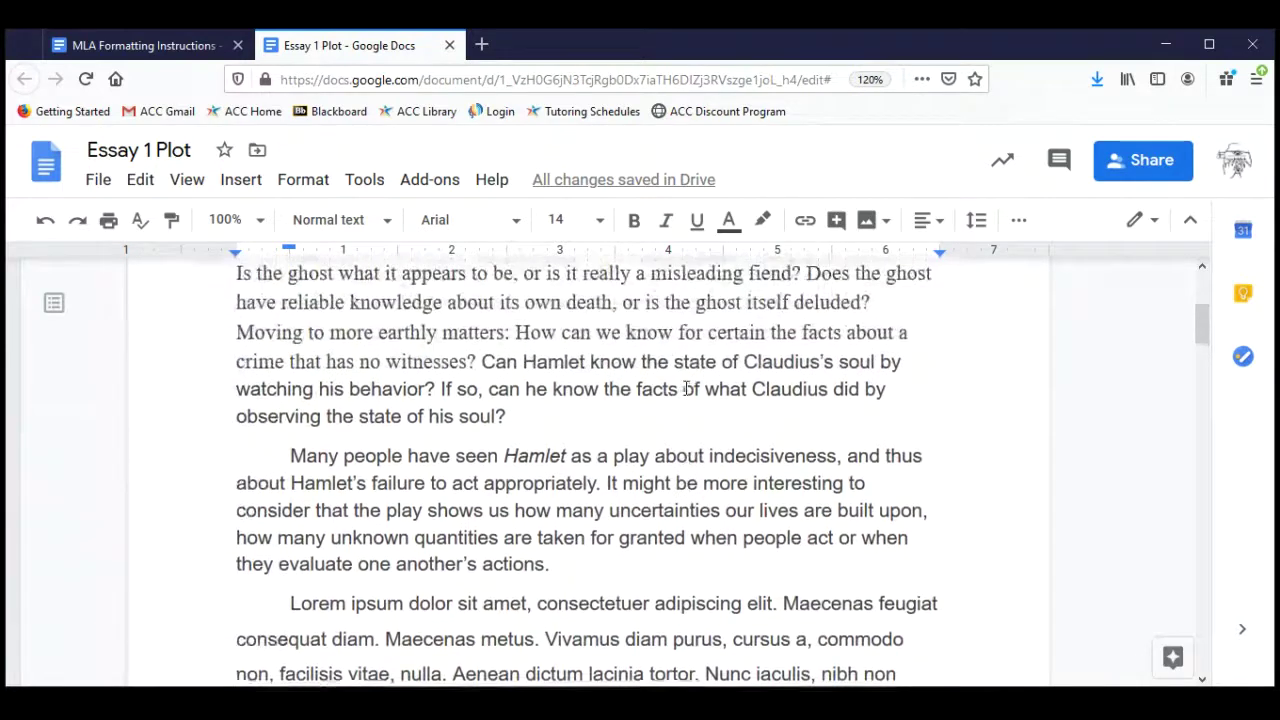
{"action": "scroll", "coordinate": [686, 390], "scroll_direction": "up", "scroll_amount": 1}
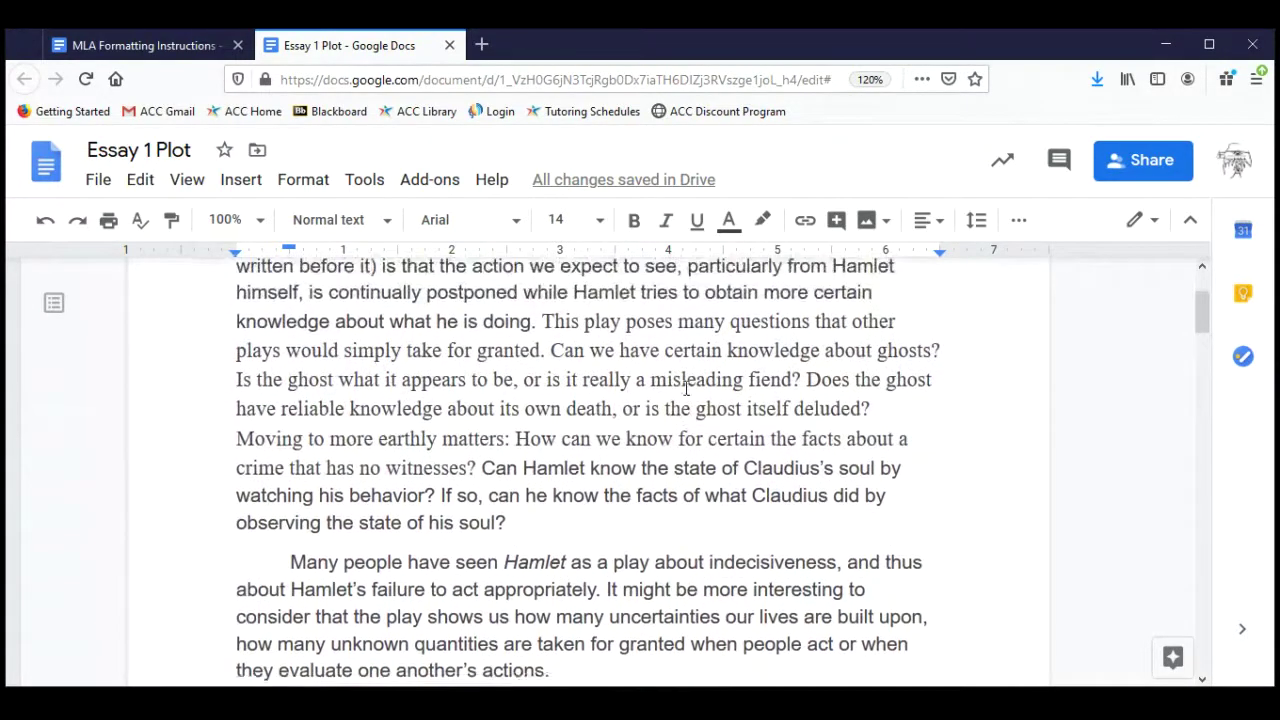
{"action": "scroll", "coordinate": [686, 390], "scroll_direction": "down", "scroll_amount": 3}
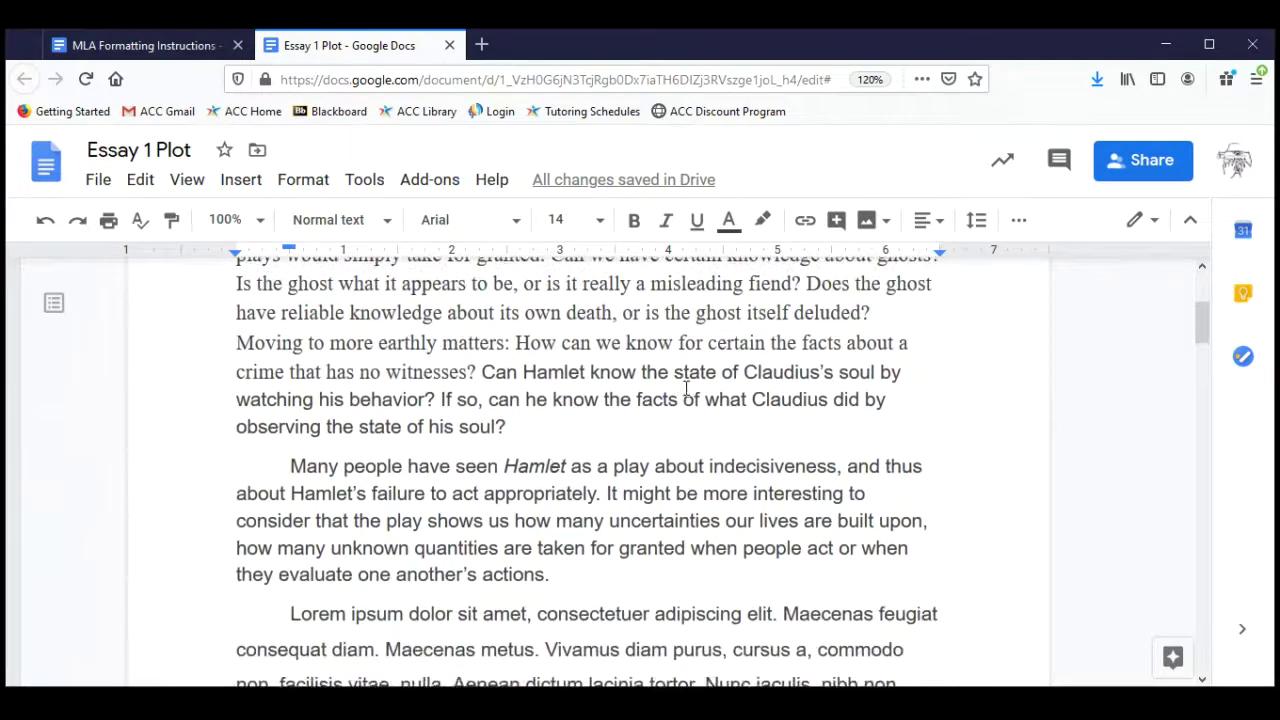
{"action": "scroll", "coordinate": [686, 389], "scroll_direction": "down", "scroll_amount": 1}
{"action": "scroll", "coordinate": [686, 388], "scroll_direction": "down", "scroll_amount": 1}
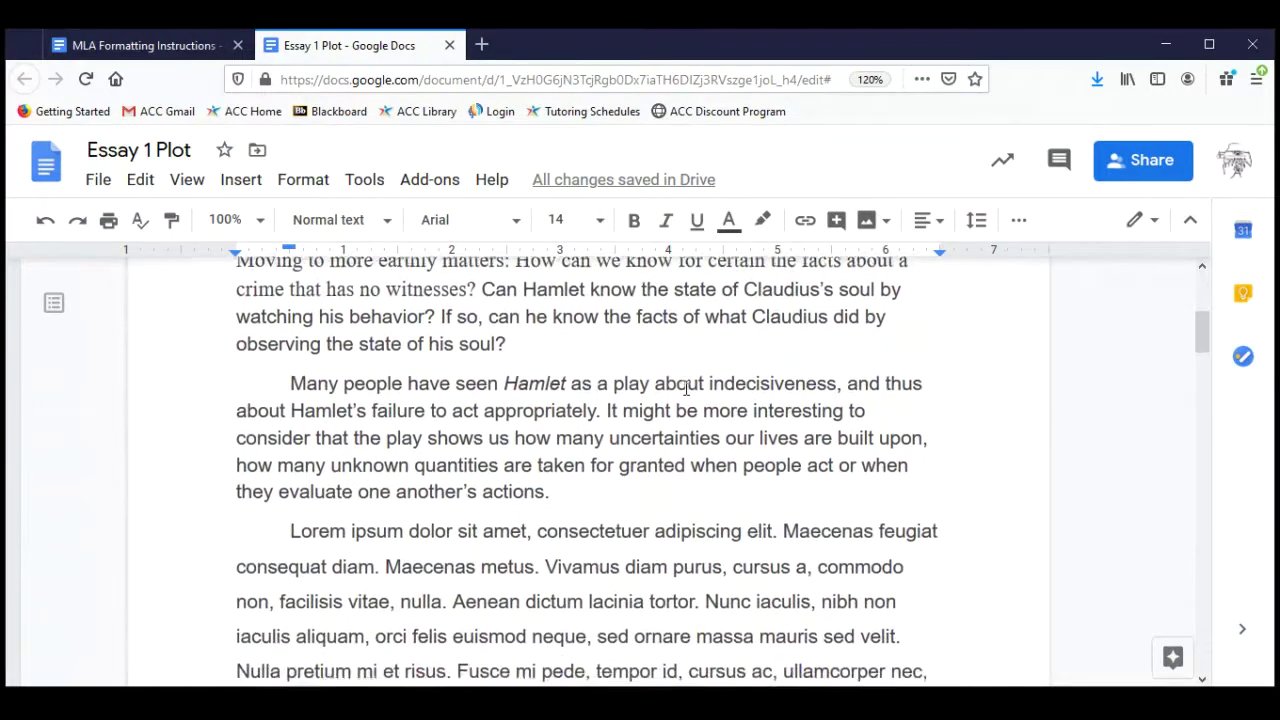
{"action": "scroll", "coordinate": [686, 389], "scroll_direction": "down", "scroll_amount": 1}
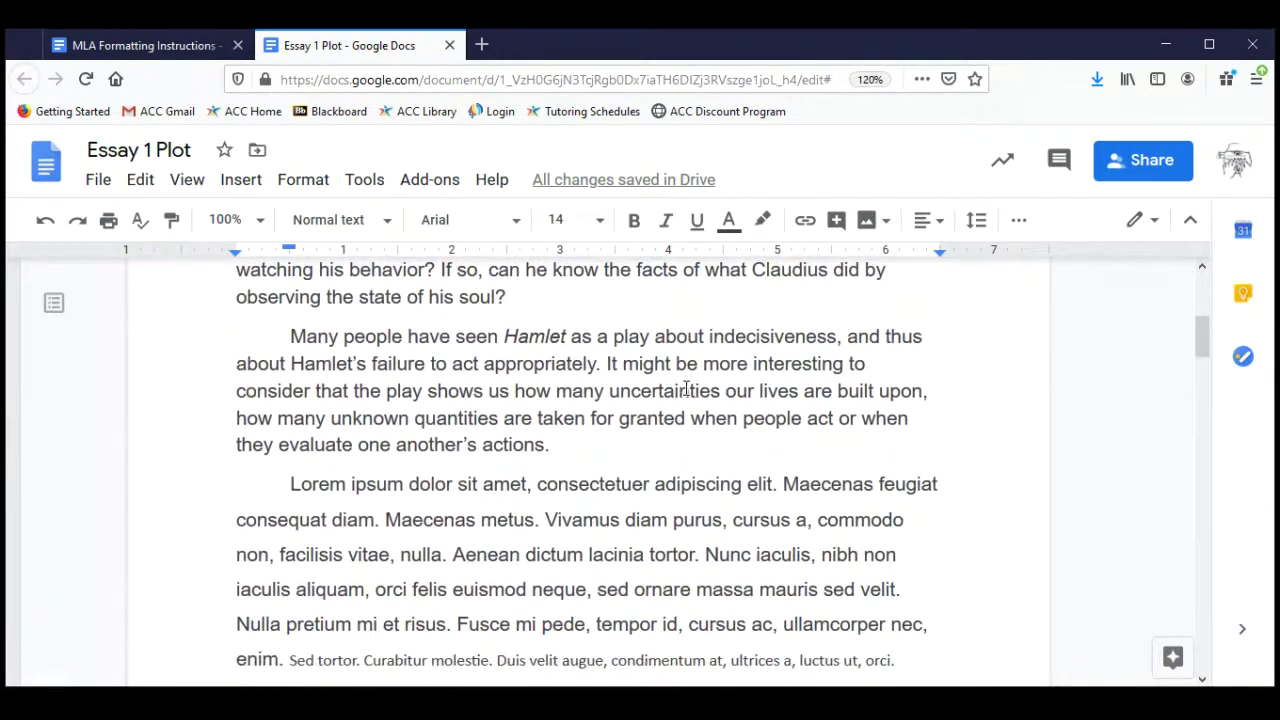
{"action": "scroll", "coordinate": [686, 389], "scroll_direction": "down", "scroll_amount": 1}
{"action": "scroll", "coordinate": [686, 389], "scroll_direction": "down", "scroll_amount": 4}
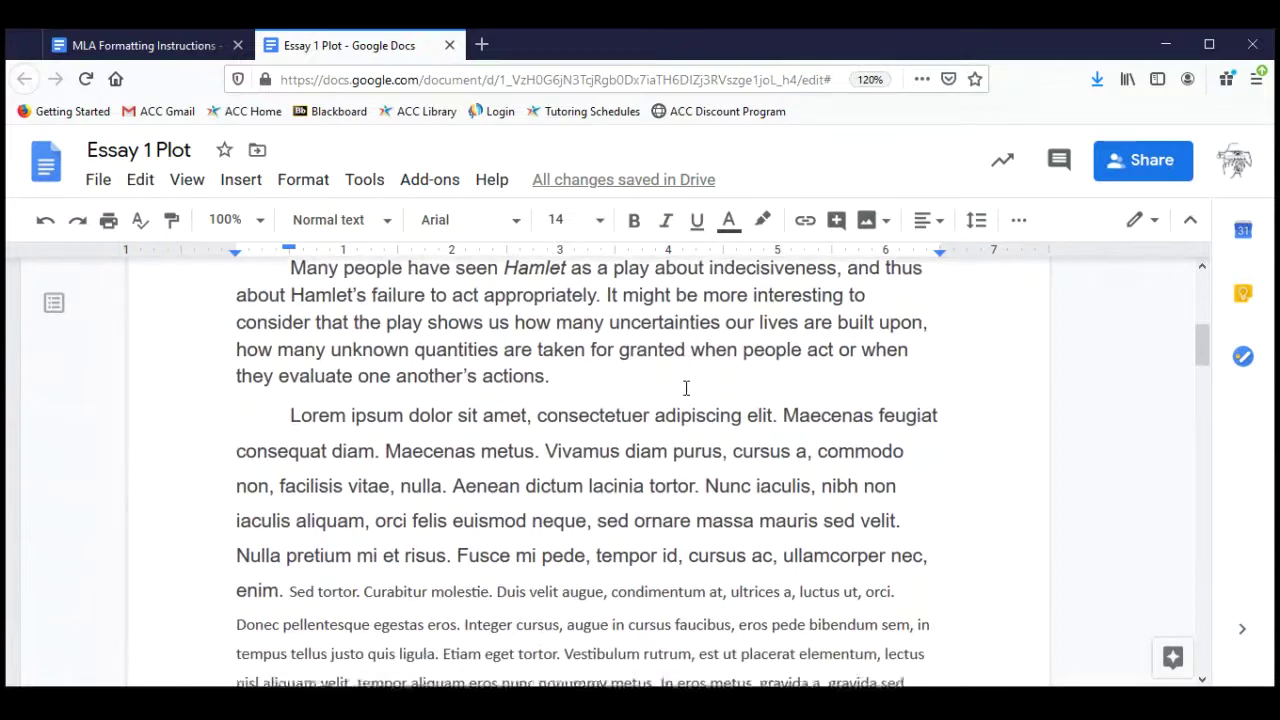
{"action": "scroll", "coordinate": [686, 389], "scroll_direction": "down", "scroll_amount": 5}
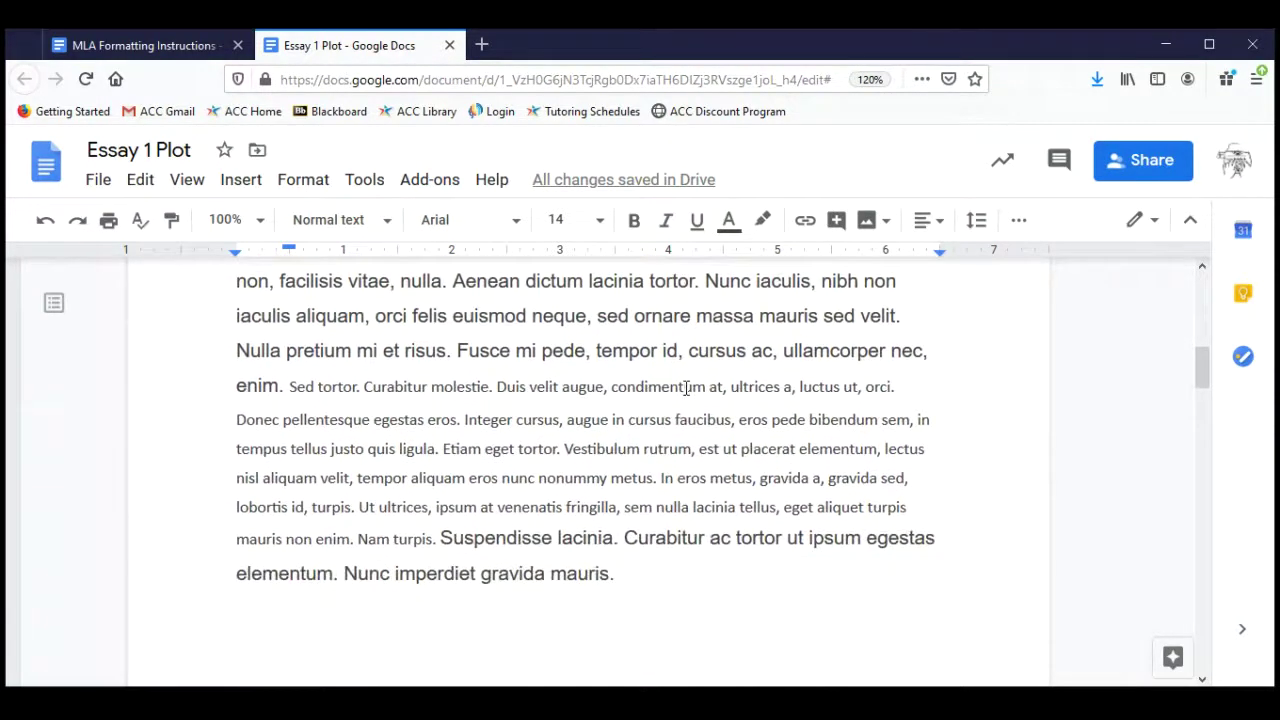
{"action": "scroll", "coordinate": [686, 389], "scroll_direction": "down", "scroll_amount": 2}
{"action": "scroll", "coordinate": [686, 389], "scroll_direction": "down", "scroll_amount": 3}
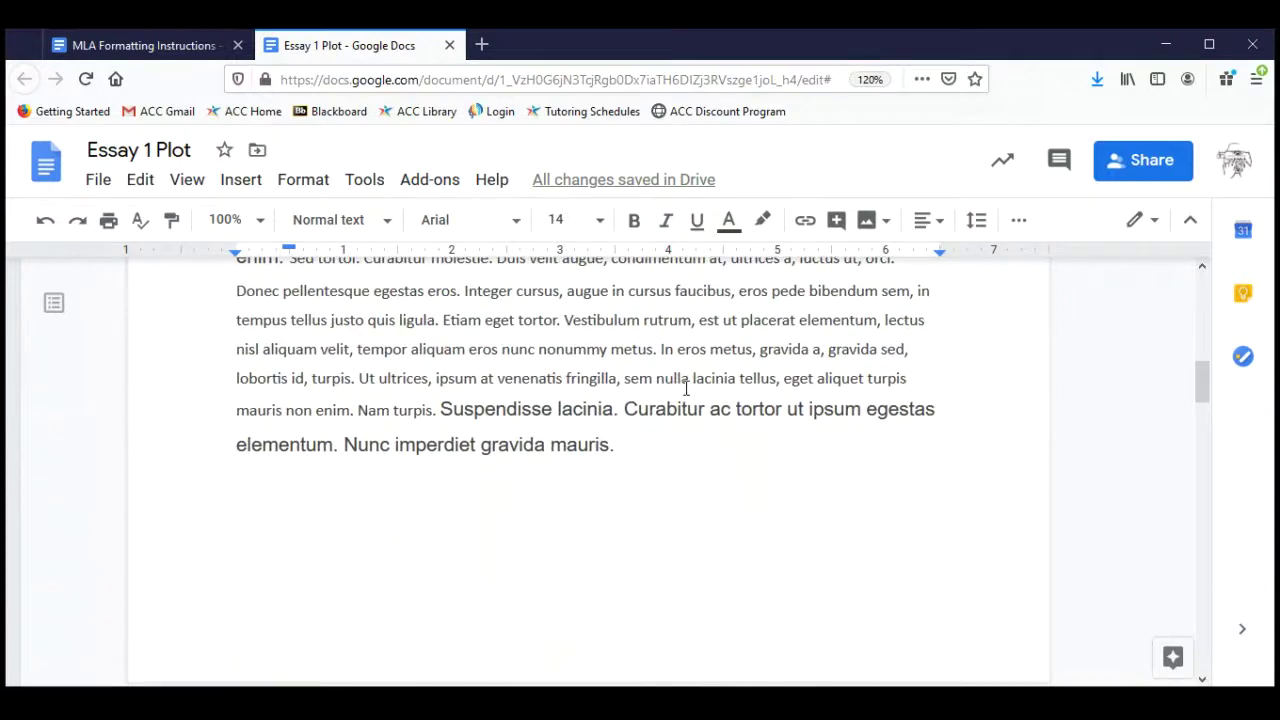
{"action": "scroll", "coordinate": [686, 389], "scroll_direction": "down", "scroll_amount": 12}
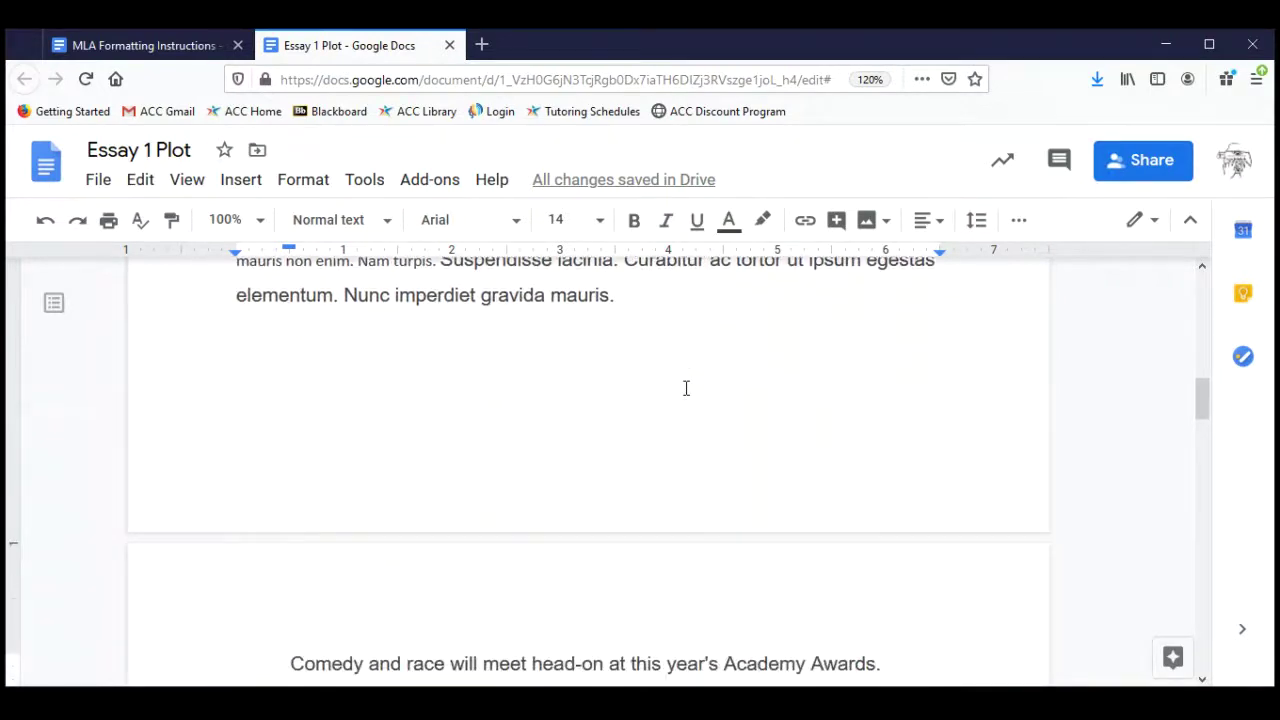
{"action": "scroll", "coordinate": [686, 389], "scroll_direction": "down", "scroll_amount": 4}
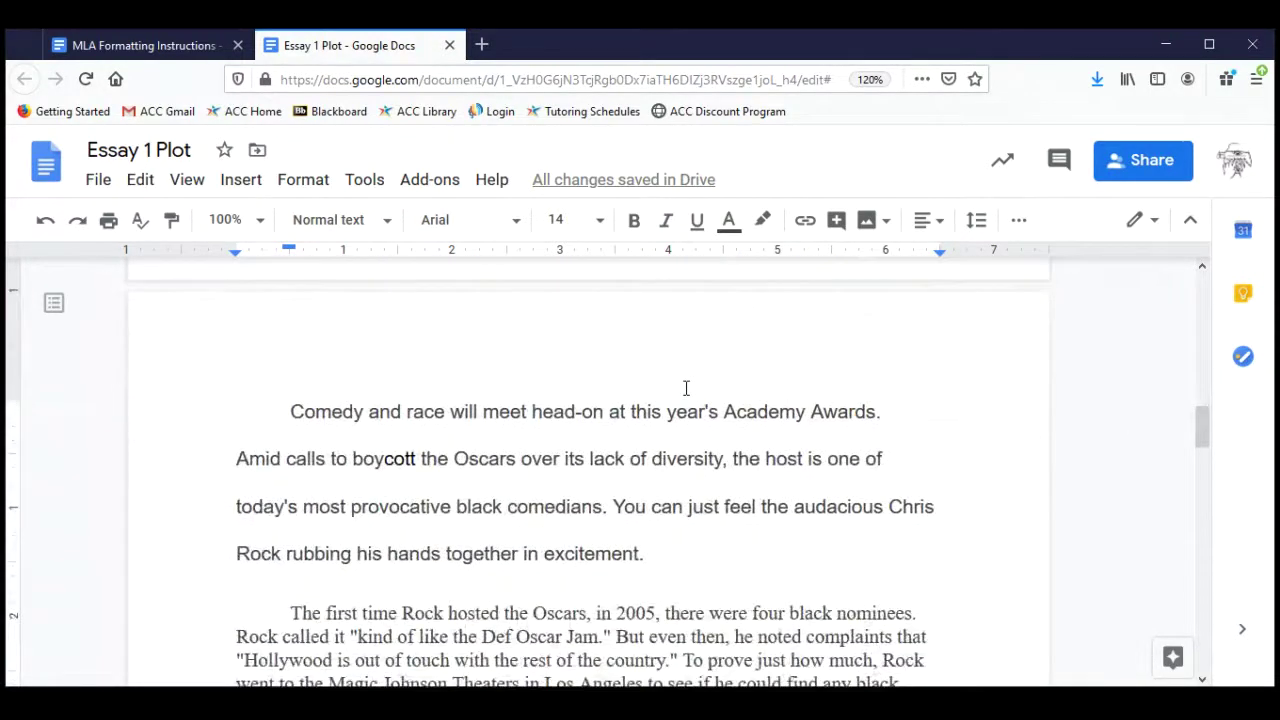
{"action": "scroll", "coordinate": [686, 389], "scroll_direction": "down", "scroll_amount": 3}
{"action": "scroll", "coordinate": [686, 389], "scroll_direction": "down", "scroll_amount": 2}
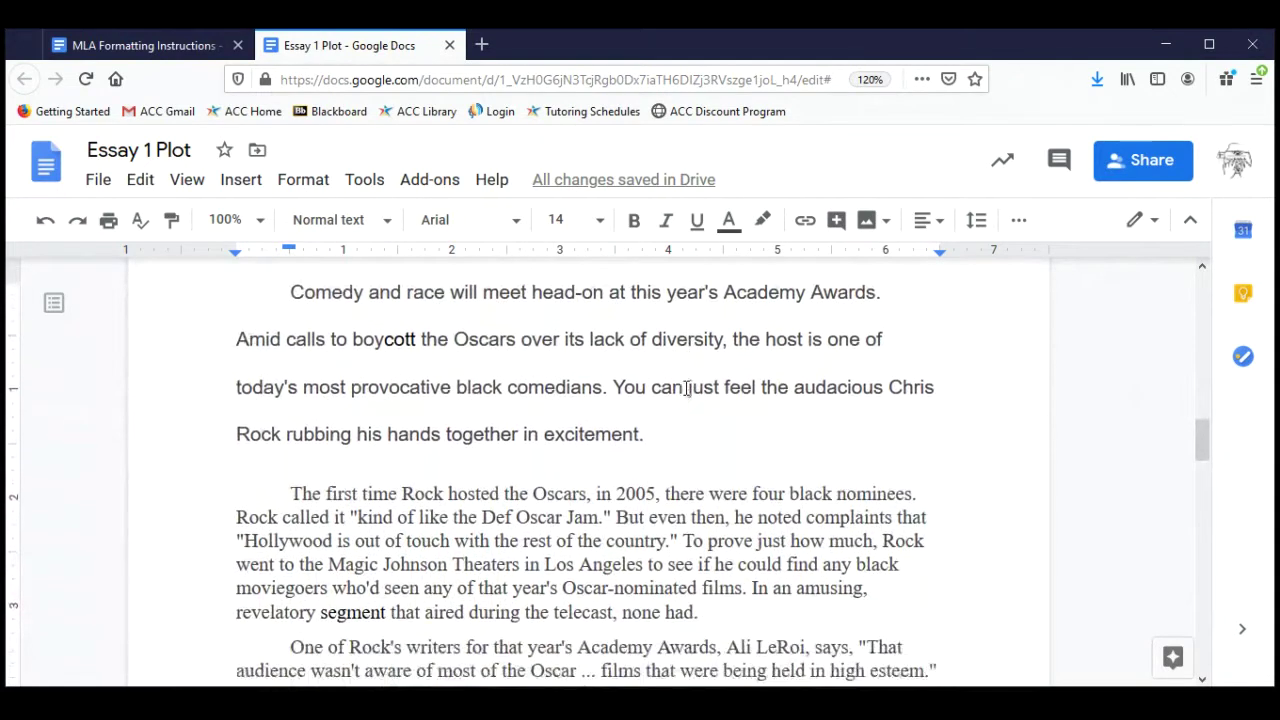
{"action": "scroll", "coordinate": [686, 389], "scroll_direction": "down", "scroll_amount": 2}
{"action": "scroll", "coordinate": [686, 388], "scroll_direction": "down", "scroll_amount": 6}
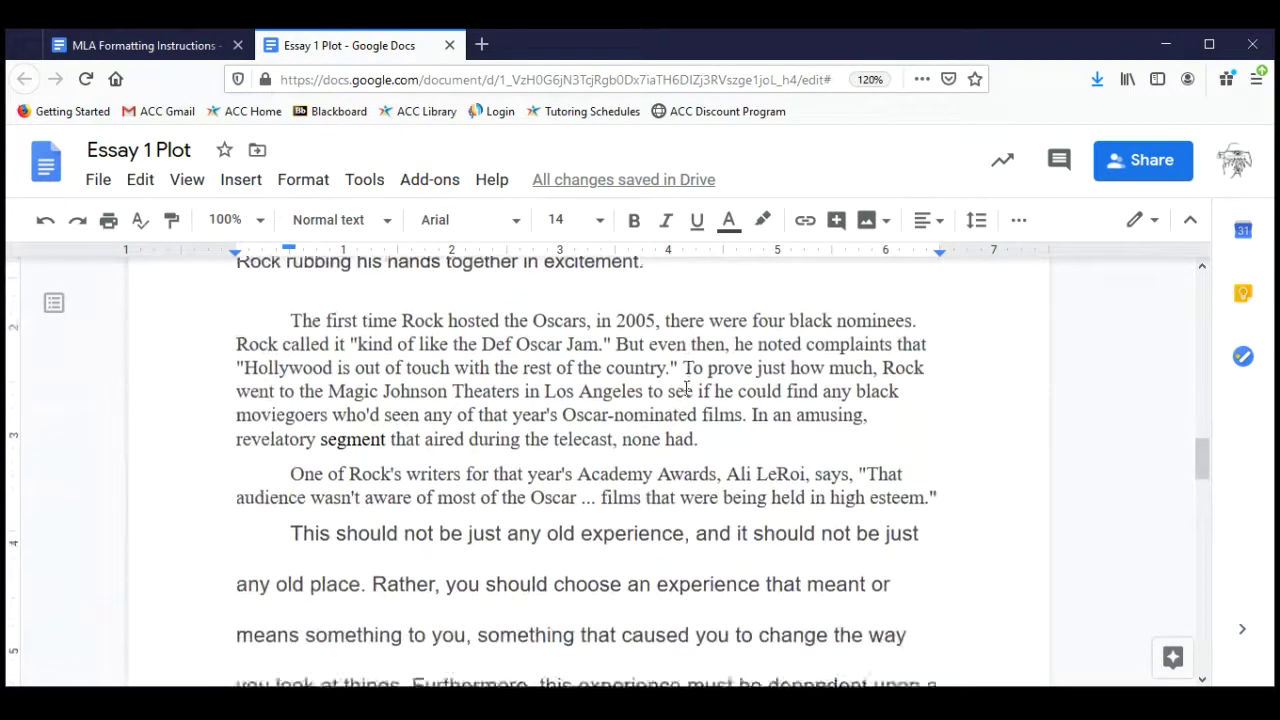
{"action": "scroll", "coordinate": [686, 389], "scroll_direction": "down", "scroll_amount": 2}
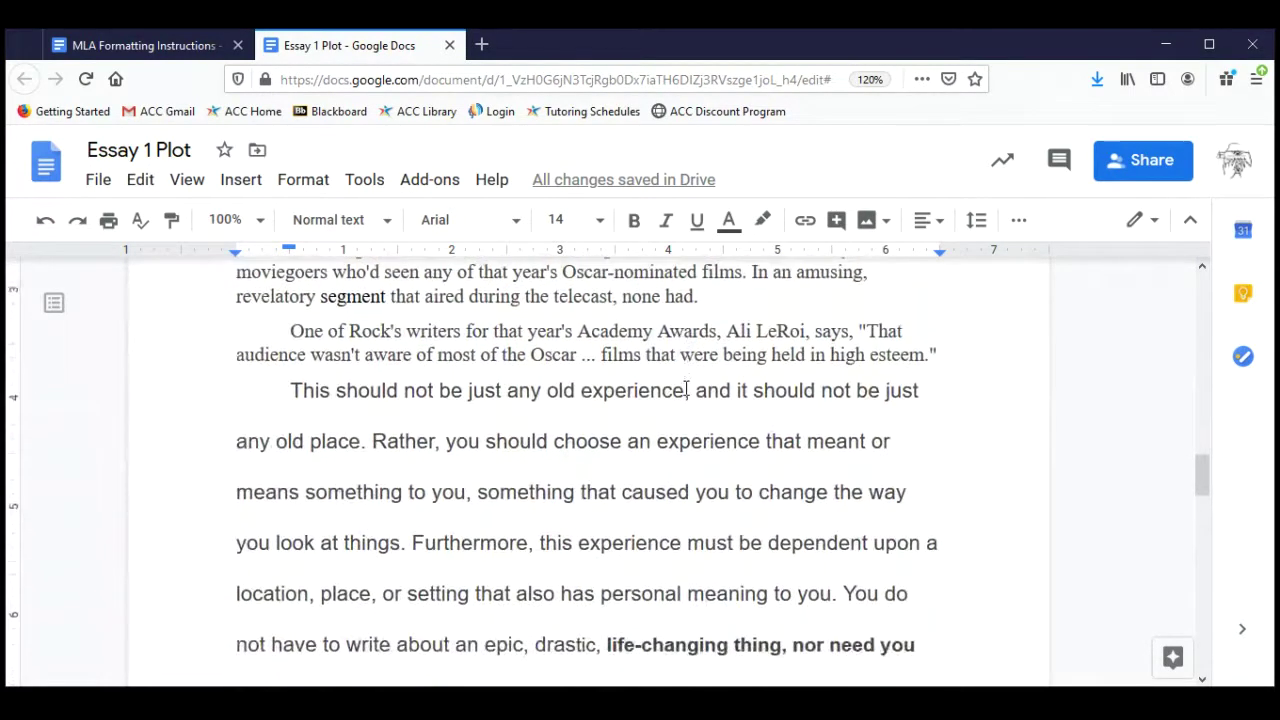
{"action": "scroll", "coordinate": [686, 389], "scroll_direction": "down", "scroll_amount": 2}
{"action": "scroll", "coordinate": [685, 389], "scroll_direction": "down", "scroll_amount": 7}
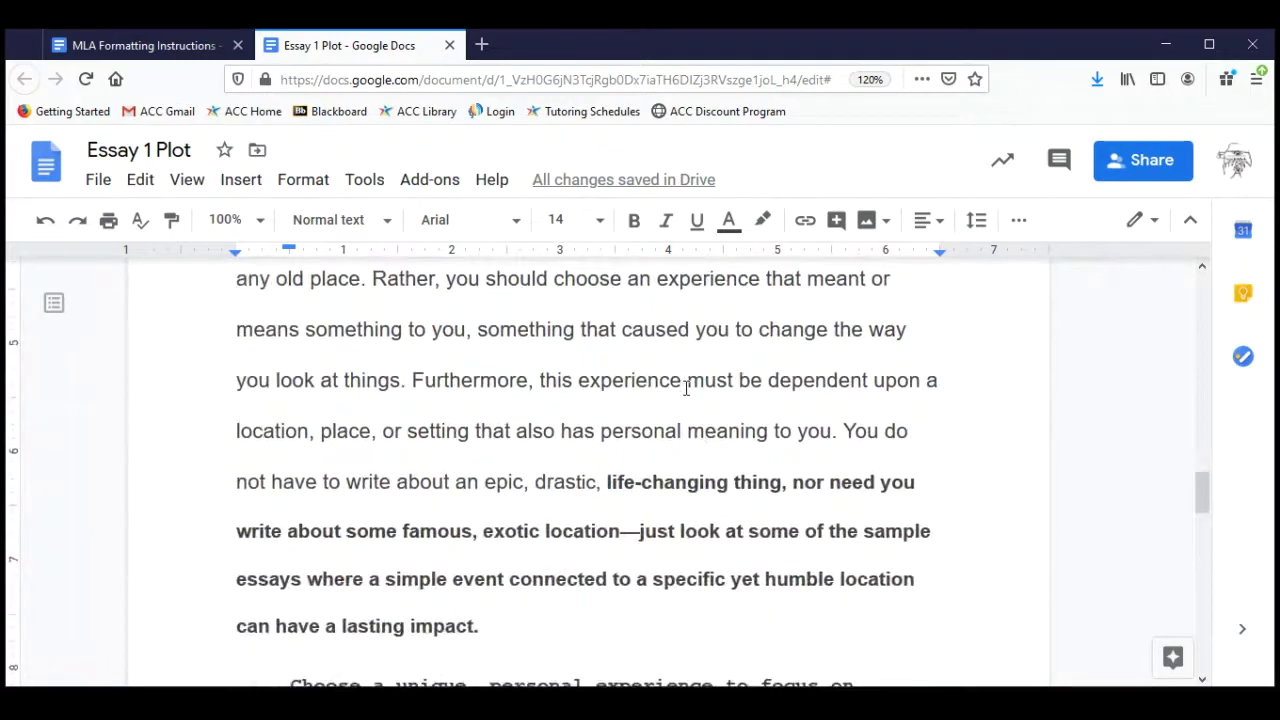
{"action": "scroll", "coordinate": [686, 388], "scroll_direction": "down", "scroll_amount": 7}
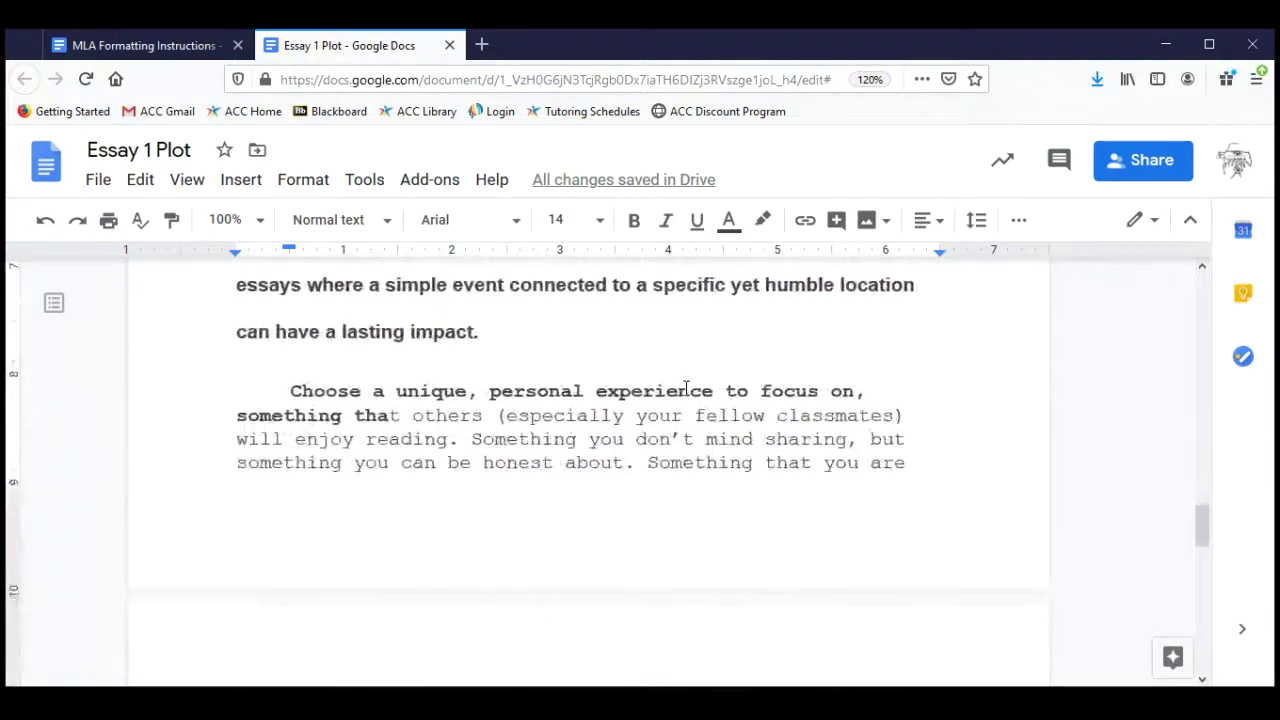
{"action": "scroll", "coordinate": [686, 389], "scroll_direction": "down", "scroll_amount": 10}
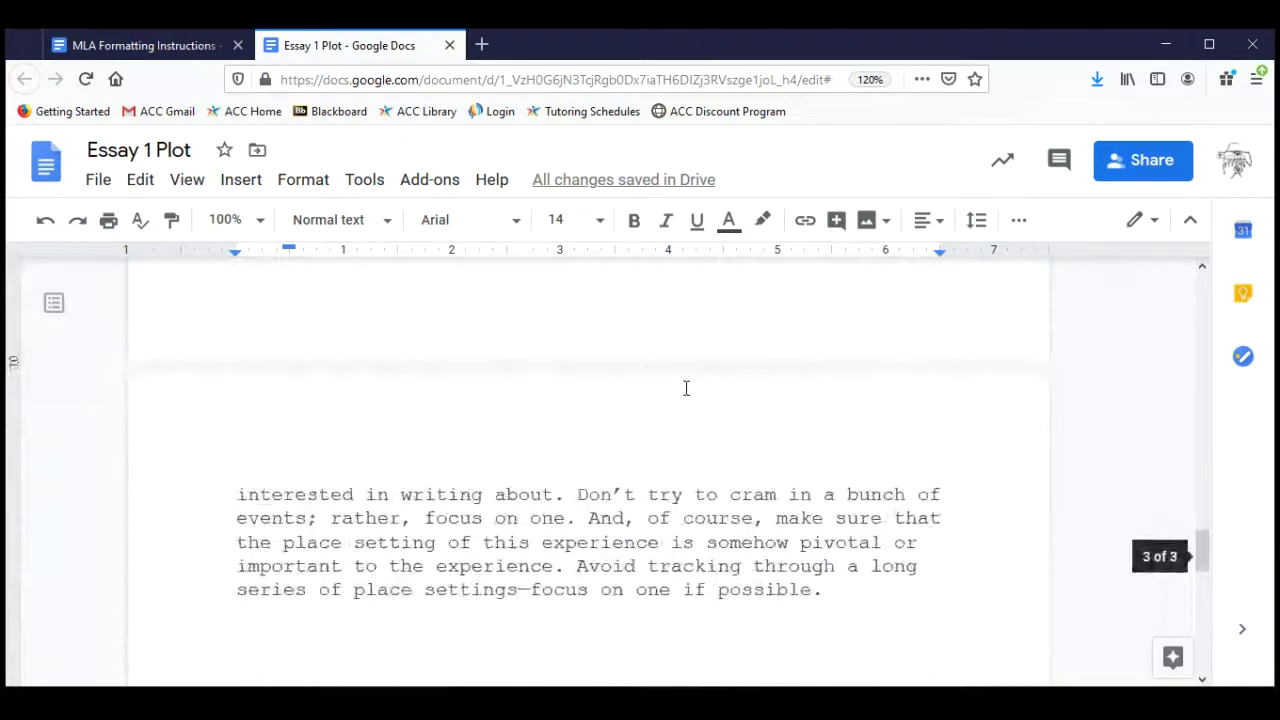
{"action": "scroll", "coordinate": [686, 389], "scroll_direction": "down", "scroll_amount": 10}
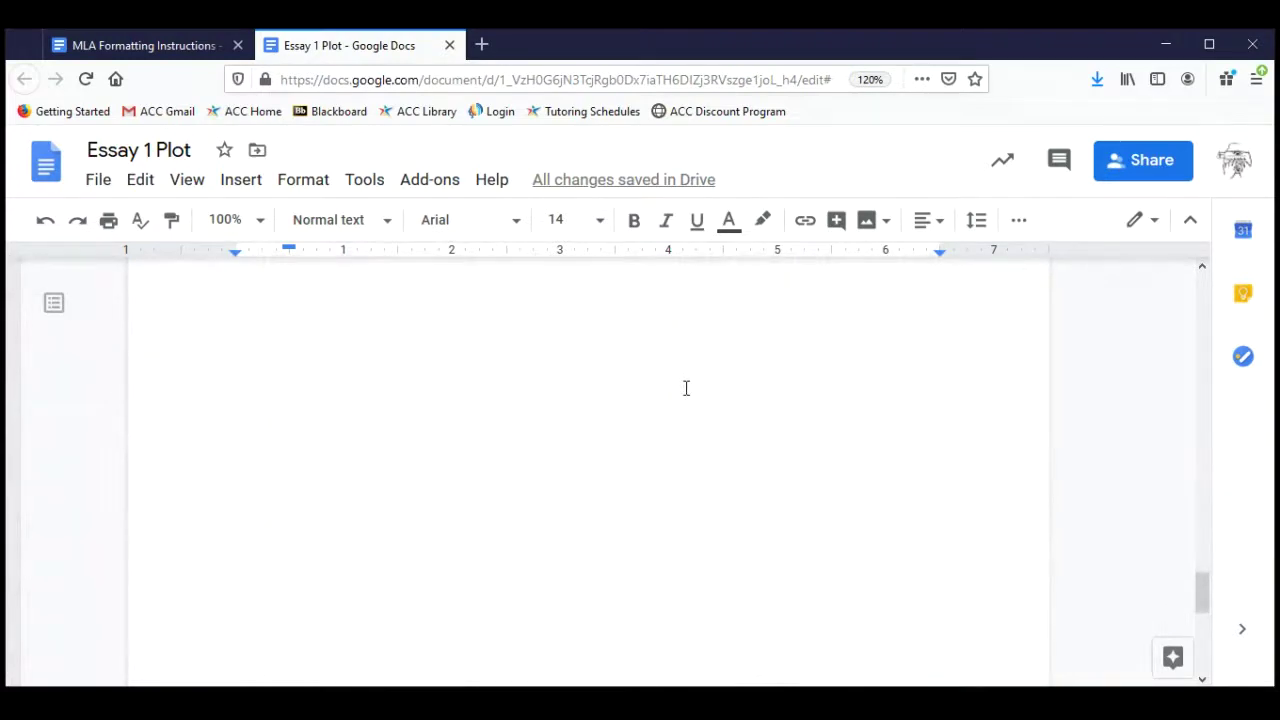
{"action": "scroll", "coordinate": [686, 388], "scroll_direction": "up", "scroll_amount": 20}
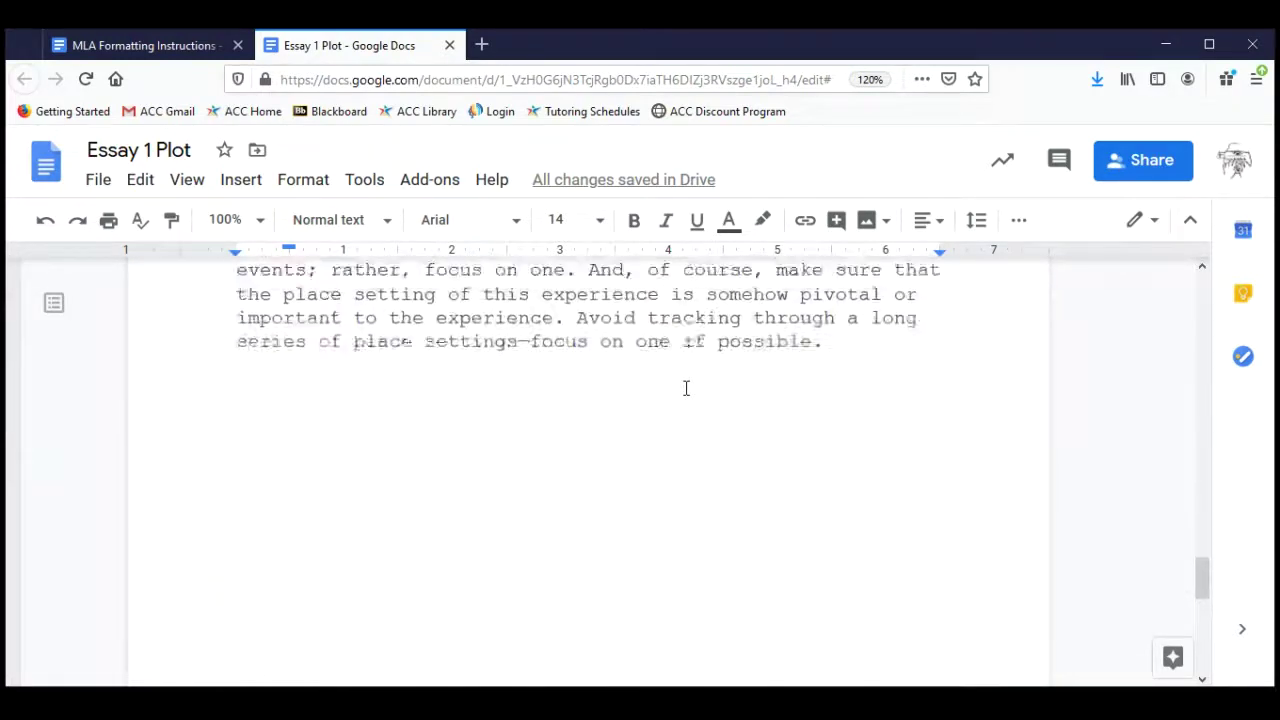
{"action": "scroll", "coordinate": [686, 388], "scroll_direction": "up", "scroll_amount": 20}
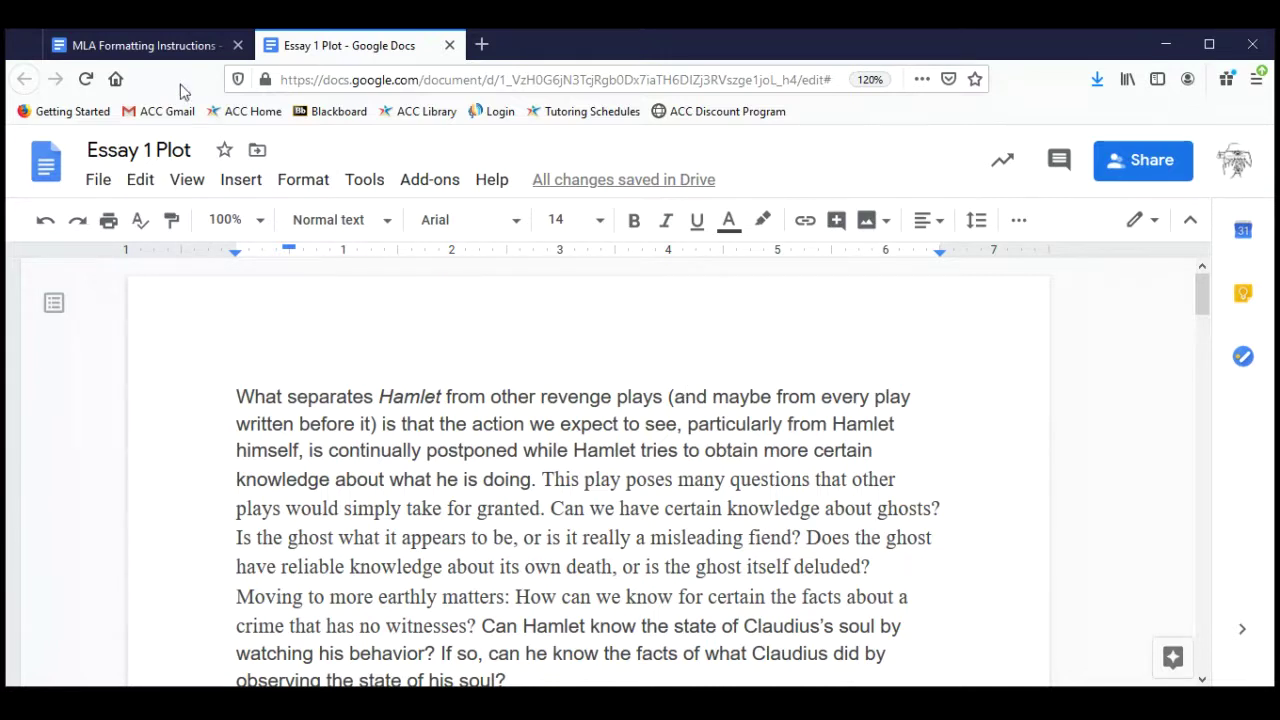
Highlight the five-line sample heading in the MLA instructions, then return to Essay 1 Plot.
{"action": "left_click", "coordinate": [168, 46]}
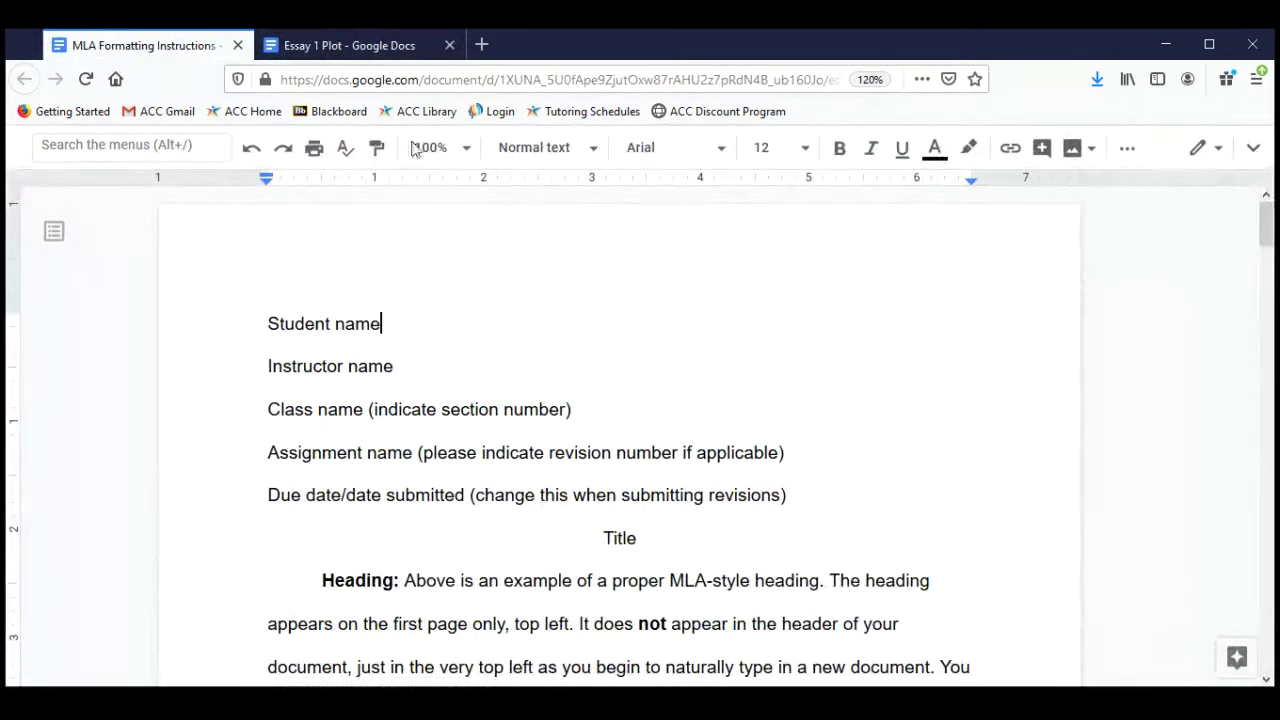
{"action": "scroll", "coordinate": [569, 275], "scroll_direction": "down", "scroll_amount": 2}
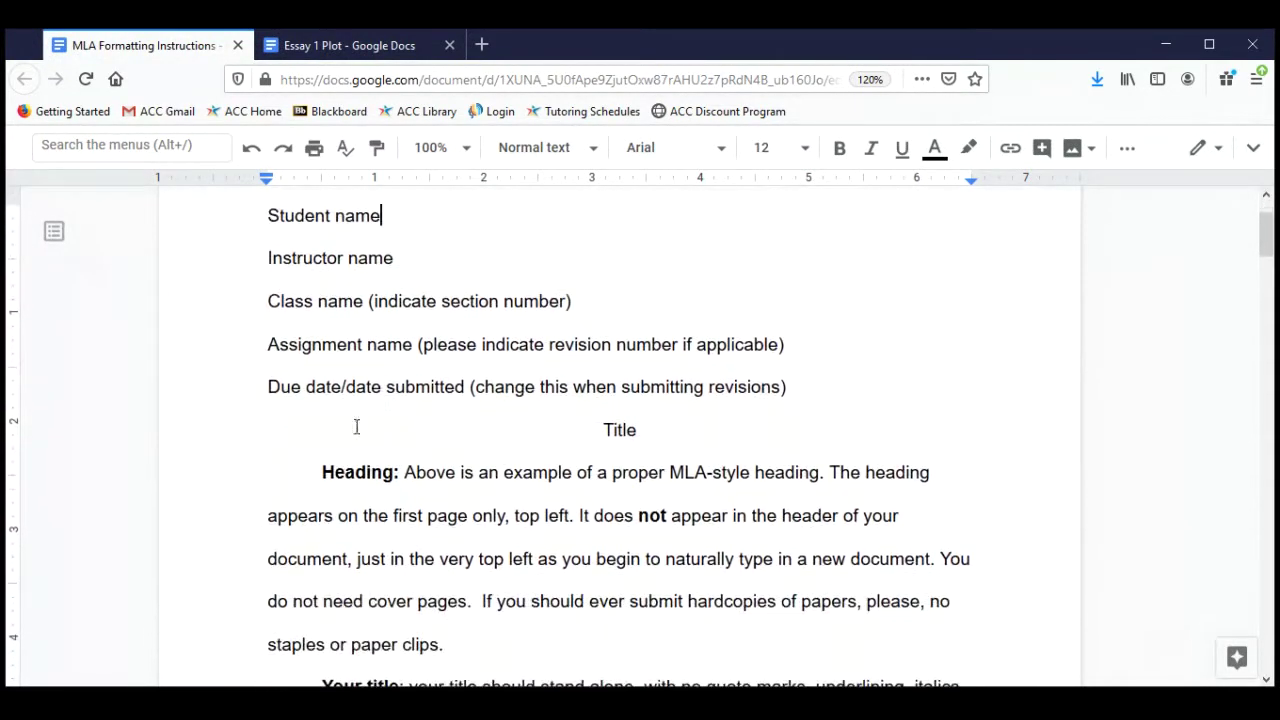
{"action": "left_click", "coordinate": [353, 472]}
{"action": "double_click", "coordinate": [353, 472]}
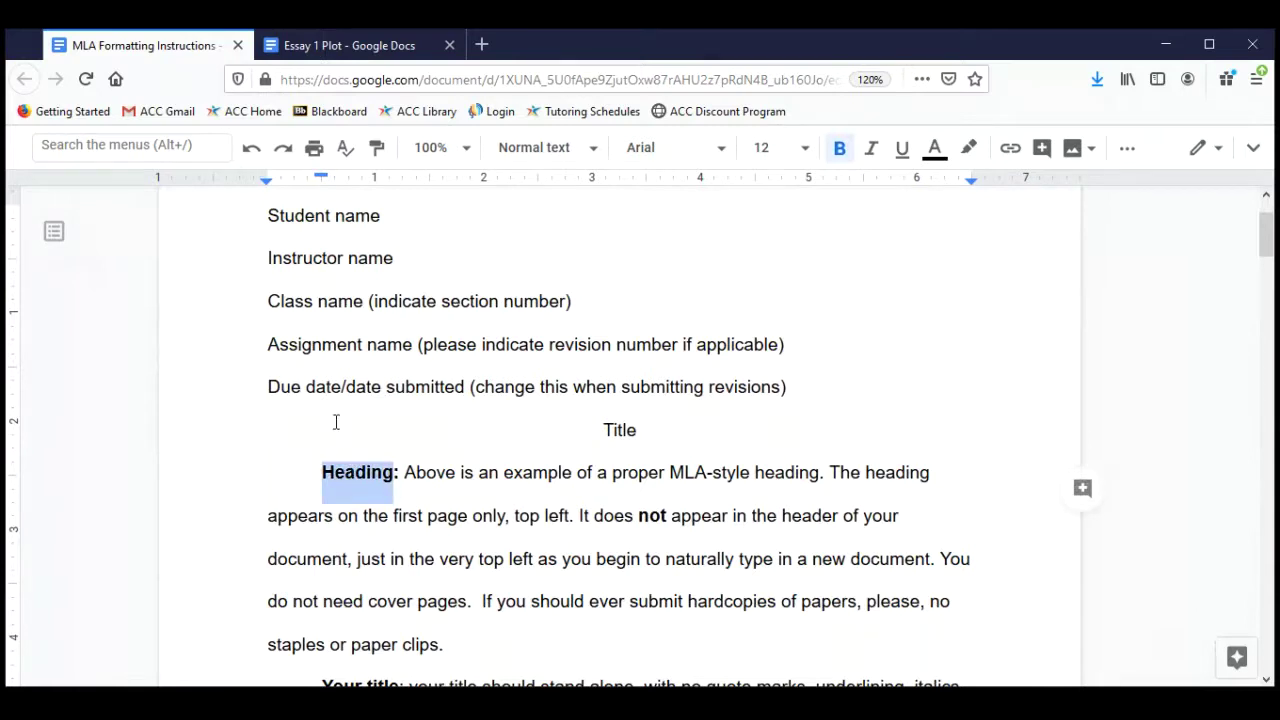
{"action": "left_click", "coordinate": [326, 387]}
{"action": "left_click_drag", "start_coordinate": [268, 215], "coordinate": [808, 400]}
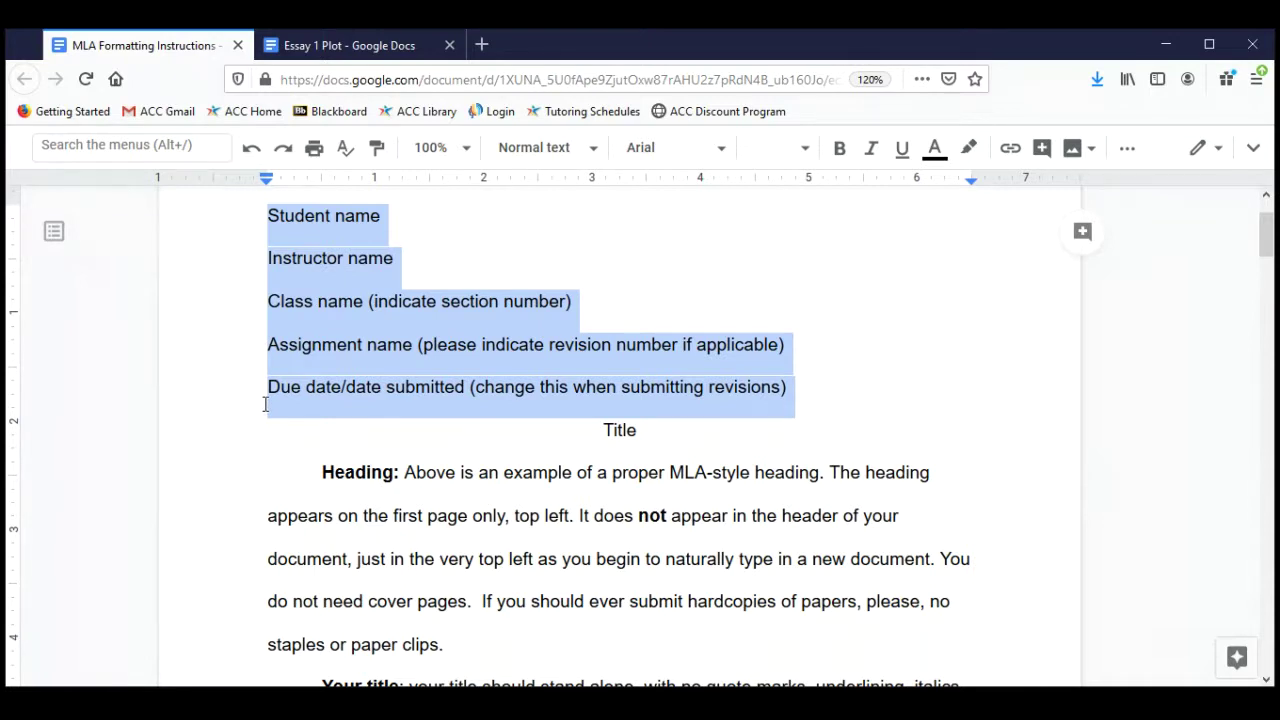
{"action": "left_click", "coordinate": [344, 42]}
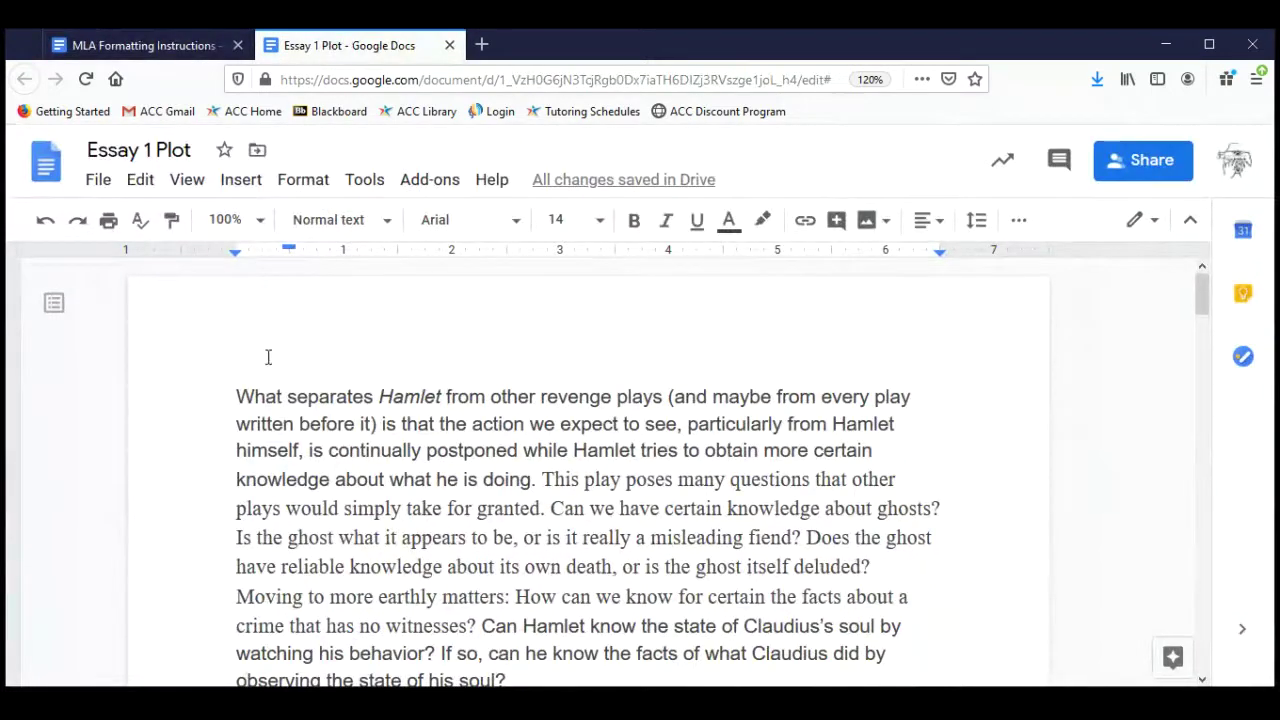
{"action": "left_click", "coordinate": [230, 400]}
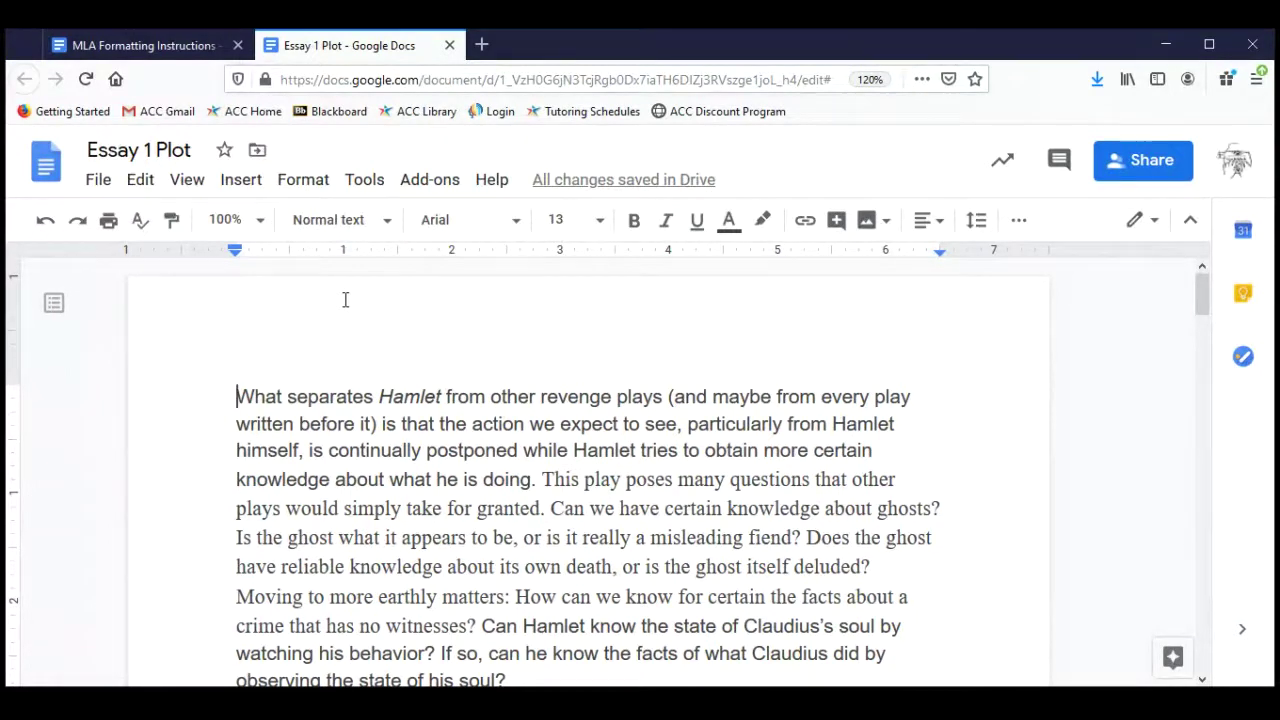
{"action": "double_click", "coordinate": [404, 305]}
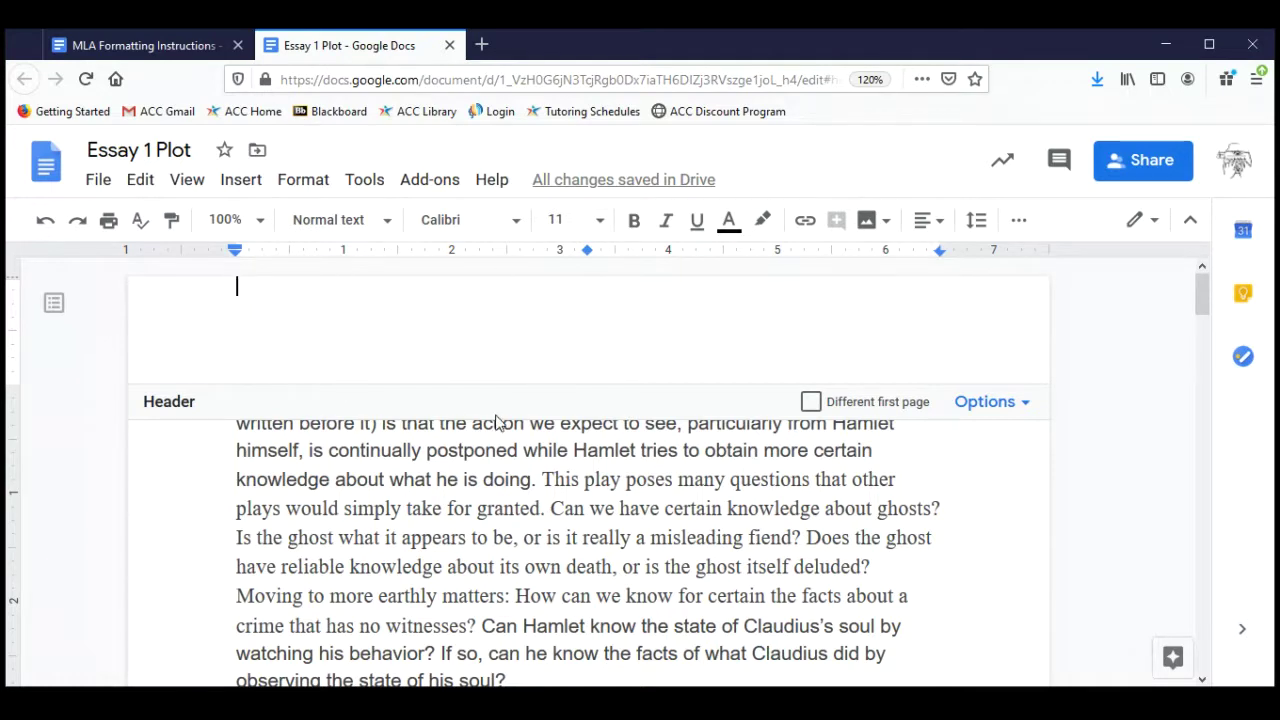
{"action": "scroll", "coordinate": [493, 571], "scroll_direction": "down", "scroll_amount": 10}
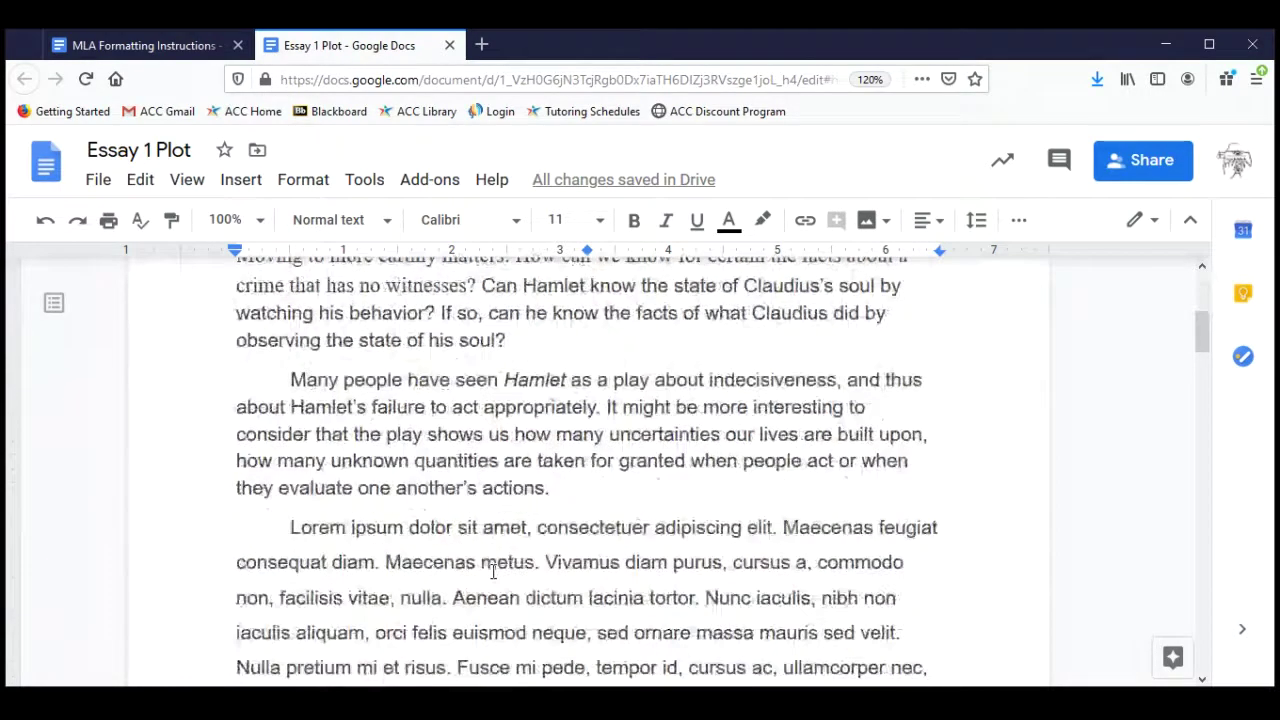
{"action": "scroll", "coordinate": [493, 571], "scroll_direction": "down", "scroll_amount": 2}
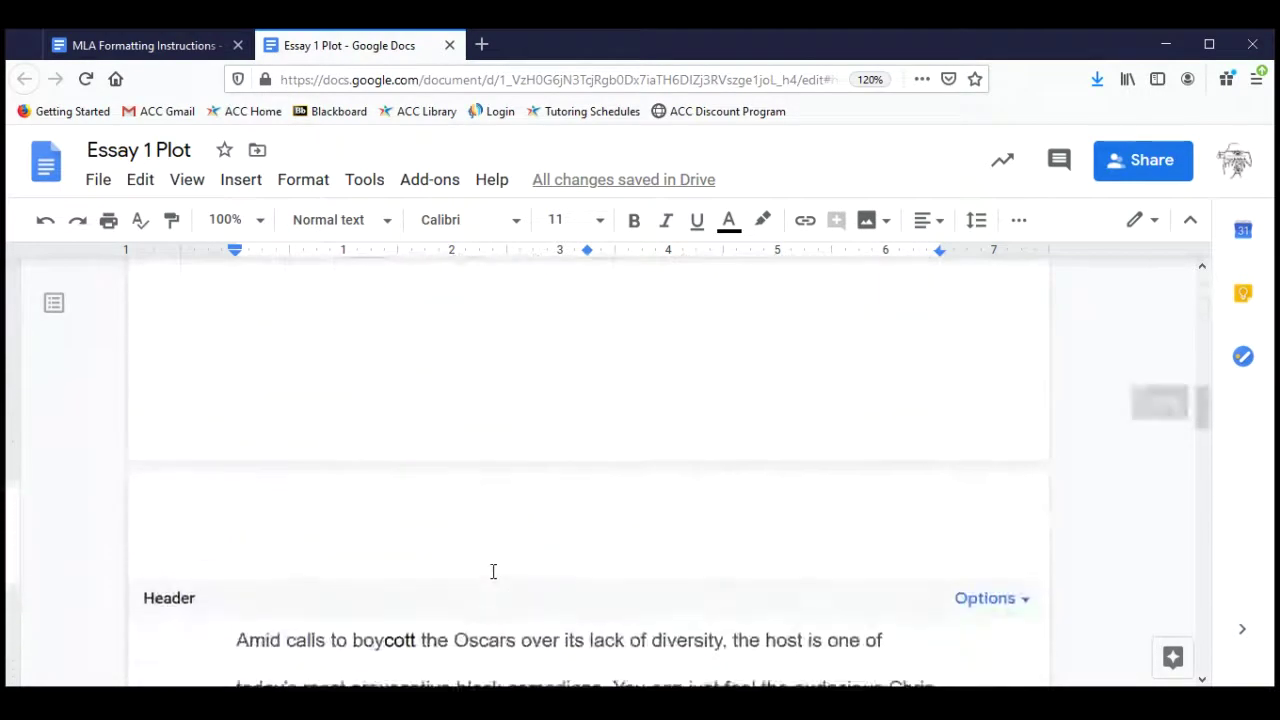
{"action": "double_click", "coordinate": [497, 405]}
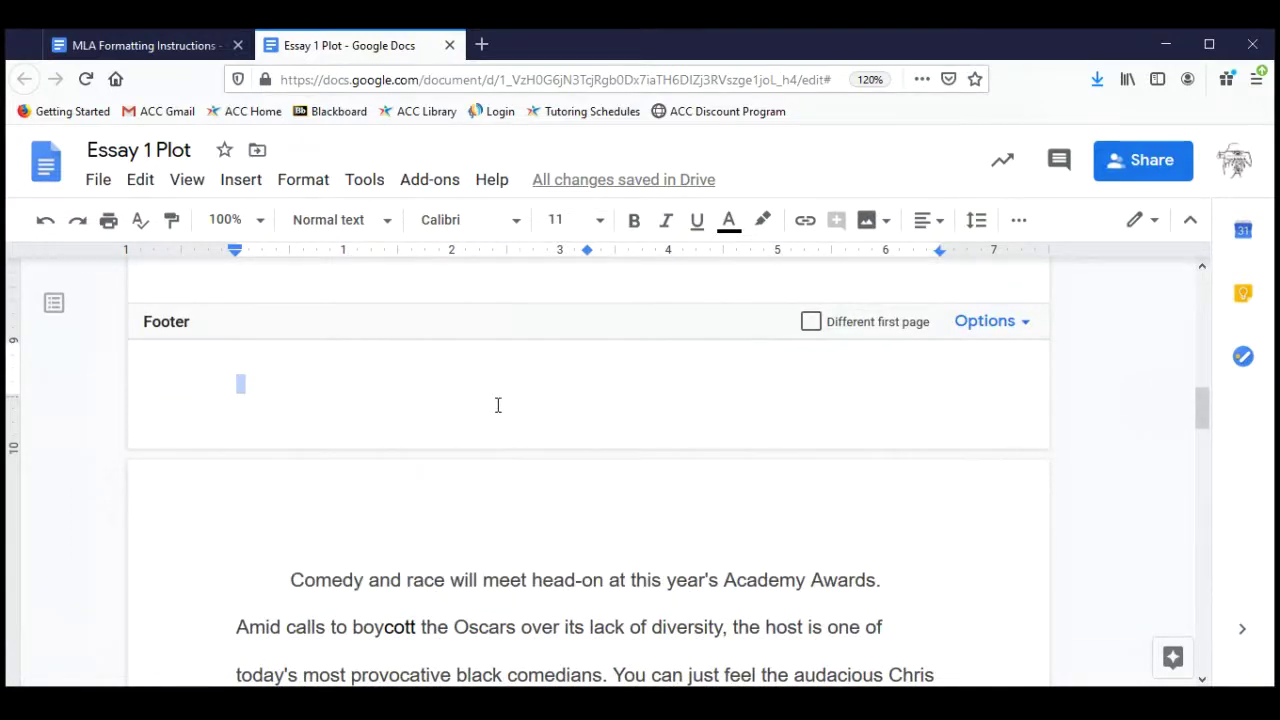
{"action": "scroll", "coordinate": [498, 405], "scroll_direction": "up", "scroll_amount": 10}
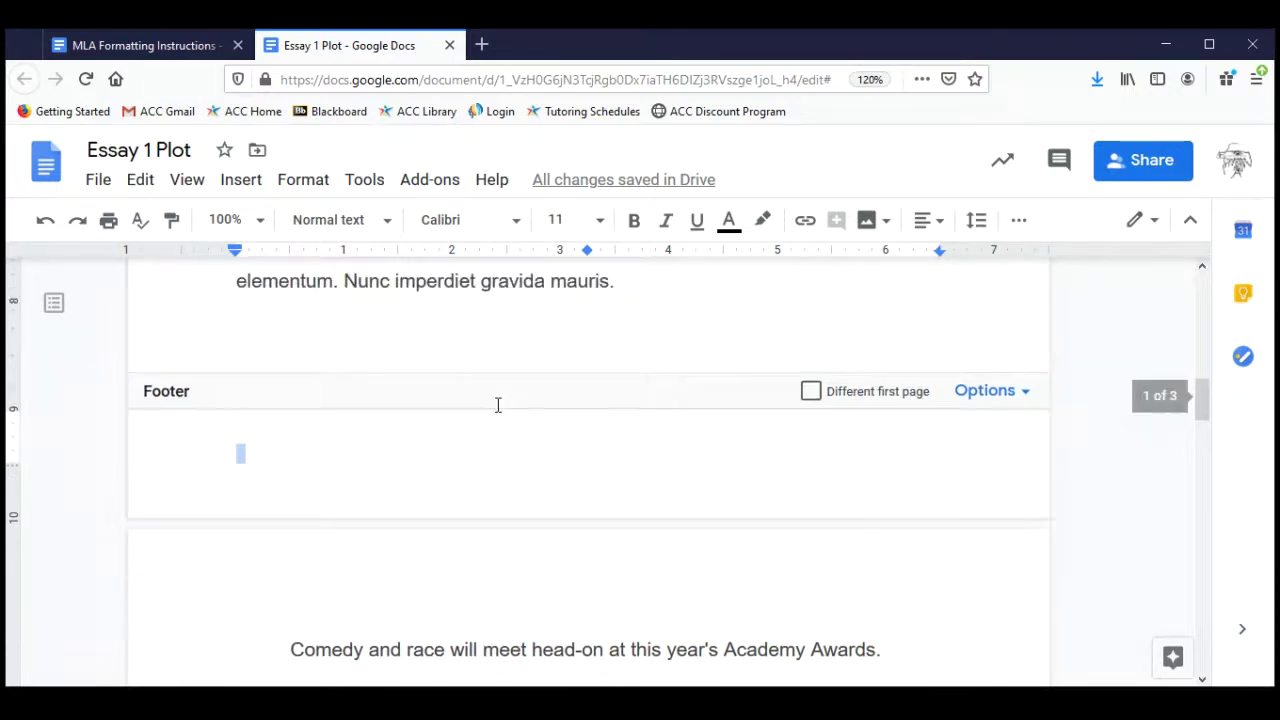
{"action": "scroll", "coordinate": [498, 405], "scroll_direction": "up", "scroll_amount": 1}
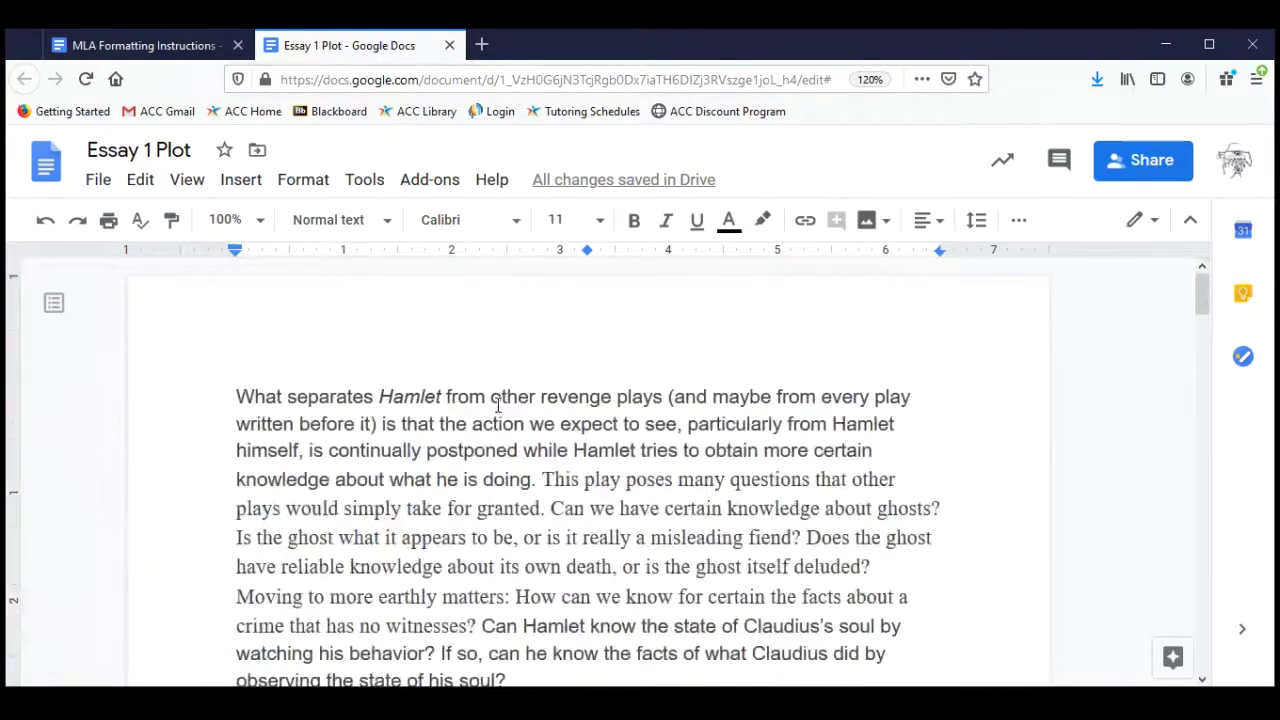
{"action": "double_click", "coordinate": [511, 314]}
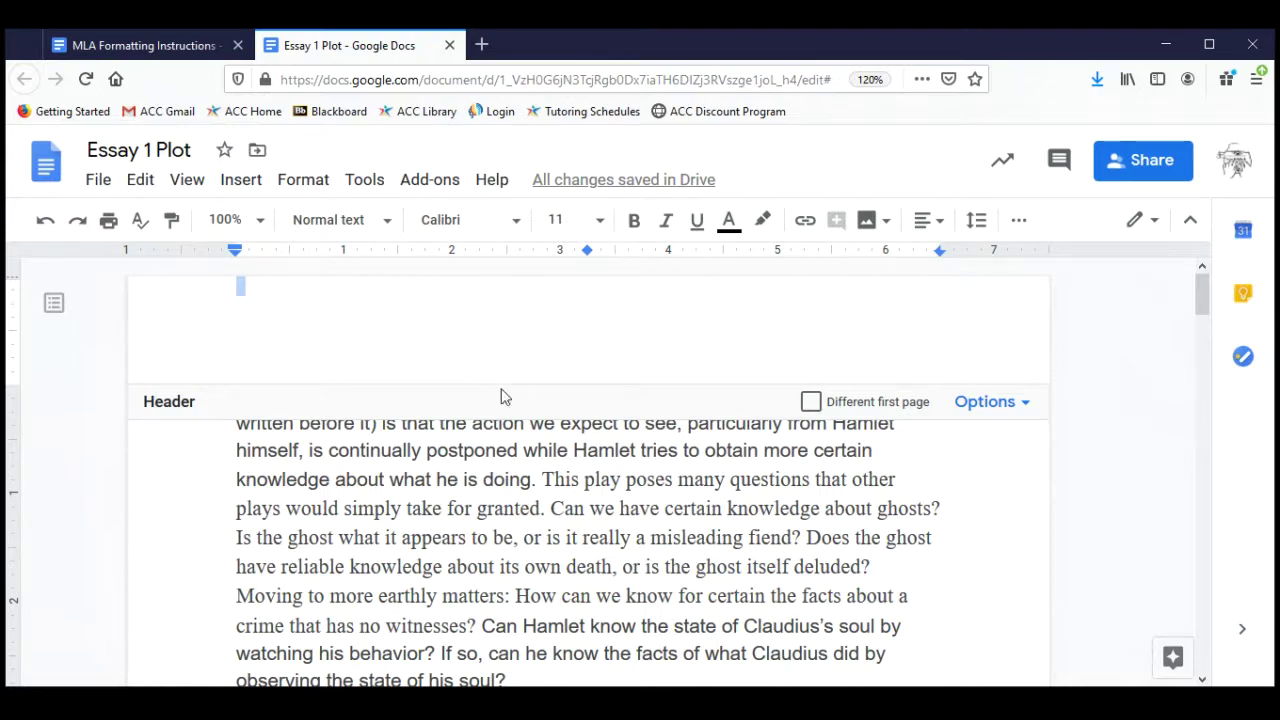
{"action": "left_click", "coordinate": [491, 458]}
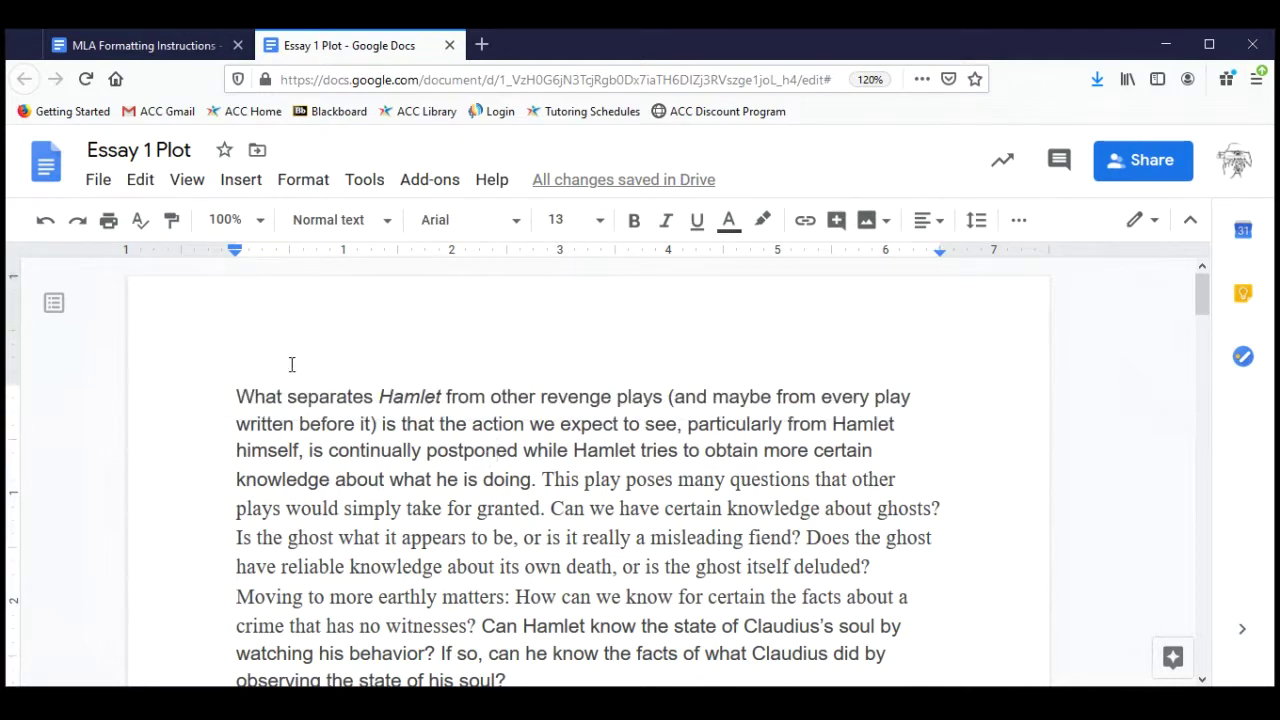
Insert a new line above the essay text and type the student's name.
{"action": "left_click", "coordinate": [231, 400]}
{"action": "key", "text": "Return"}
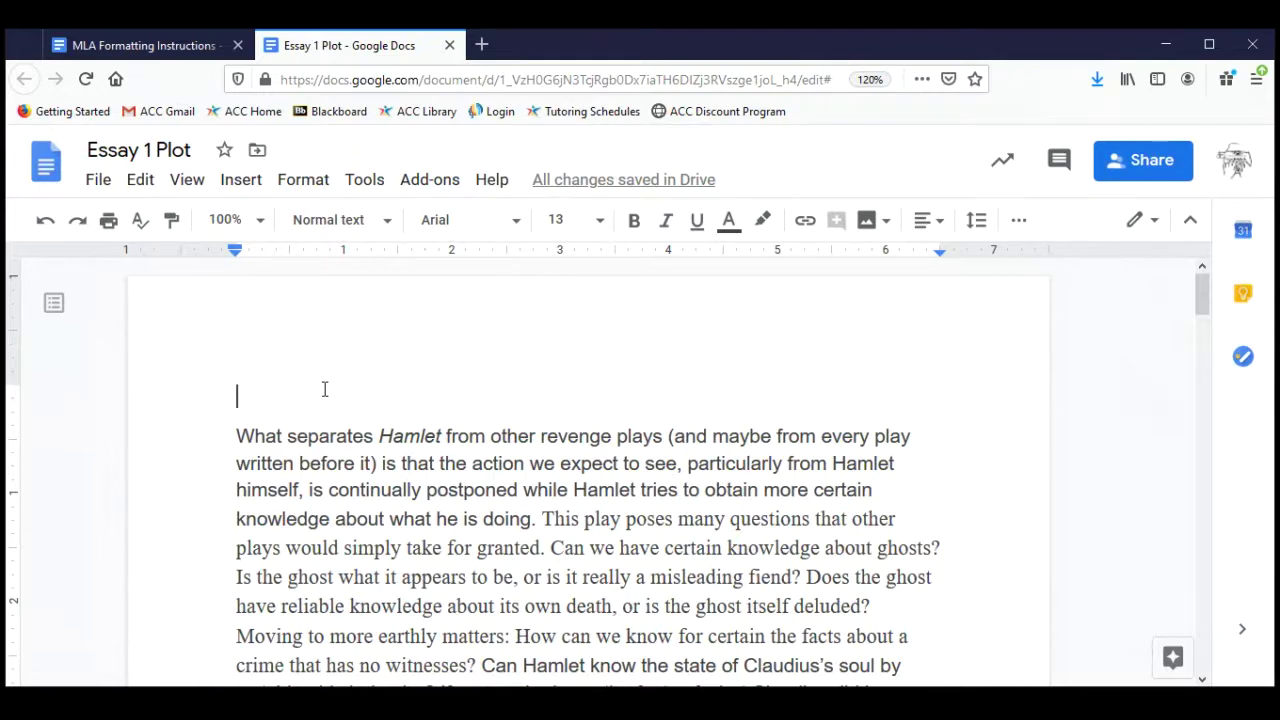
{"action": "type", "text": "Joe"}
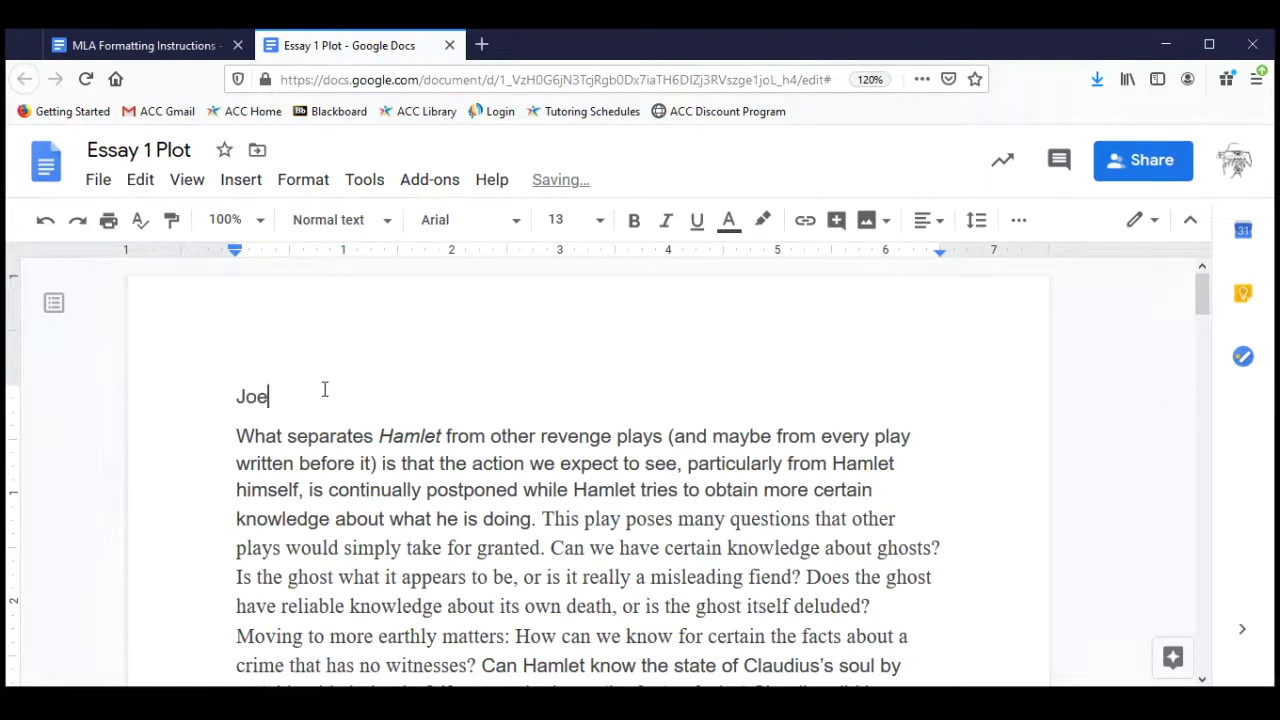
{"action": "type", "text": " Smith"}
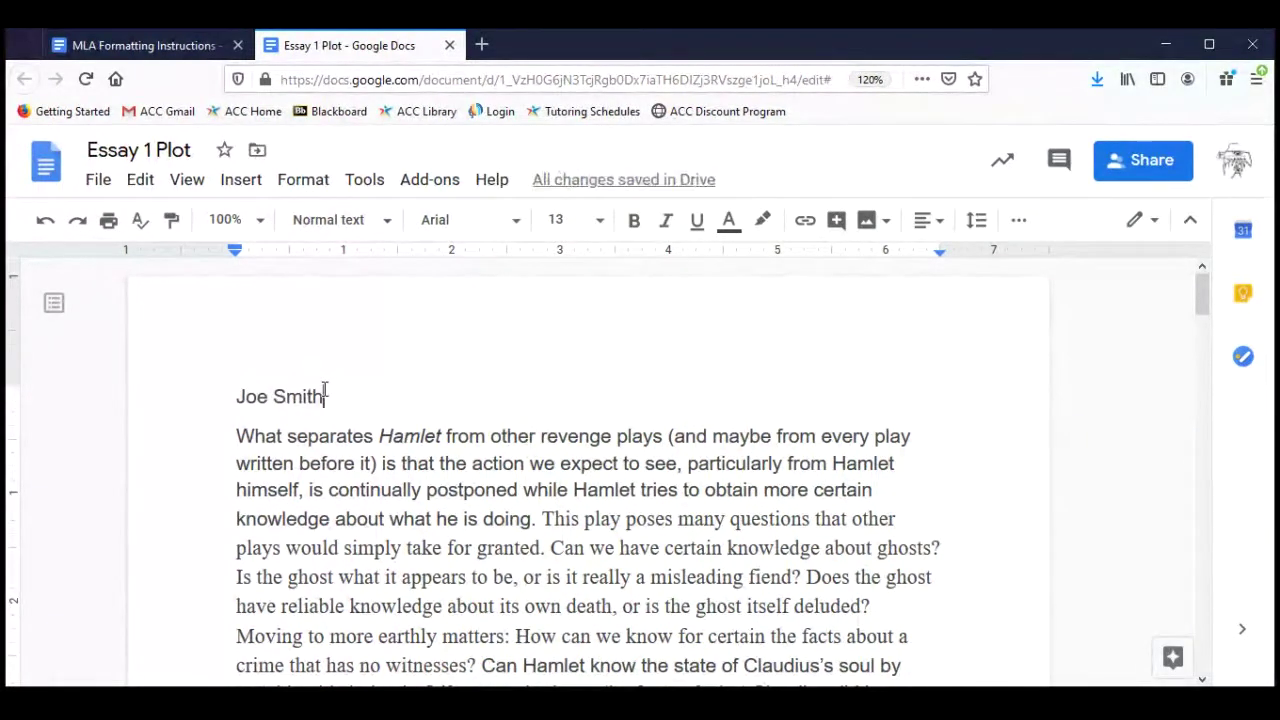
{"action": "key", "text": "Return"}
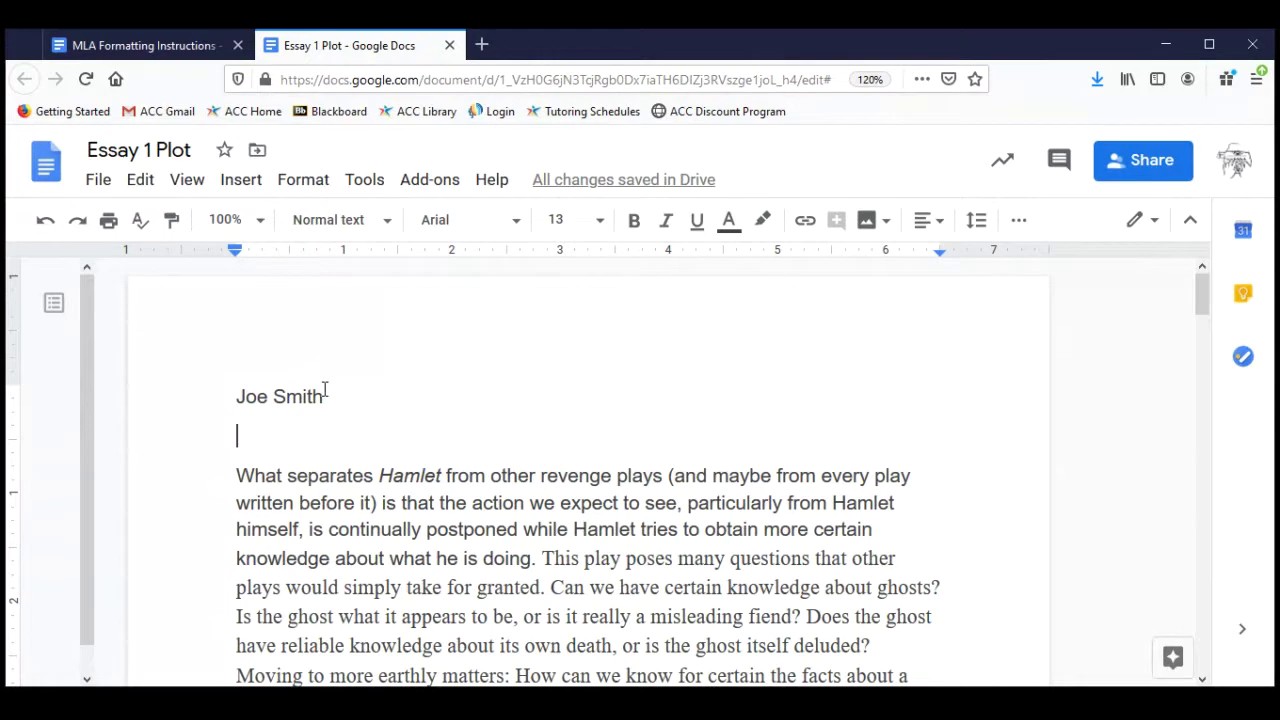
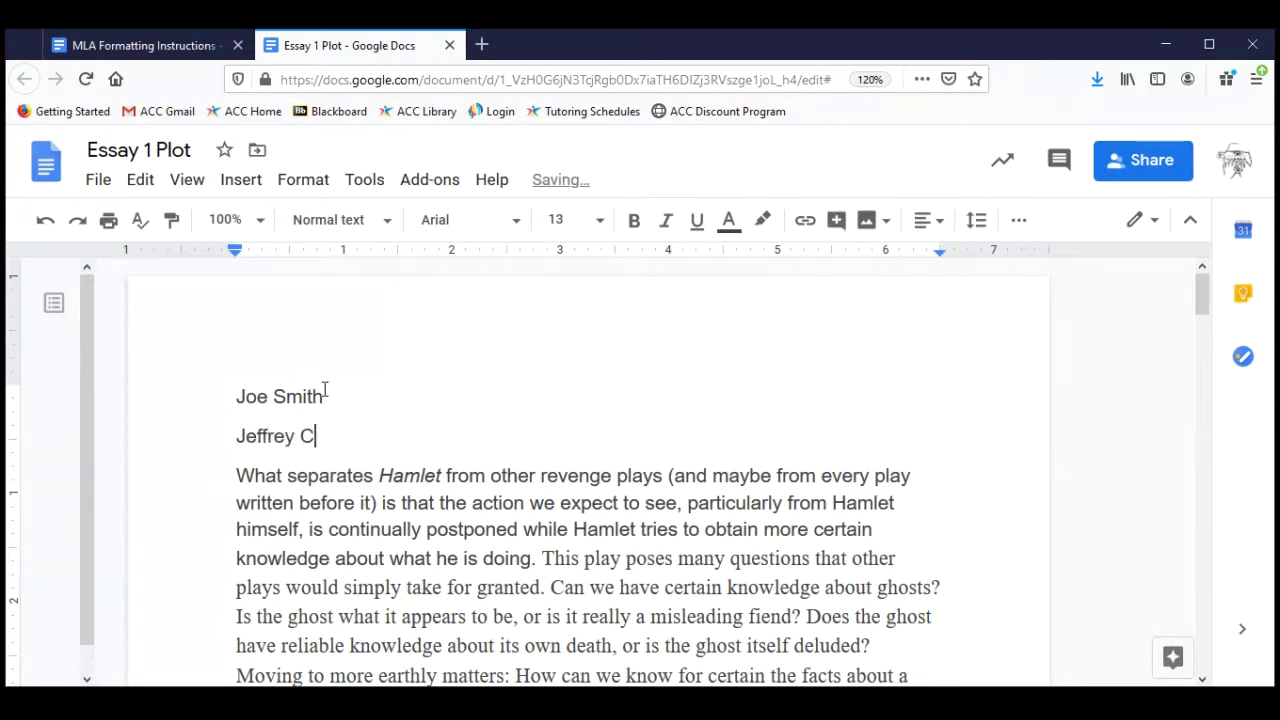
Type the instructor's name, with title, as the second heading line.
{"action": "type", "text": "Pr"}
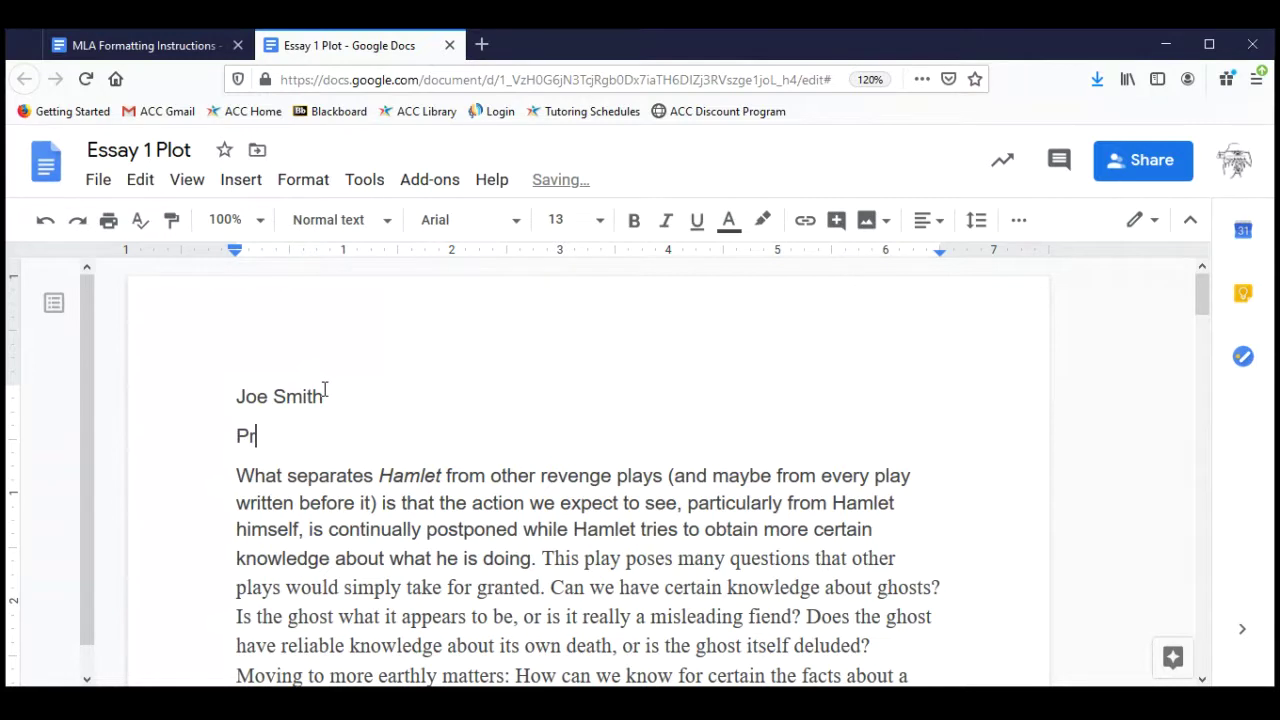
{"action": "type", "text": "of. Chan"}
{"action": "key", "text": "BackSpace"}
{"action": "key", "text": "BackSpace"}
{"action": "key", "text": "BackSpace"}
{"action": "key", "text": "BackSpace"}
{"action": "key", "text": "BackSpace"}
{"action": "key", "text": "BackSpace"}
{"action": "key", "text": "BackSpace"}
{"action": "key", "text": "BackSpace"}
{"action": "key", "text": "BackSpace"}
{"action": "key", "text": "BackSpace"}
{"action": "type", "text": "Chan"}
{"action": "key", "text": "BackSpace"}
{"action": "key", "text": "BackSpace"}
{"action": "key", "text": "BackSpace"}
{"action": "key", "text": "BackSpace"}
{"action": "type", "text": "Prof. Chan"}
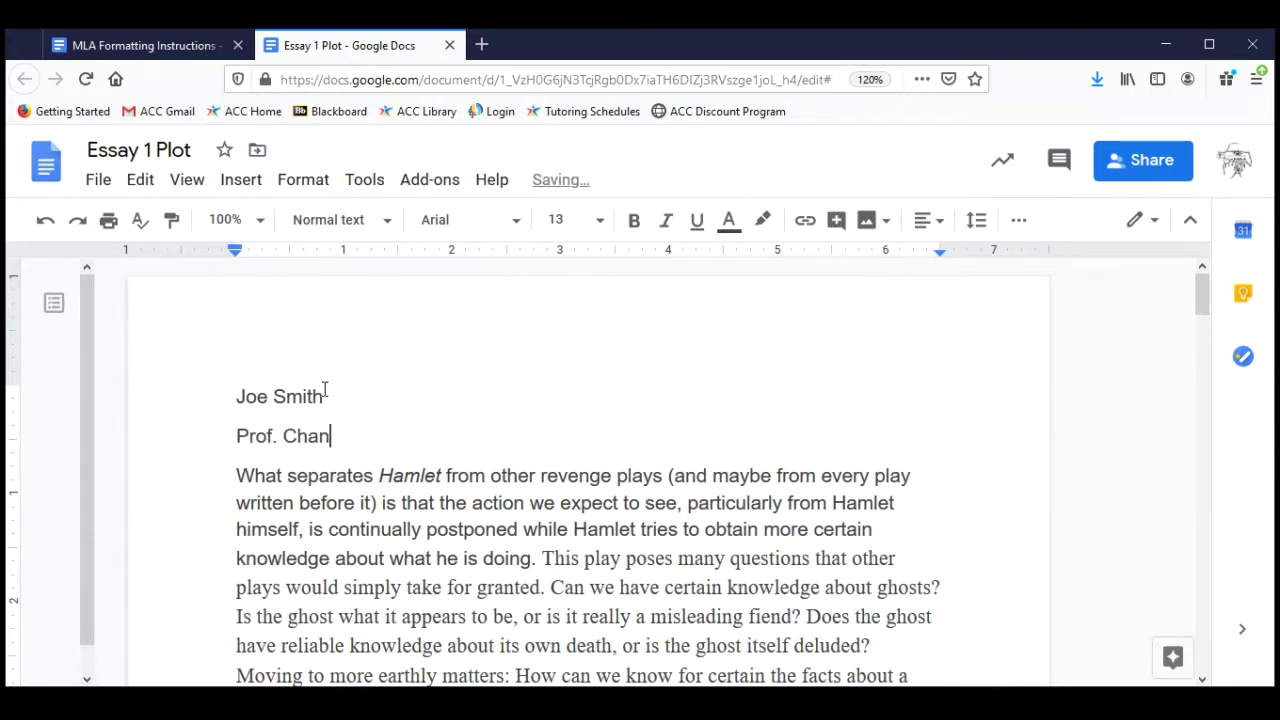
{"action": "key", "text": "Return"}
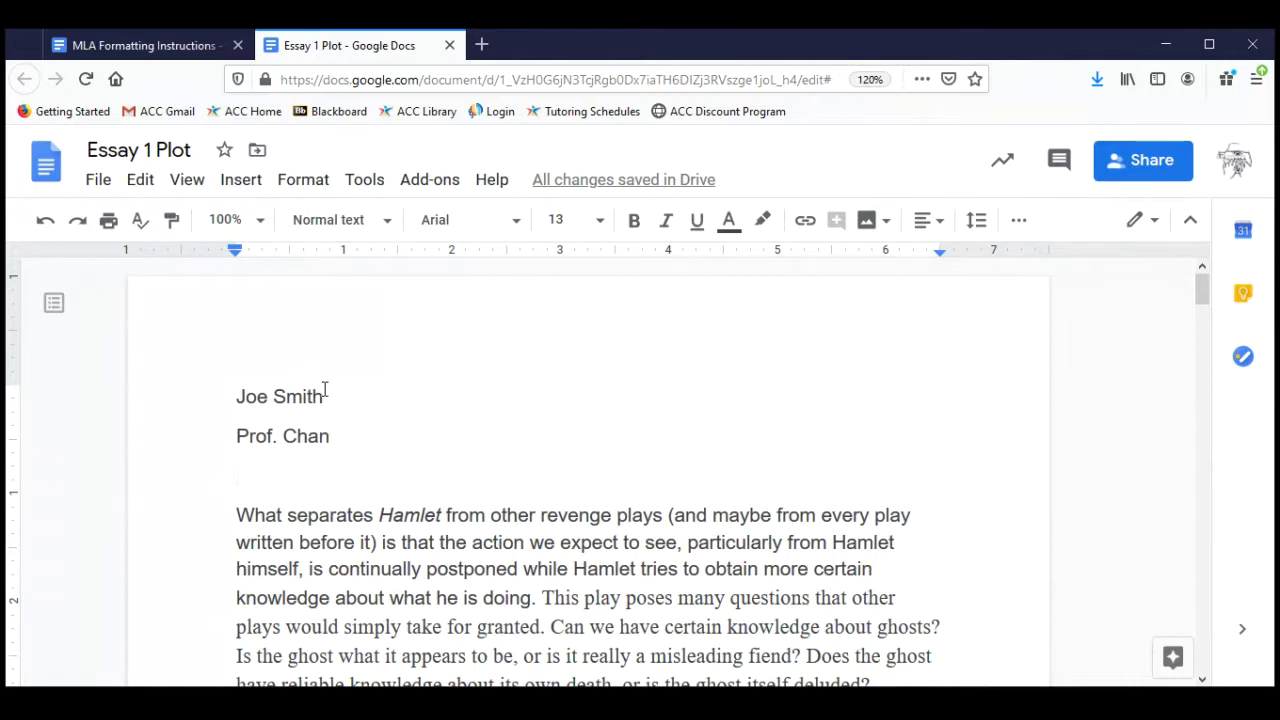
Type the course line 'ENGL 1302 Comp II 034' as the third heading line.
{"action": "type", "text": "ENGL "}
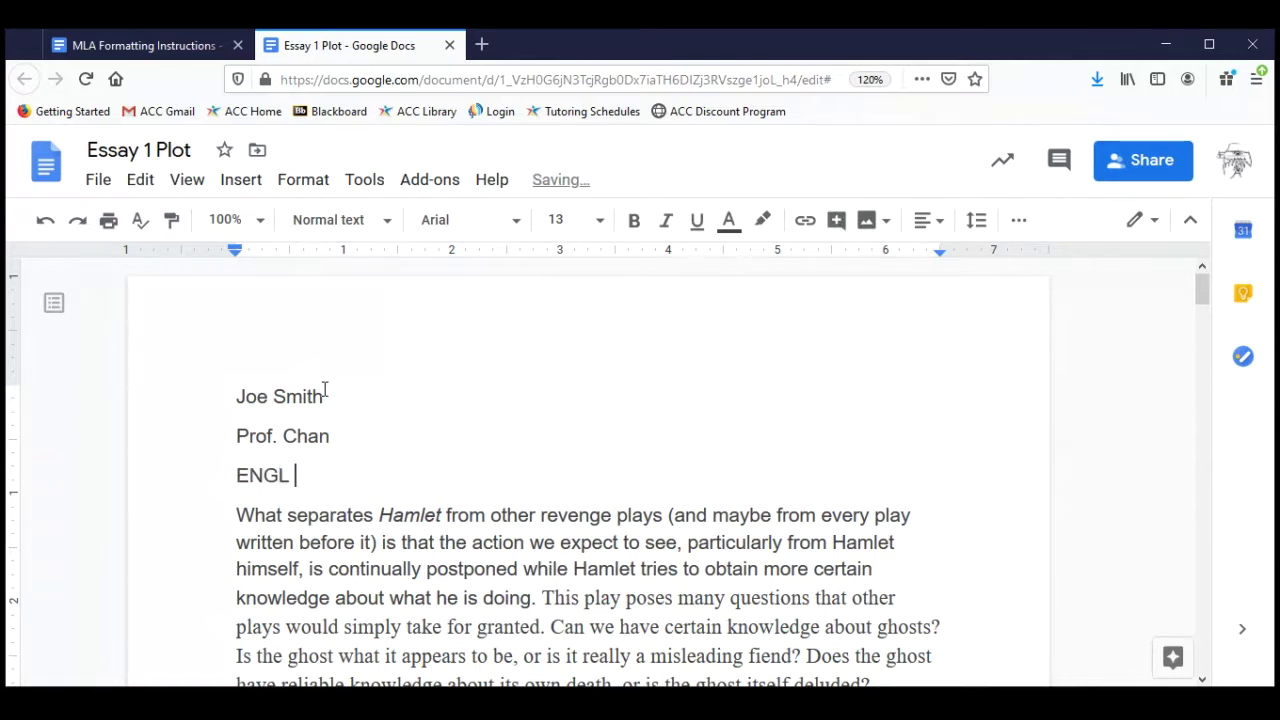
{"action": "type", "text": "1302"}
{"action": "key", "text": "BackSpace"}
{"action": "key", "text": "BackSpace"}
{"action": "key", "text": "BackSpace"}
{"action": "key", "text": "BackSpace"}
{"action": "key", "text": "BackSpace"}
{"action": "key", "text": "BackSpace"}
{"action": "key", "text": "BackSpace"}
{"action": "key", "text": "BackSpace"}
{"action": "key", "text": "BackSpace"}
{"action": "key", "text": "BackSpace"}
{"action": "type", "text": "Comp"}
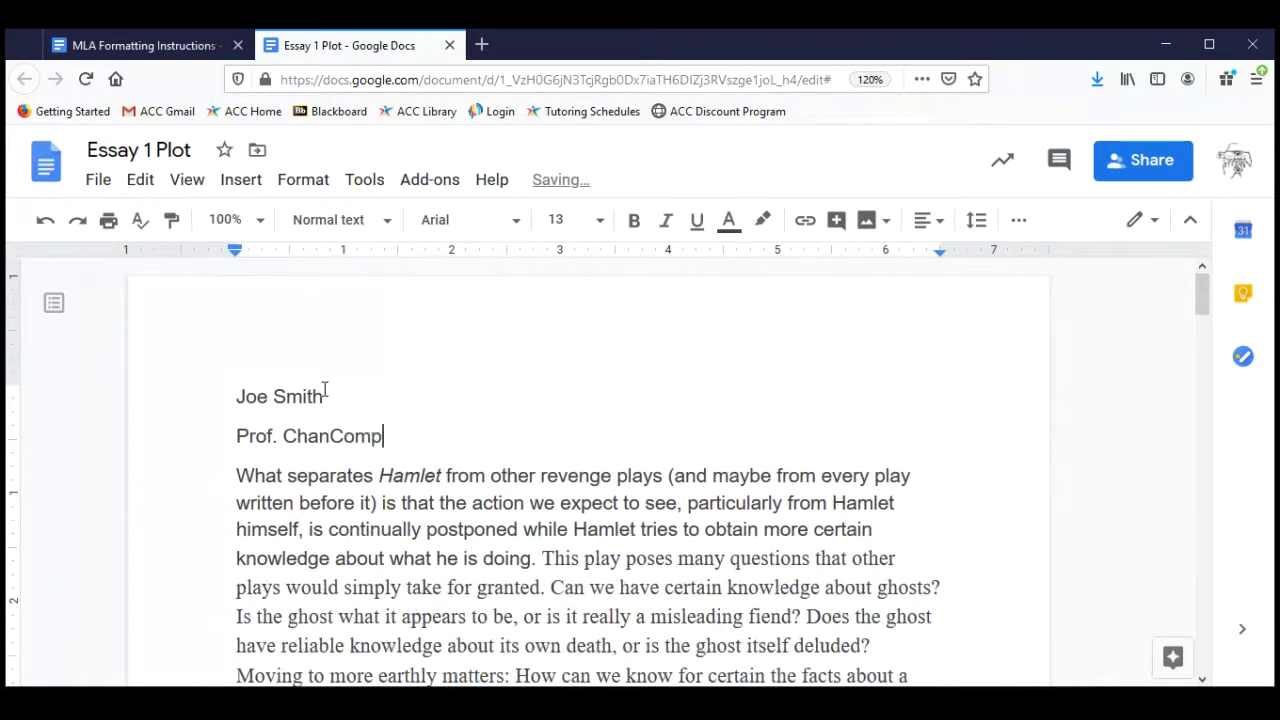
{"action": "key", "text": "BackSpace"}
{"action": "key", "text": "BackSpace"}
{"action": "key", "text": "BackSpace"}
{"action": "key", "text": "BackSpace"}
{"action": "key", "text": "Return"}
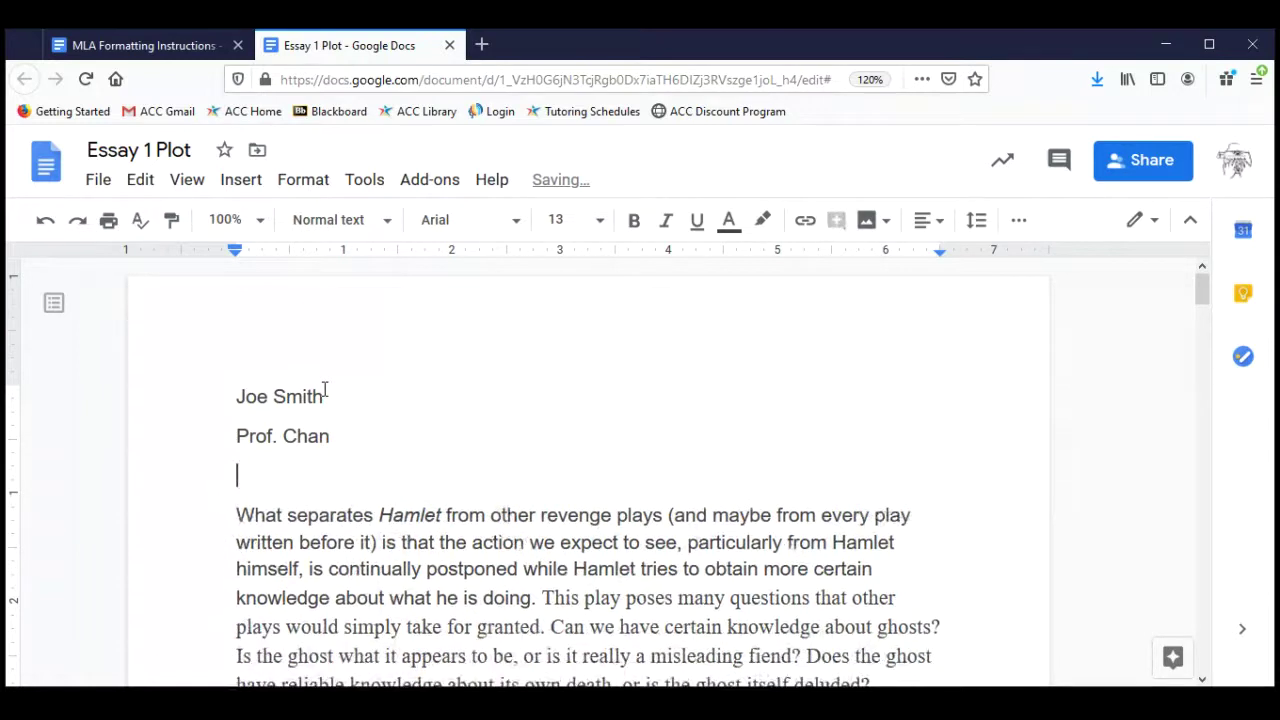
{"action": "type", "text": "Comp II"}
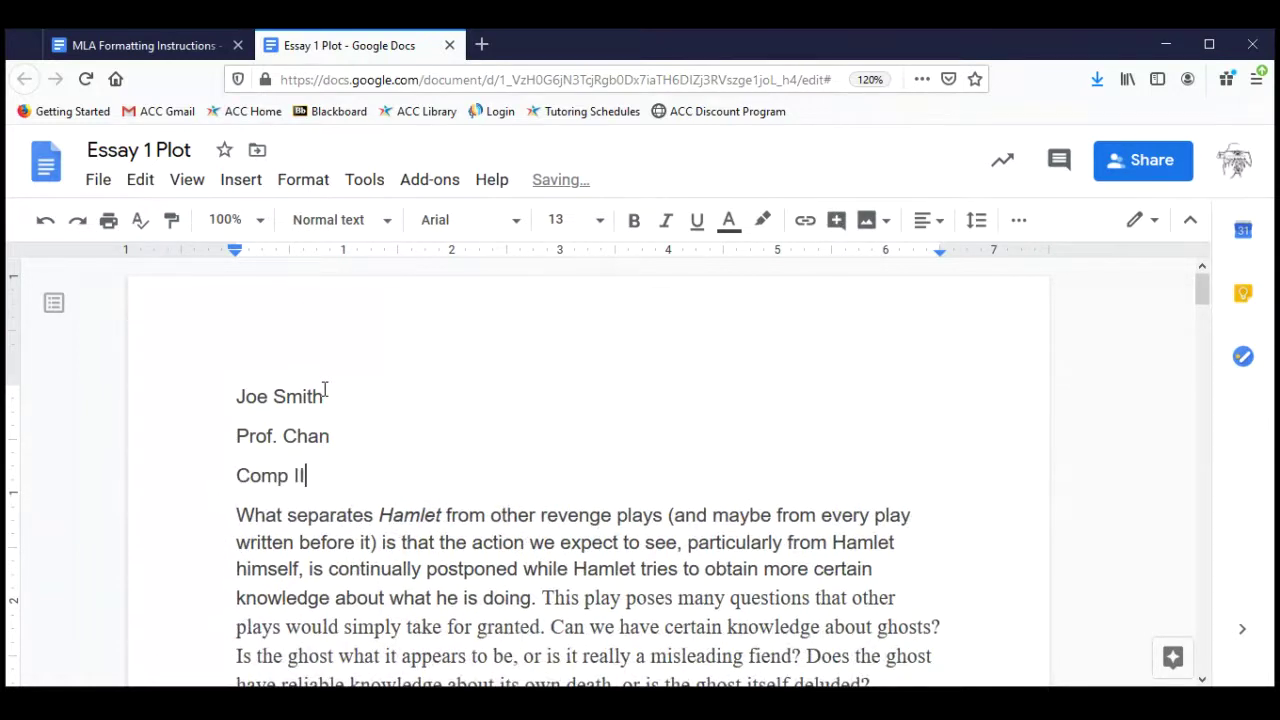
{"action": "key", "text": "Return"}
{"action": "key", "text": "Return"}
{"action": "key", "text": "BackSpace"}
{"action": "key", "text": "BackSpace"}
{"action": "key", "text": "Left"}
{"action": "key", "text": "Left"}
{"action": "key", "text": "Left"}
{"action": "key", "text": "Left"}
{"action": "key", "text": "Left"}
{"action": "key", "text": "Left"}
{"action": "key", "text": "Left"}
{"action": "key", "text": "Left"}
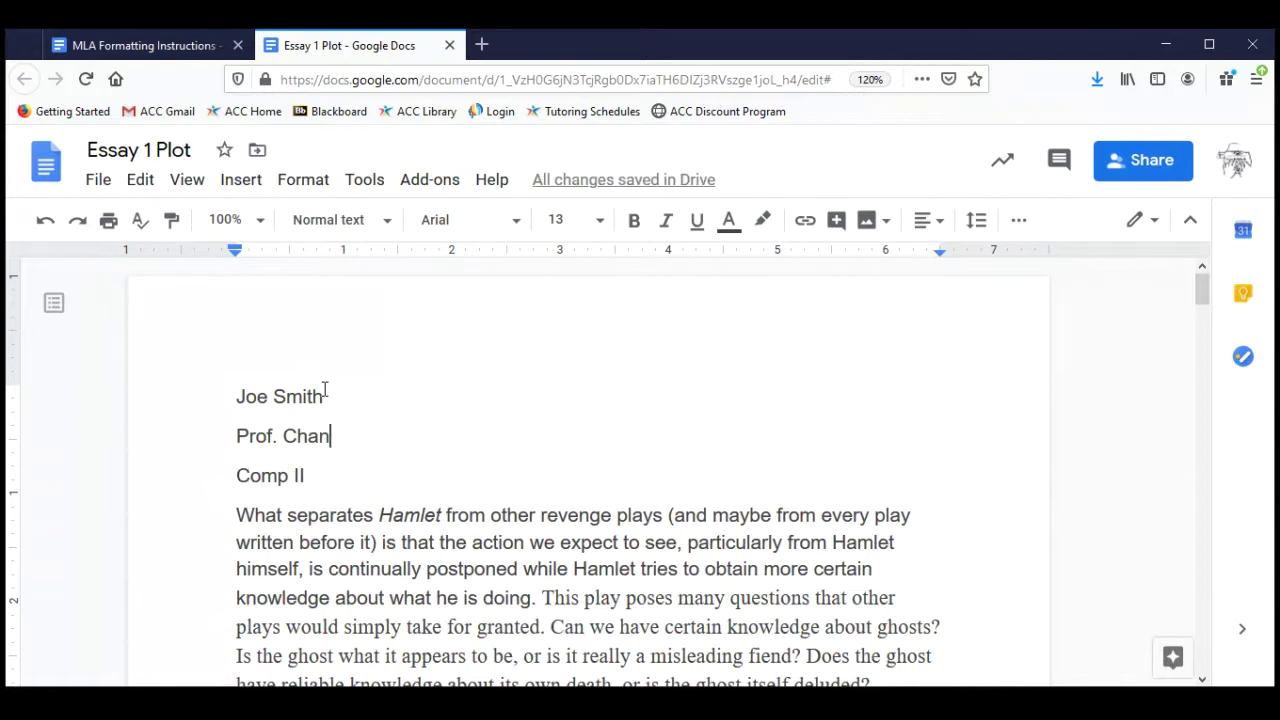
{"action": "key", "text": "Right"}
{"action": "type", "text": "ENGL 1302"}
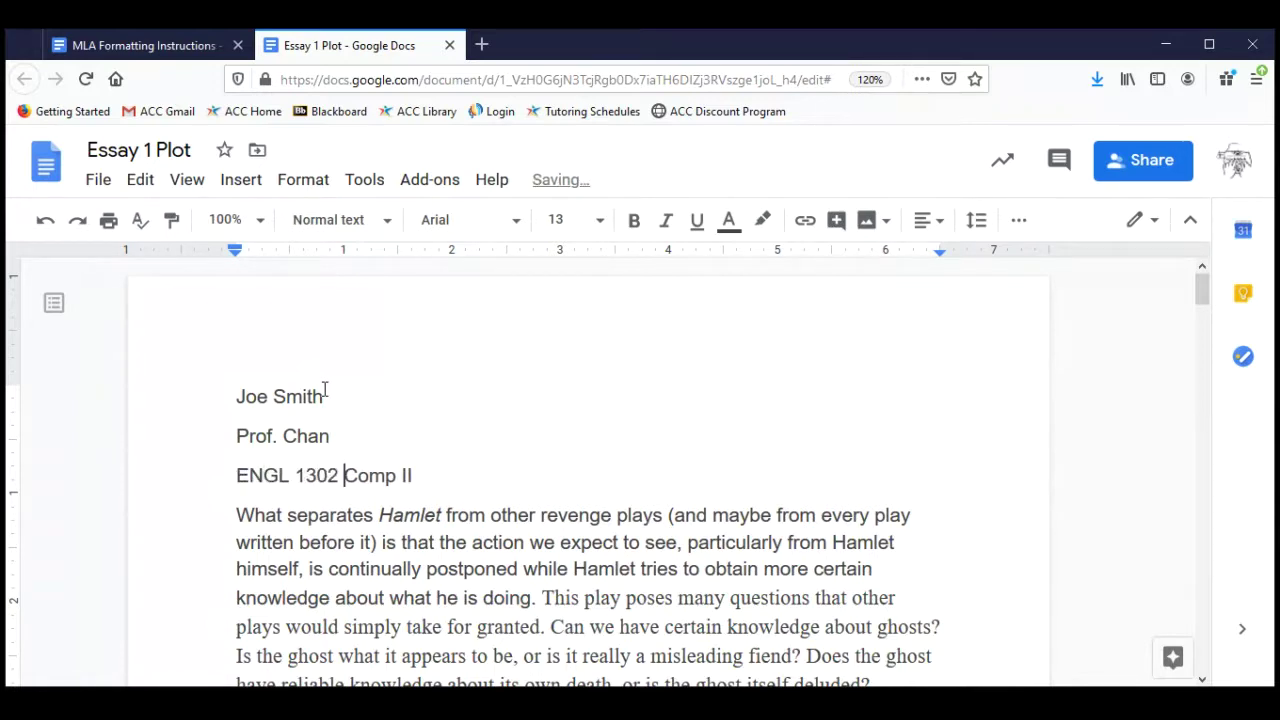
{"action": "key", "text": "End"}
{"action": "type", "text": "034"}
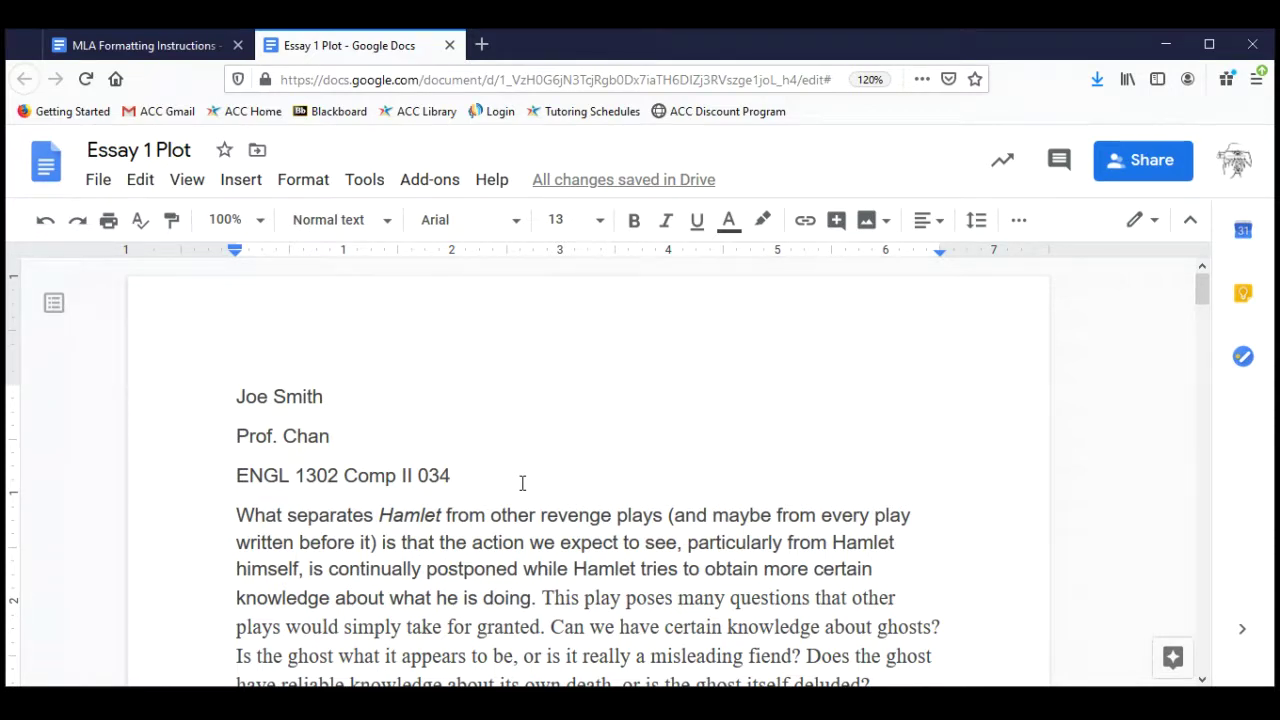
Add the heading lines 'Paper One: Plot Summary and Central Idea' and 'June 12, 2020'.
{"action": "key", "text": "Return"}
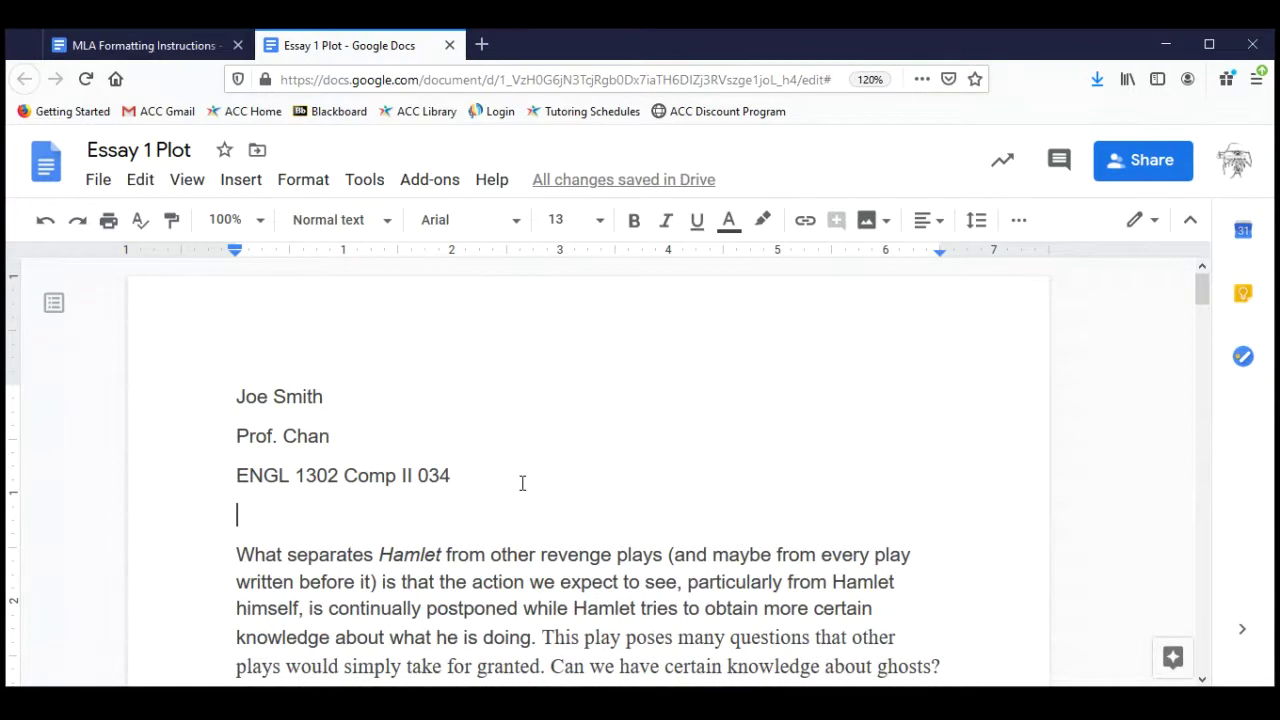
{"action": "type", "text": "Paper One"}
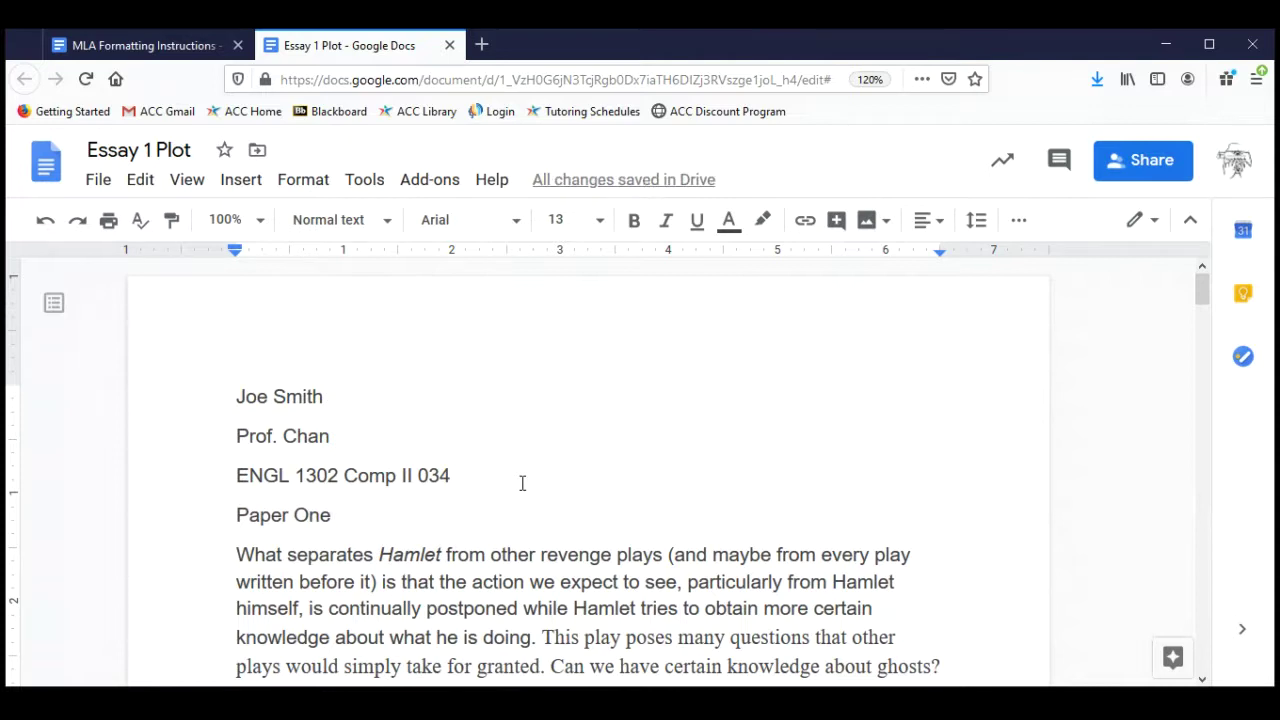
{"action": "type", "text": ": "}
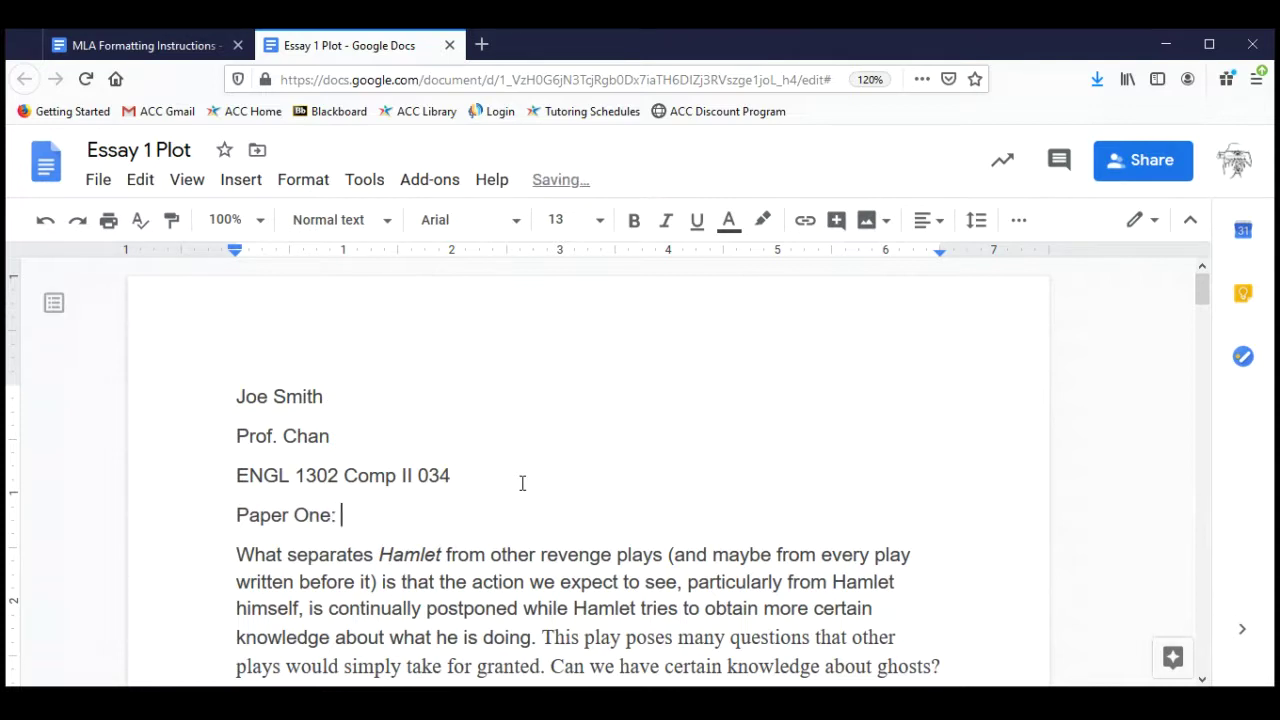
{"action": "type", "text": "Plot Summ"}
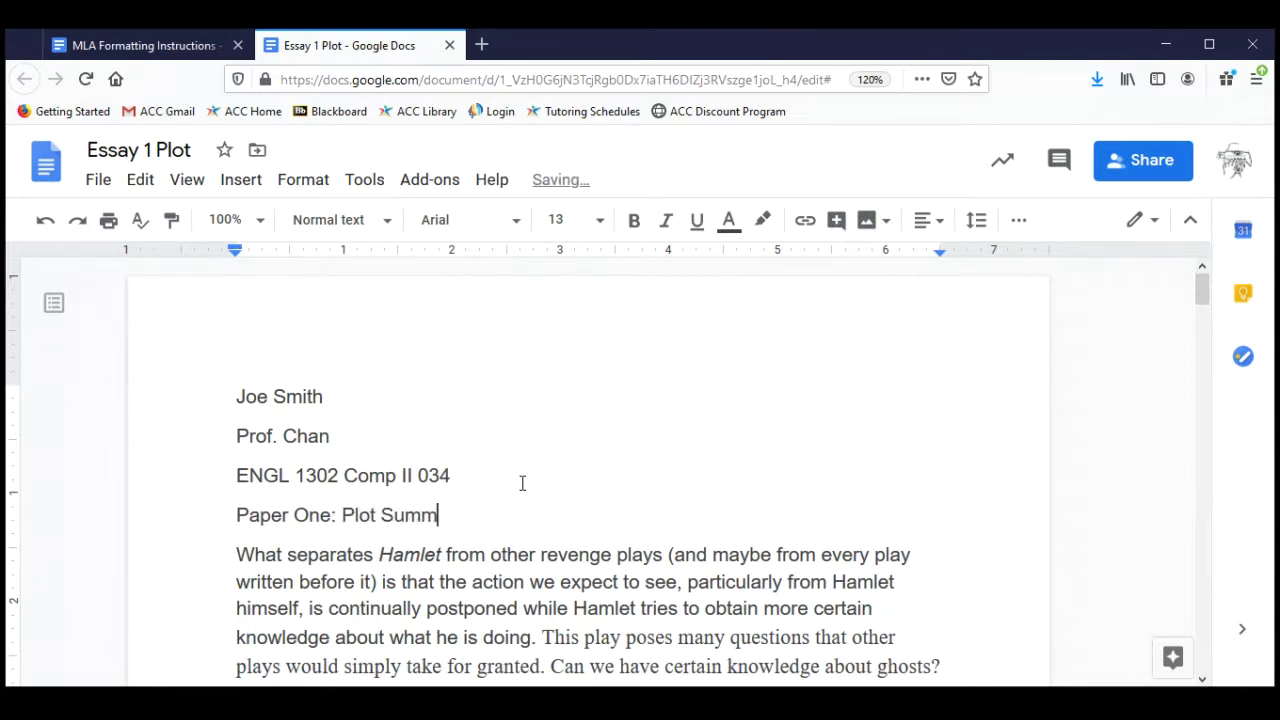
{"action": "type", "text": "ary and Central"}
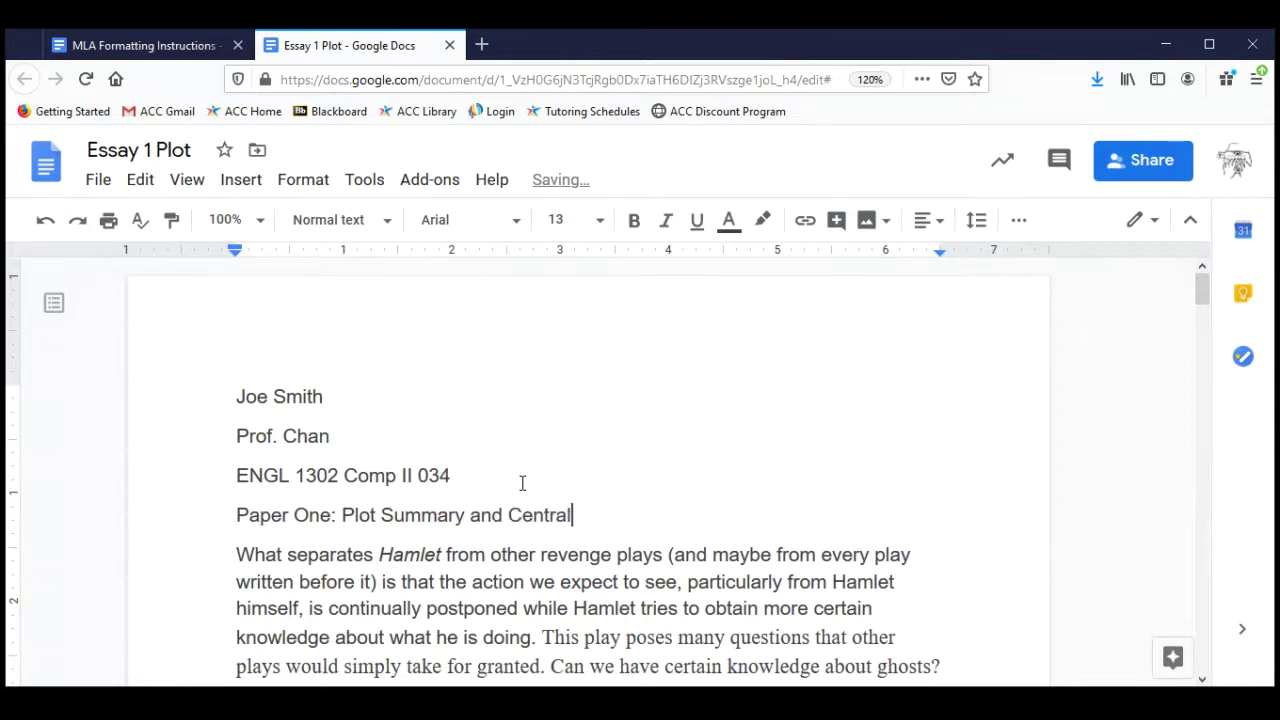
{"action": "type", "text": " Idea"}
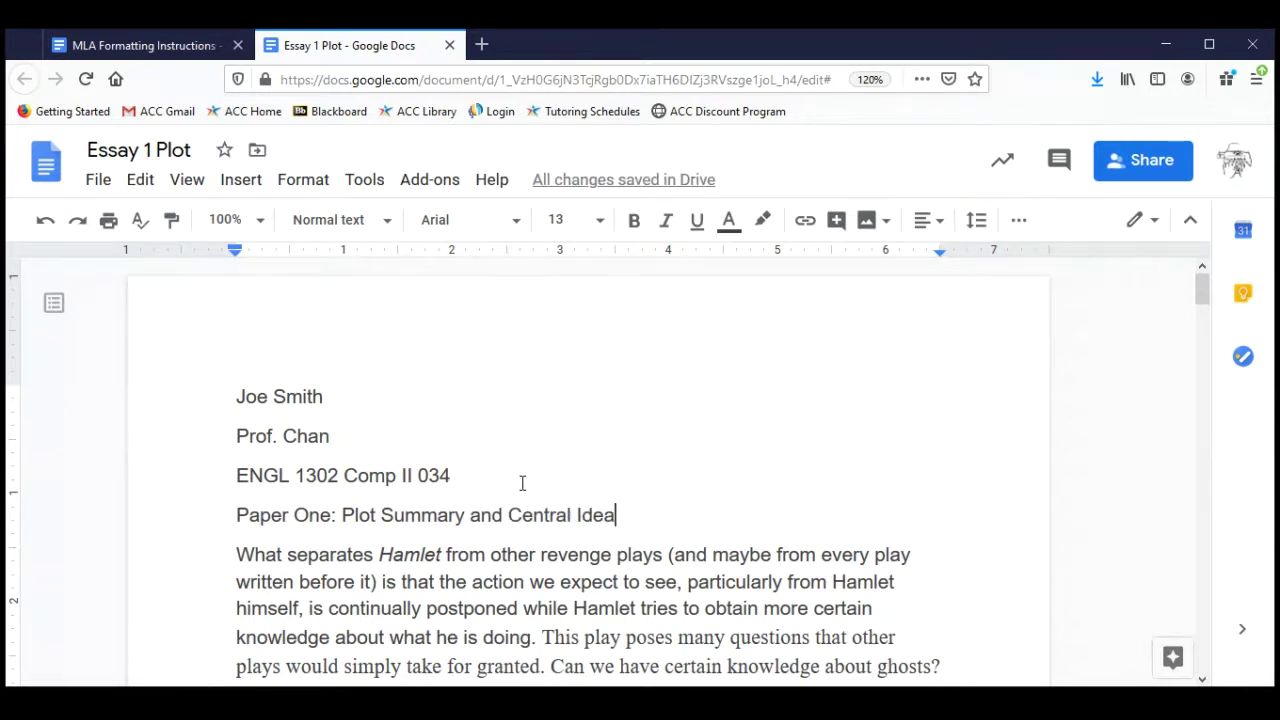
{"action": "key", "text": "Return"}
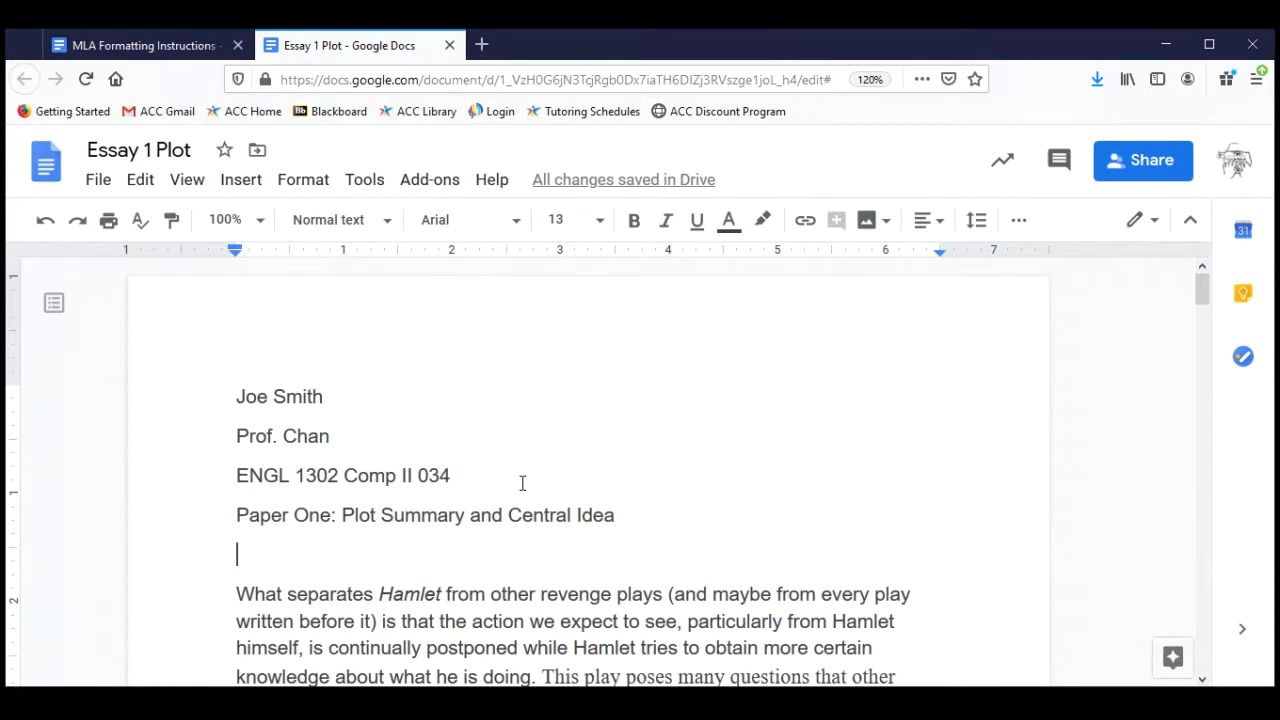
{"action": "type", "text": "Ju"}
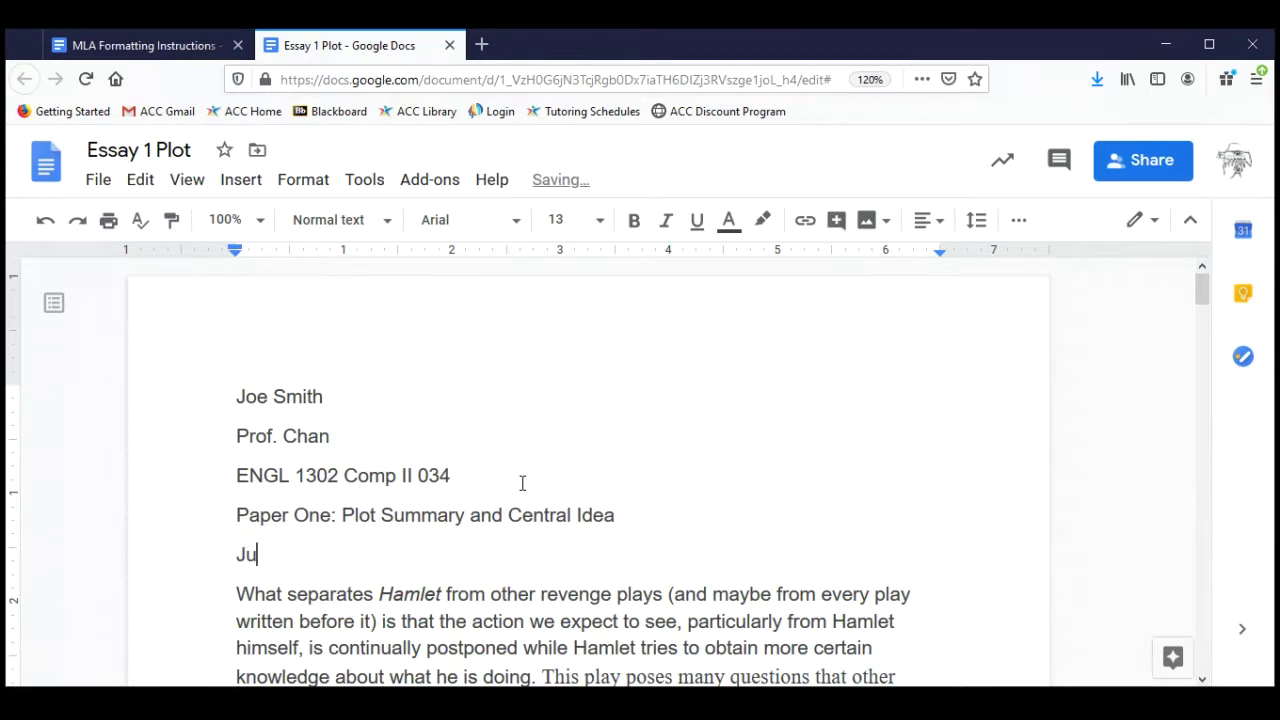
{"action": "type", "text": "ne 12, 2020"}
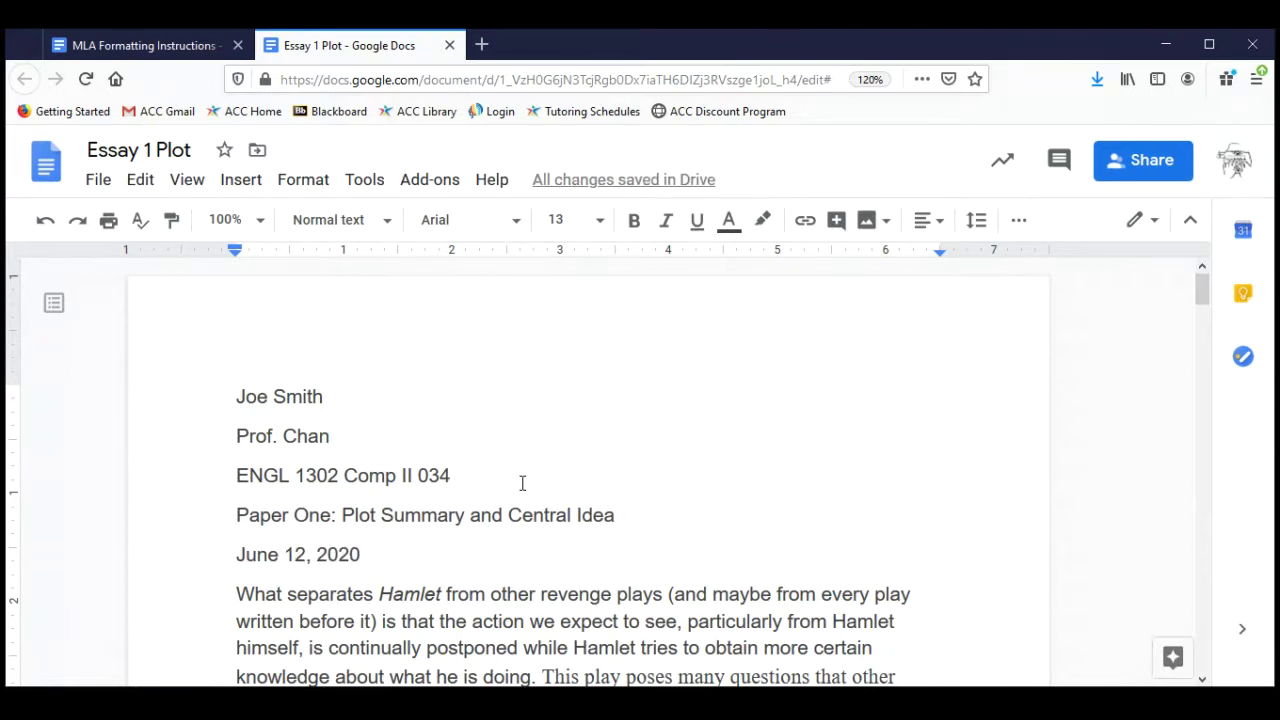
{"action": "scroll", "coordinate": [522, 483], "scroll_direction": "down", "scroll_amount": 2}
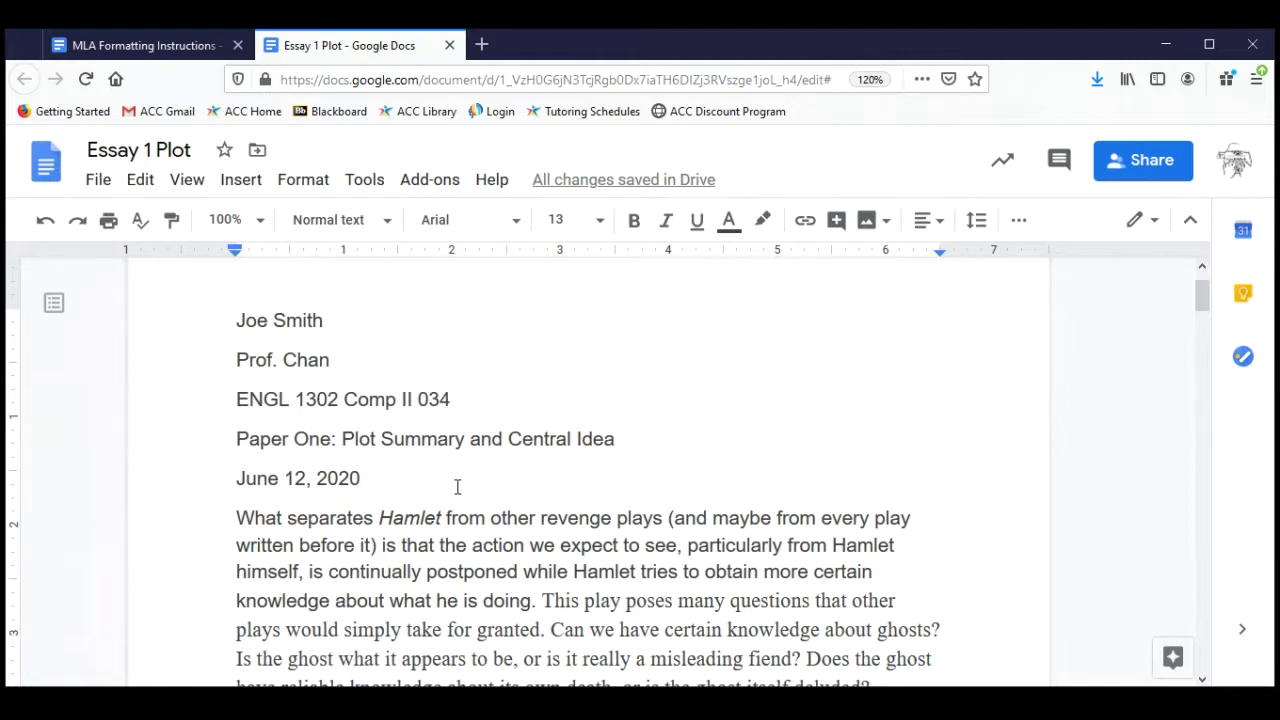
Append 'REV 1' to the end of the assignment title.
{"action": "left_click", "coordinate": [637, 440]}
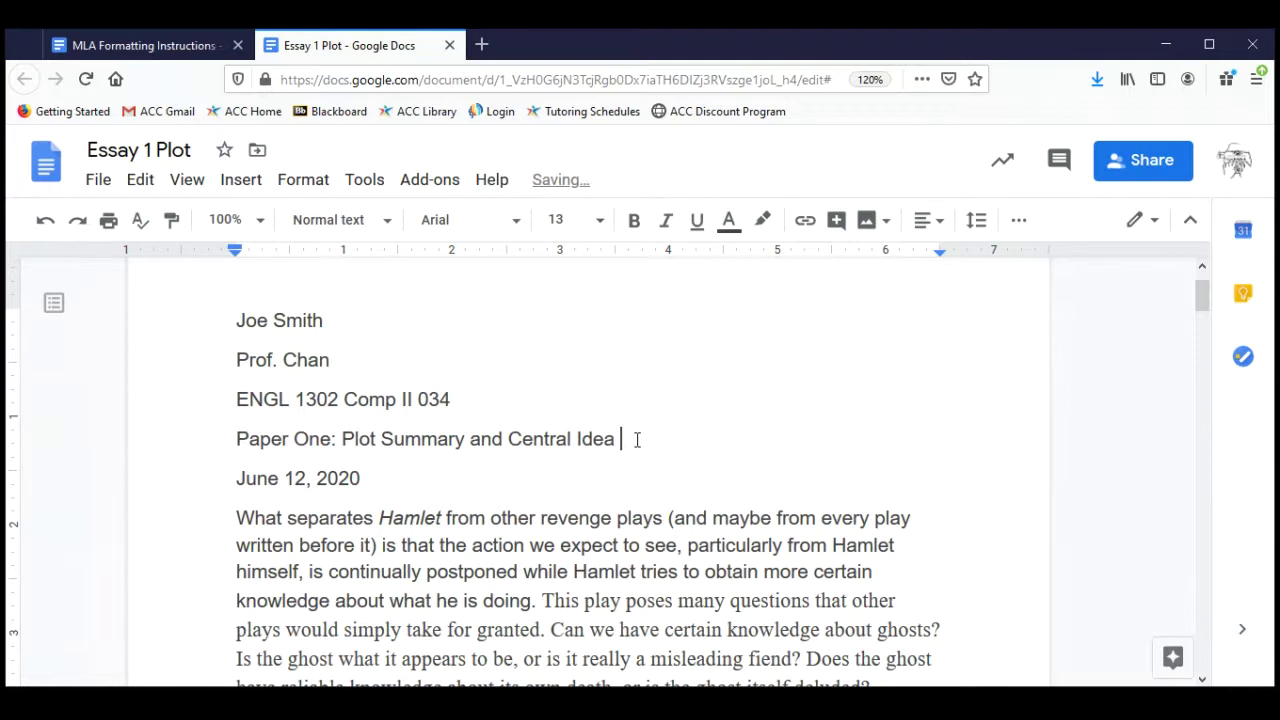
{"action": "type", "text": "EDIT"}
{"action": "type", "text": " 1"}
{"action": "key", "text": "BackSpace"}
{"action": "key", "text": "BackSpace"}
{"action": "key", "text": "BackSpace"}
{"action": "key", "text": "BackSpace"}
{"action": "key", "text": "BackSpace"}
{"action": "key", "text": "BackSpace"}
{"action": "type", "text": "REV 1"}
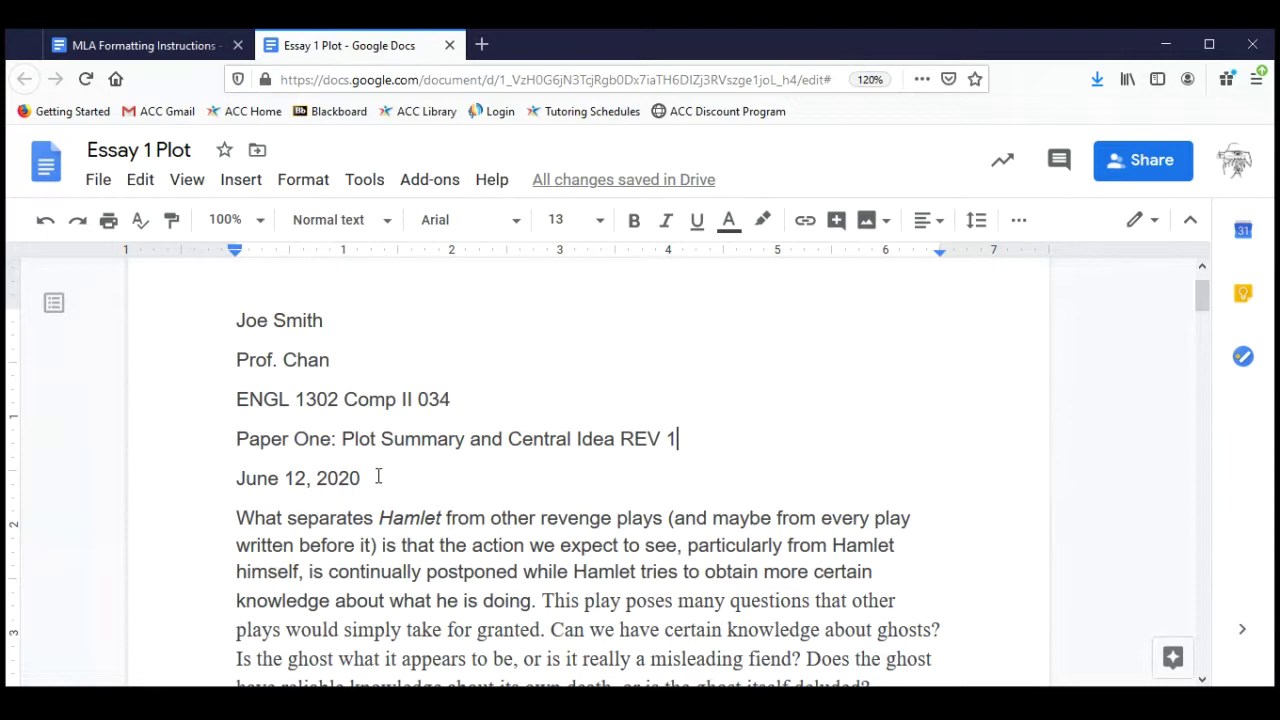
Change the heading date from June 12 to June 20, 2020.
{"action": "left_click", "coordinate": [301, 480]}
{"action": "key", "text": "BackSpace"}
{"action": "key", "text": "BackSpace"}
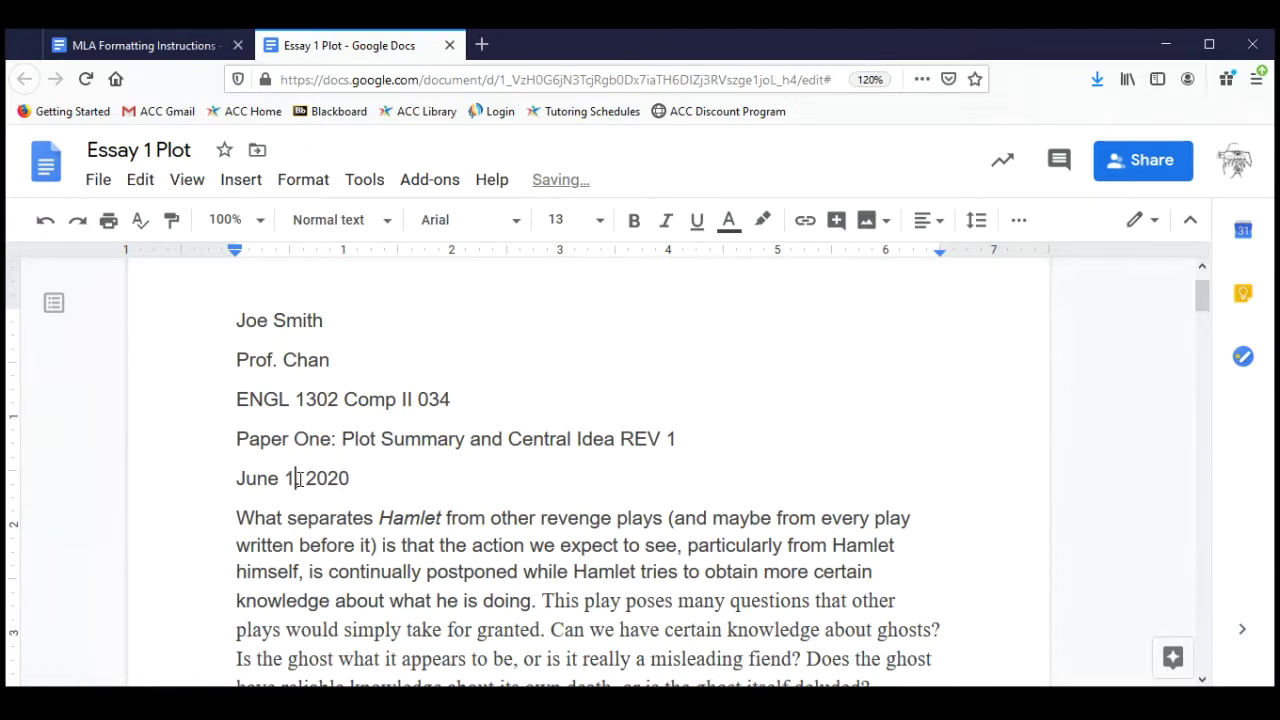
{"action": "type", "text": "20"}
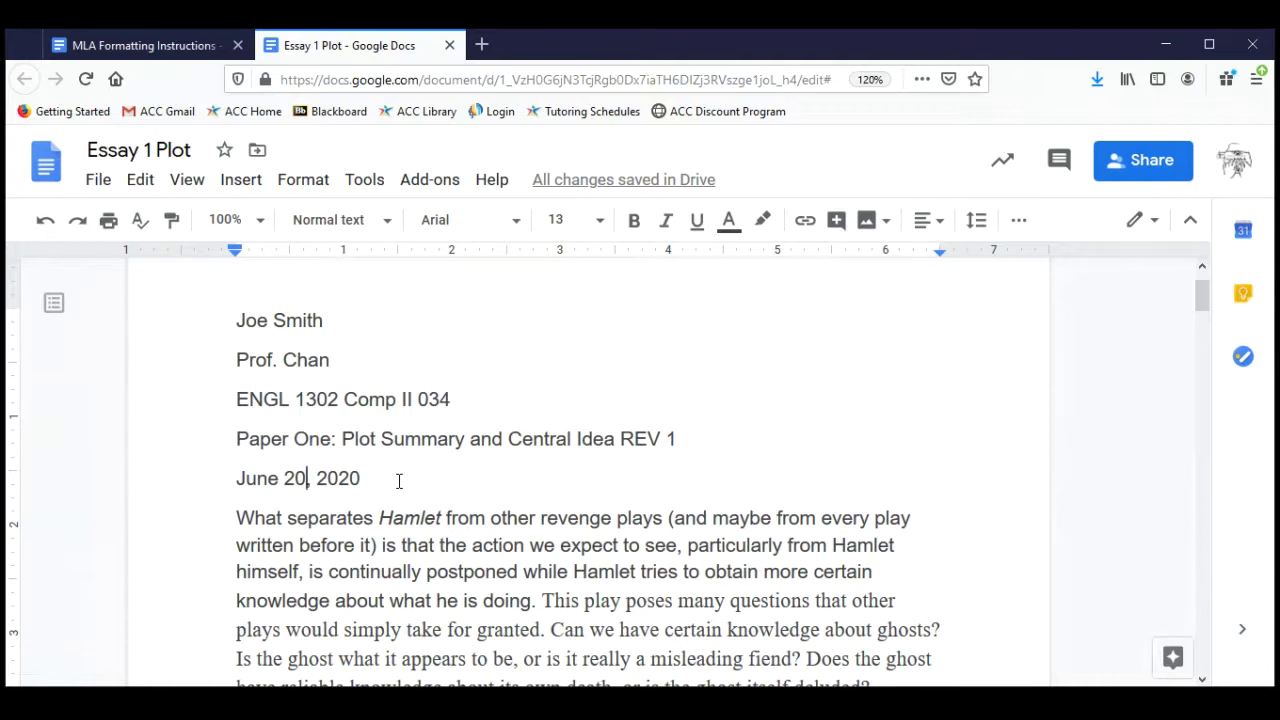
{"action": "scroll", "coordinate": [399, 481], "scroll_direction": "down", "scroll_amount": 1}
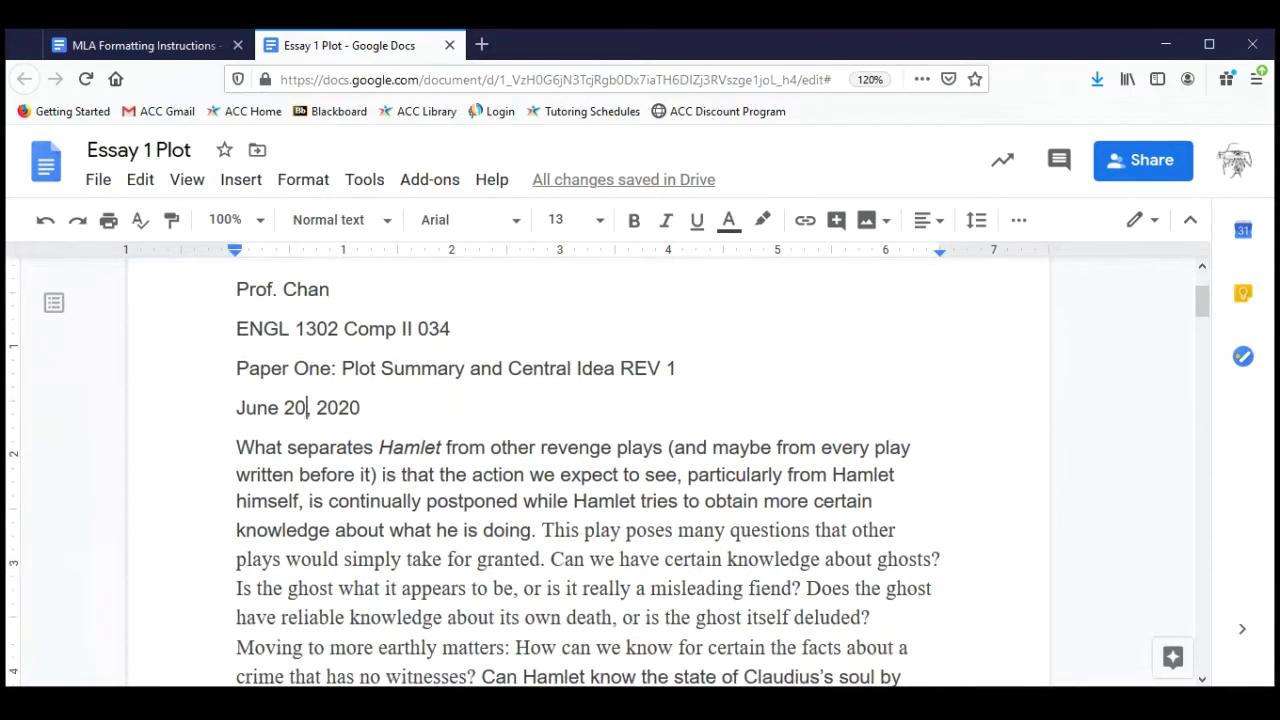
Return to the MLA instructions and highlight the paragraph explaining the heading.
{"action": "left_click", "coordinate": [188, 44]}
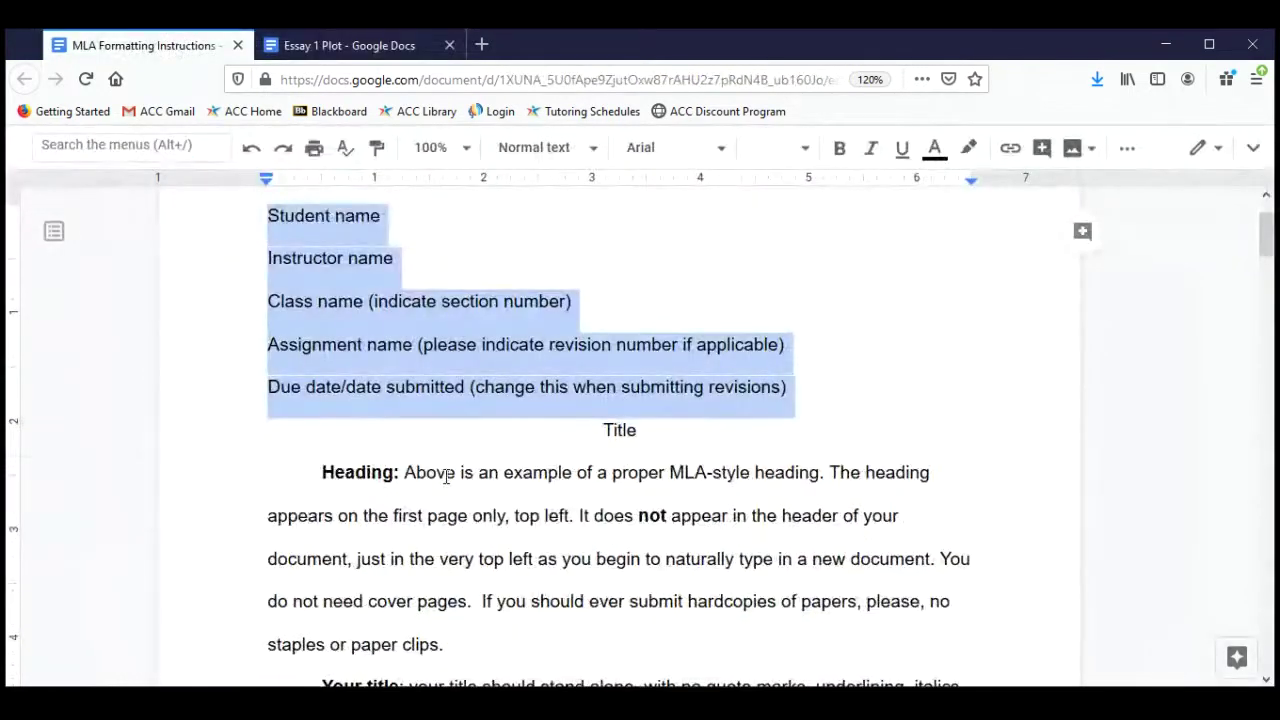
{"action": "scroll", "coordinate": [446, 477], "scroll_direction": "down", "scroll_amount": 3}
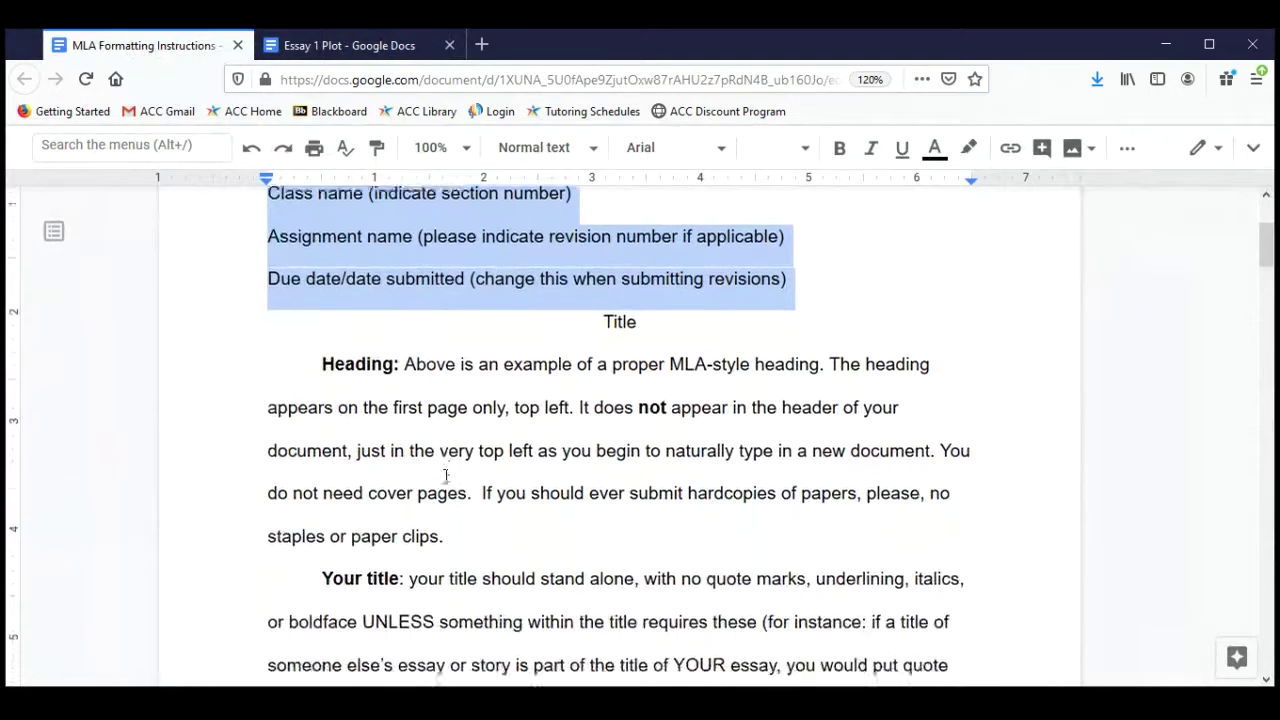
{"action": "scroll", "coordinate": [446, 474], "scroll_direction": "down", "scroll_amount": 2}
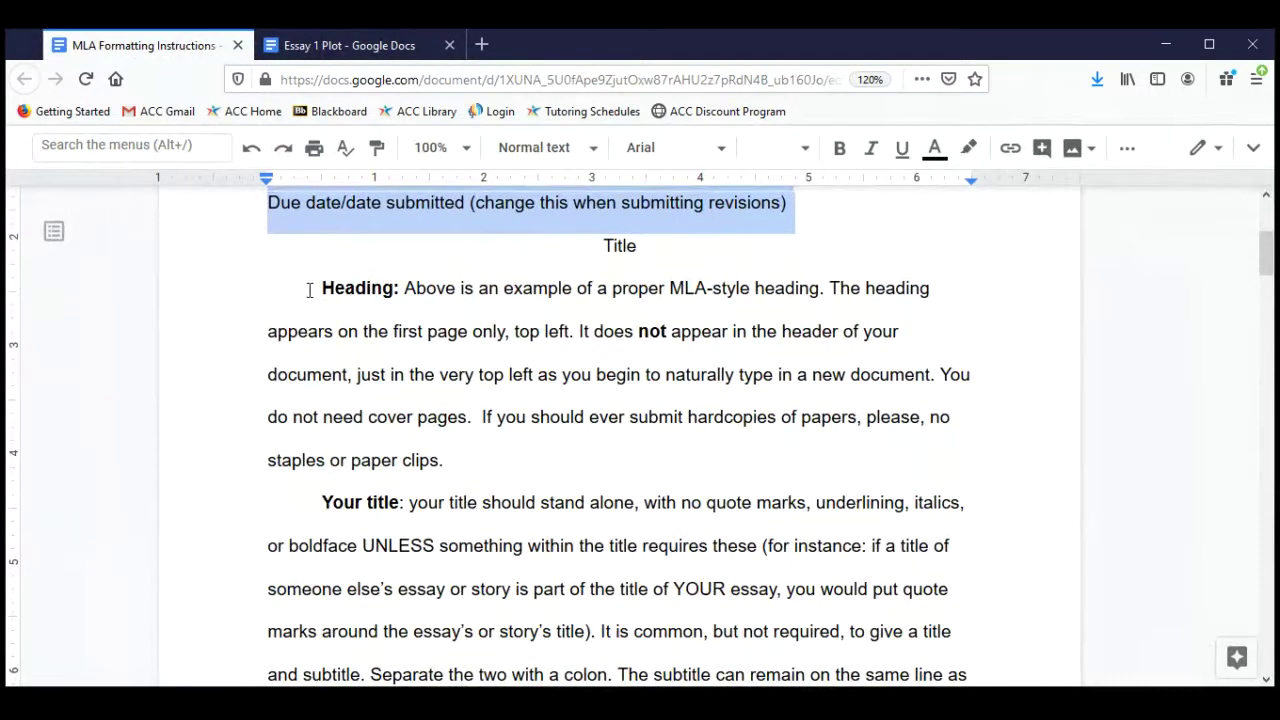
{"action": "left_click", "coordinate": [309, 289]}
{"action": "left_click_drag", "start_coordinate": [320, 288], "coordinate": [500, 457]}
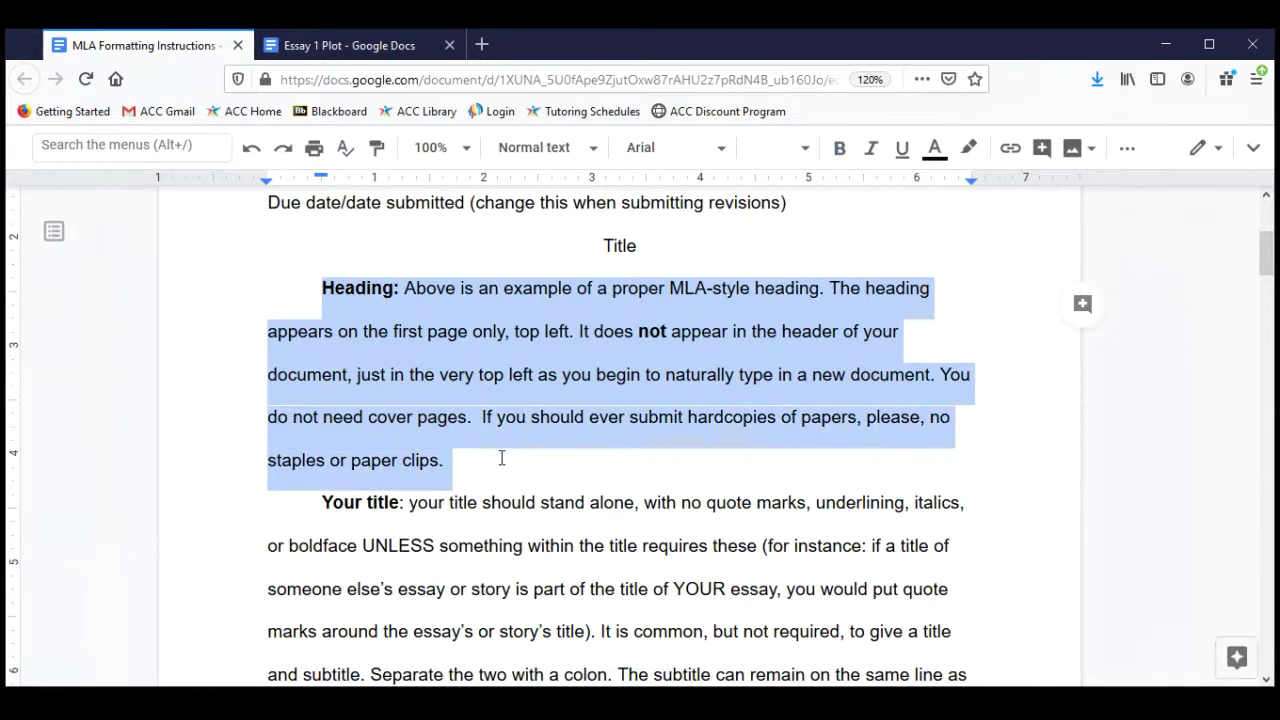
Highlight the guidance on cover pages and on staples and paper clips.
{"action": "scroll", "coordinate": [609, 461], "scroll_direction": "down", "scroll_amount": 2}
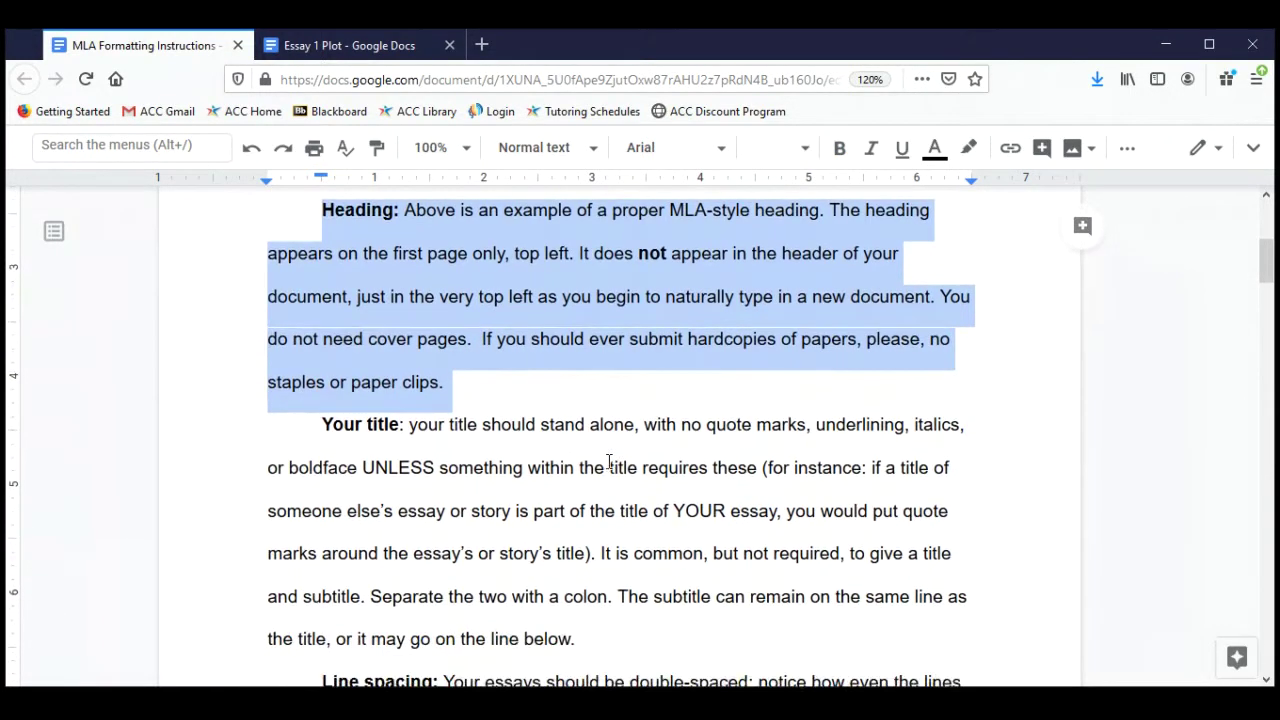
{"action": "left_click", "coordinate": [369, 341]}
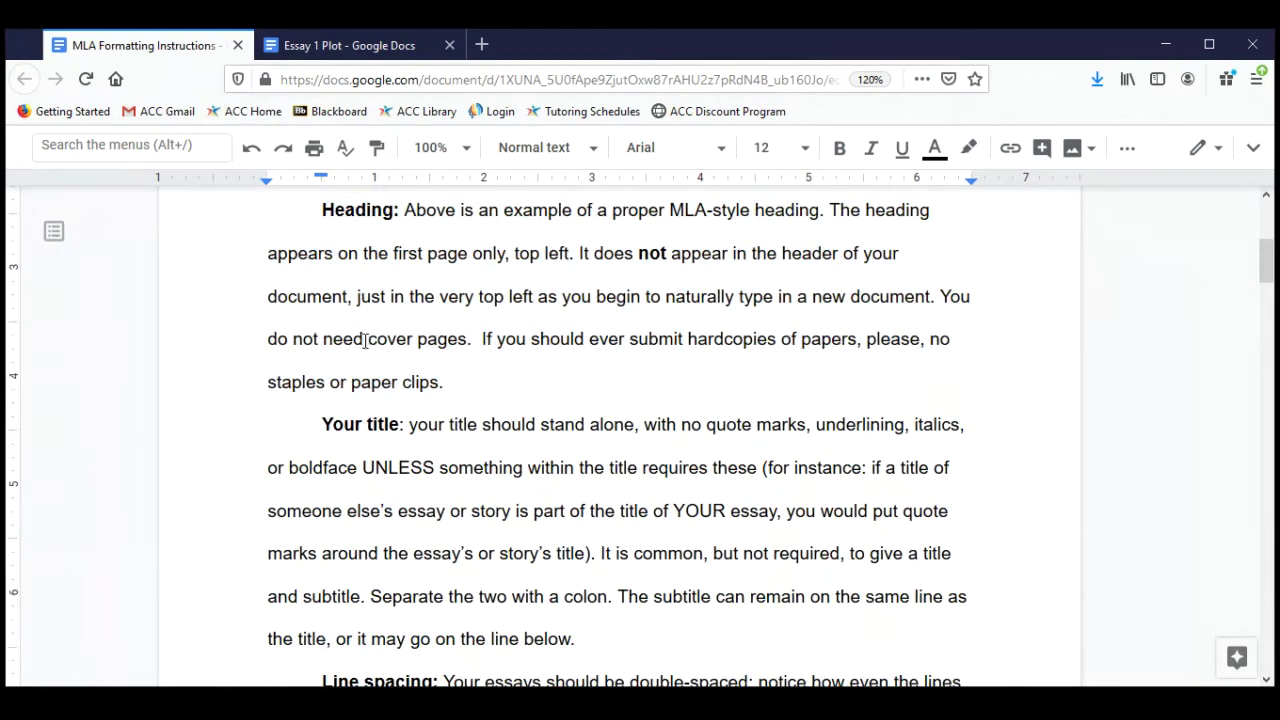
{"action": "left_click_drag", "start_coordinate": [369, 341], "coordinate": [467, 341]}
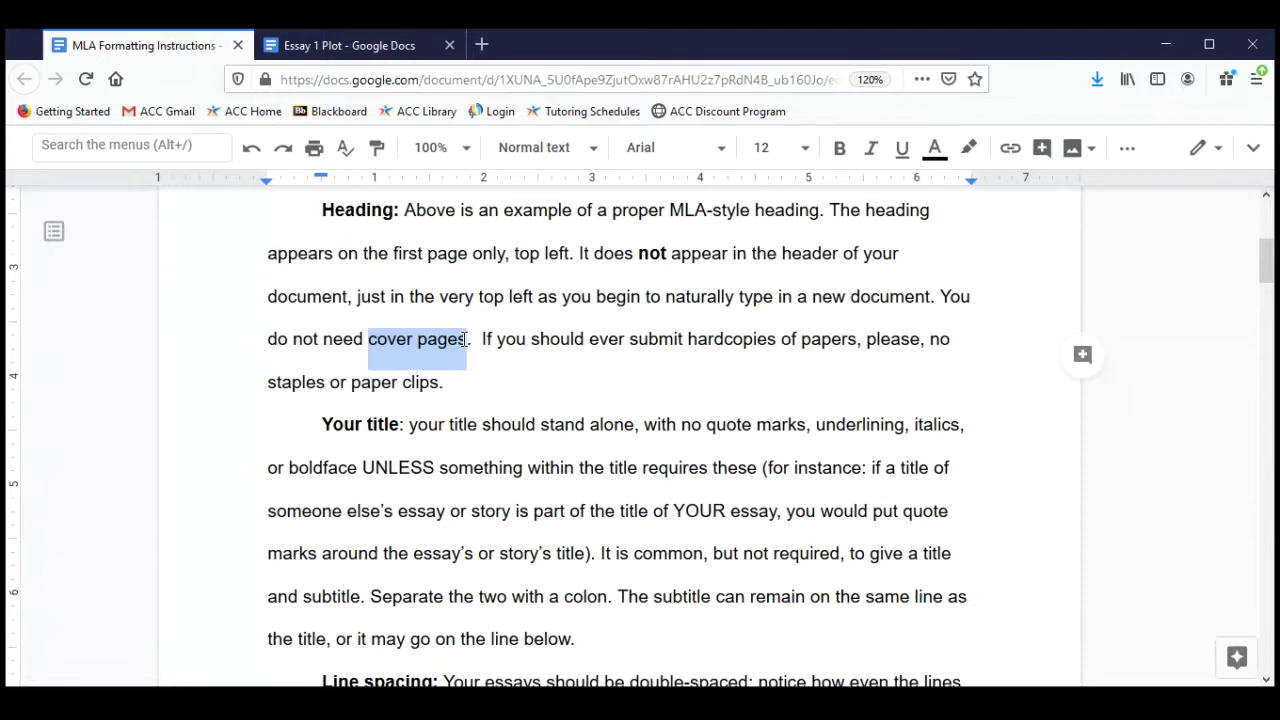
{"action": "left_click", "coordinate": [486, 339]}
{"action": "left_click_drag", "start_coordinate": [477, 339], "coordinate": [492, 386]}
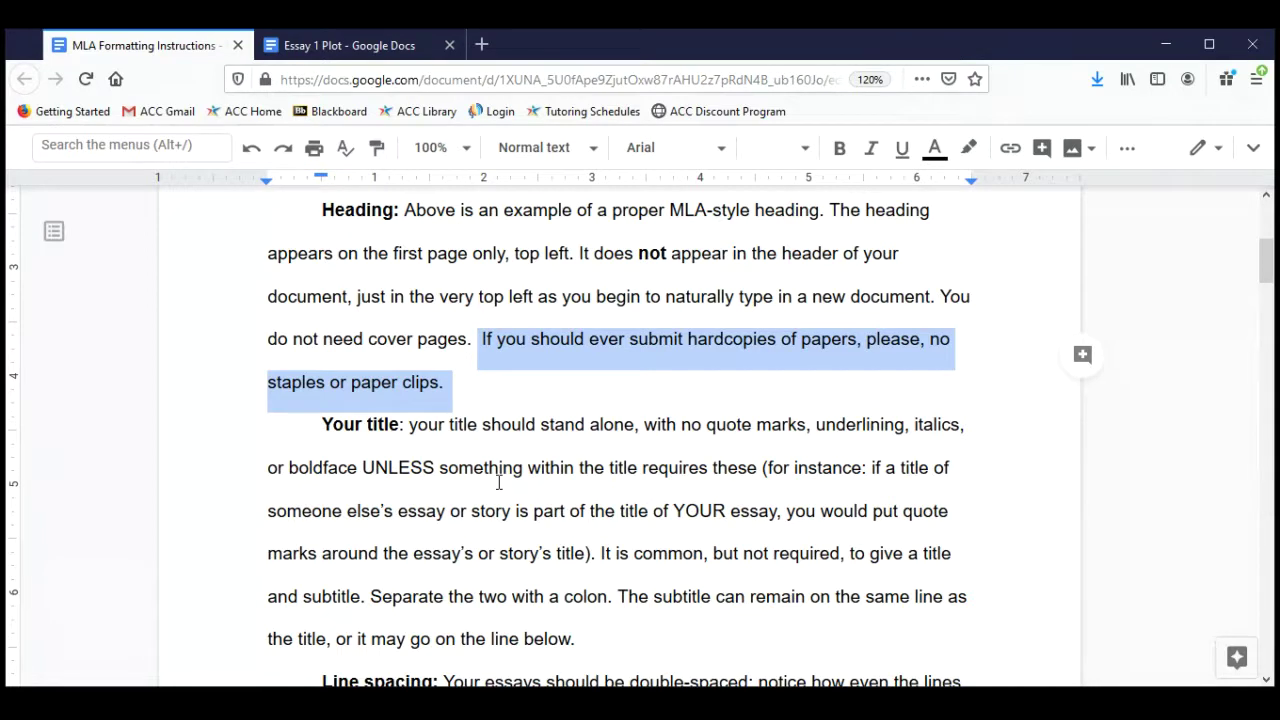
{"action": "scroll", "coordinate": [499, 483], "scroll_direction": "down", "scroll_amount": 3}
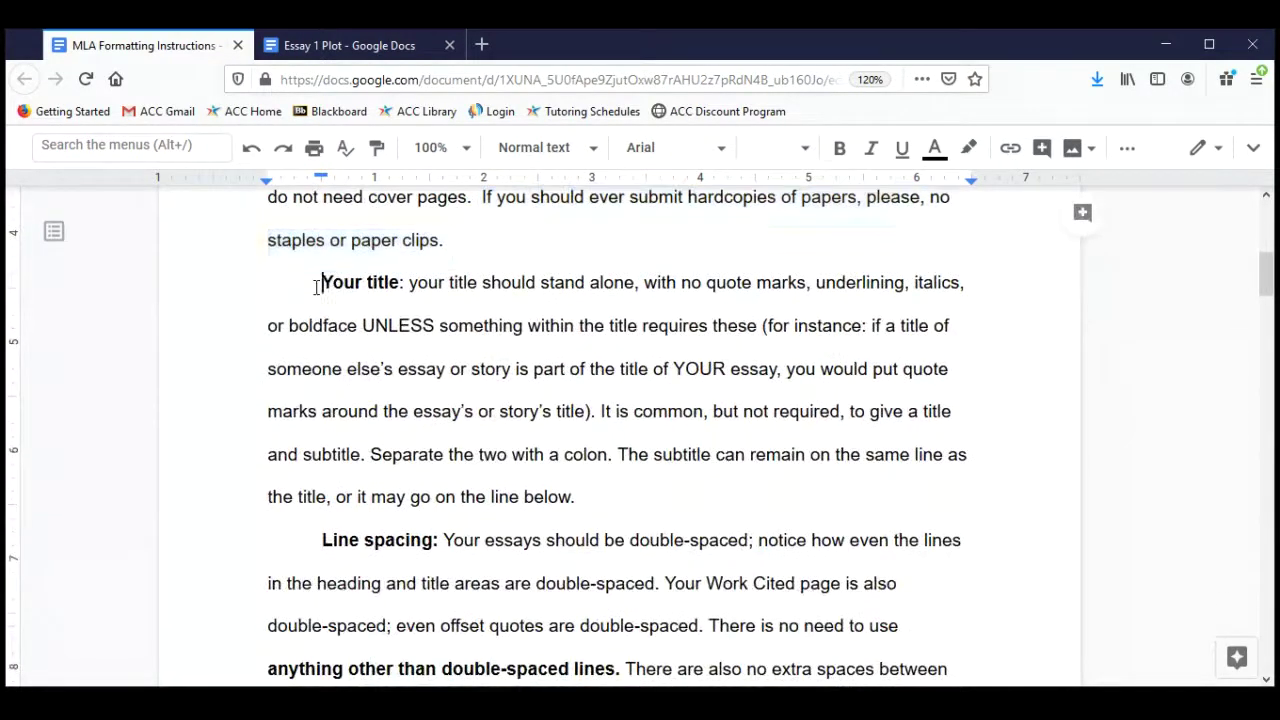
Highlight the 'Your title:' label and the sentences on titles and subtitles.
{"action": "double_click", "coordinate": [316, 285]}
{"action": "left_click_drag", "start_coordinate": [316, 287], "coordinate": [403, 288]}
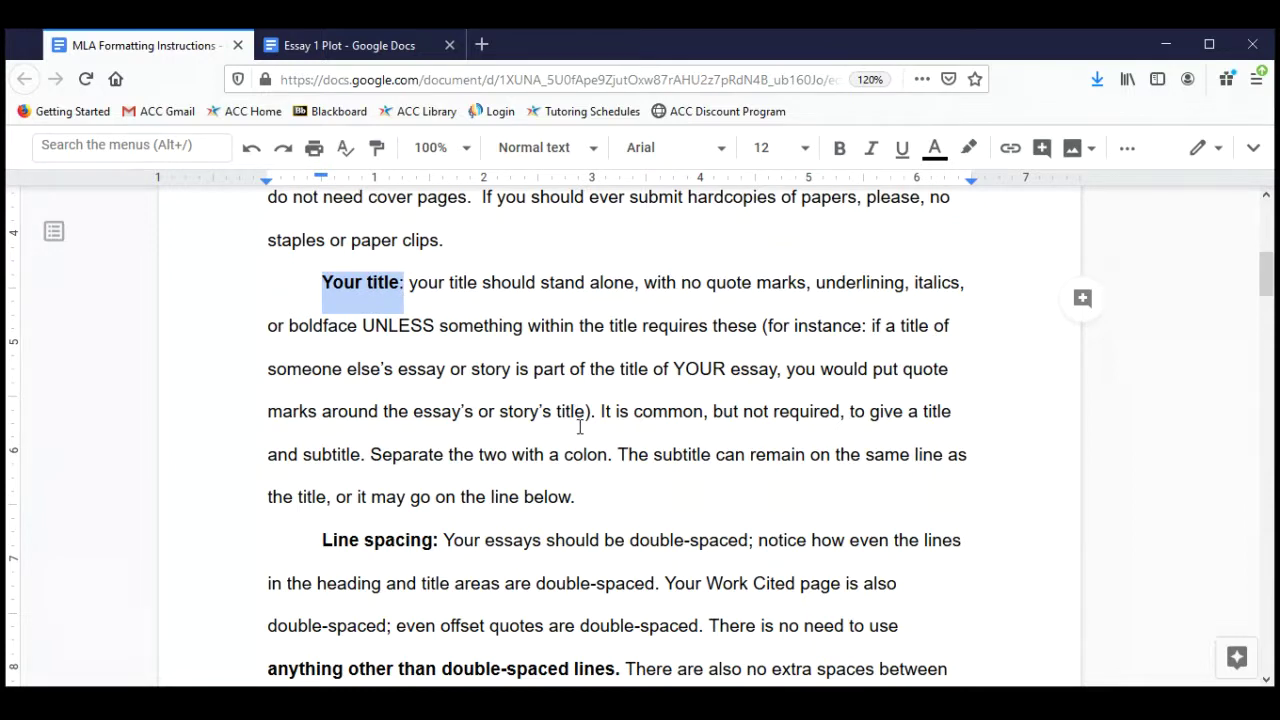
{"action": "left_click_drag", "start_coordinate": [597, 411], "coordinate": [609, 453]}
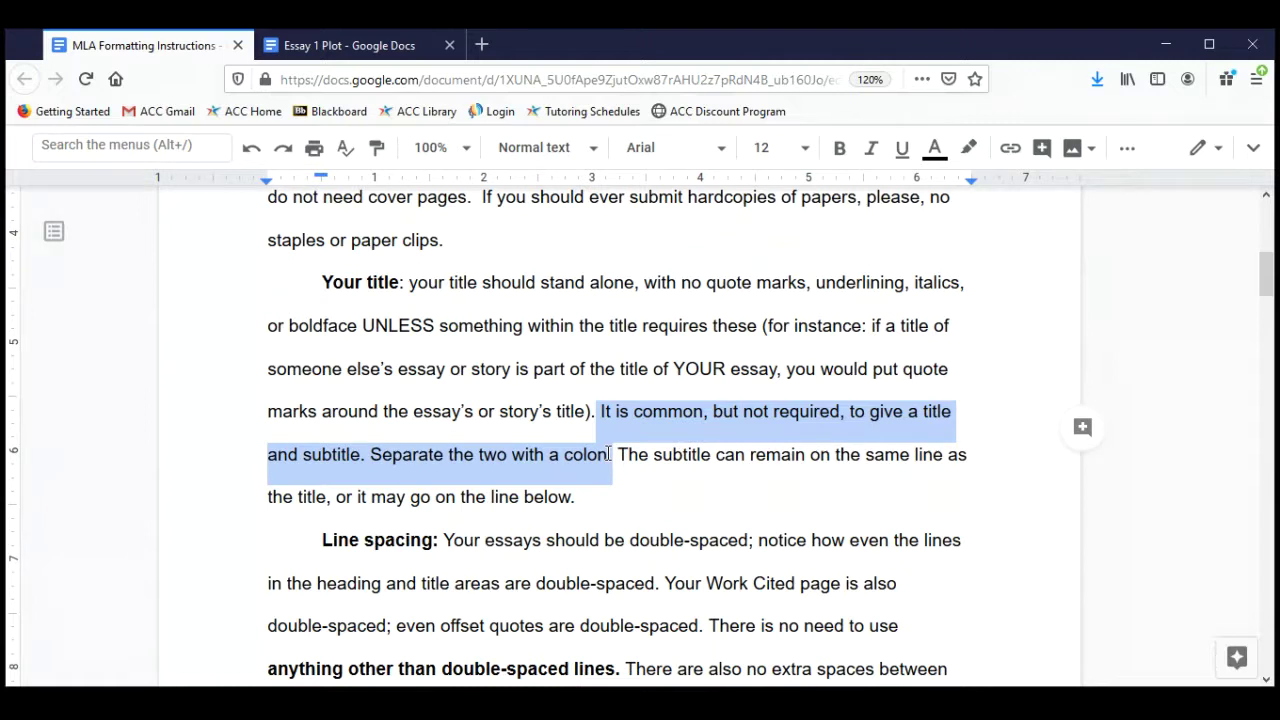
{"action": "left_click", "coordinate": [610, 454]}
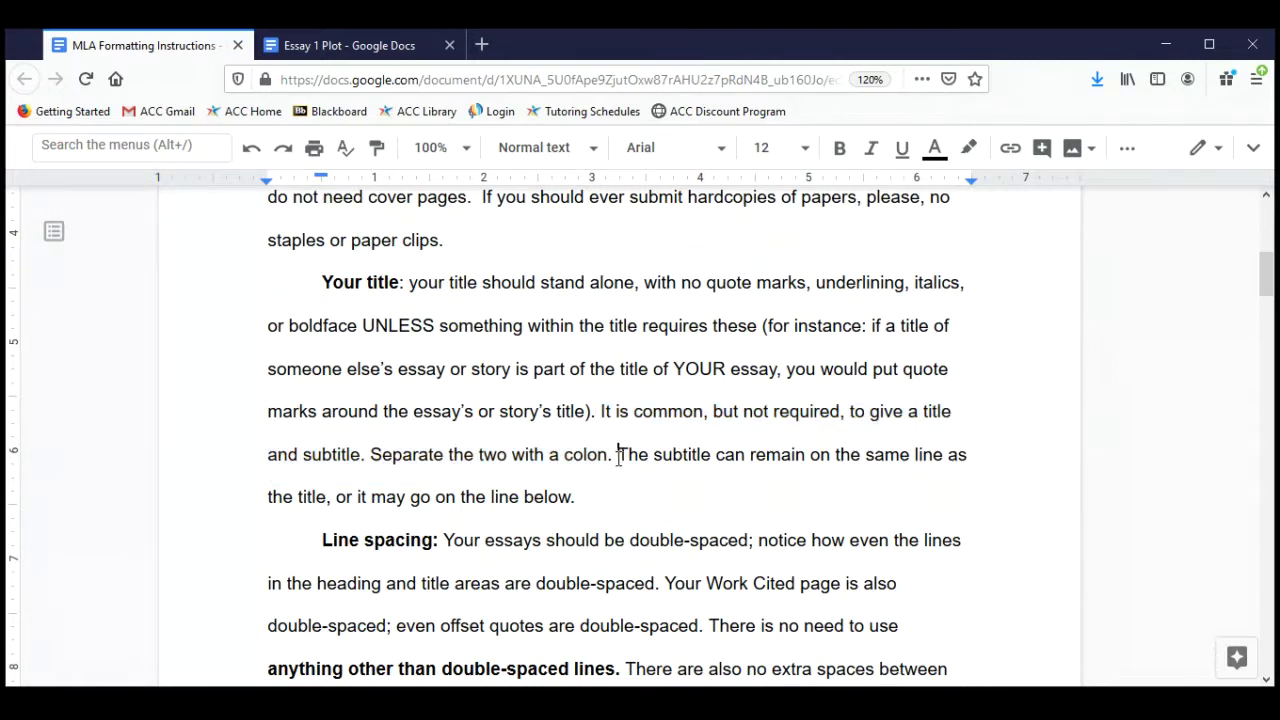
{"action": "left_click_drag", "start_coordinate": [617, 454], "coordinate": [629, 500]}
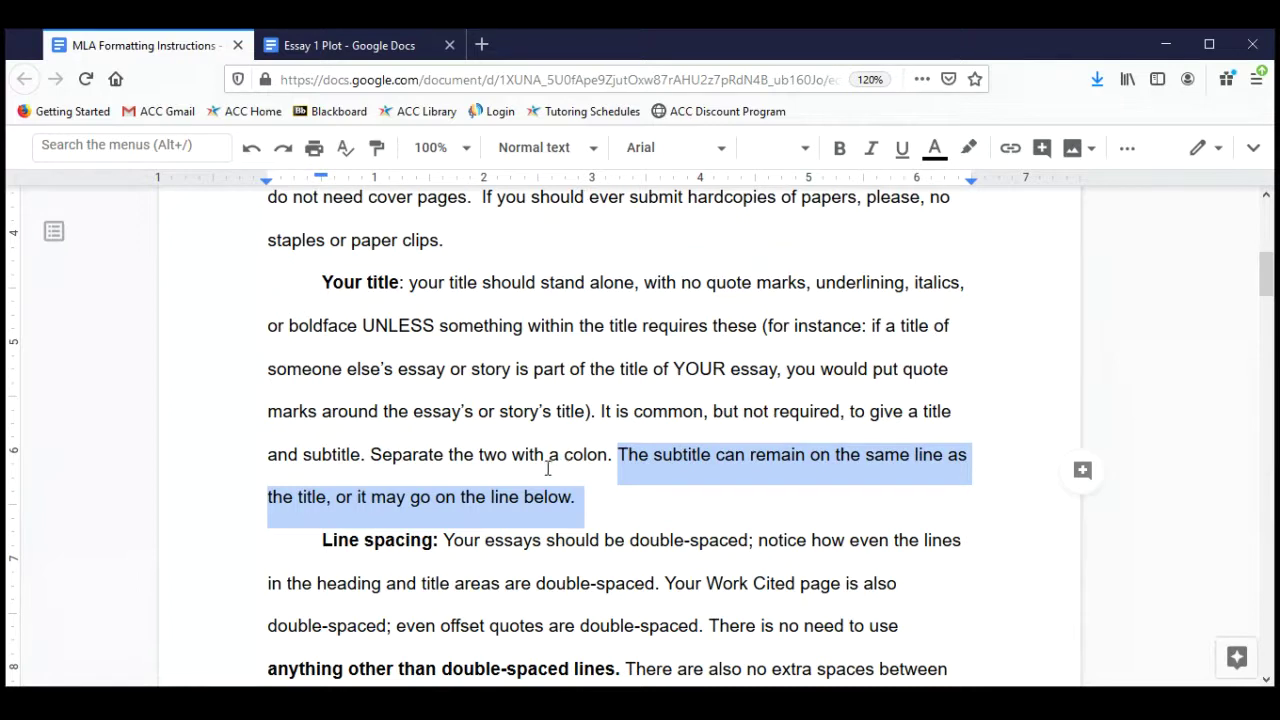
{"action": "double_click", "coordinate": [930, 413]}
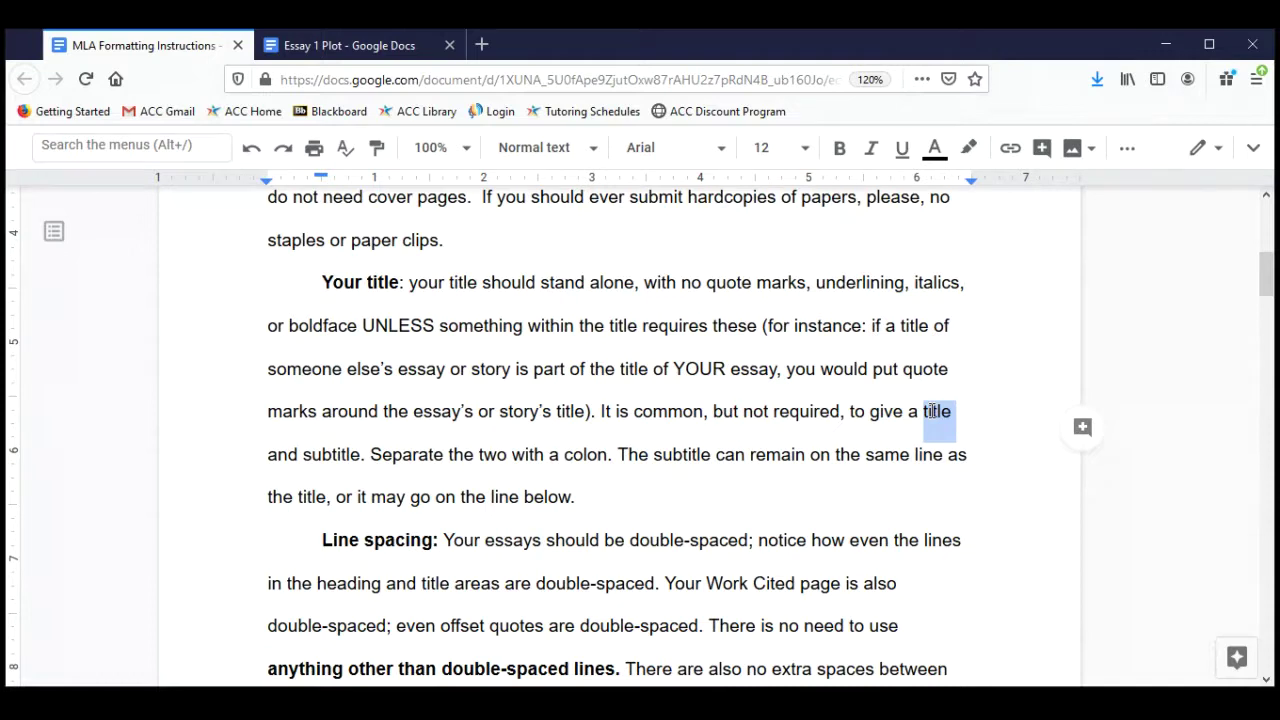
{"action": "left_click", "coordinate": [328, 456]}
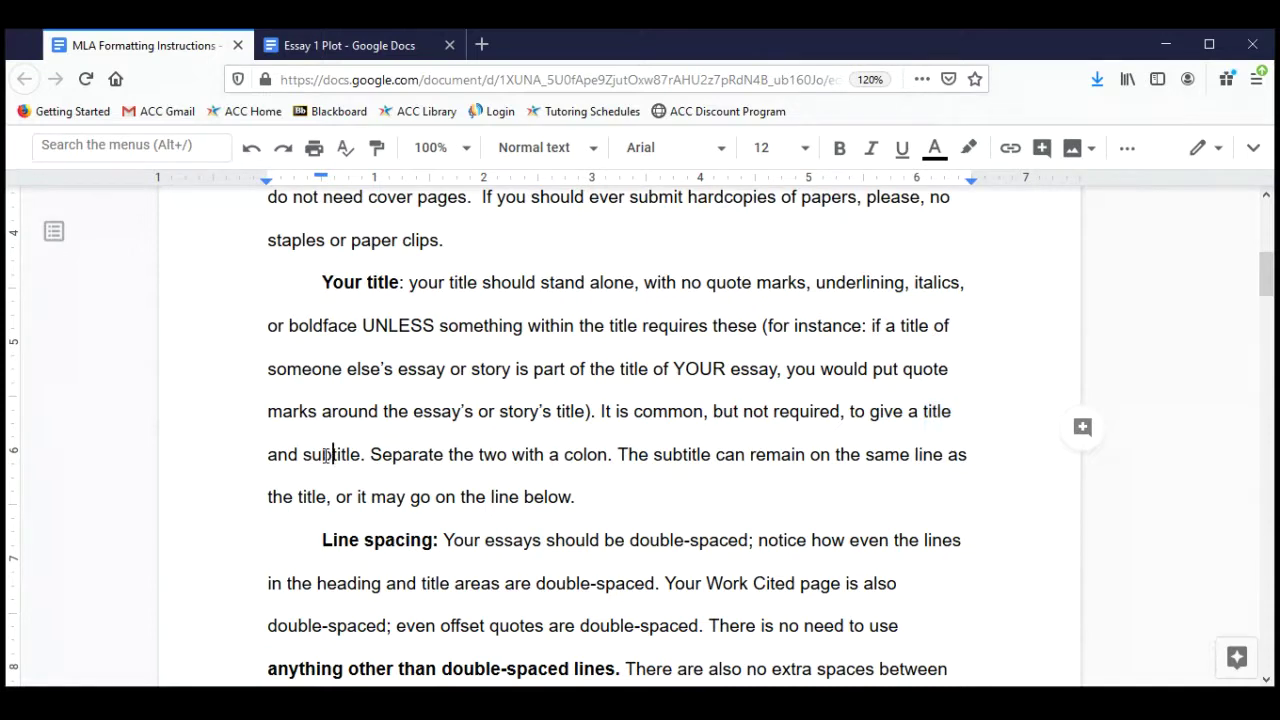
{"action": "double_click", "coordinate": [327, 456]}
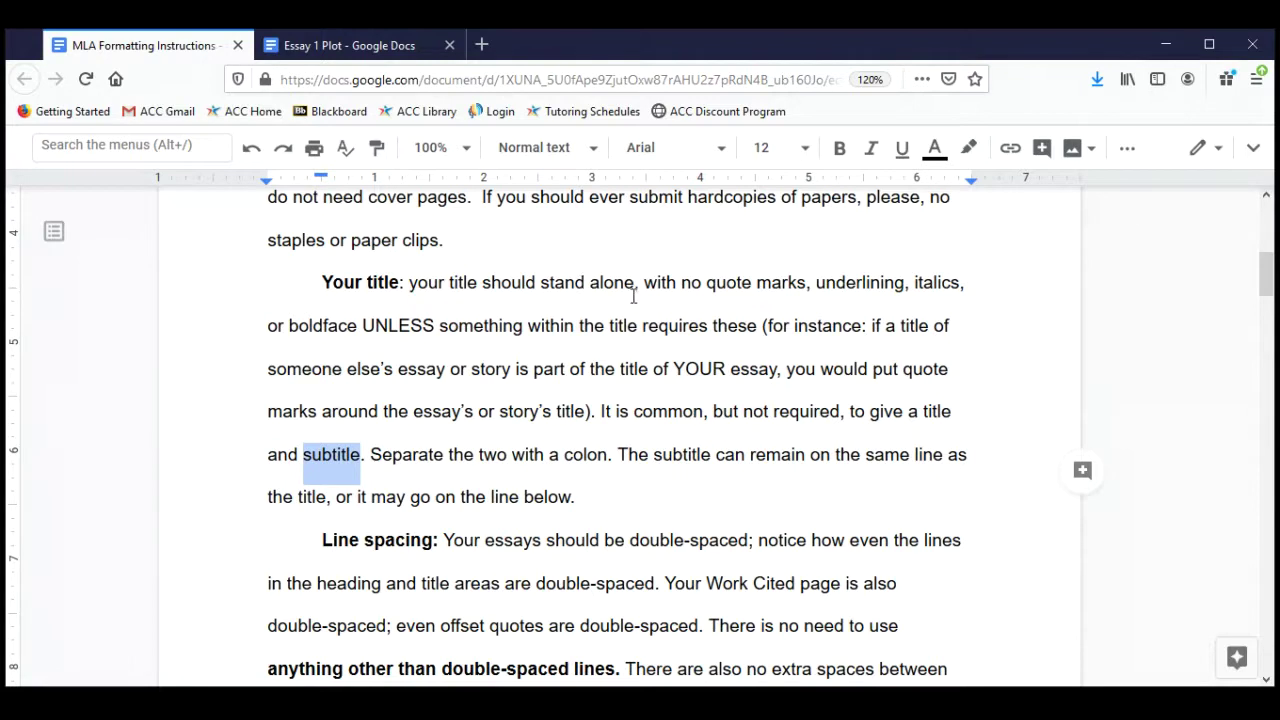
Point out the quote-marks and boldface title rules, then return to Essay 1 Plot.
{"action": "left_click_drag", "start_coordinate": [701, 284], "coordinate": [969, 279]}
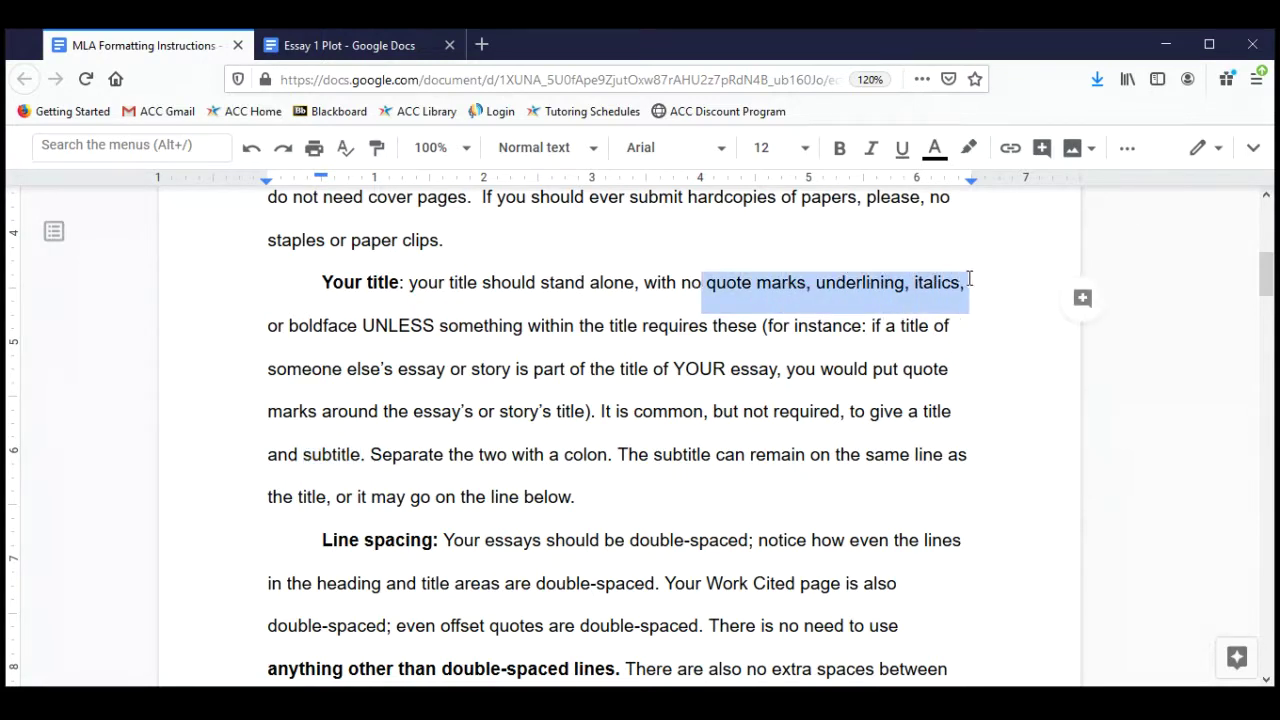
{"action": "double_click", "coordinate": [321, 330]}
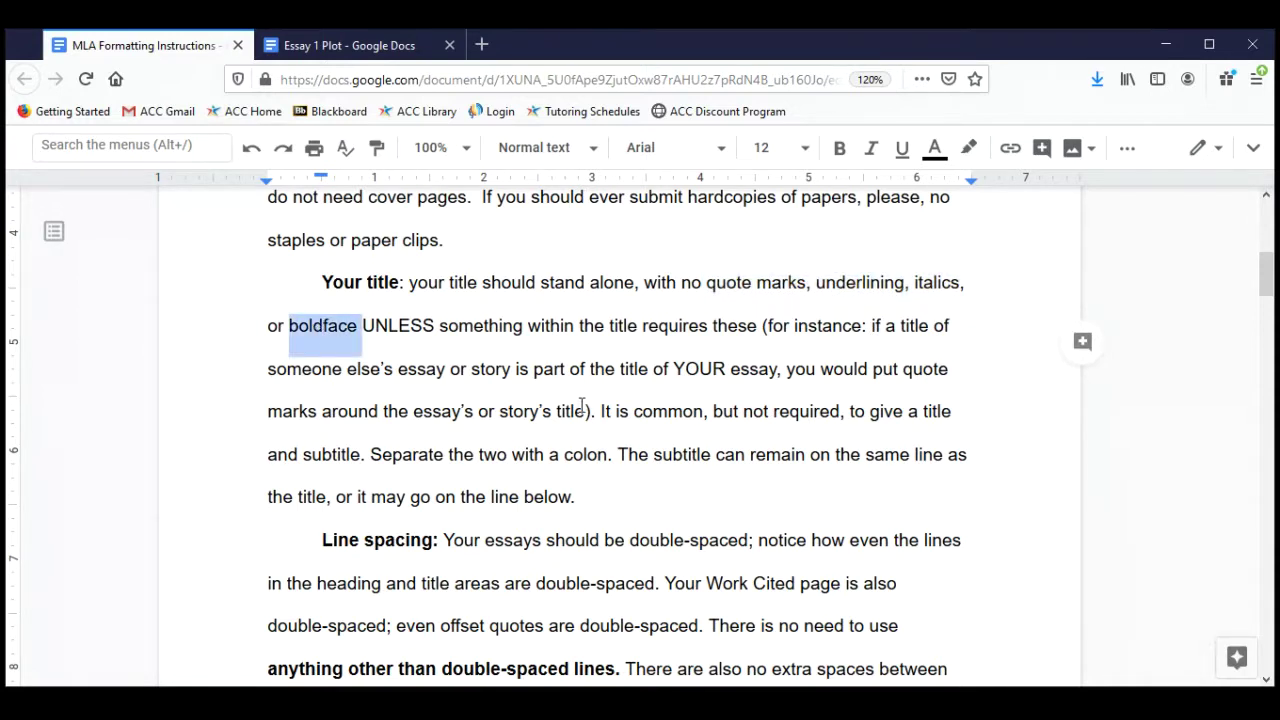
{"action": "scroll", "coordinate": [581, 405], "scroll_direction": "up", "scroll_amount": 5}
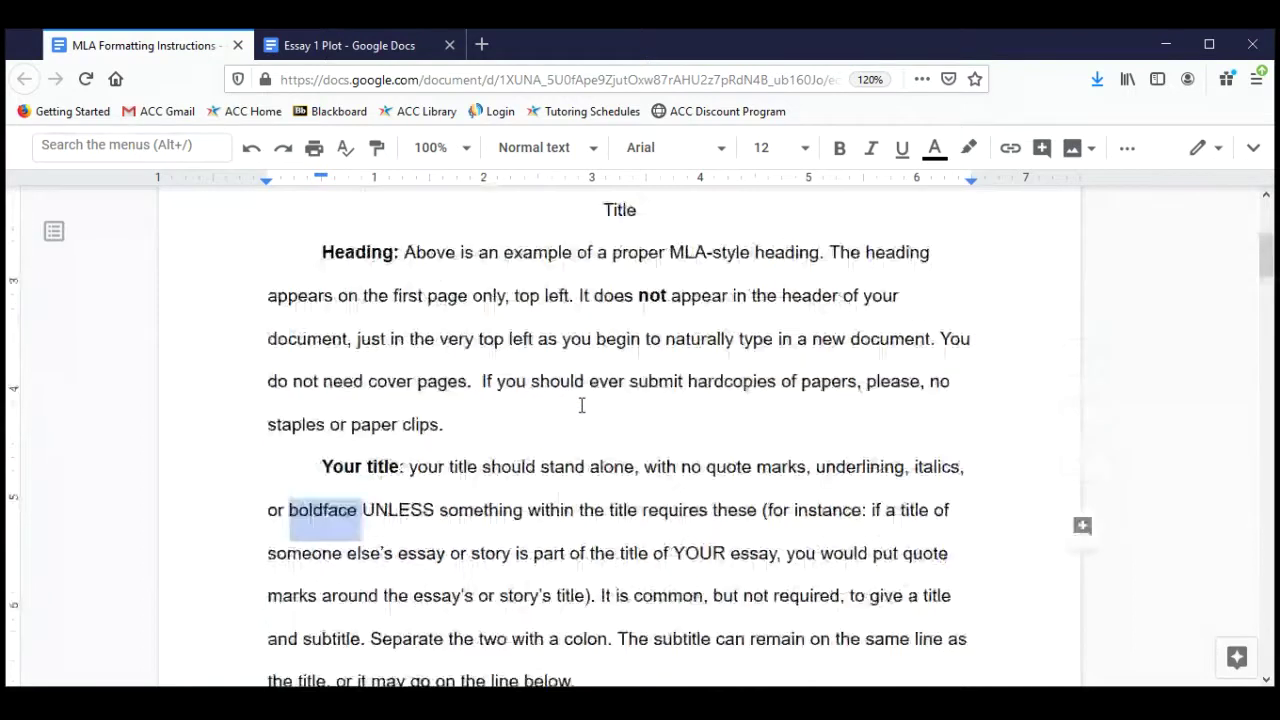
{"action": "scroll", "coordinate": [581, 405], "scroll_direction": "up", "scroll_amount": 3}
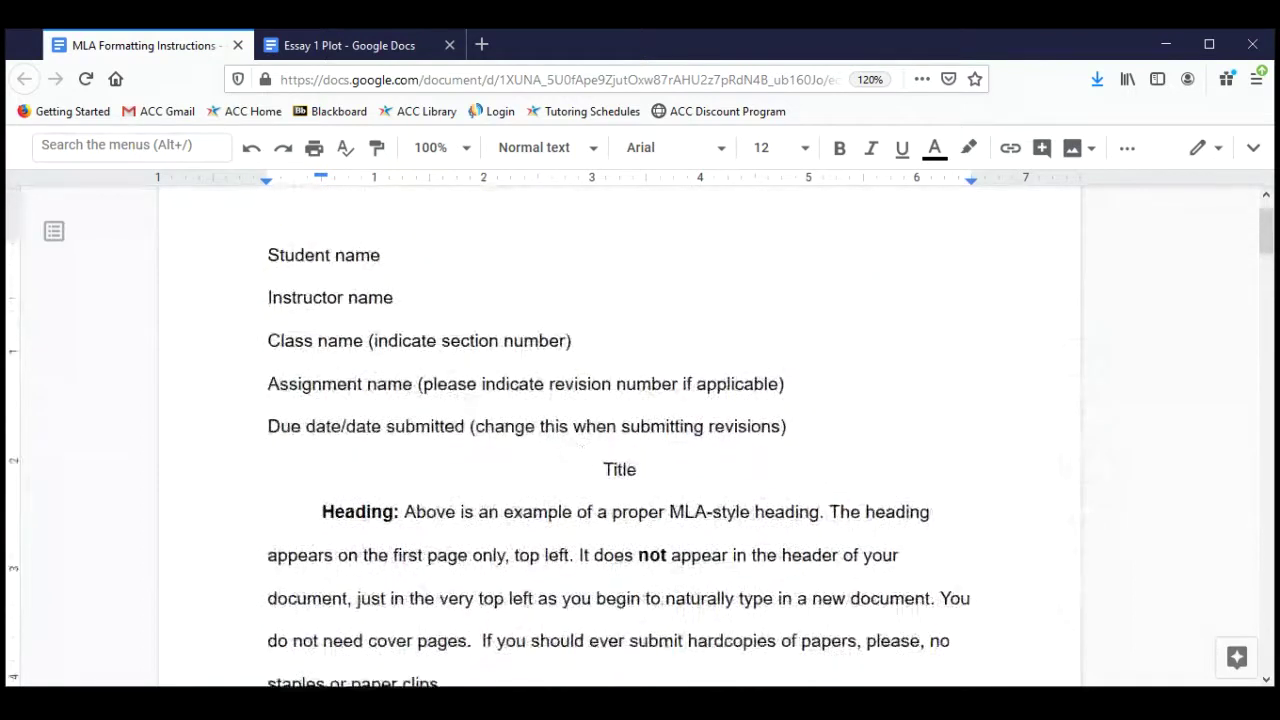
{"action": "left_click", "coordinate": [372, 40]}
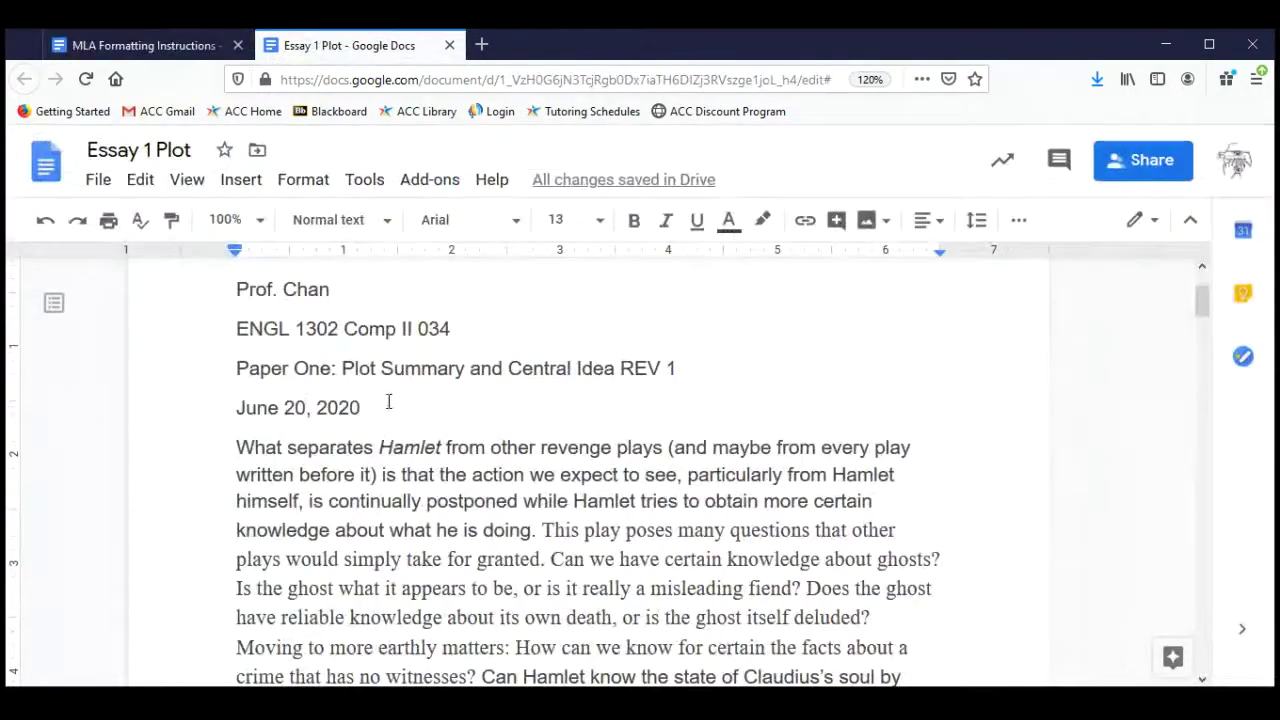
Add an empty center-aligned line below the date.
{"action": "left_click", "coordinate": [389, 404]}
{"action": "key", "text": "Return"}
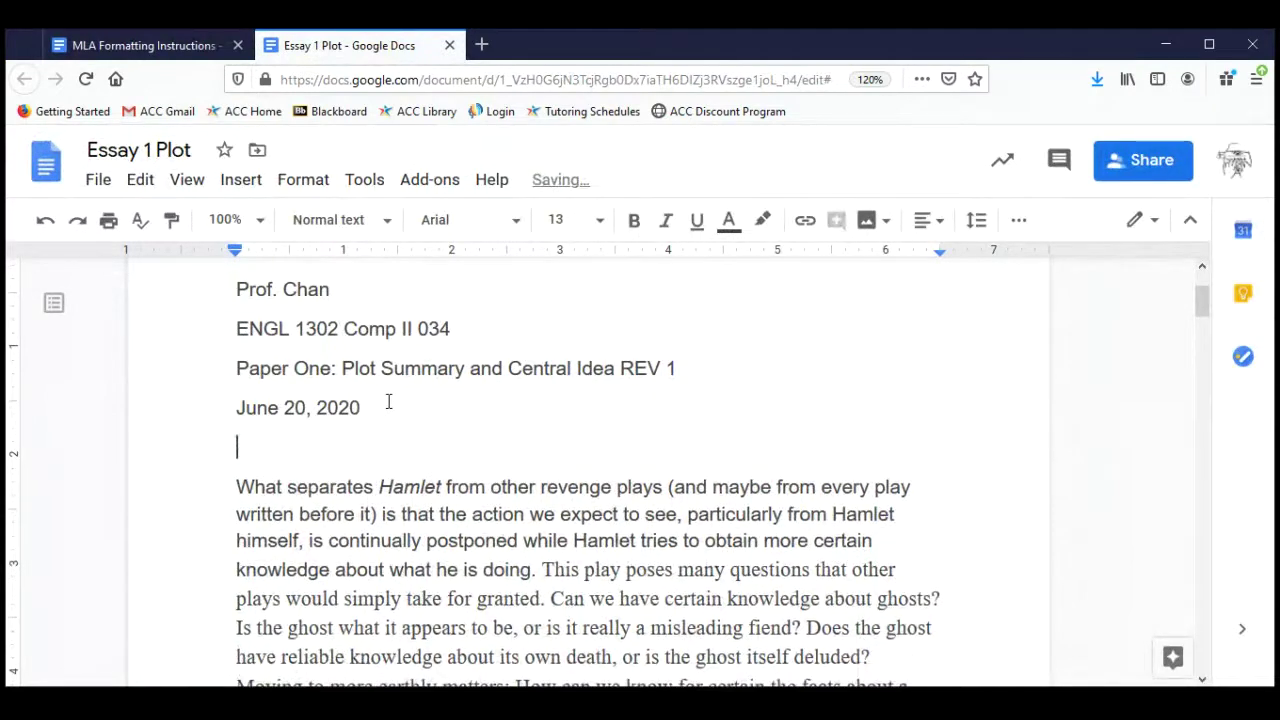
{"action": "left_click", "coordinate": [937, 222]}
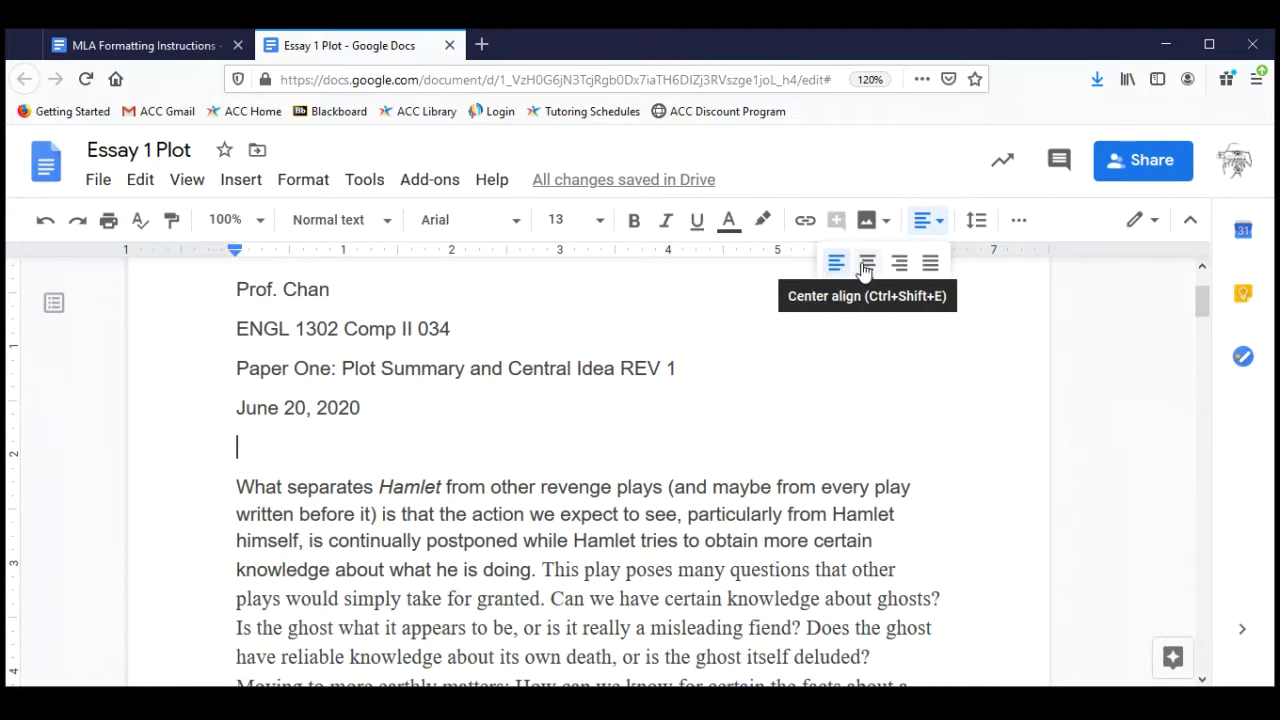
{"action": "left_click", "coordinate": [866, 265]}
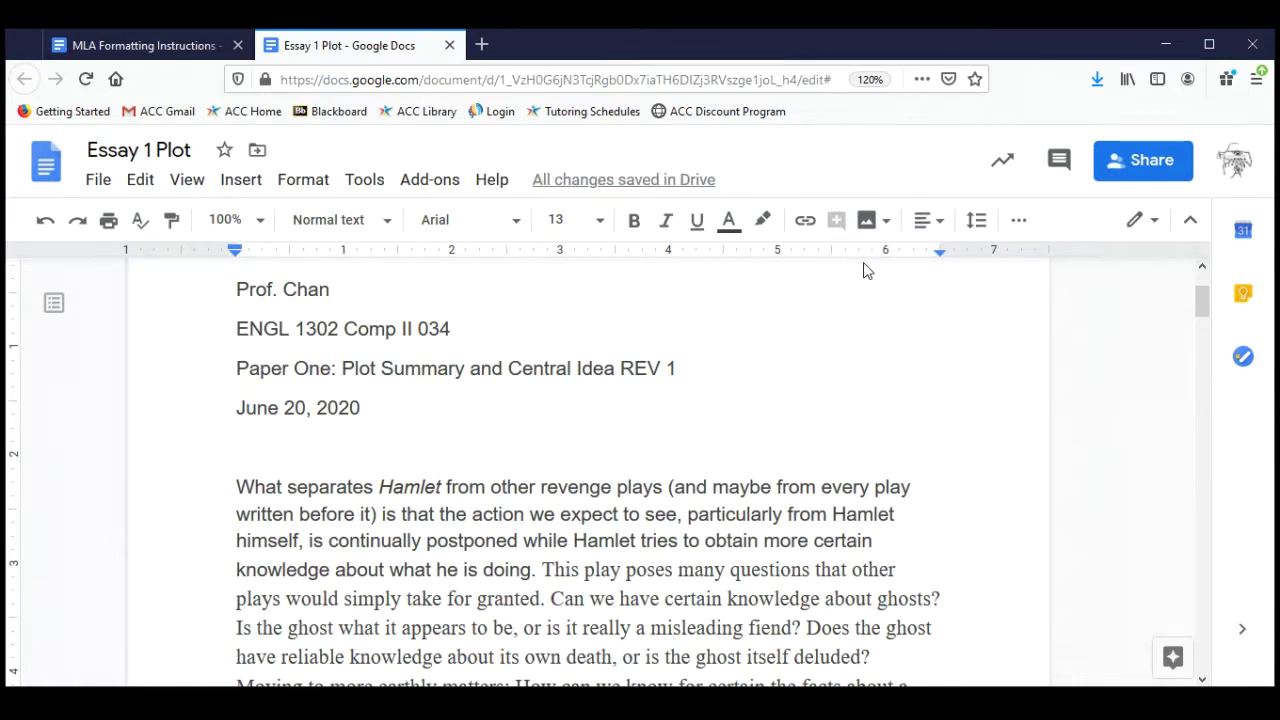
Type the title 'You Can Never Go Home Again:' and subtitle 'Plot Summary of "Sonny's Blues"' on two lines.
{"action": "type", "text": "You "}
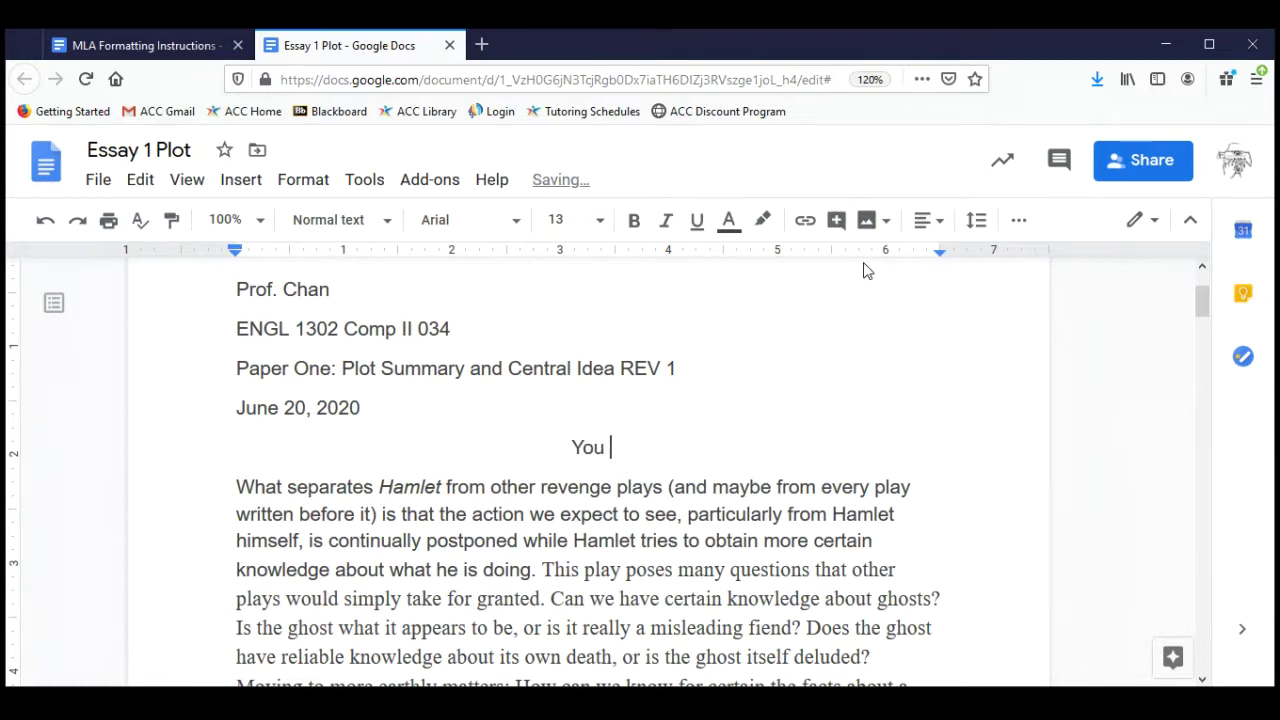
{"action": "type", "text": "Can NEver"}
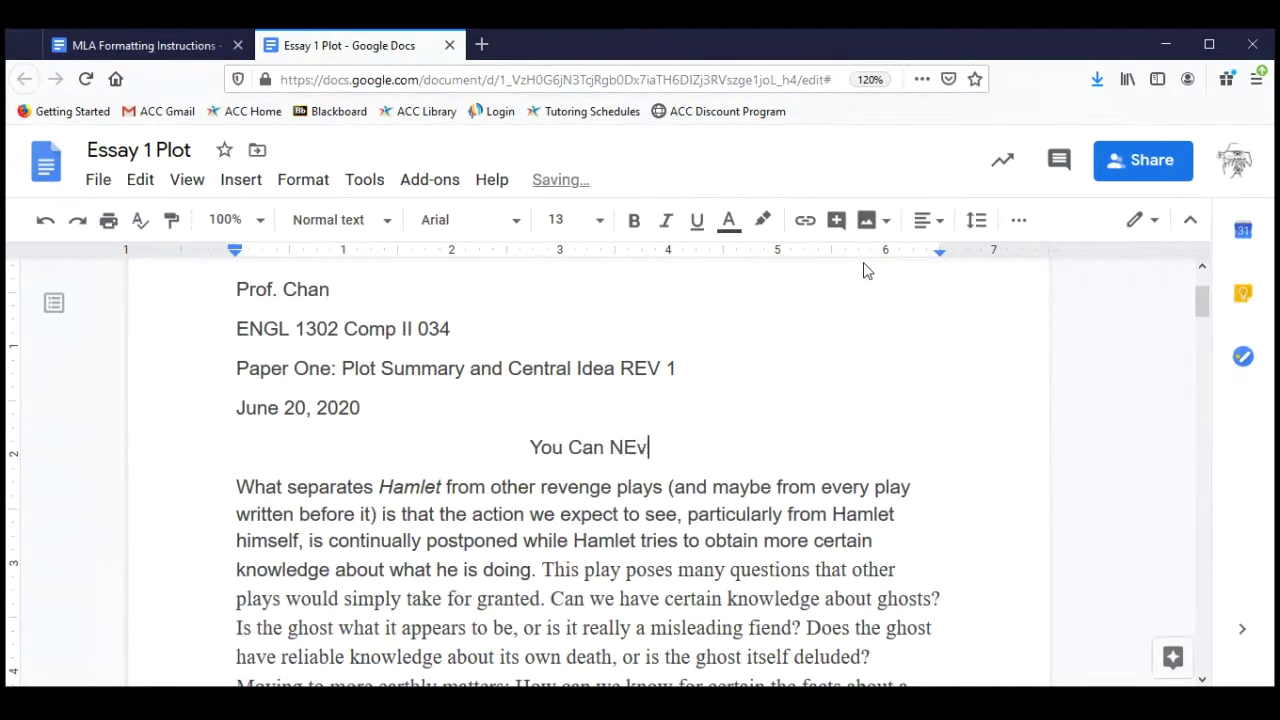
{"action": "key", "text": "BackSpace"}
{"action": "key", "text": "BackSpace"}
{"action": "key", "text": "BackSpace"}
{"action": "key", "text": "BackSpace"}
{"action": "type", "text": "ever Go Hmo"}
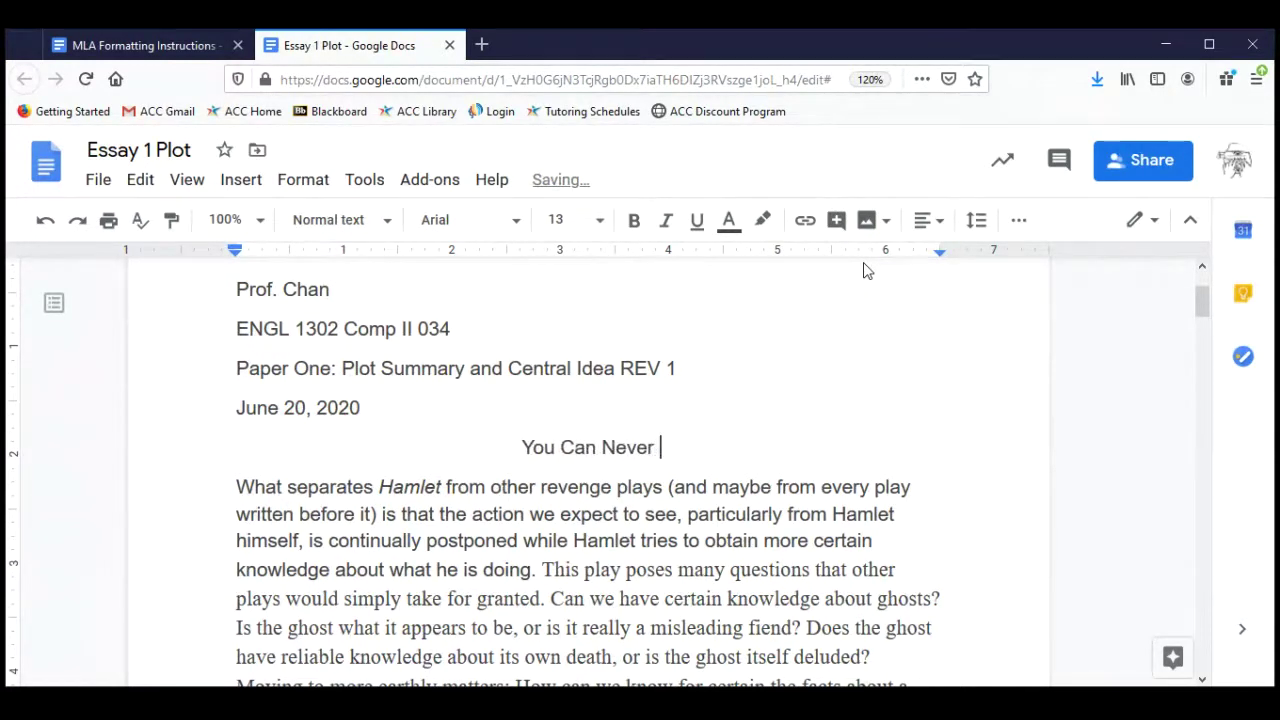
{"action": "key", "text": "BackSpace"}
{"action": "key", "text": "BackSpace"}
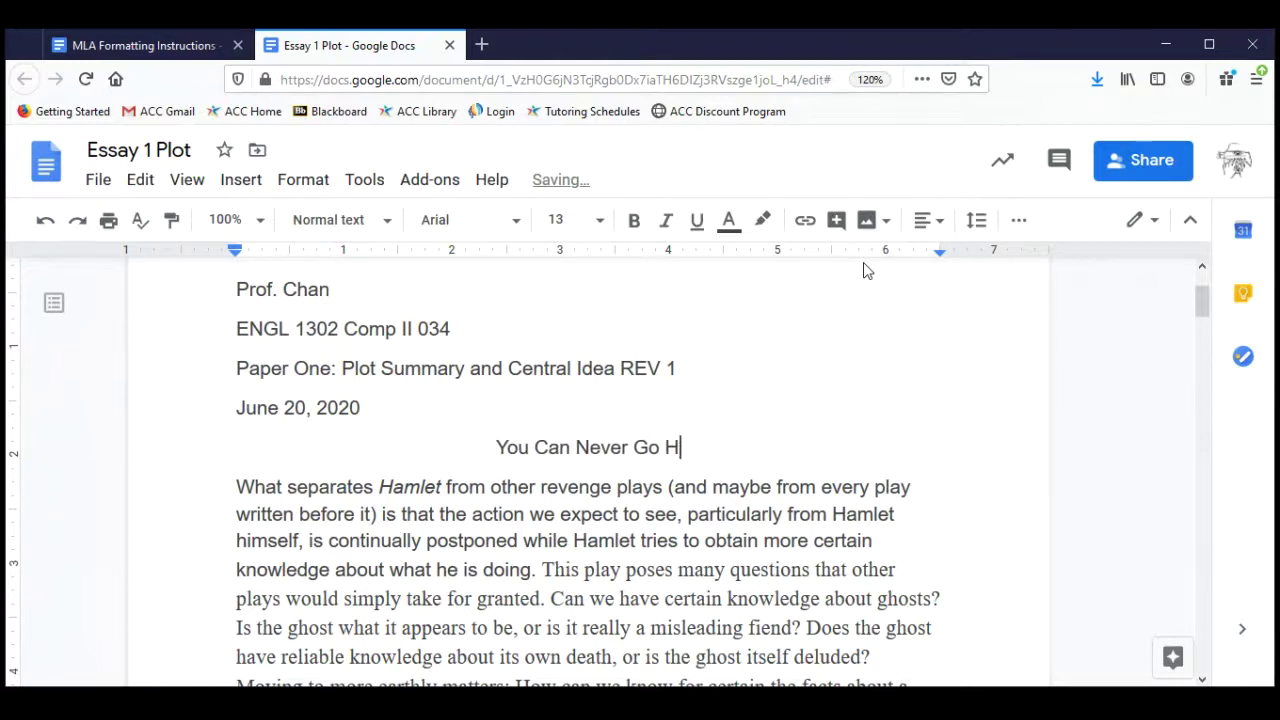
{"action": "type", "text": "ome ASga"}
{"action": "key", "text": "BackSpace"}
{"action": "key", "text": "BackSpace"}
{"action": "key", "text": "BackSpace"}
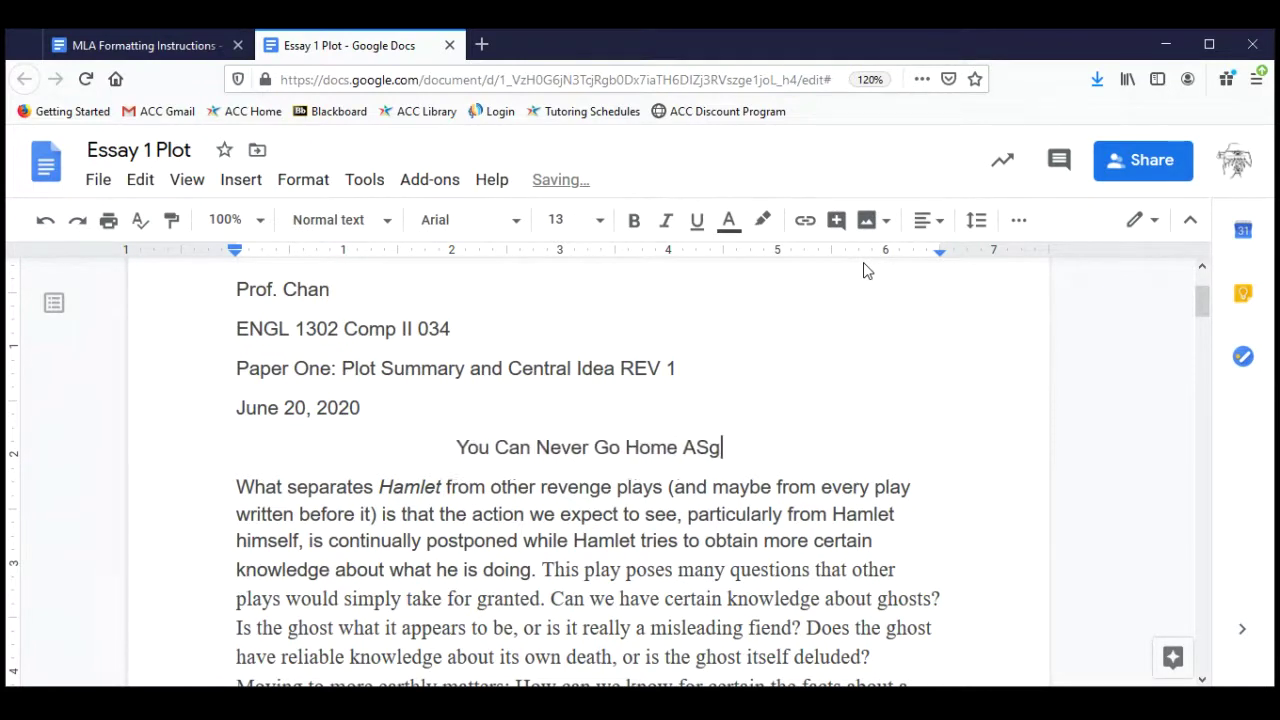
{"action": "type", "text": "gain"}
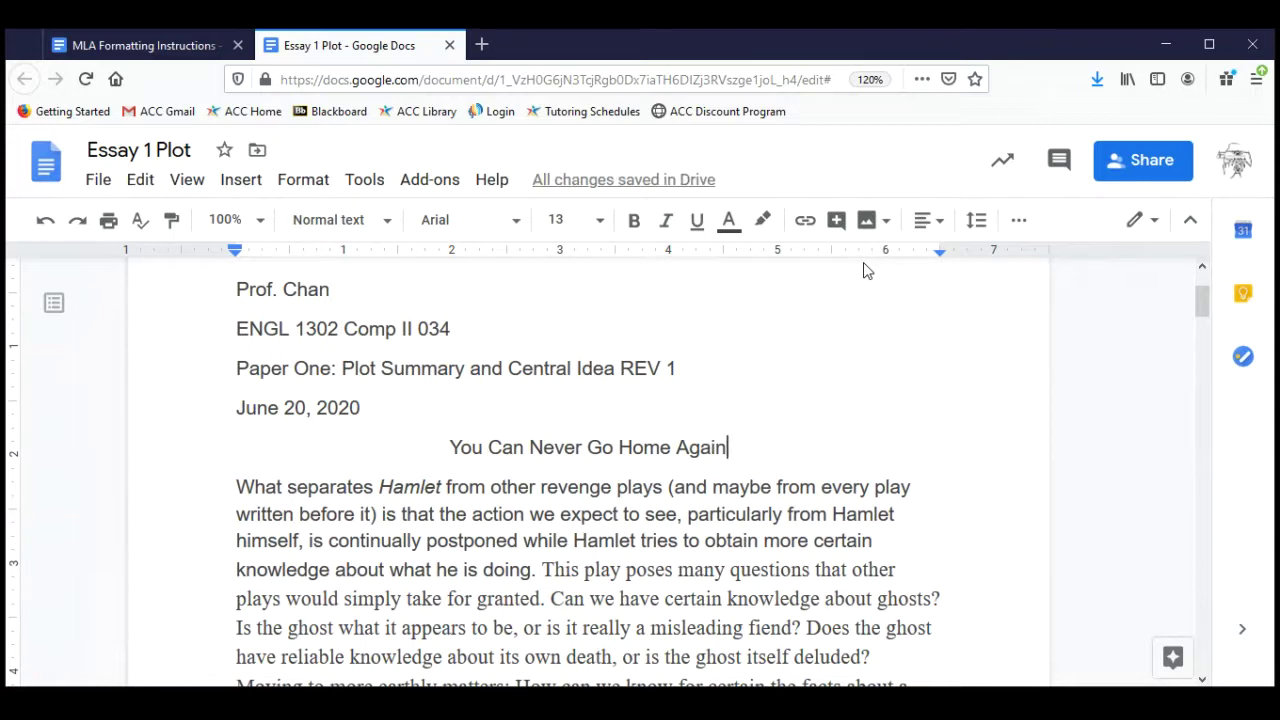
{"action": "type", "text": ":"}
{"action": "key", "text": "Return"}
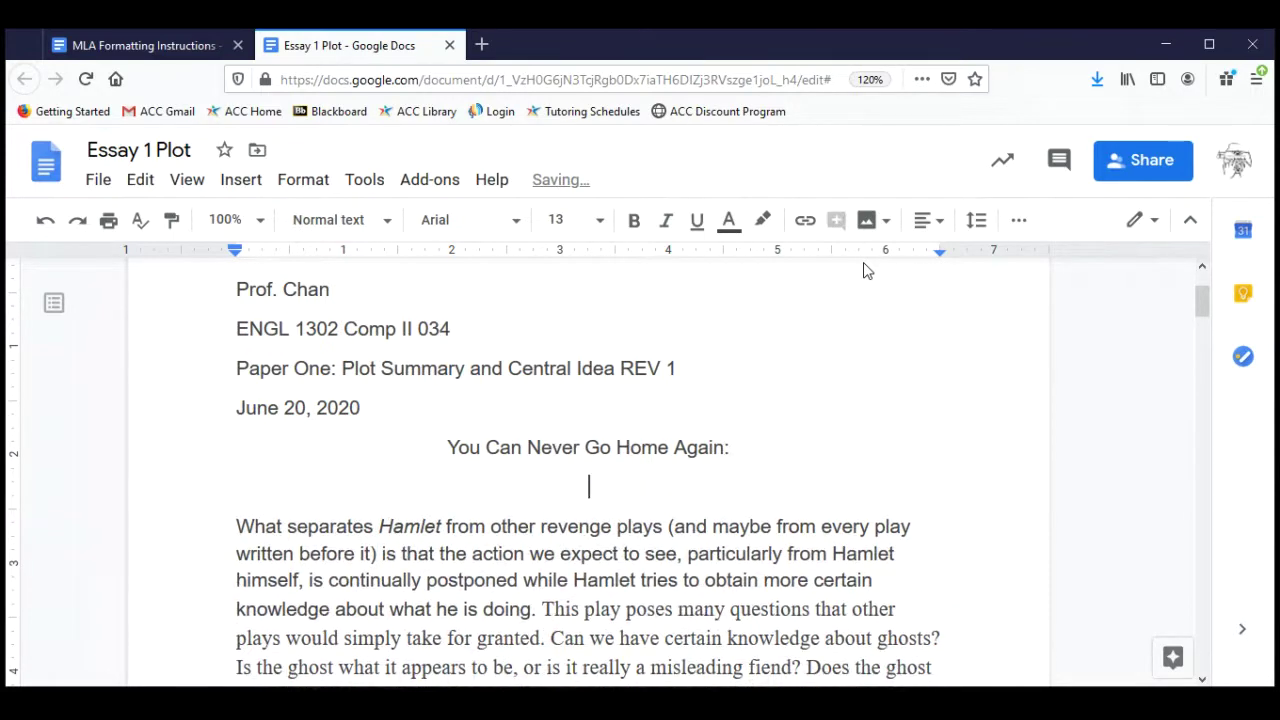
{"action": "type", "text": "Plot Summary "}
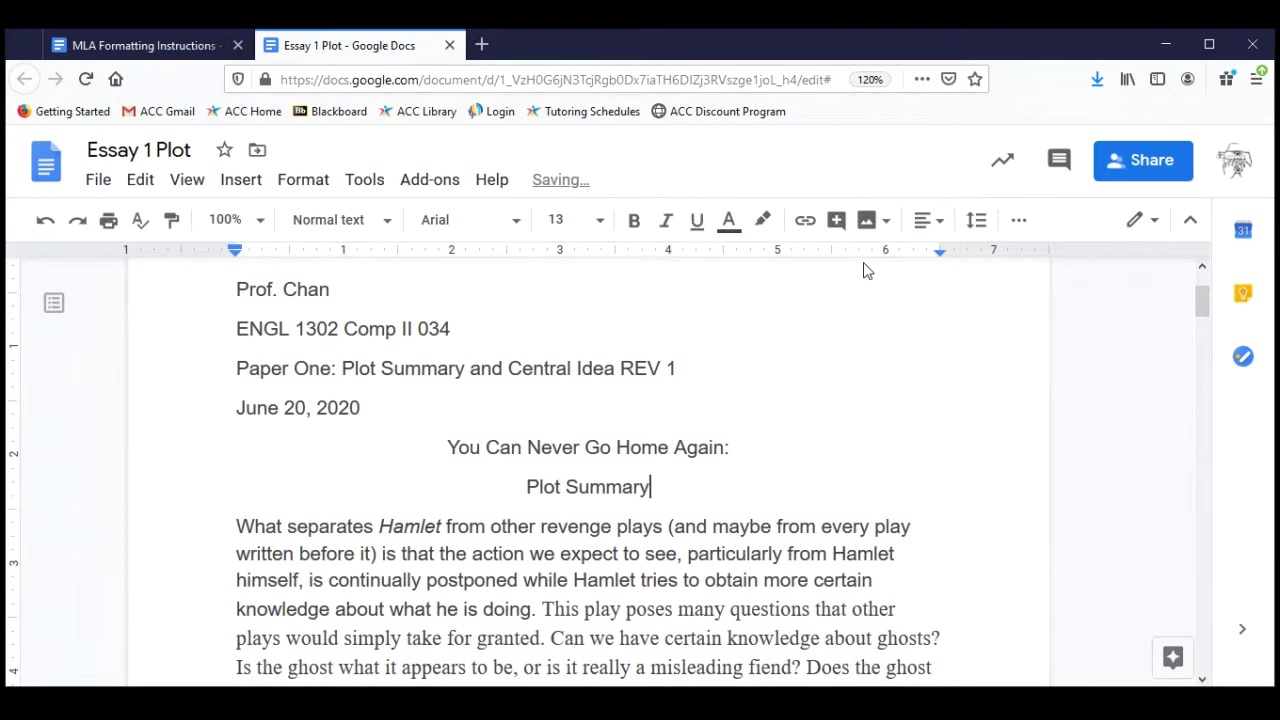
{"action": "type", "text": "of "}
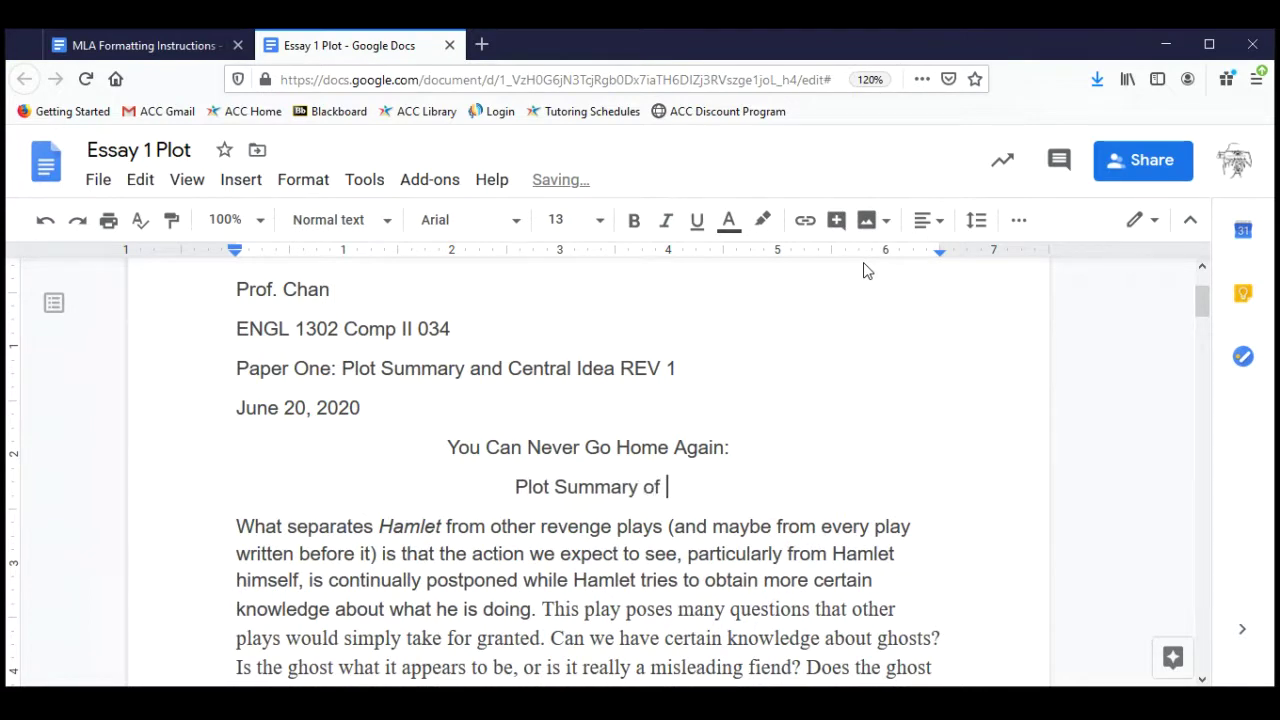
{"action": "type", "text": "\"Sonny's Blues"}
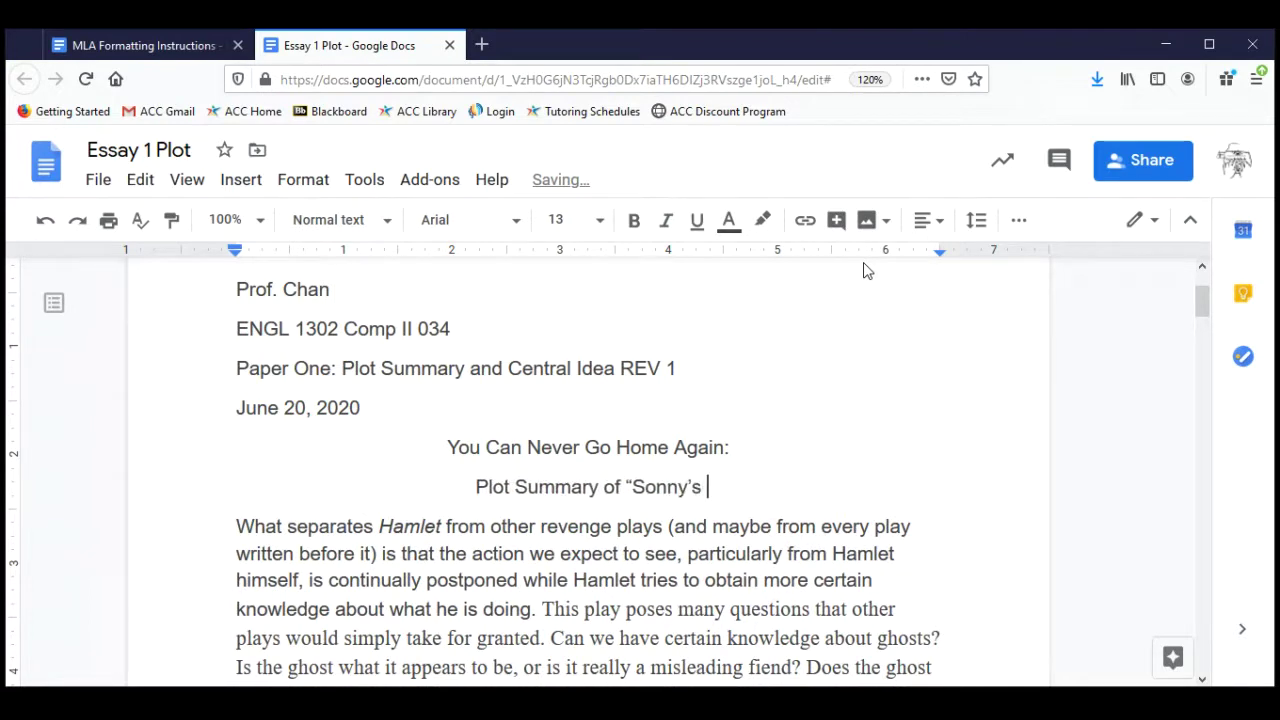
{"action": "type", "text": "\""}
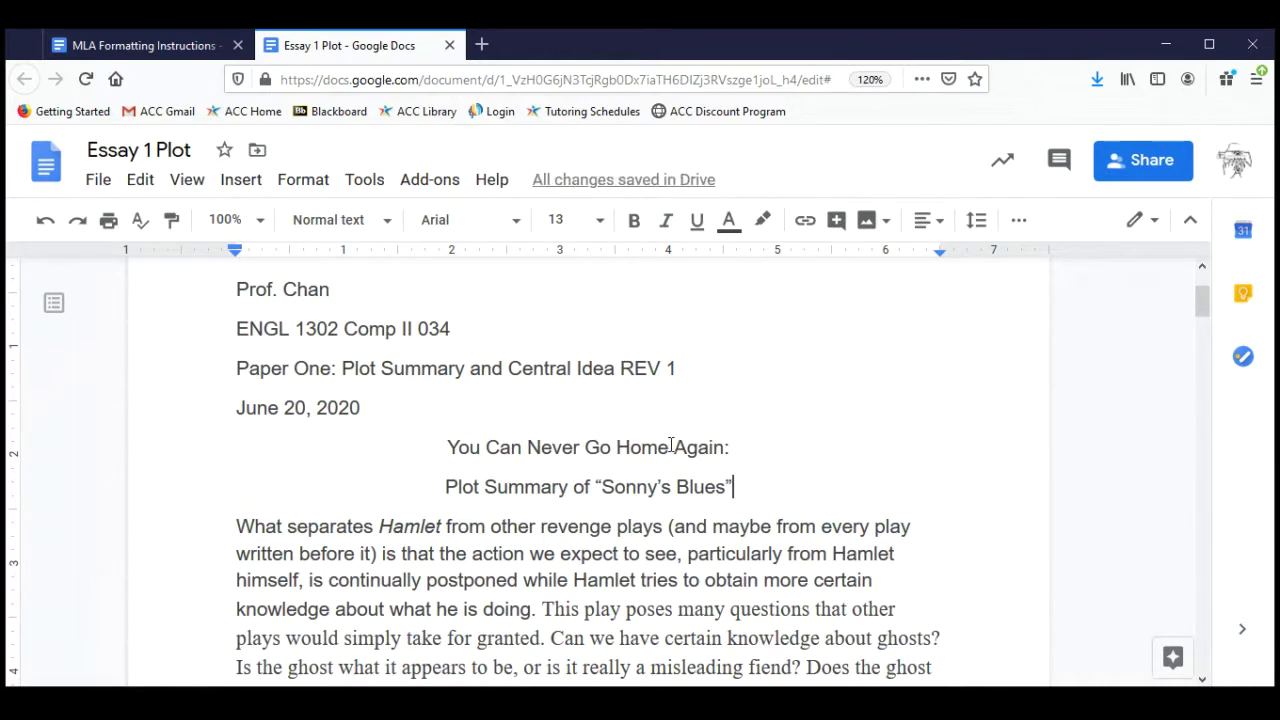
Join 'Plot Summary of "Sonny's Blues"' onto the title line right after the colon.
{"action": "triple_click", "coordinate": [670, 447]}
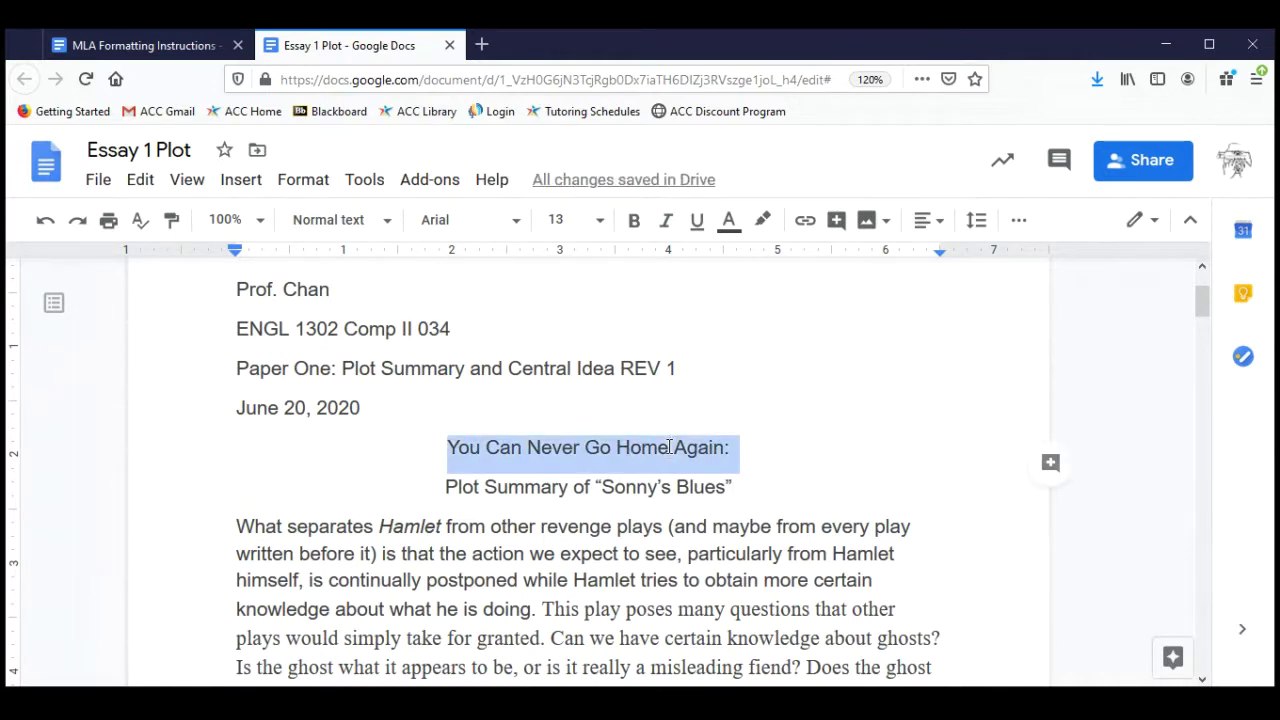
{"action": "left_click", "coordinate": [626, 487]}
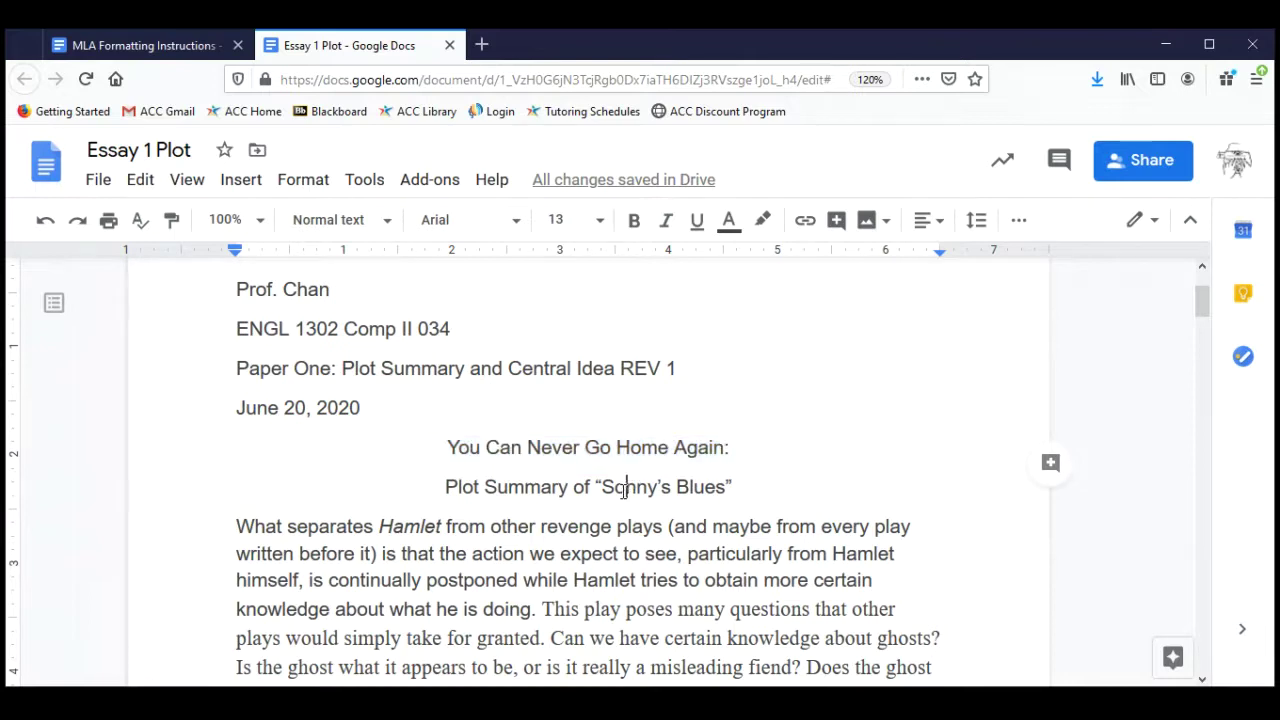
{"action": "left_click_drag", "start_coordinate": [708, 452], "coordinate": [736, 452]}
{"action": "left_click", "coordinate": [540, 490]}
{"action": "triple_click", "coordinate": [535, 492]}
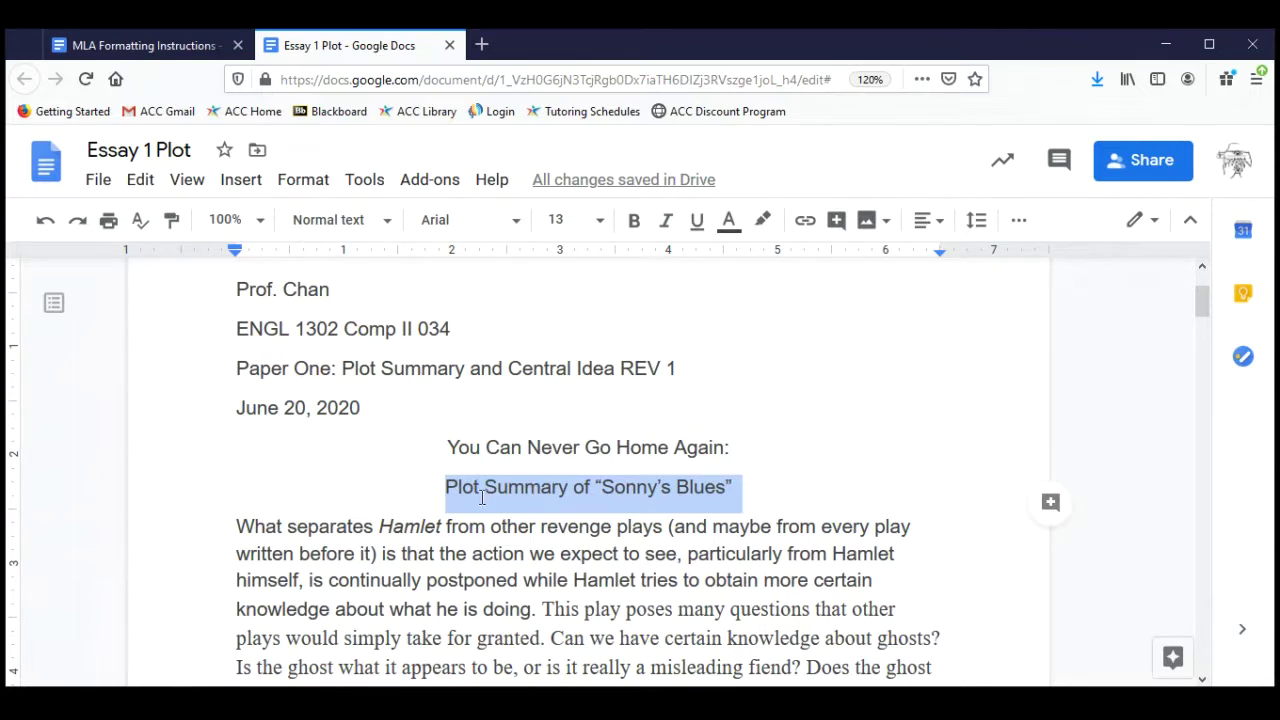
{"action": "left_click", "coordinate": [440, 488]}
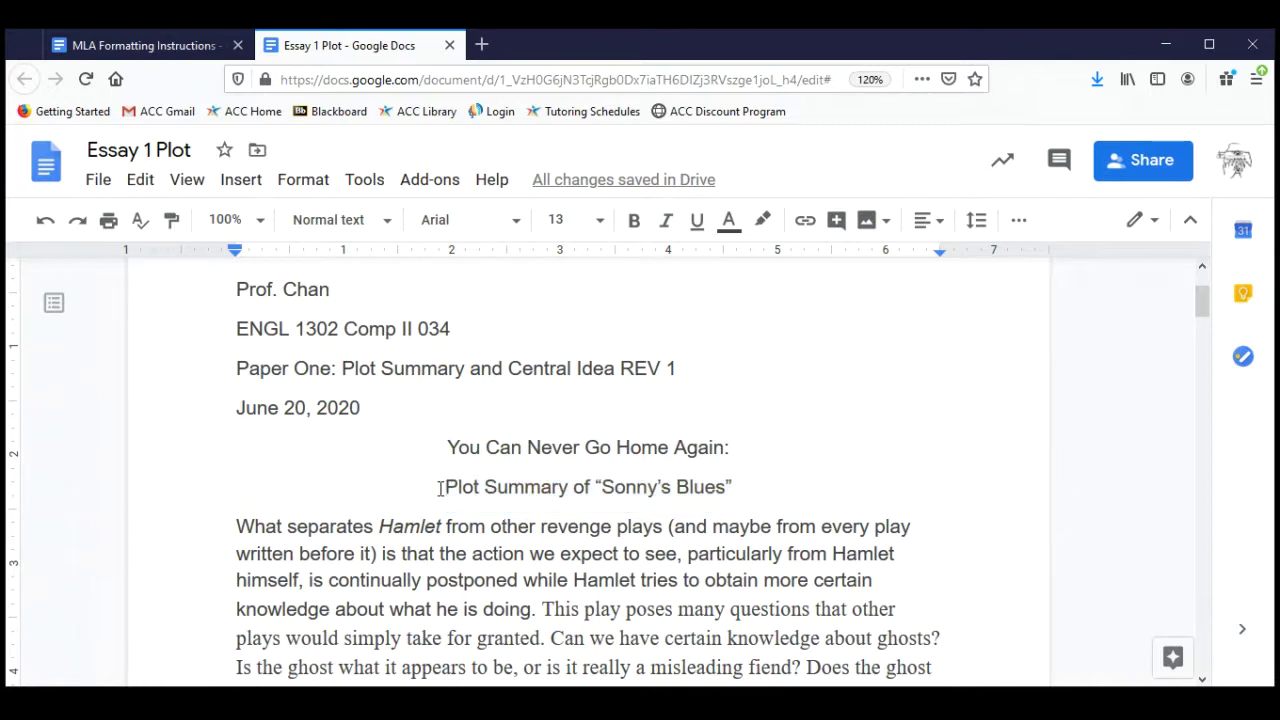
{"action": "key", "text": "BackSpace"}
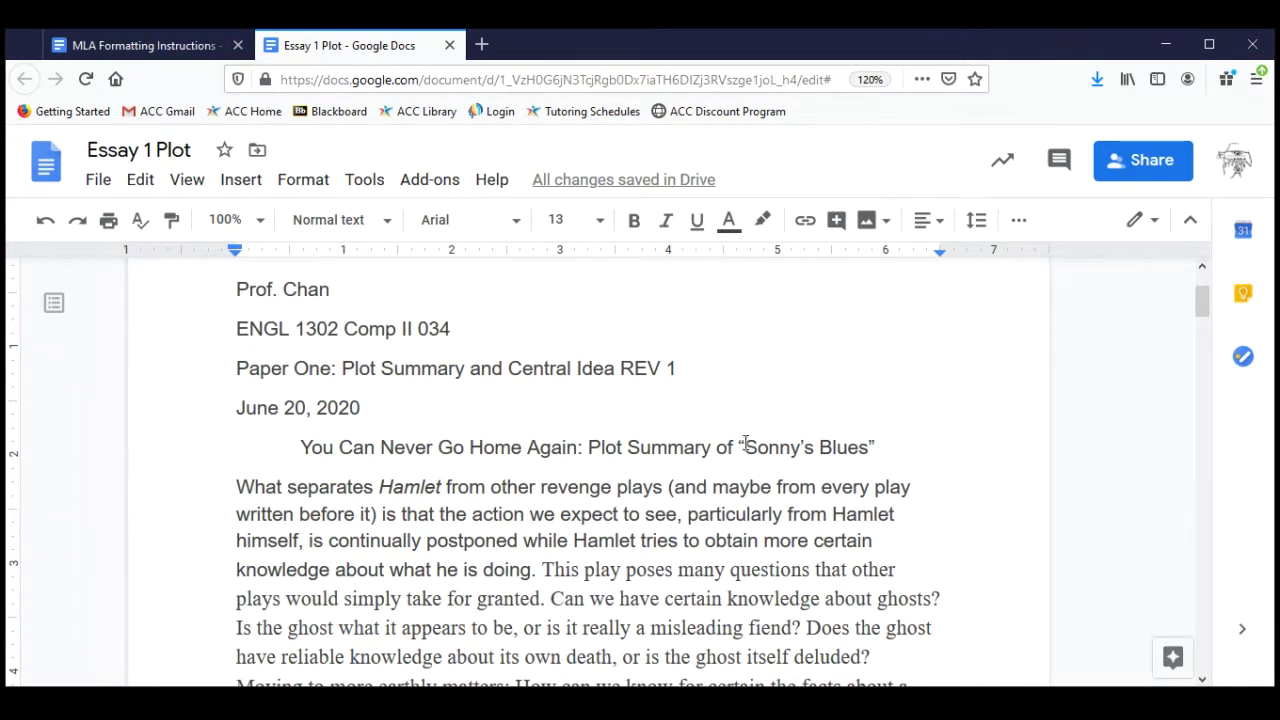
{"action": "left_click_drag", "start_coordinate": [735, 449], "coordinate": [874, 448]}
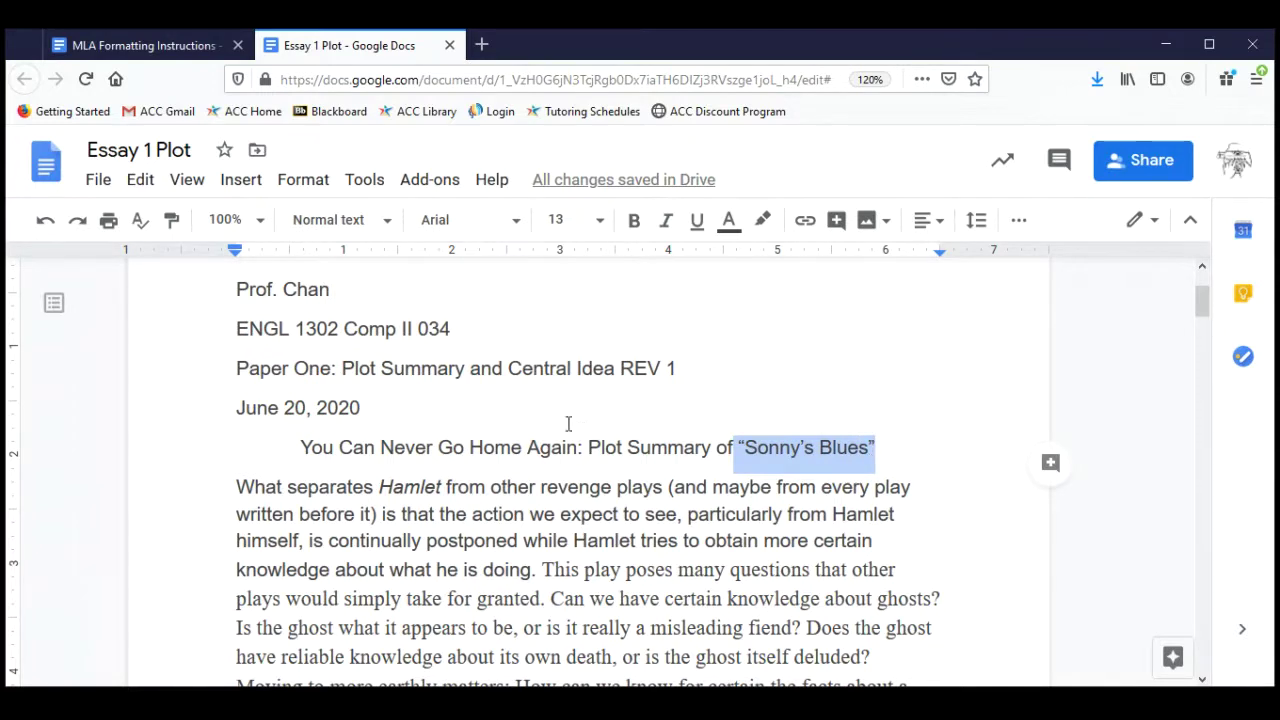
Clear the underline from the centered title line, undoing a stray 18-point size change.
{"action": "triple_click", "coordinate": [448, 444]}
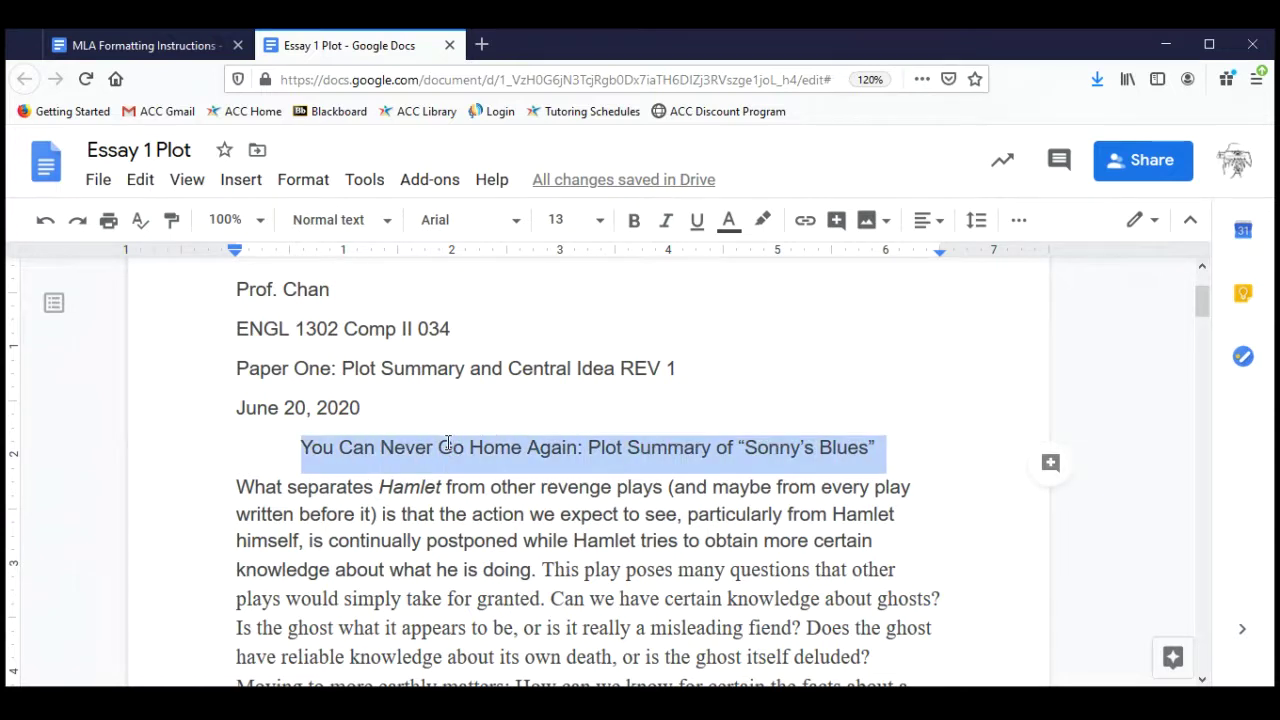
{"action": "left_click", "coordinate": [700, 222]}
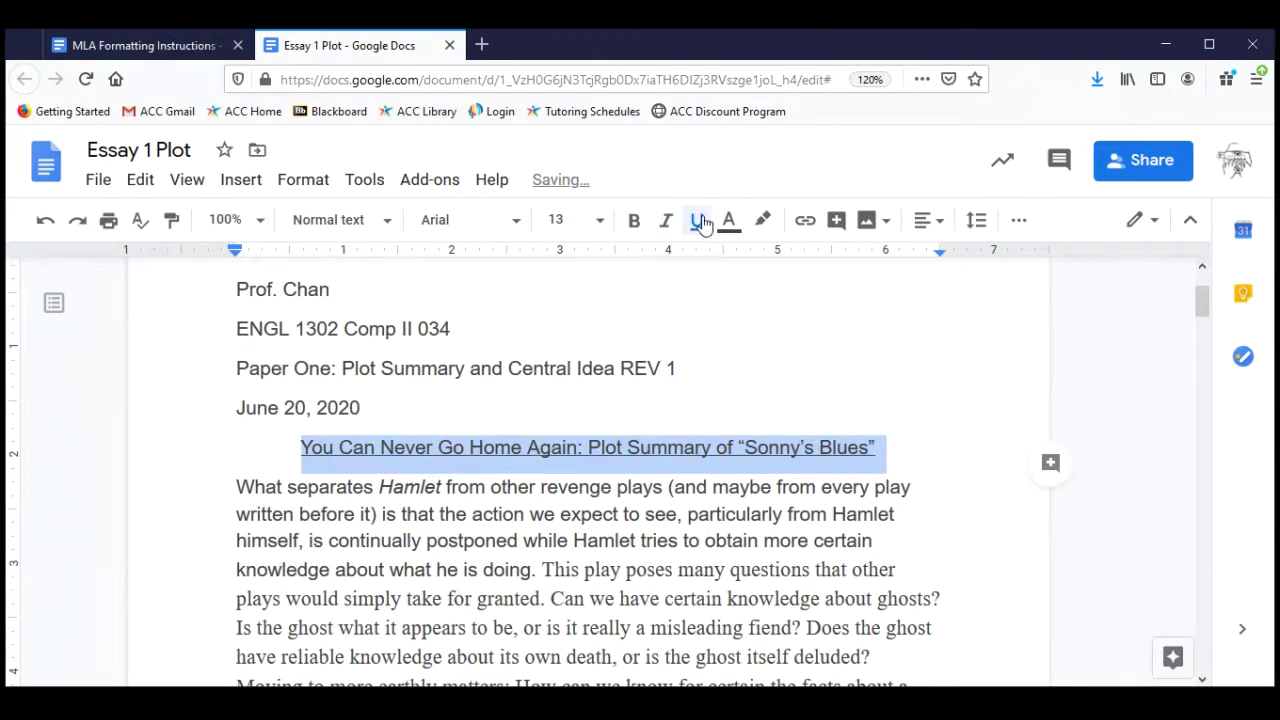
{"action": "left_click", "coordinate": [700, 222]}
{"action": "left_click", "coordinate": [701, 222]}
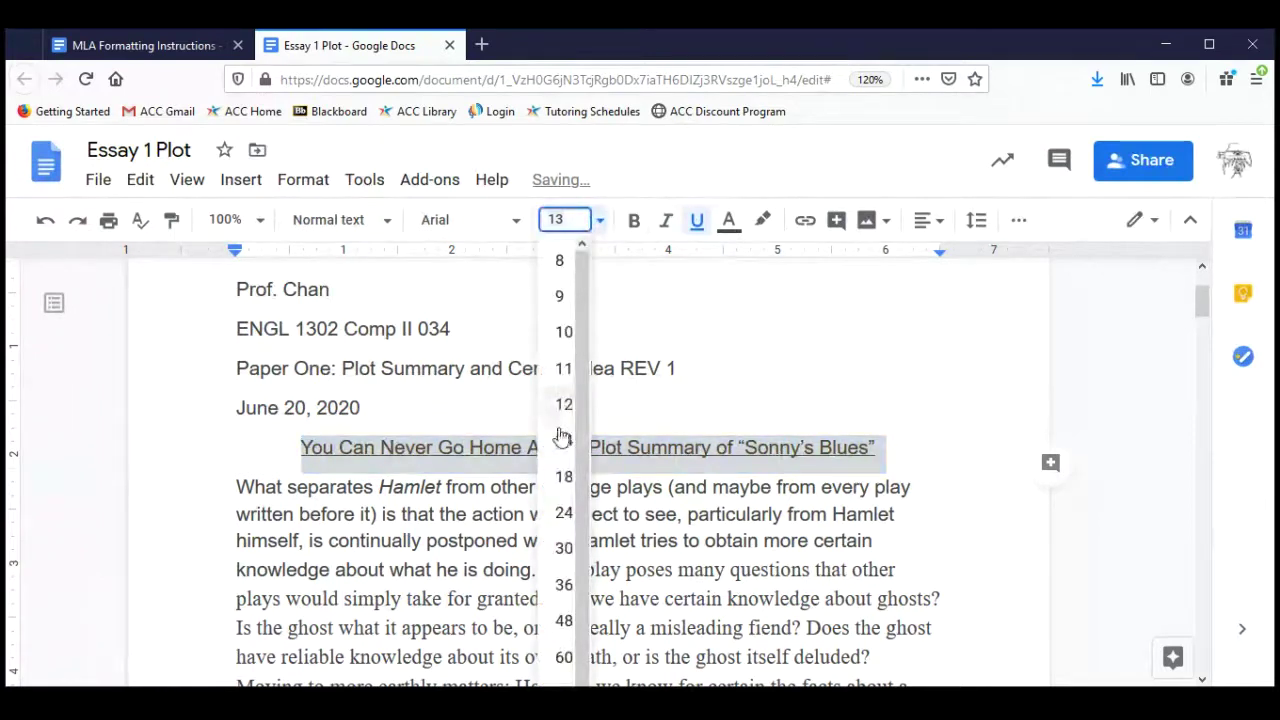
{"action": "left_click", "coordinate": [564, 478]}
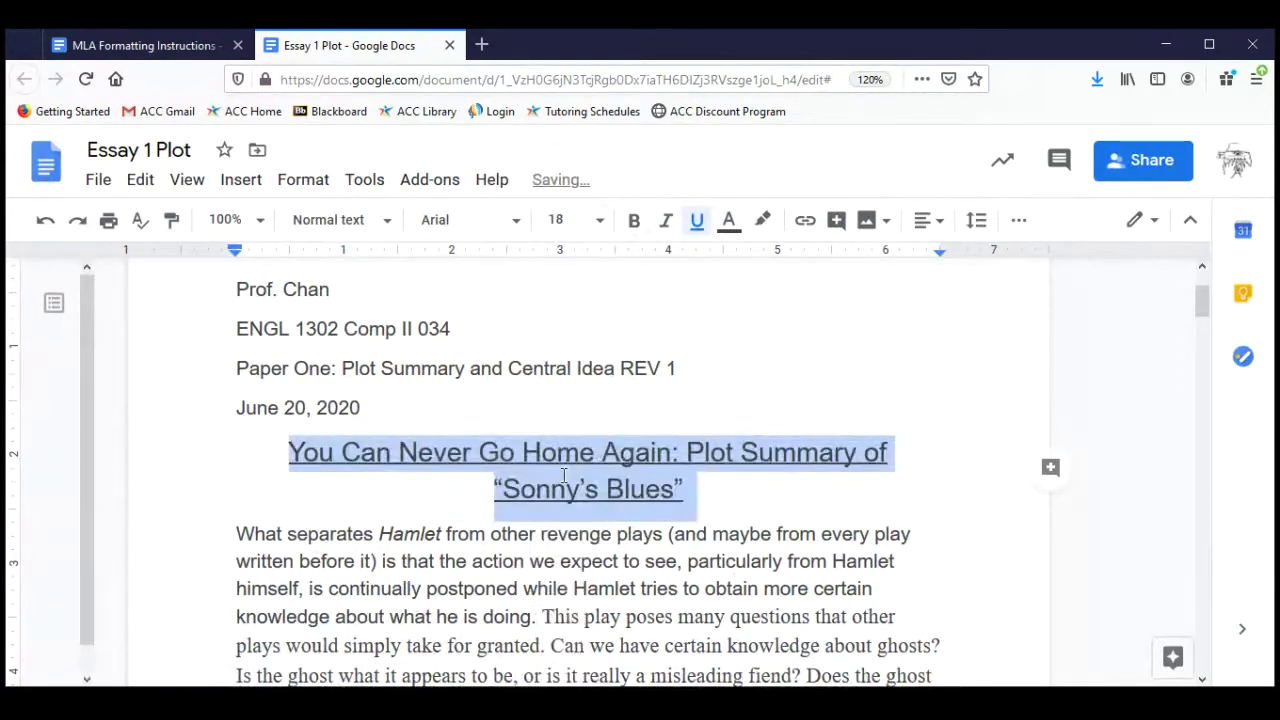
{"action": "left_click", "coordinate": [45, 221]}
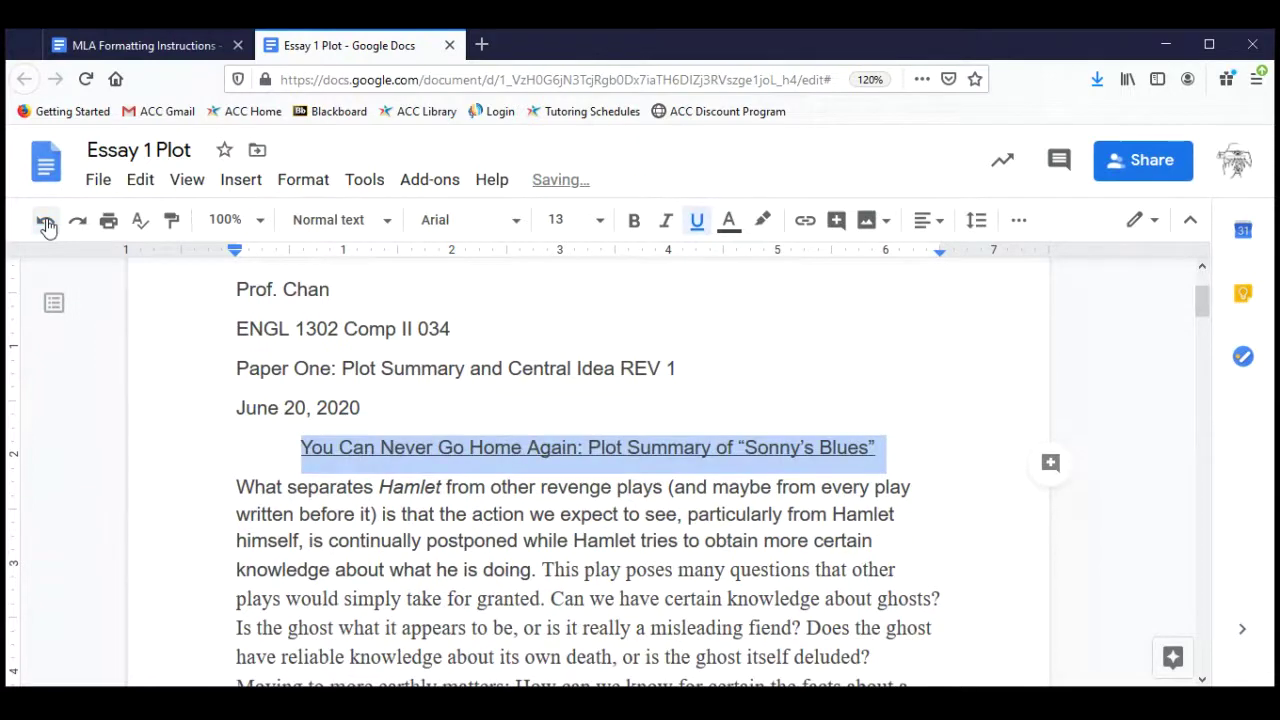
{"action": "left_click", "coordinate": [538, 580]}
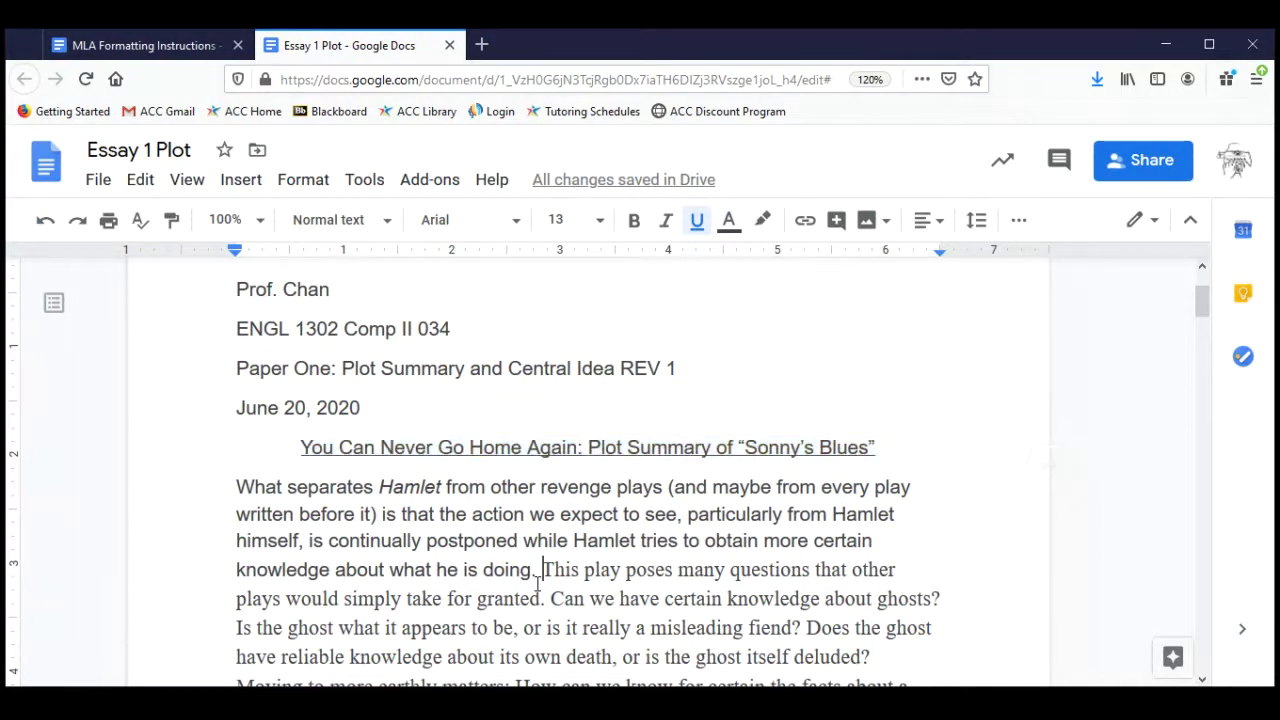
{"action": "triple_click", "coordinate": [432, 448]}
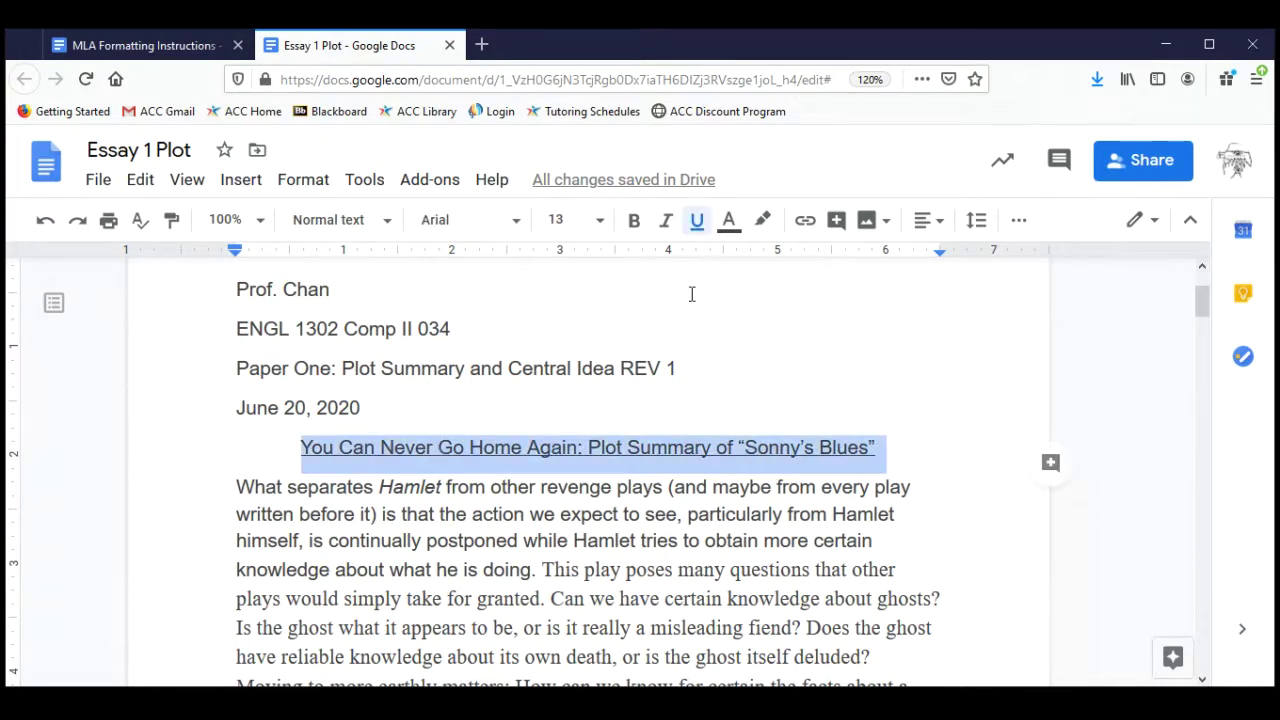
{"action": "left_click", "coordinate": [697, 220]}
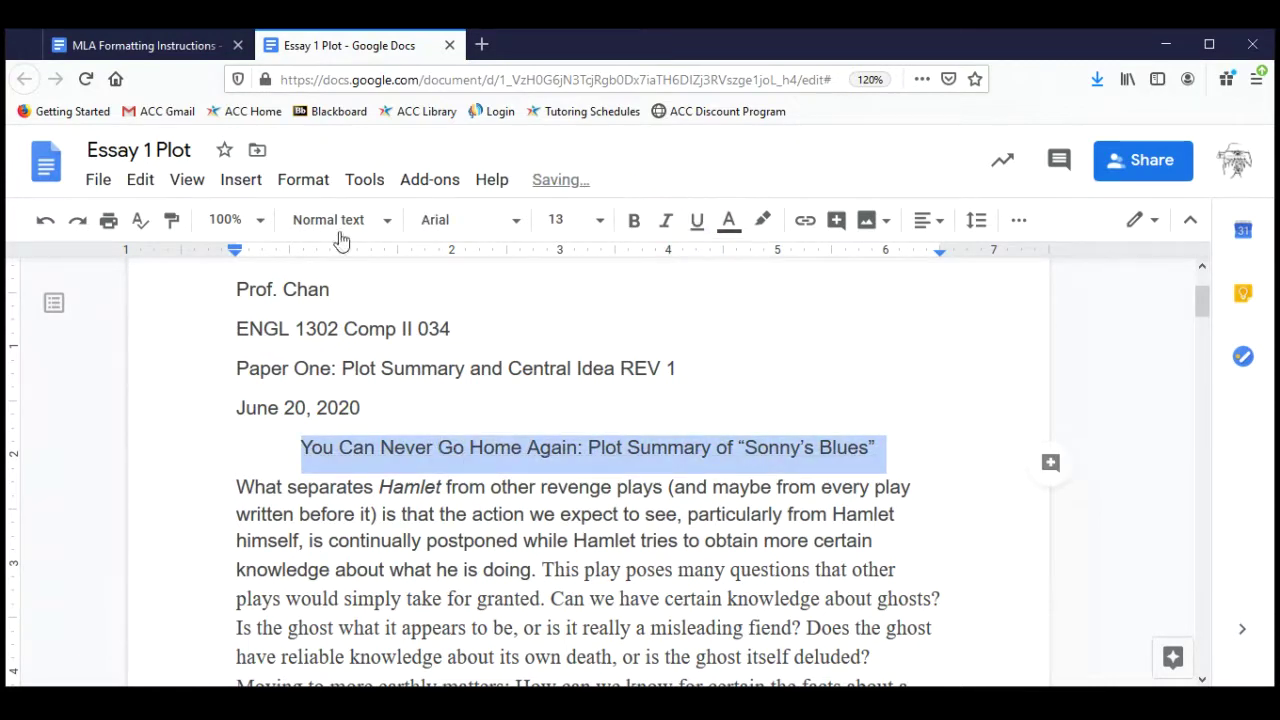
{"action": "left_click", "coordinate": [166, 45]}
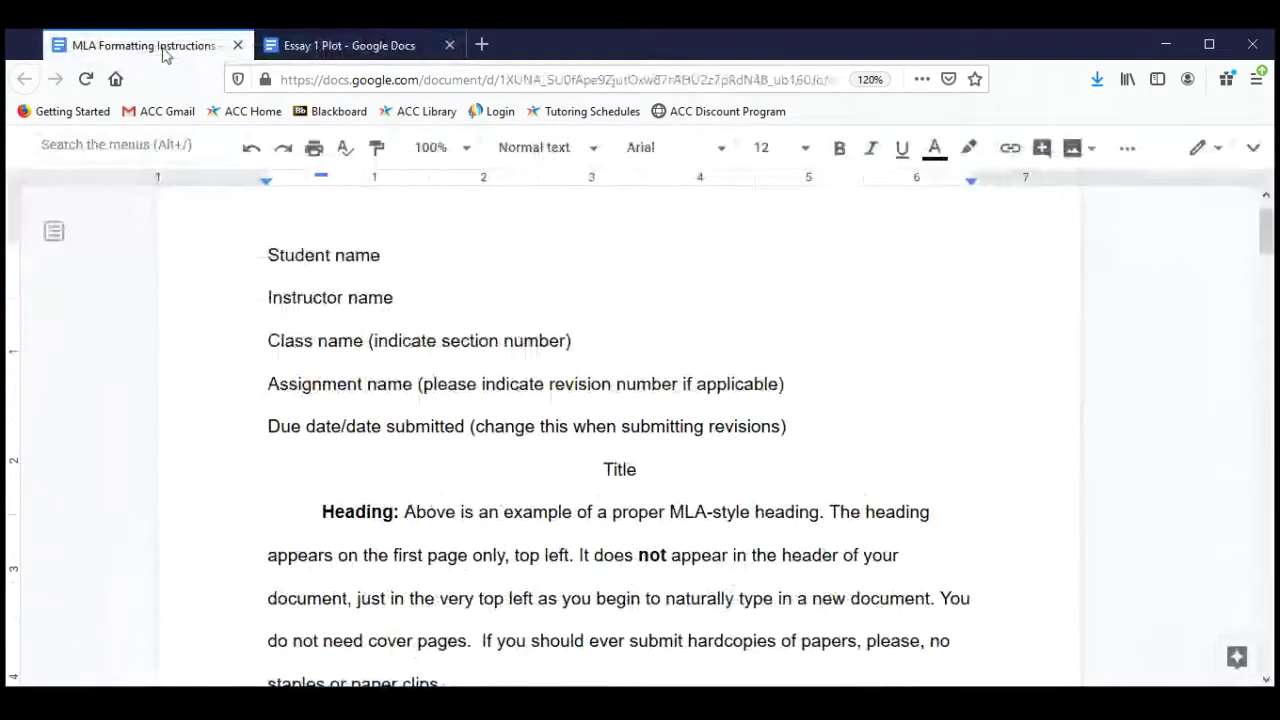
{"action": "scroll", "coordinate": [666, 543], "scroll_direction": "down", "scroll_amount": 5}
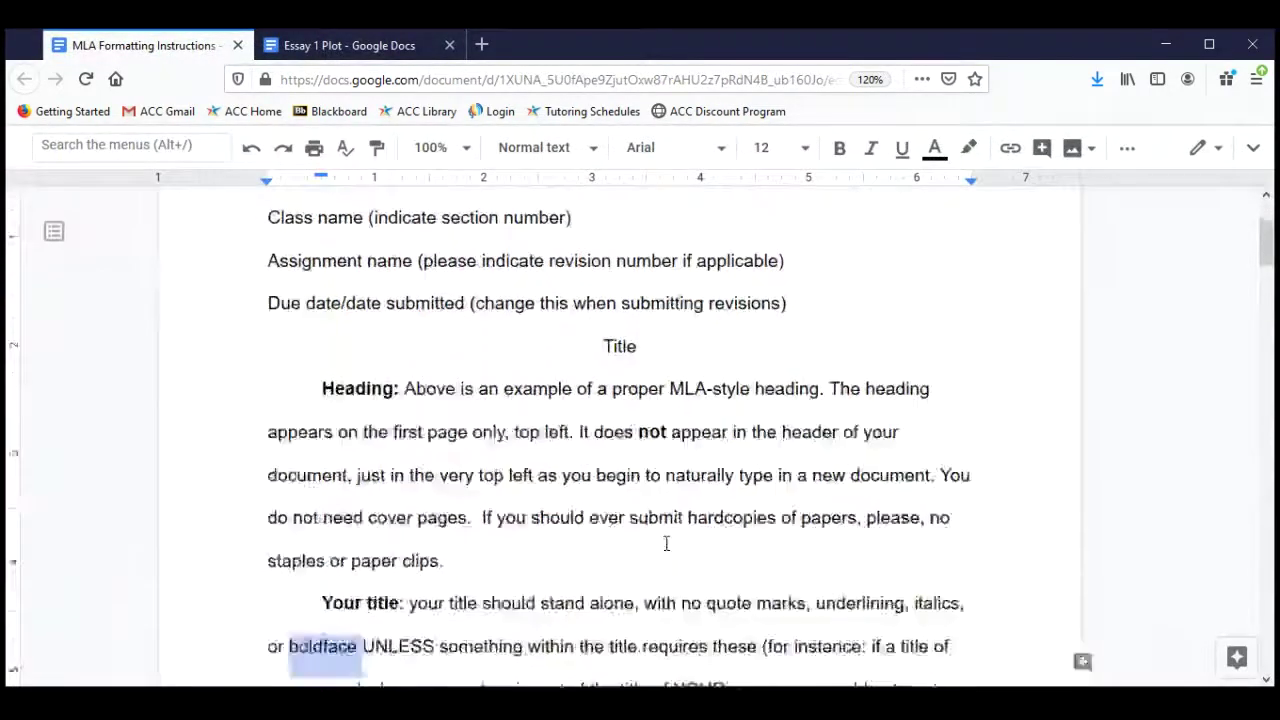
{"action": "scroll", "coordinate": [666, 543], "scroll_direction": "down", "scroll_amount": 5}
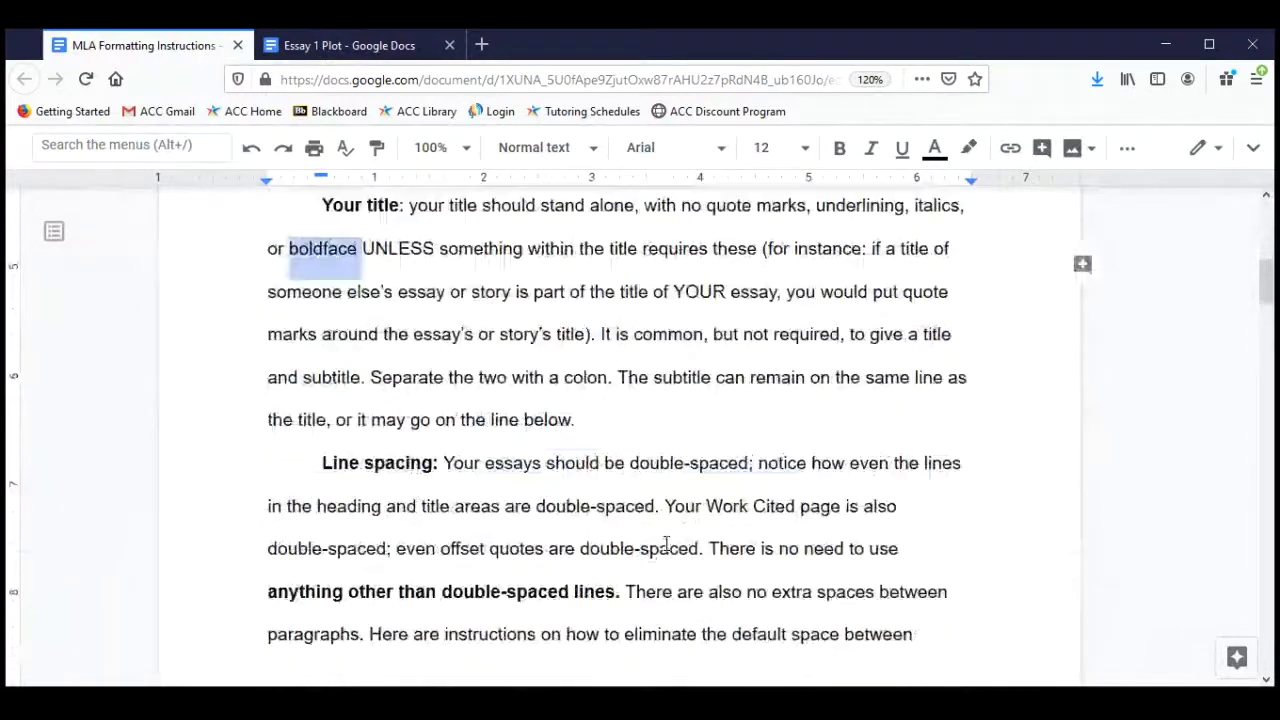
{"action": "scroll", "coordinate": [666, 543], "scroll_direction": "down", "scroll_amount": 2}
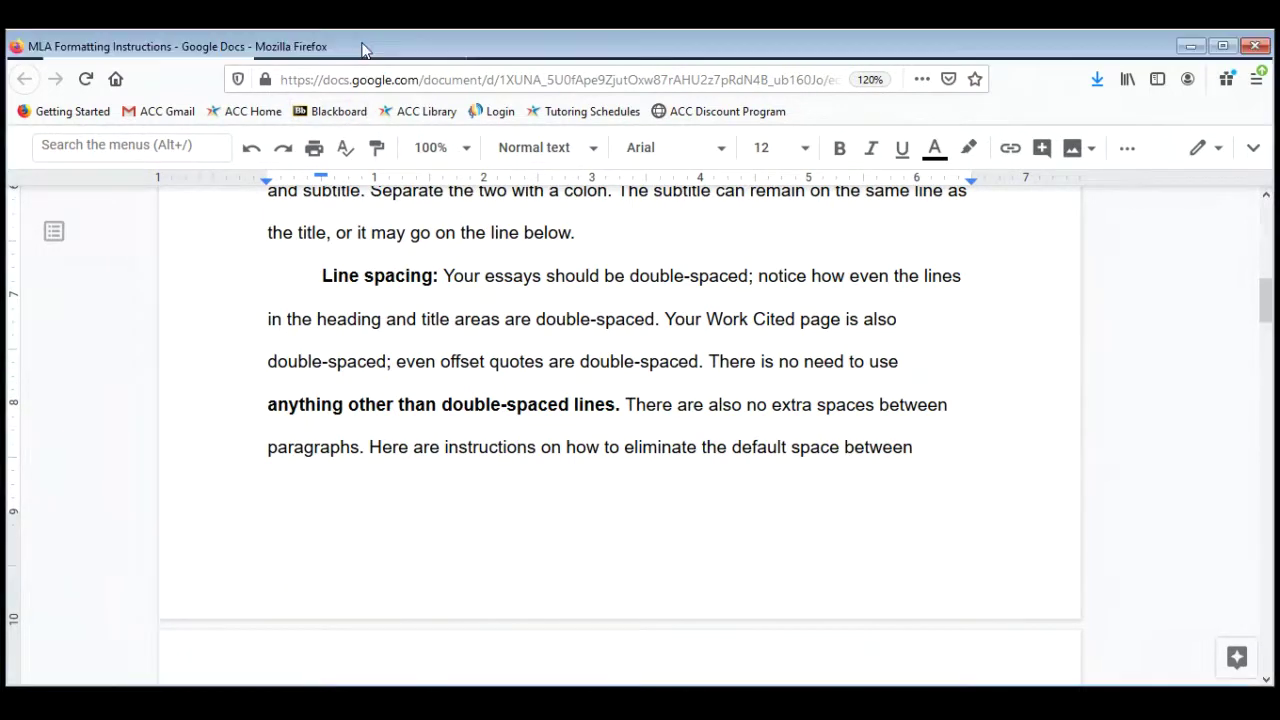
{"action": "left_click", "coordinate": [363, 46]}
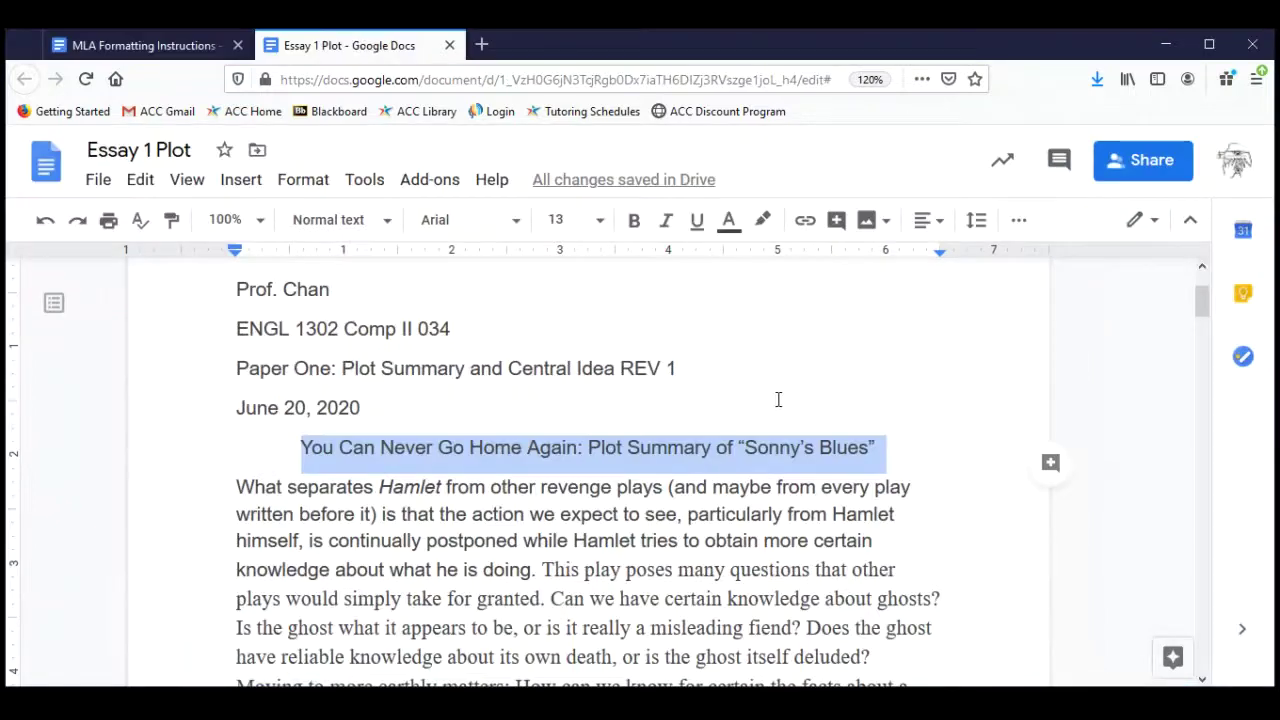
{"action": "scroll", "coordinate": [778, 399], "scroll_direction": "up", "scroll_amount": 3}
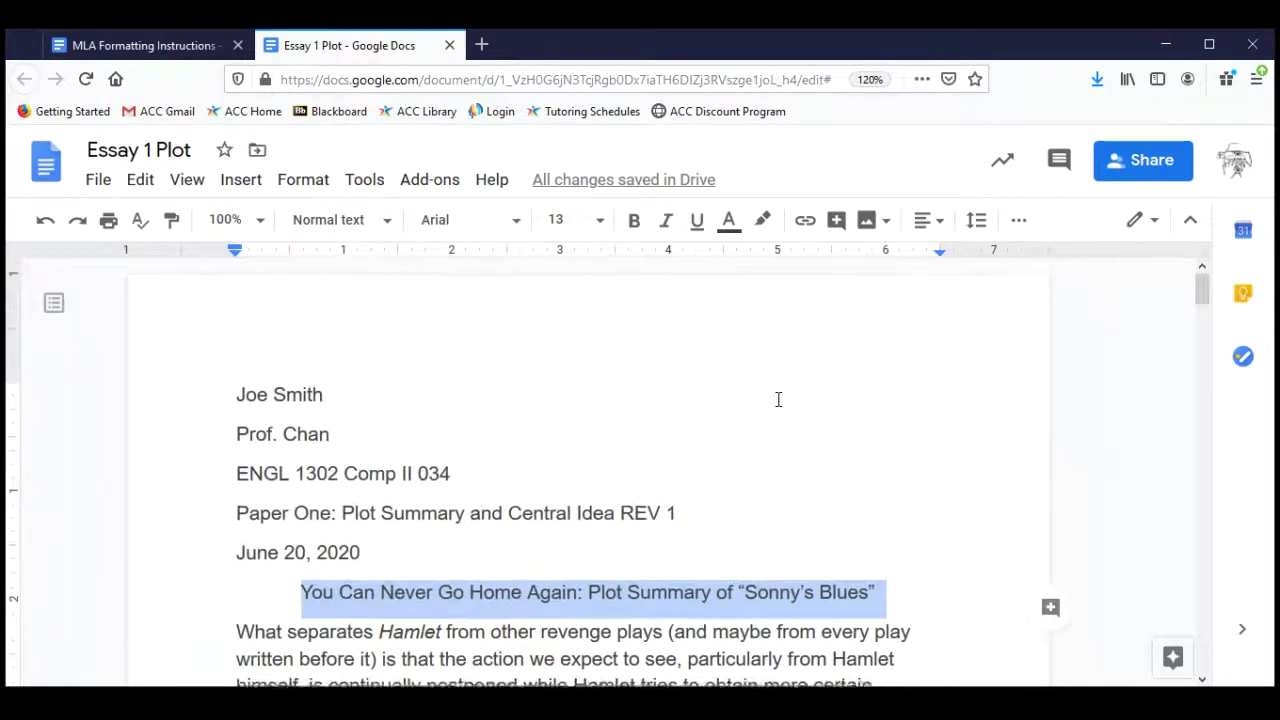
{"action": "scroll", "coordinate": [778, 399], "scroll_direction": "down", "scroll_amount": 3}
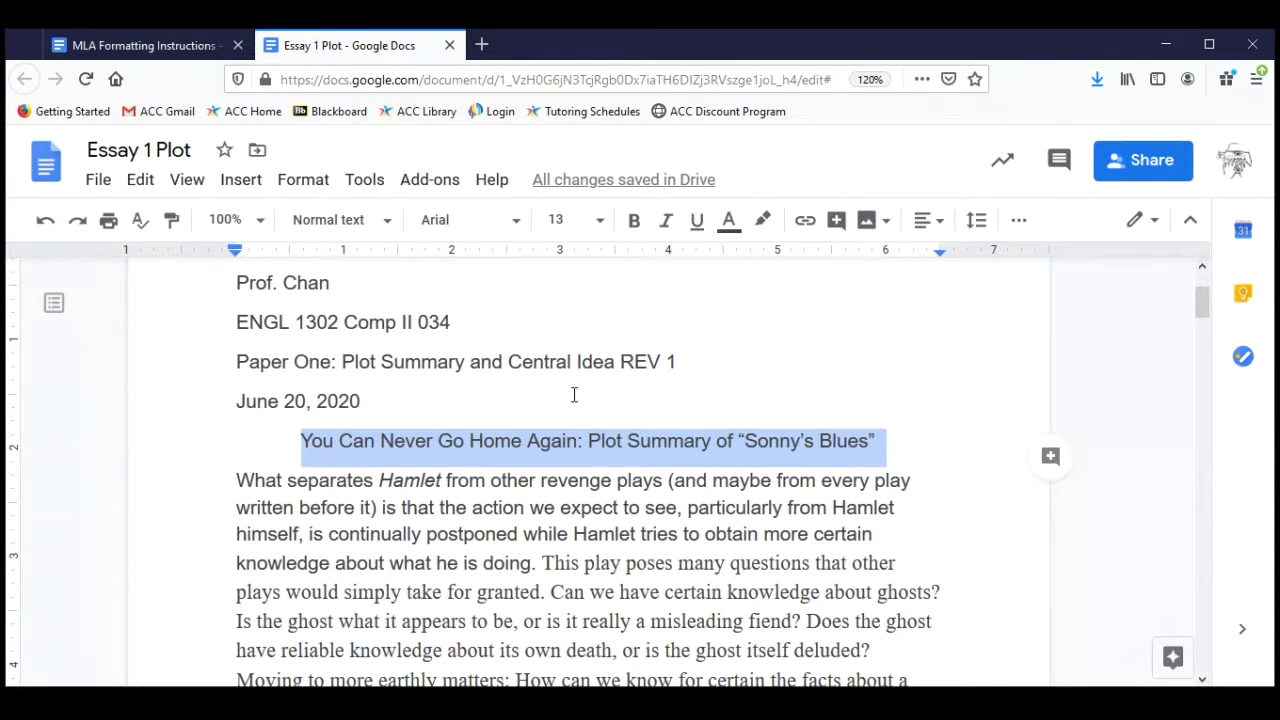
{"action": "scroll", "coordinate": [512, 617], "scroll_direction": "down", "scroll_amount": 4}
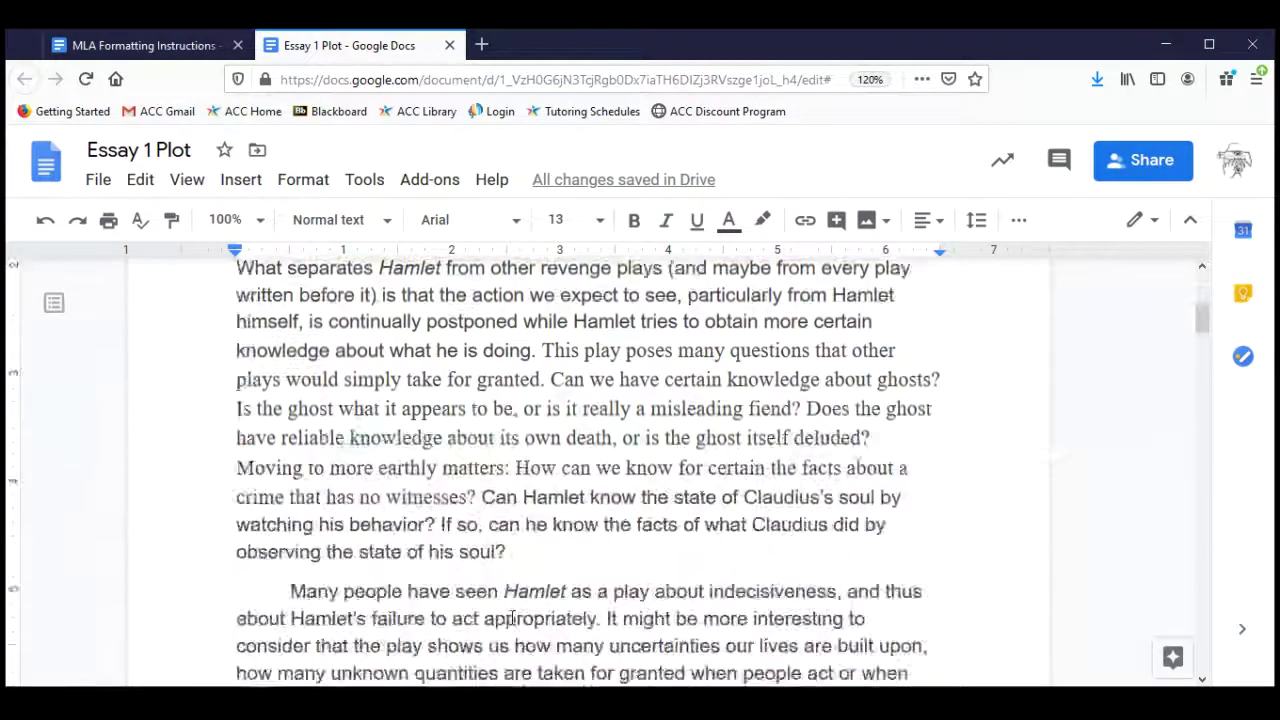
{"action": "scroll", "coordinate": [510, 614], "scroll_direction": "down", "scroll_amount": 3}
{"action": "scroll", "coordinate": [510, 612], "scroll_direction": "up", "scroll_amount": 10}
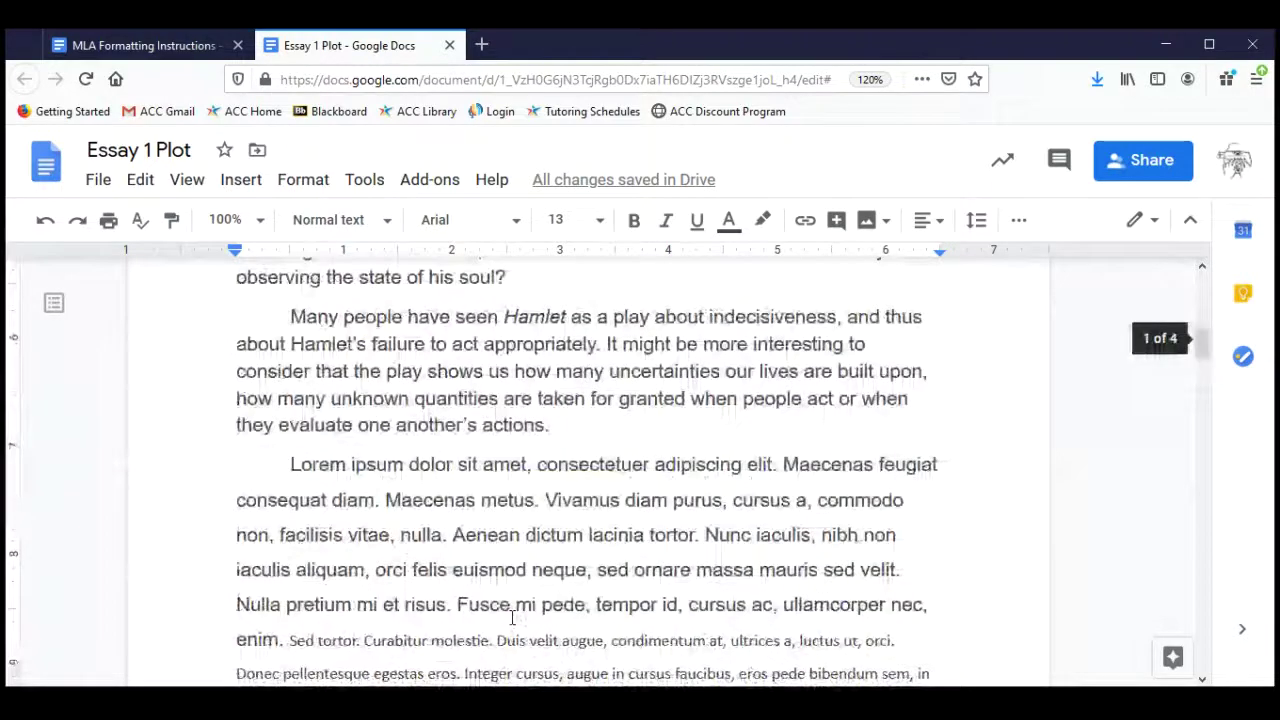
Select the whole essay with Edit > Select all and set its line spacing to Double.
{"action": "left_click", "coordinate": [140, 182]}
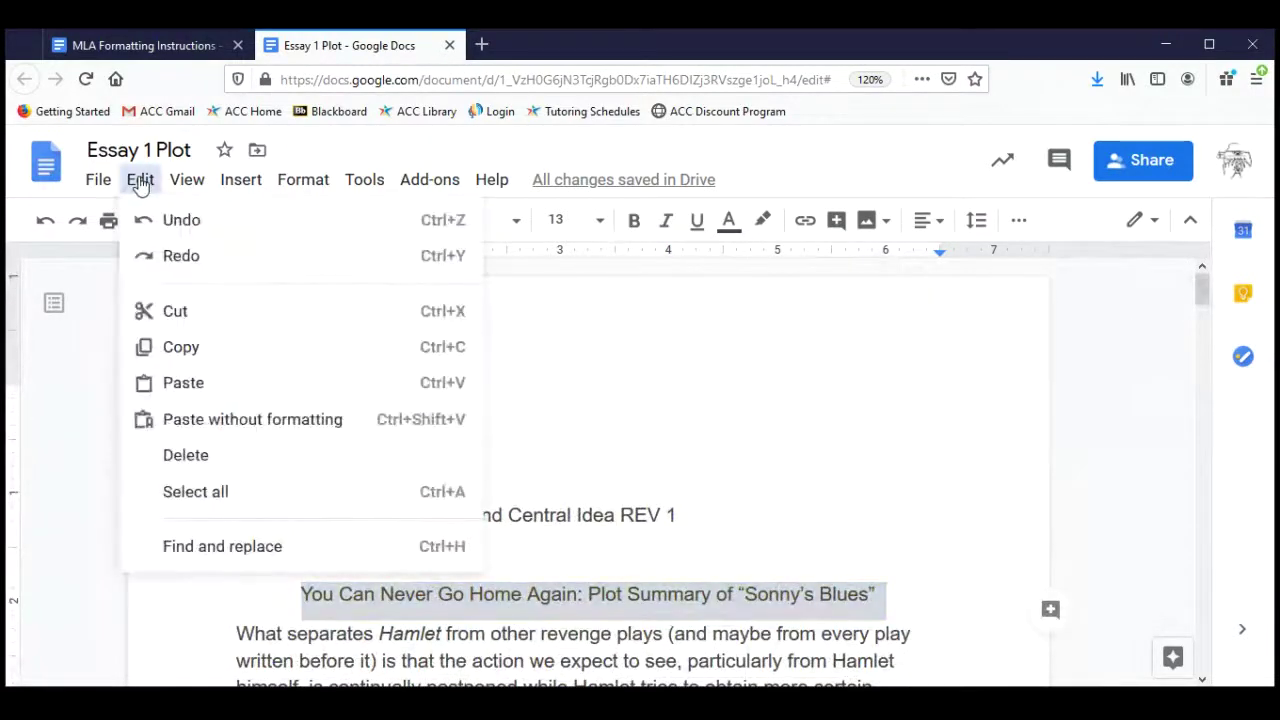
{"action": "left_click", "coordinate": [212, 489]}
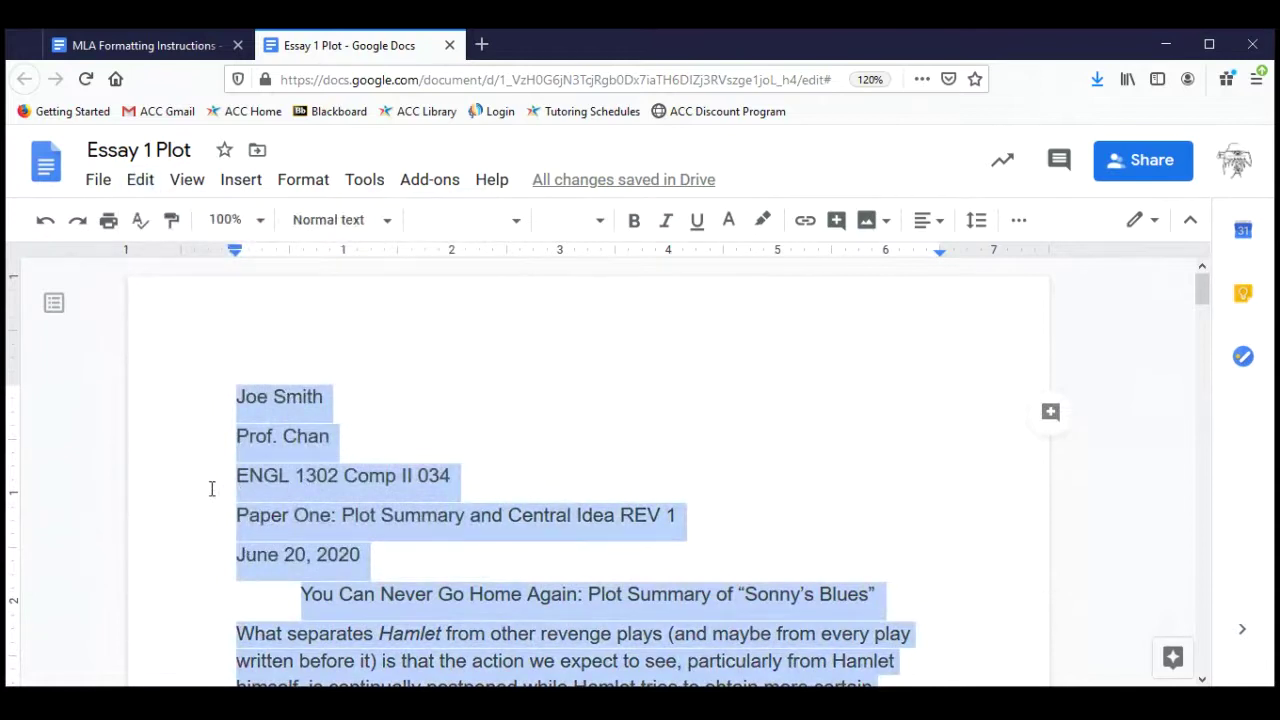
{"action": "left_click", "coordinate": [976, 222]}
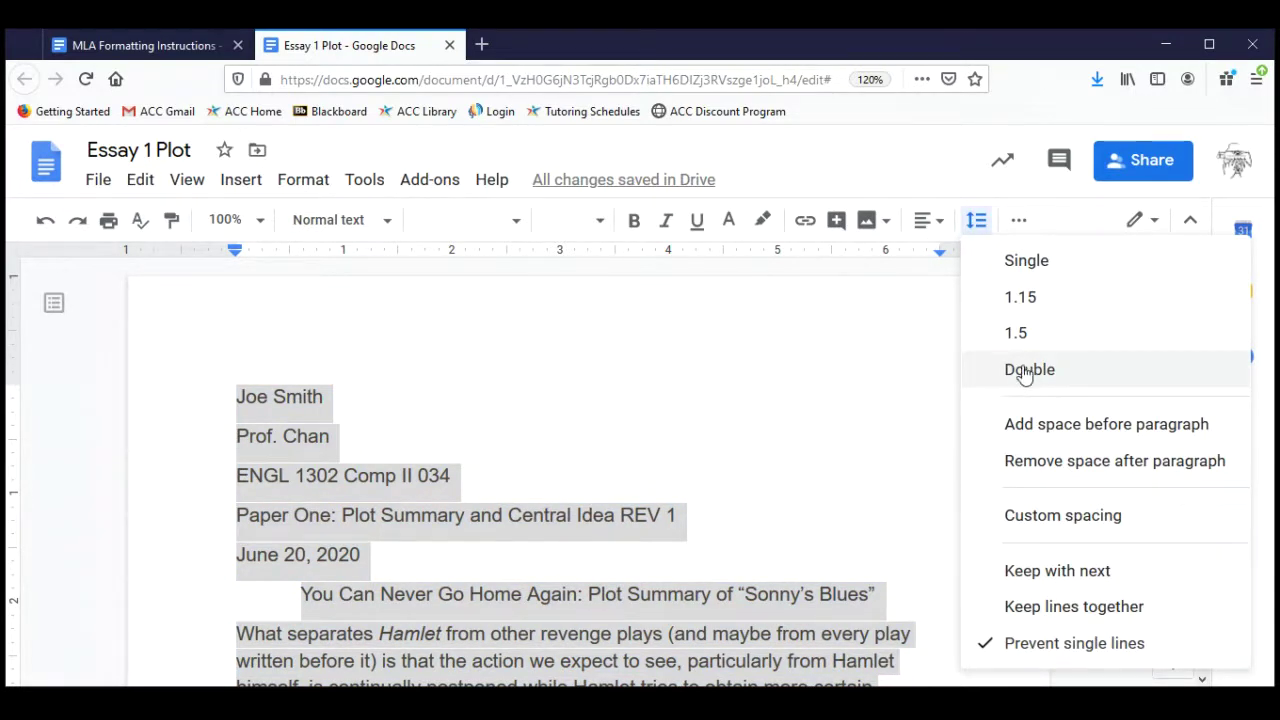
{"action": "left_click", "coordinate": [1024, 372]}
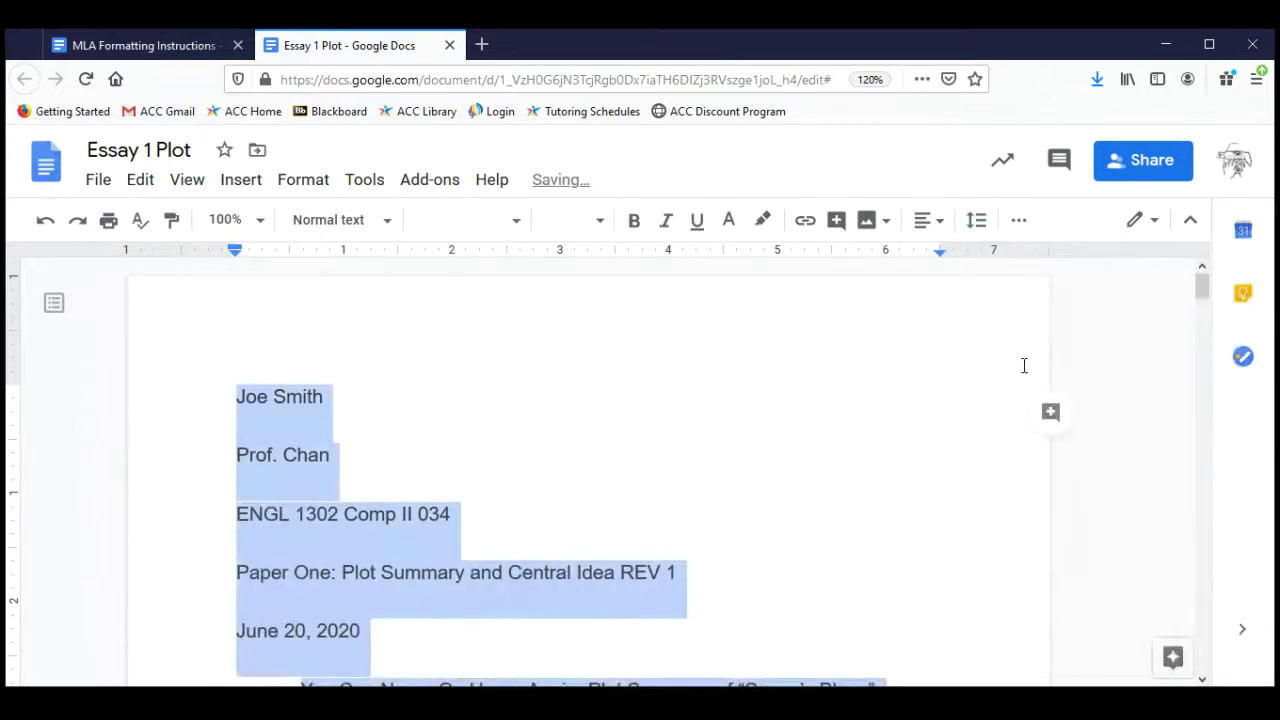
{"action": "left_click", "coordinate": [697, 484]}
{"action": "scroll", "coordinate": [830, 513], "scroll_direction": "down", "scroll_amount": 3}
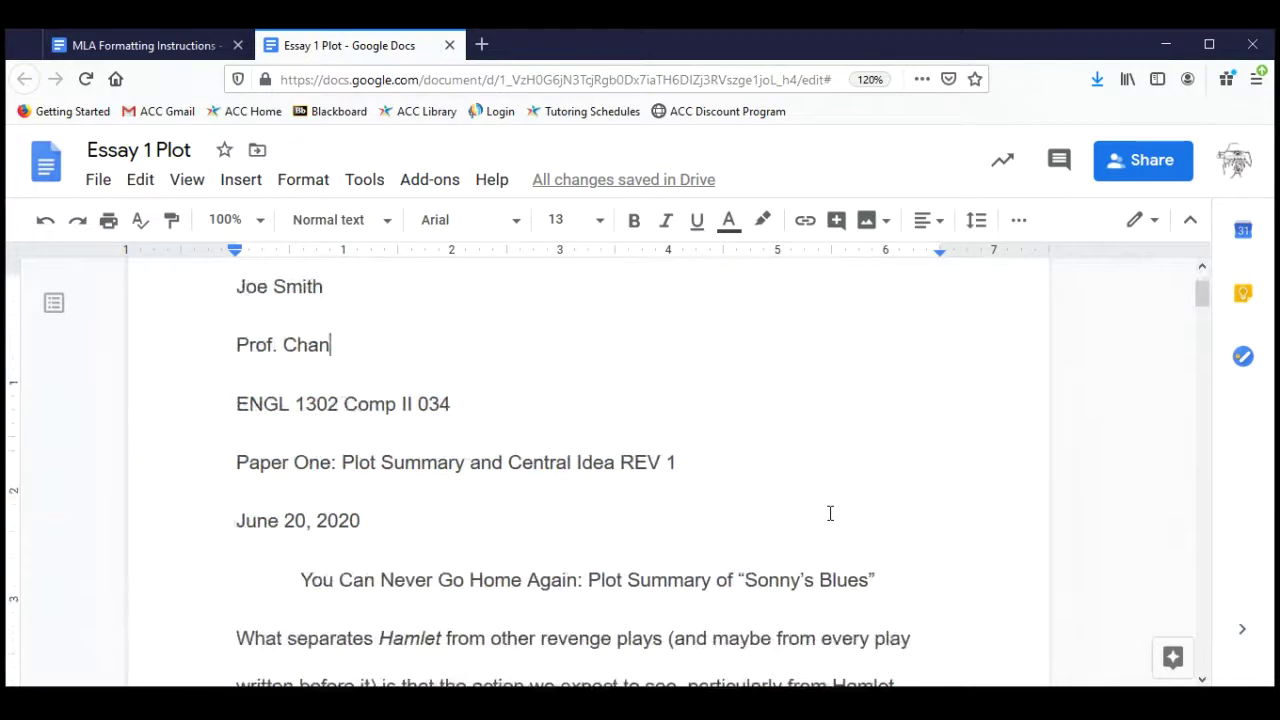
{"action": "scroll", "coordinate": [830, 513], "scroll_direction": "down", "scroll_amount": 1}
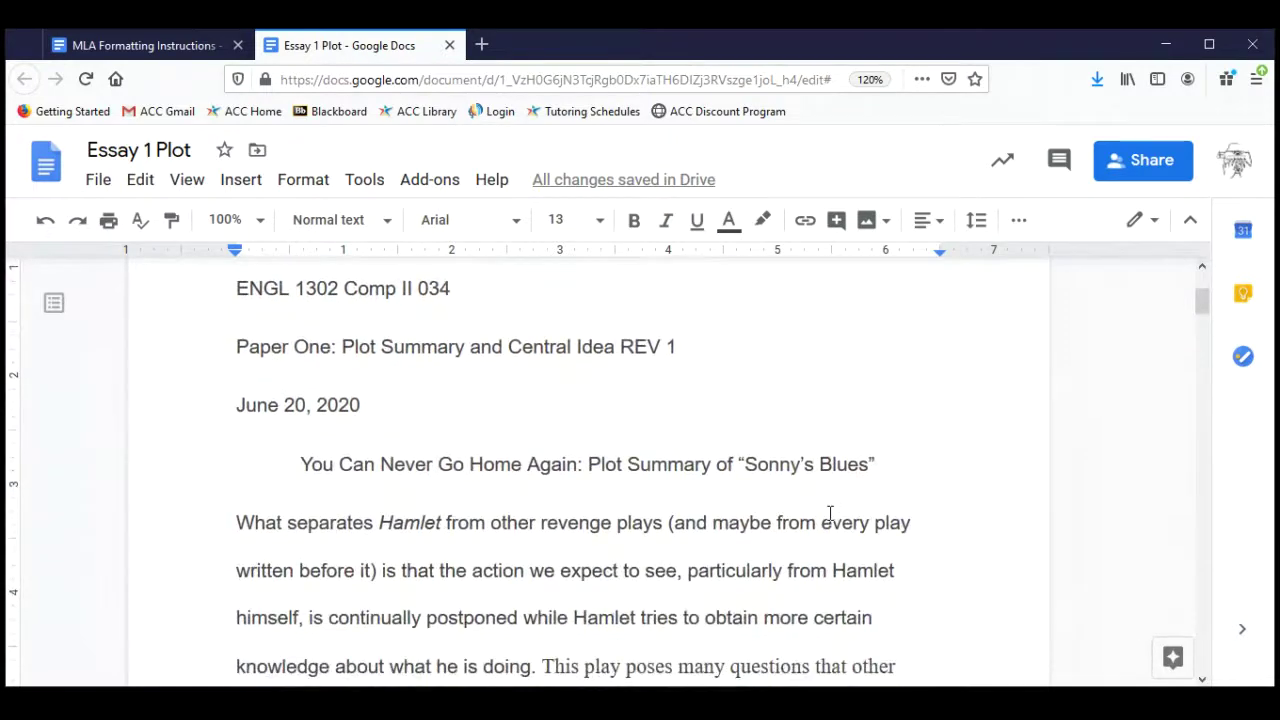
{"action": "scroll", "coordinate": [830, 513], "scroll_direction": "down", "scroll_amount": 1}
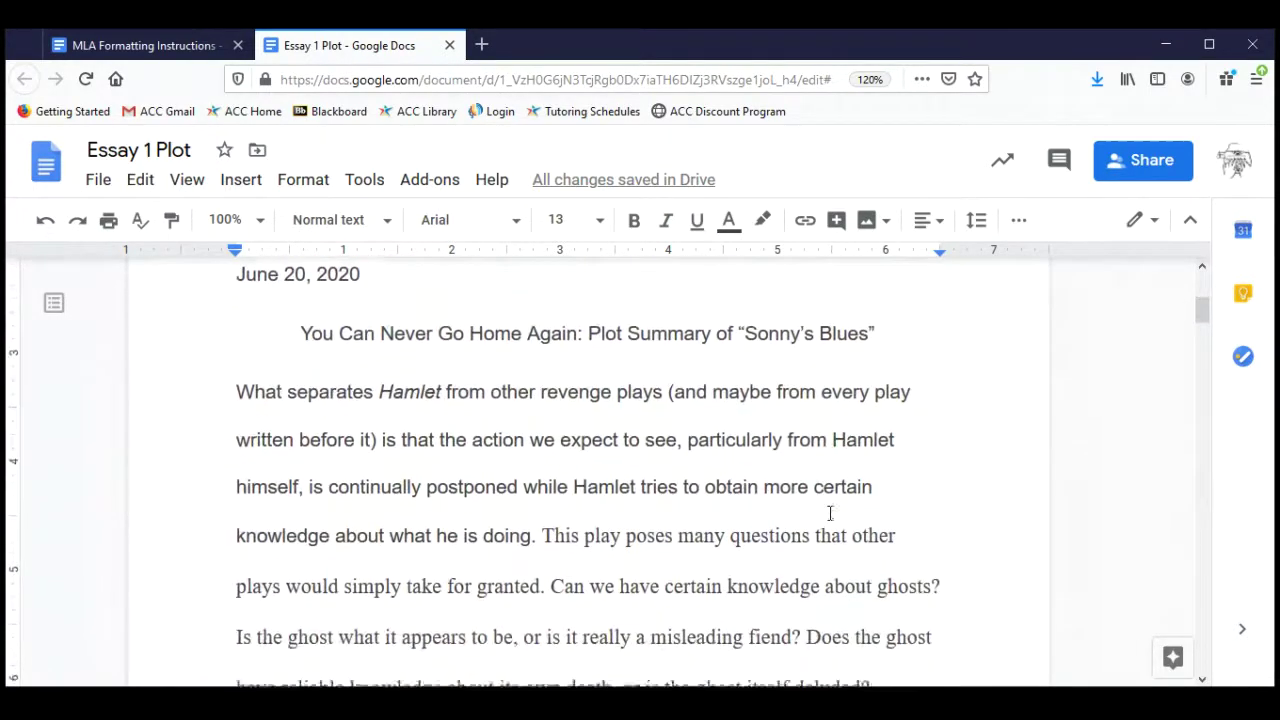
{"action": "scroll", "coordinate": [830, 513], "scroll_direction": "up", "scroll_amount": 1}
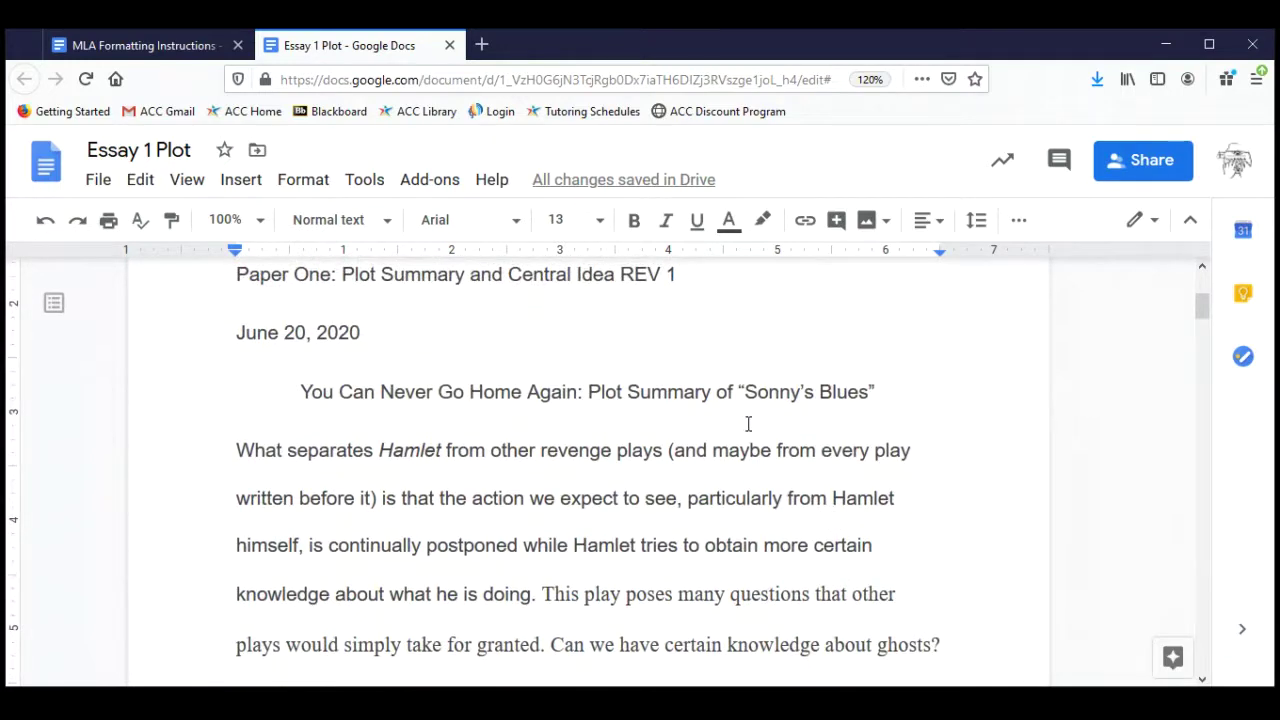
{"action": "left_click_drag", "start_coordinate": [807, 385], "coordinate": [877, 392]}
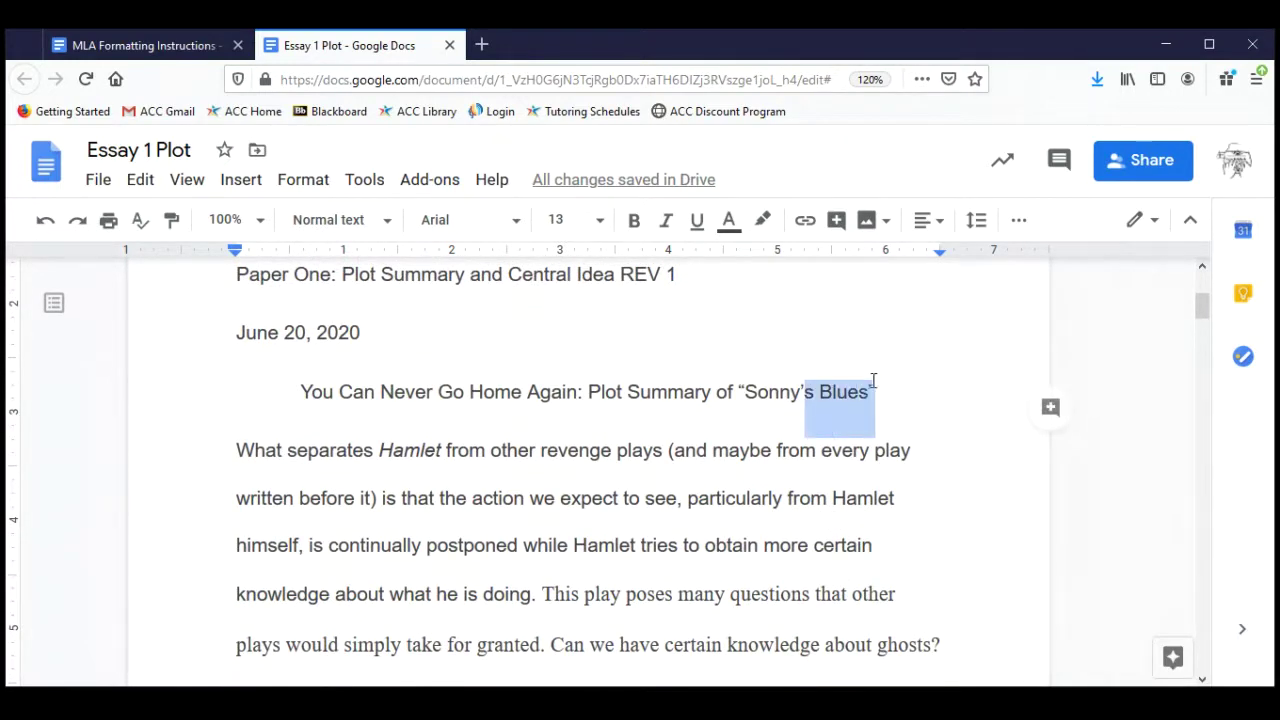
{"action": "double_click", "coordinate": [684, 452]}
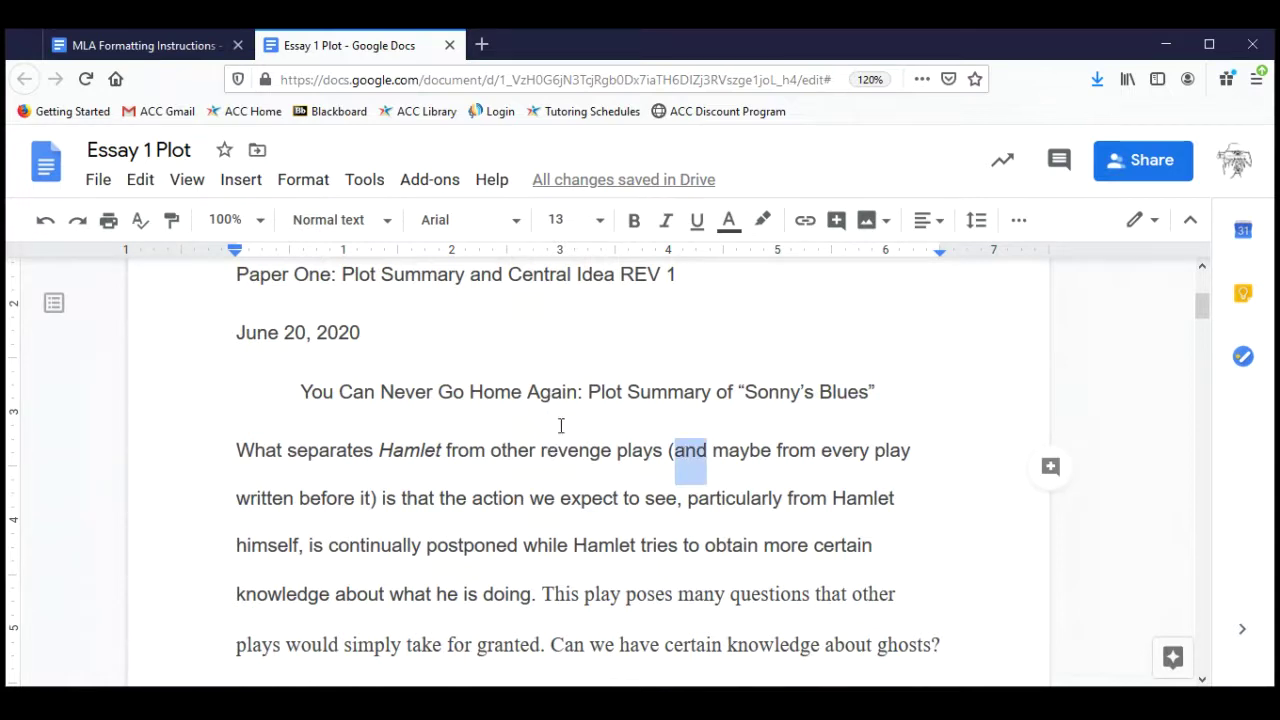
{"action": "double_click", "coordinate": [516, 454]}
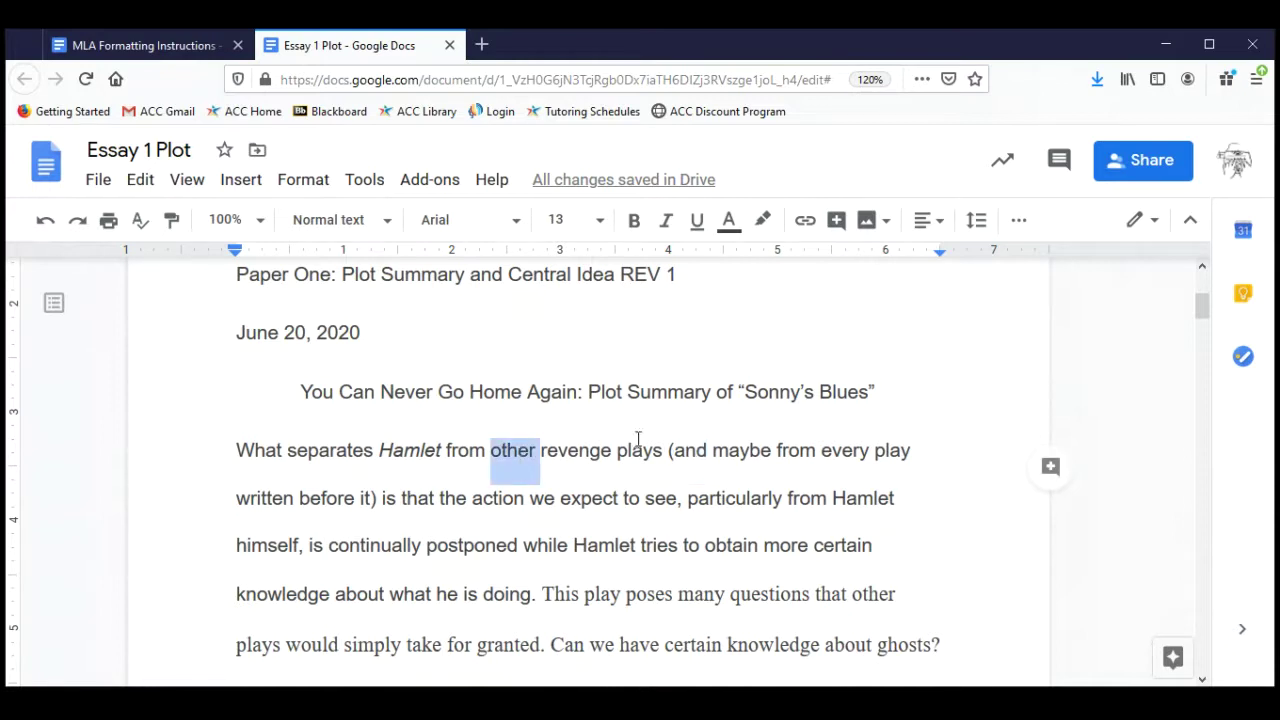
{"action": "left_click_drag", "start_coordinate": [612, 452], "coordinate": [704, 490]}
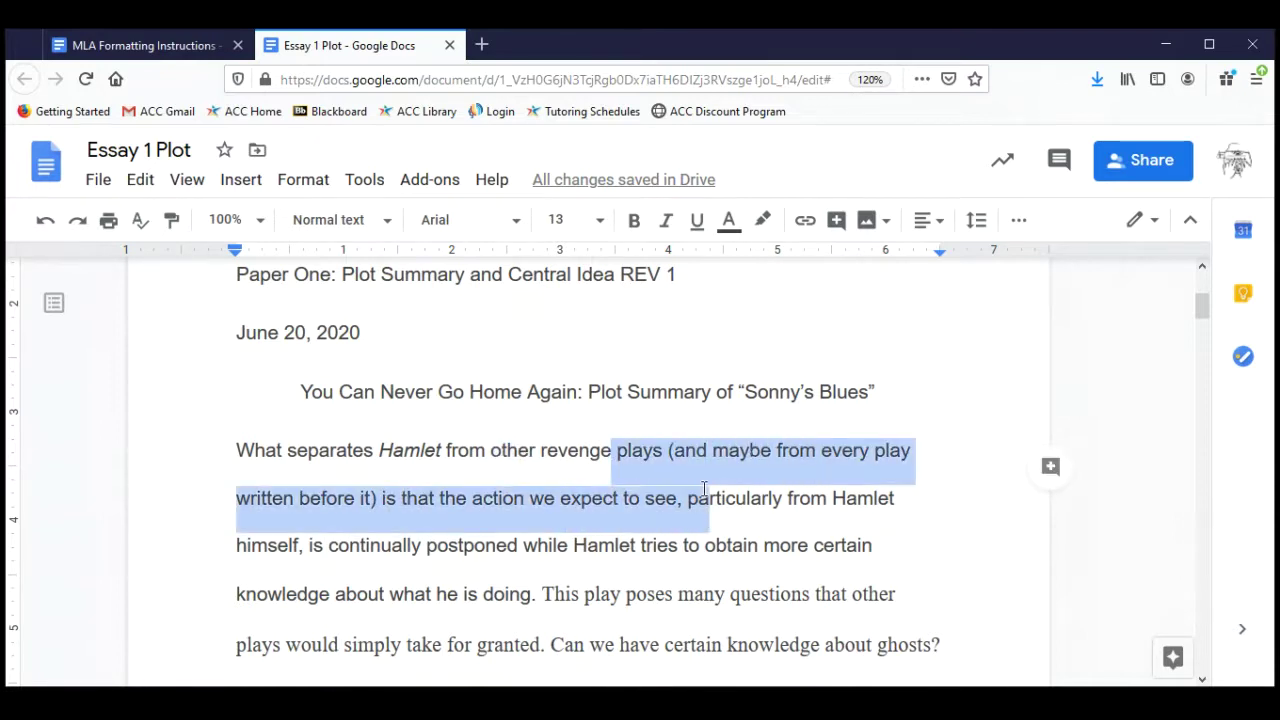
{"action": "left_click", "coordinate": [853, 412]}
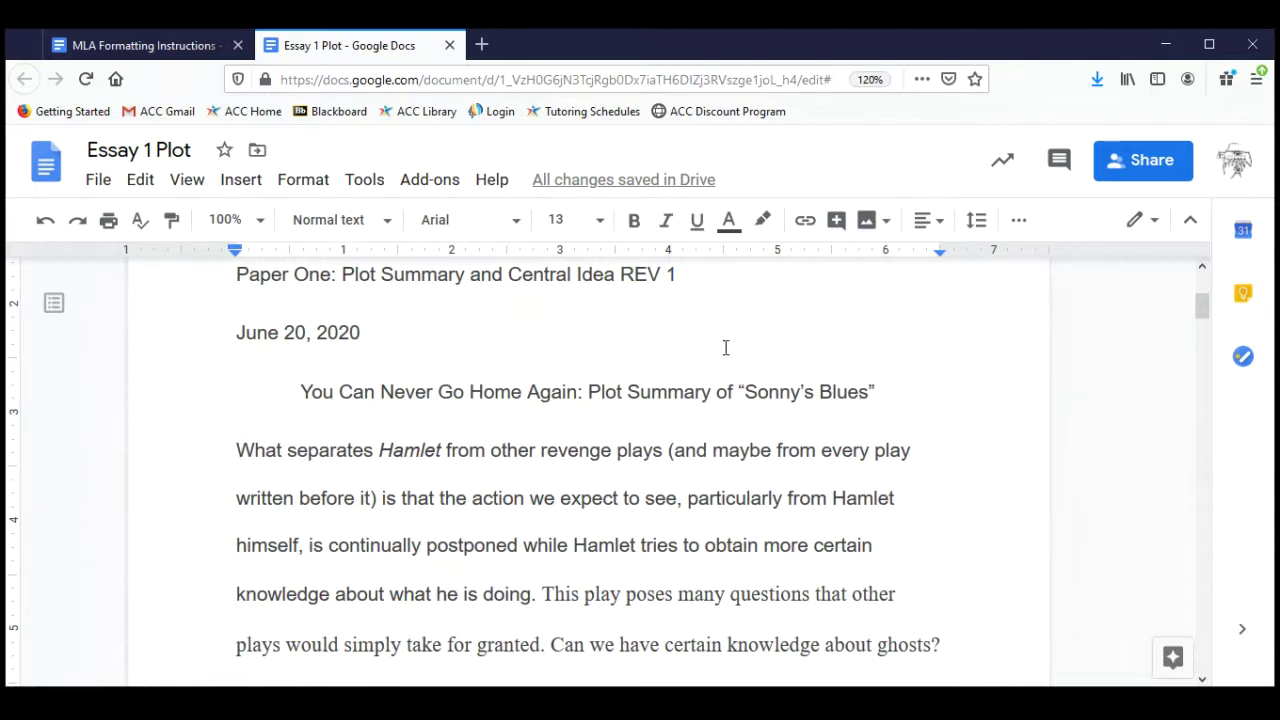
{"action": "scroll", "coordinate": [726, 347], "scroll_direction": "up", "scroll_amount": 4}
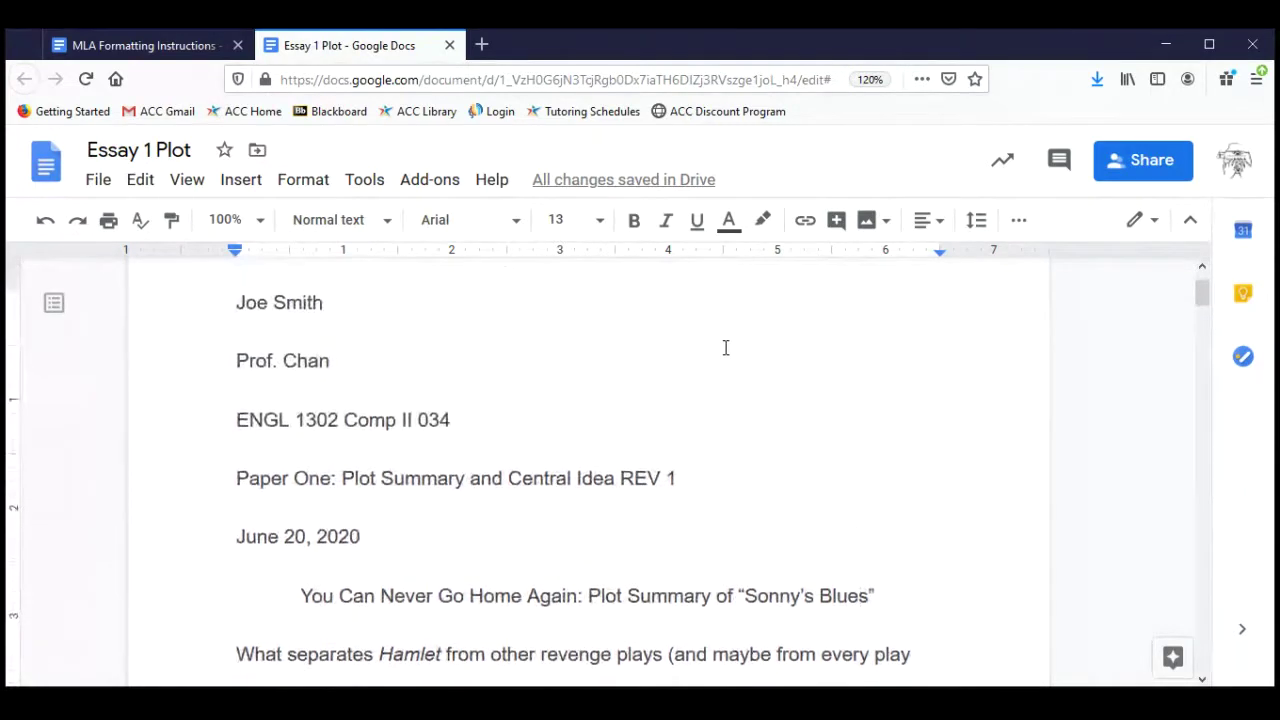
{"action": "double_click", "coordinate": [267, 355]}
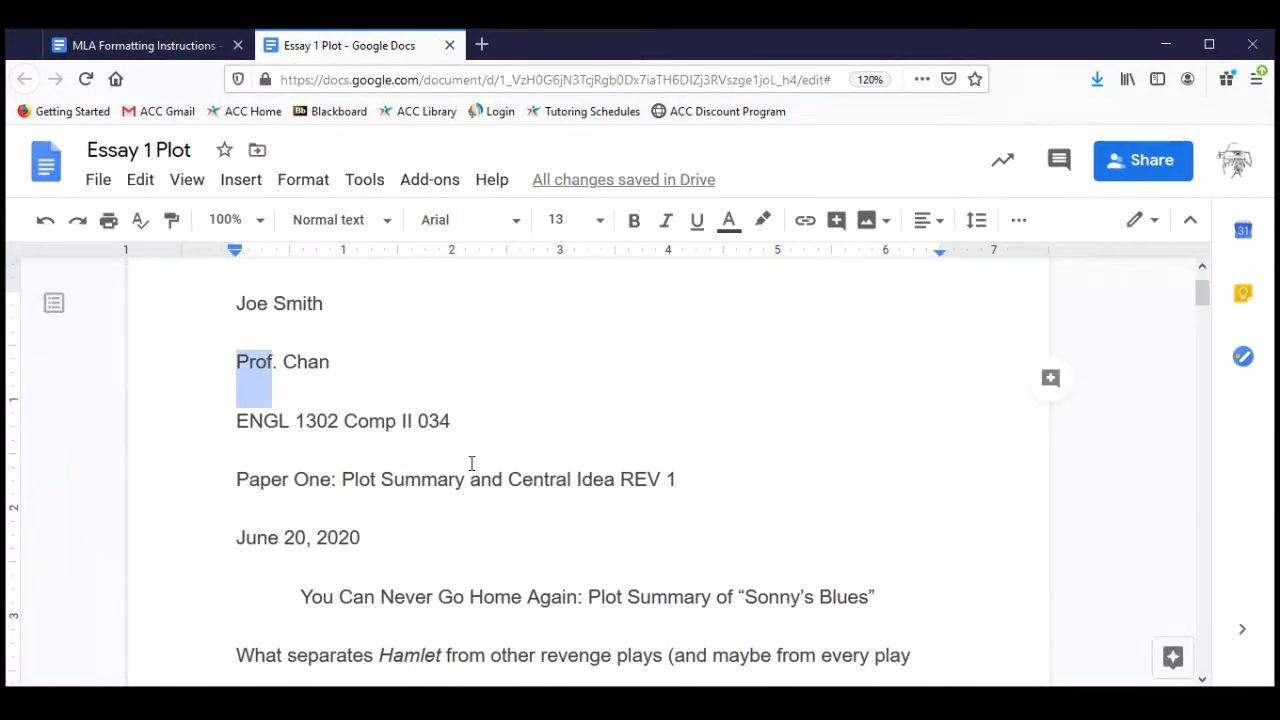
{"action": "scroll", "coordinate": [471, 462], "scroll_direction": "down", "scroll_amount": 5}
{"action": "scroll", "coordinate": [471, 462], "scroll_direction": "down", "scroll_amount": 9}
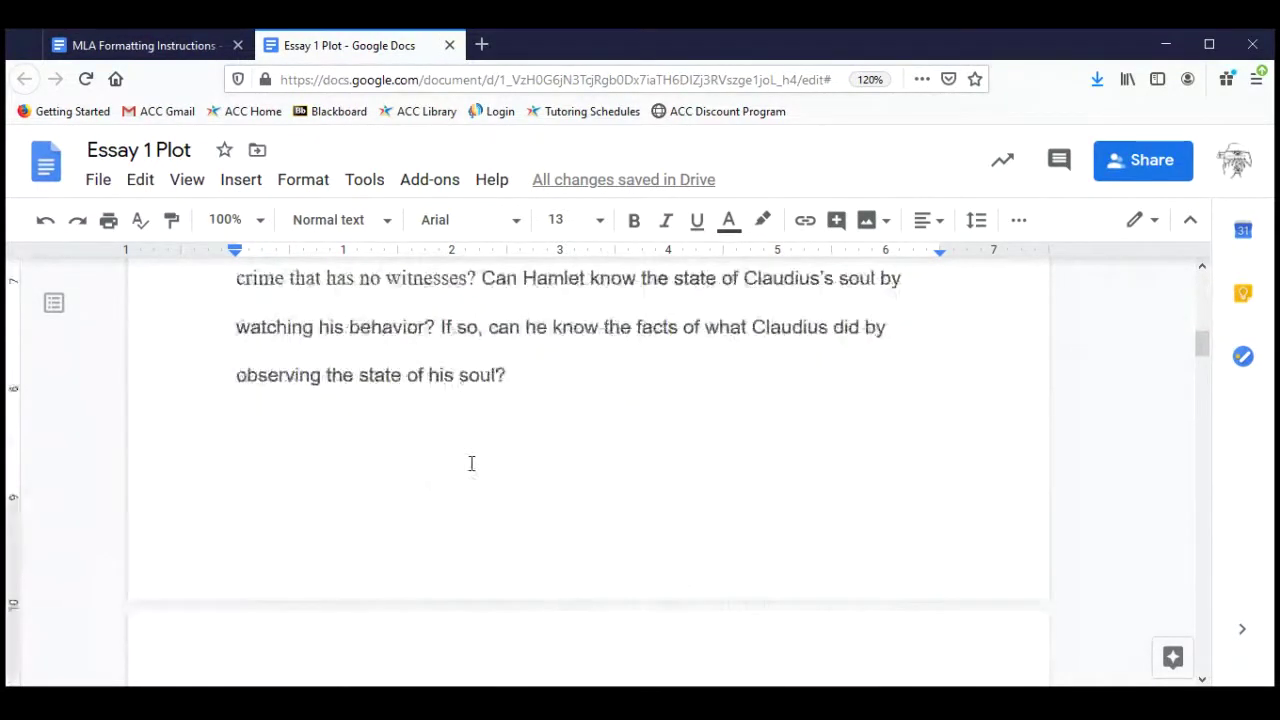
{"action": "scroll", "coordinate": [471, 463], "scroll_direction": "down", "scroll_amount": 8}
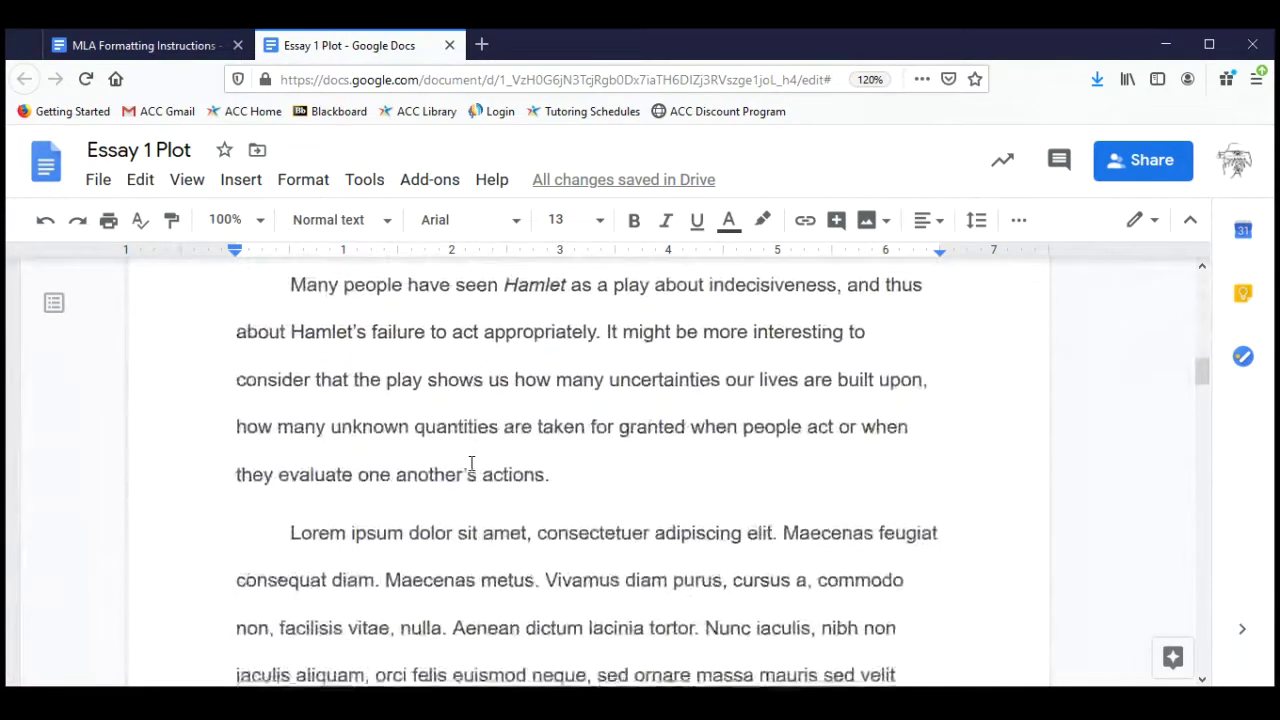
{"action": "left_click_drag", "start_coordinate": [492, 428], "coordinate": [585, 427]}
{"action": "scroll", "coordinate": [646, 397], "scroll_direction": "up", "scroll_amount": 1}
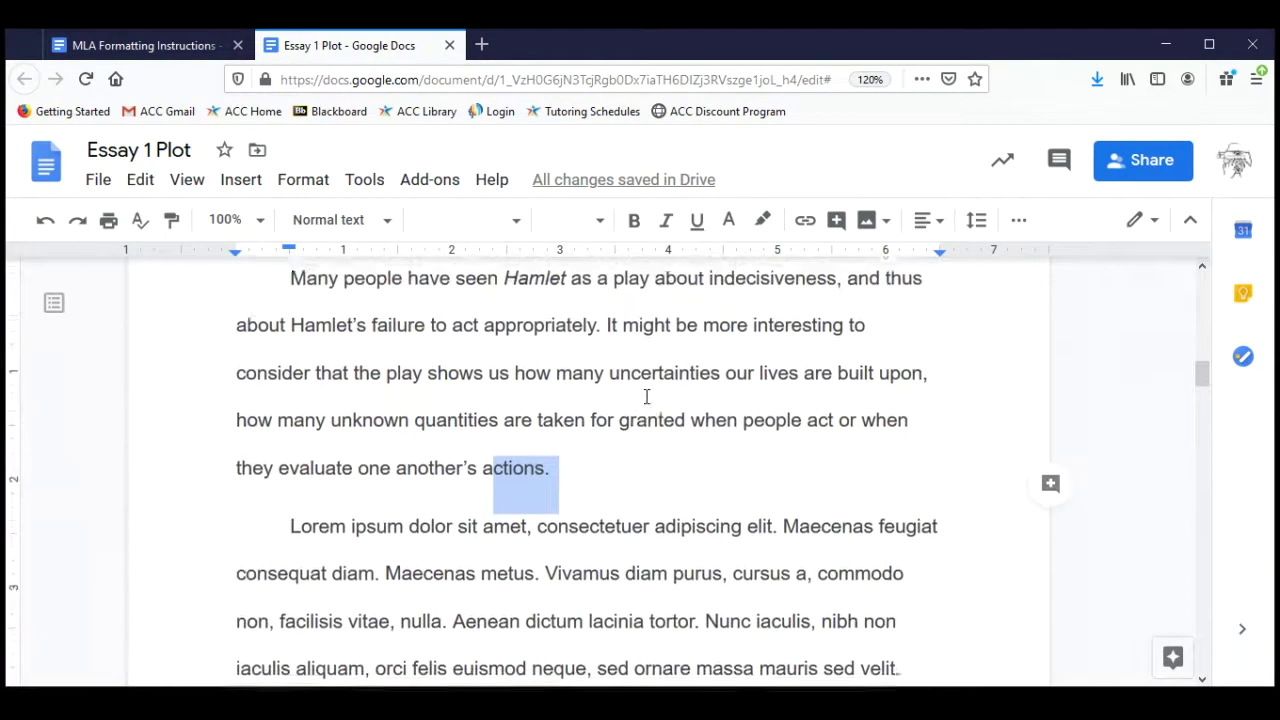
{"action": "scroll", "coordinate": [646, 397], "scroll_direction": "down", "scroll_amount": 1}
{"action": "left_click_drag", "start_coordinate": [558, 461], "coordinate": [274, 456]}
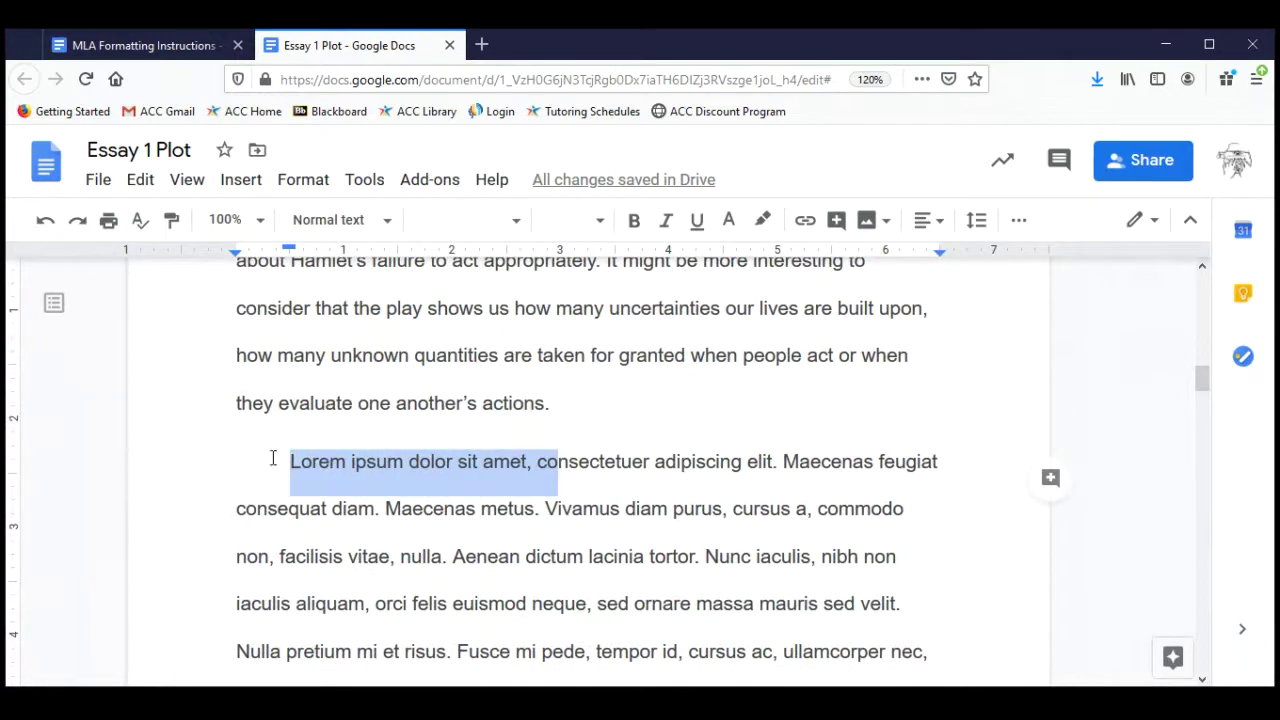
{"action": "left_click", "coordinate": [507, 437]}
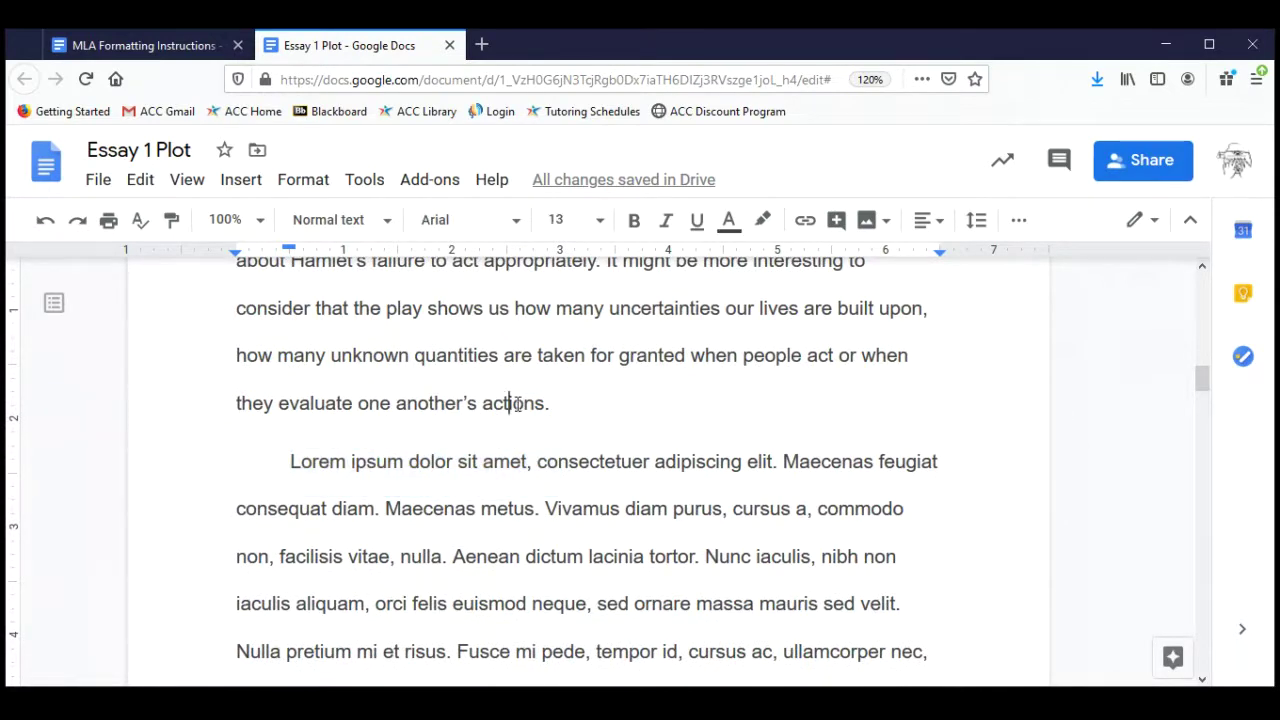
{"action": "left_click_drag", "start_coordinate": [508, 403], "coordinate": [508, 462]}
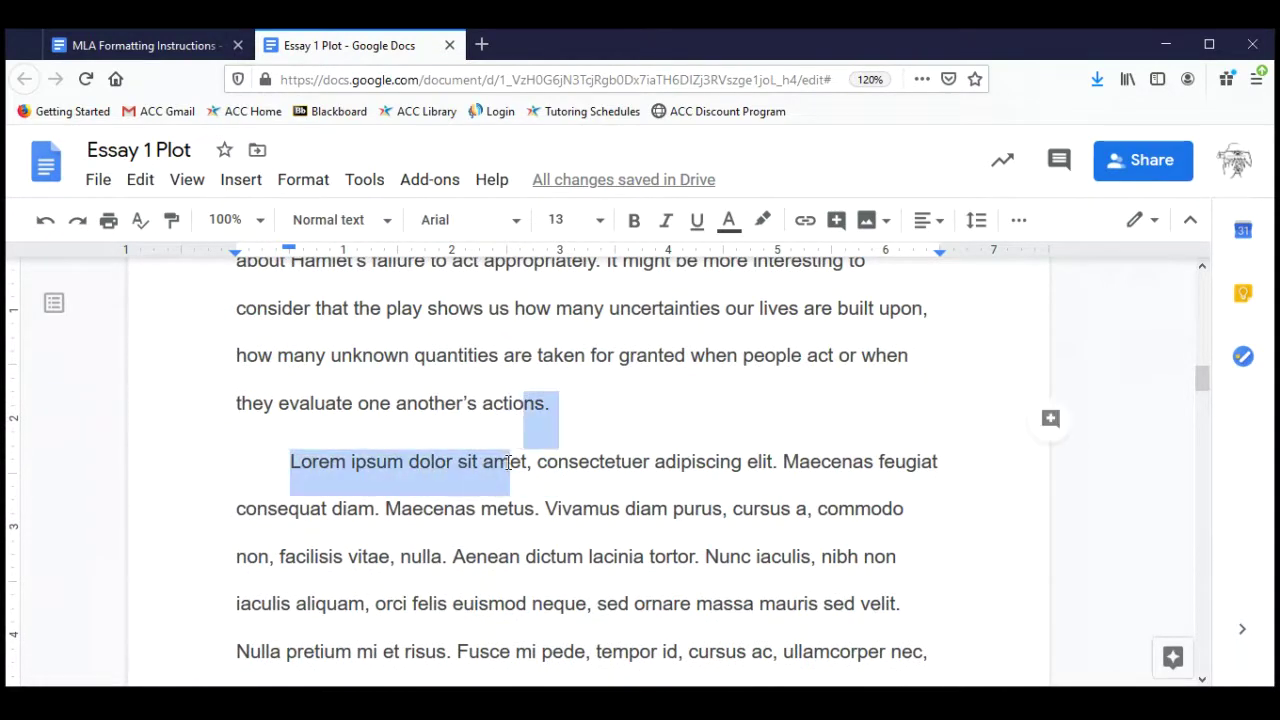
{"action": "left_click", "coordinate": [699, 424]}
{"action": "scroll", "coordinate": [699, 424], "scroll_direction": "up", "scroll_amount": 10}
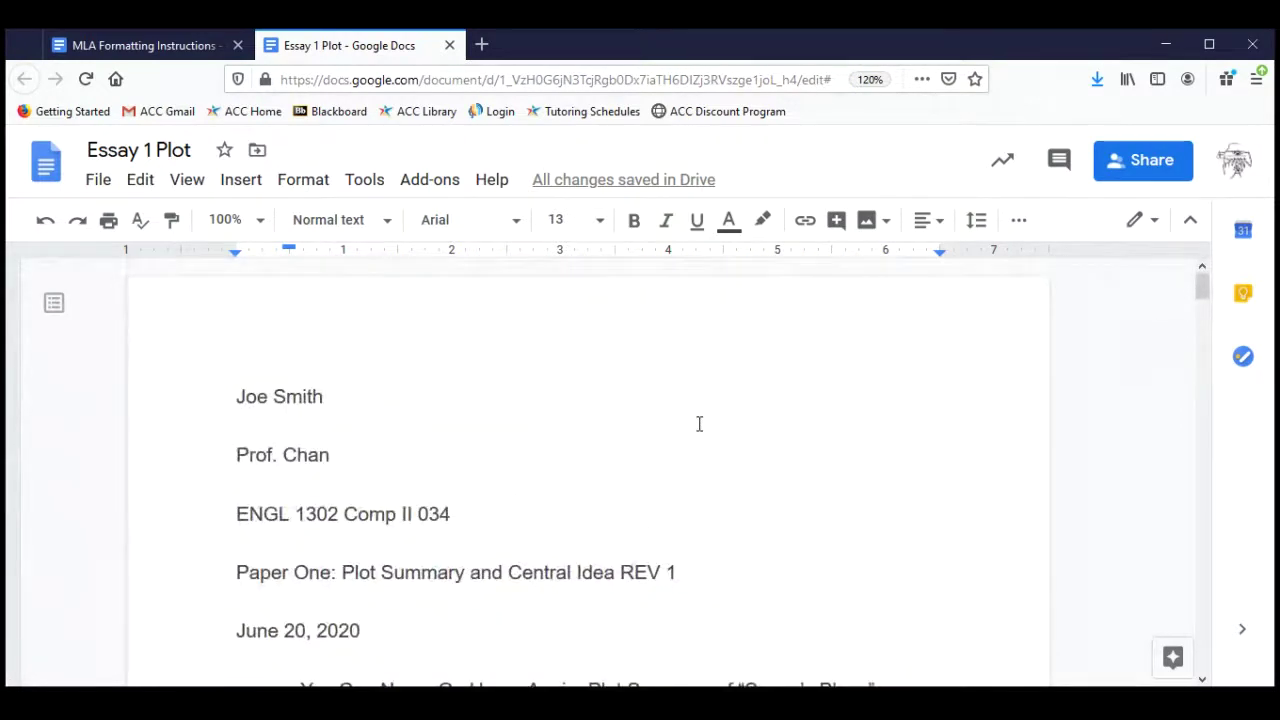
{"action": "scroll", "coordinate": [699, 424], "scroll_direction": "down", "scroll_amount": 3}
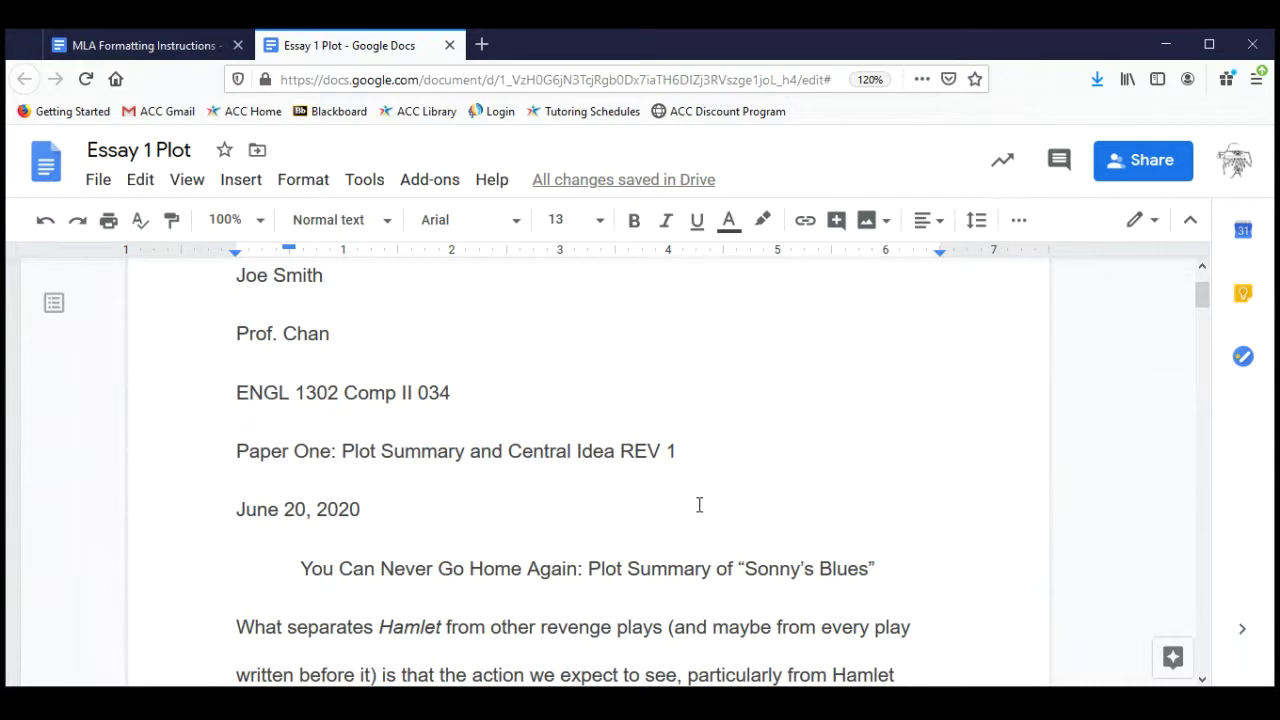
{"action": "scroll", "coordinate": [699, 505], "scroll_direction": "down", "scroll_amount": 5}
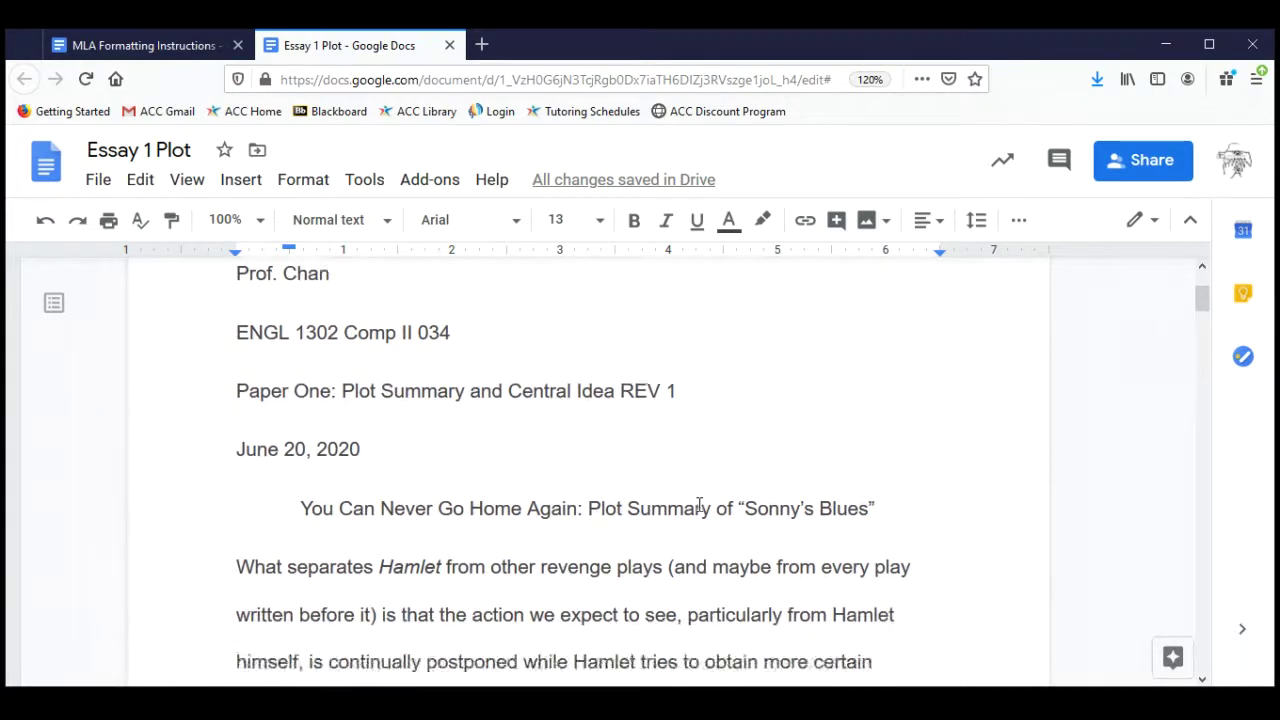
{"action": "scroll", "coordinate": [699, 505], "scroll_direction": "down", "scroll_amount": 5}
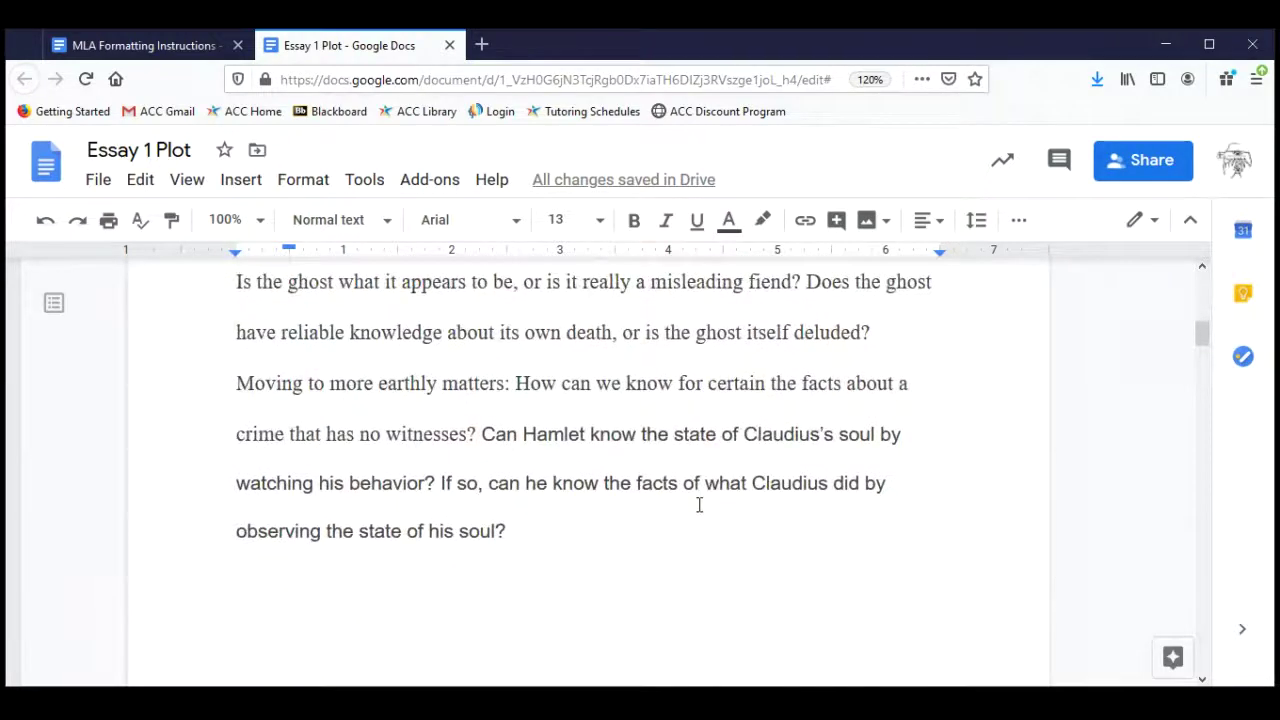
{"action": "scroll", "coordinate": [699, 505], "scroll_direction": "down", "scroll_amount": 6}
{"action": "scroll", "coordinate": [699, 505], "scroll_direction": "down", "scroll_amount": 4}
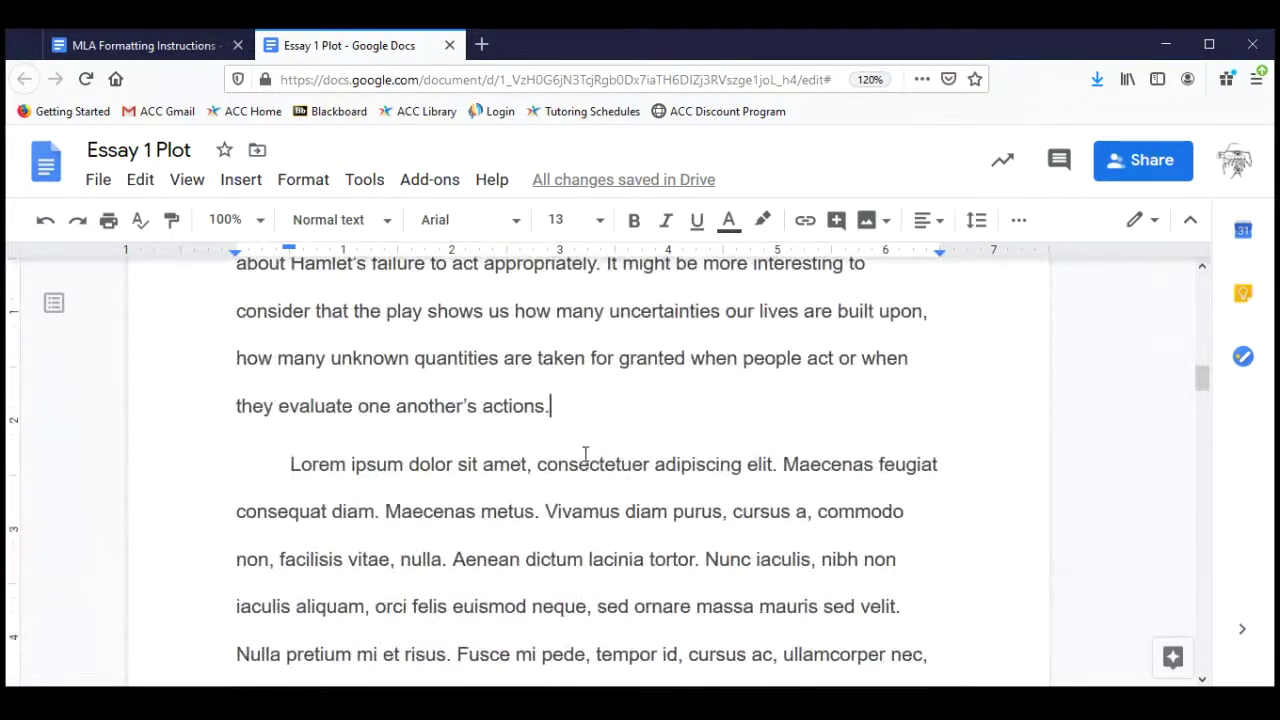
{"action": "scroll", "coordinate": [608, 549], "scroll_direction": "down", "scroll_amount": 7}
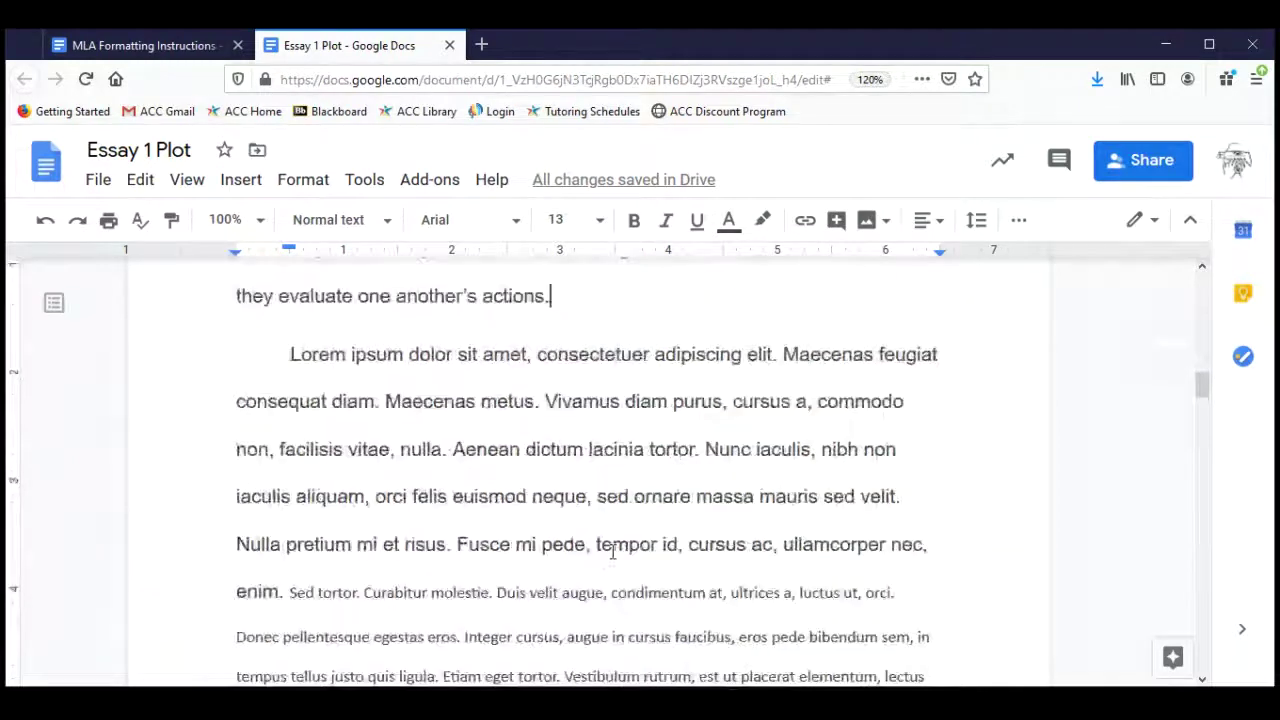
{"action": "scroll", "coordinate": [613, 552], "scroll_direction": "down", "scroll_amount": 4}
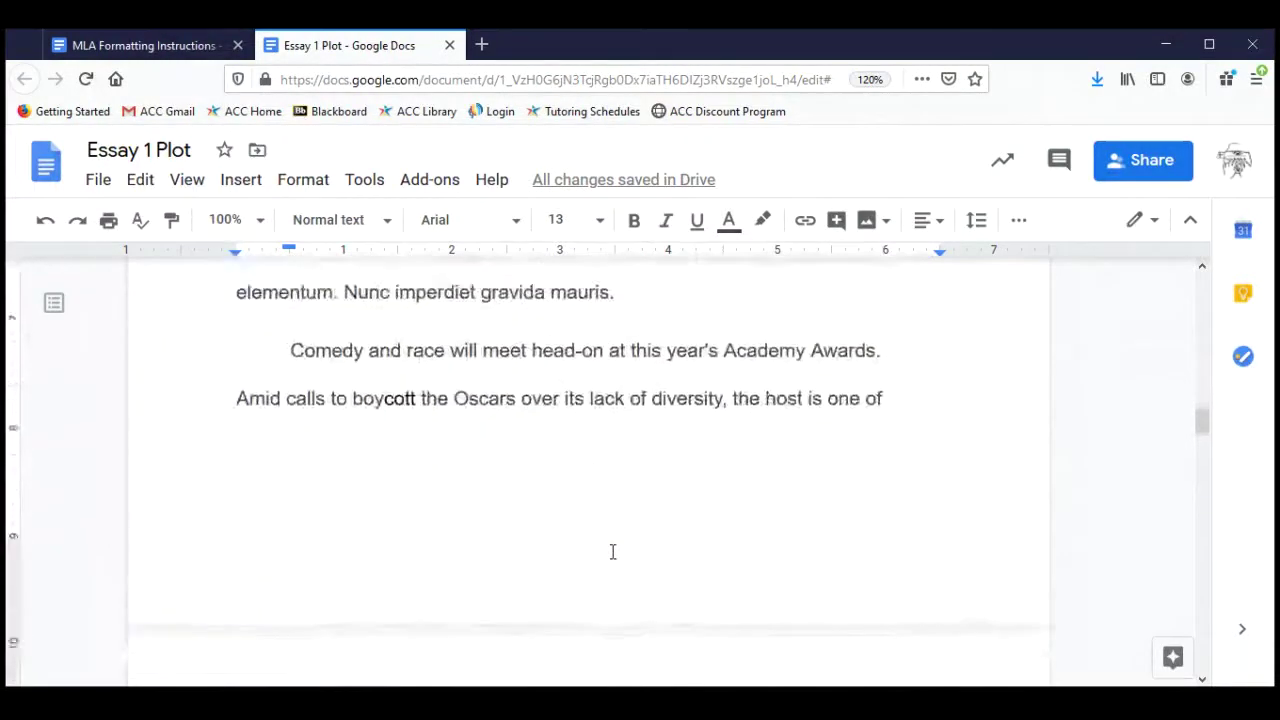
{"action": "scroll", "coordinate": [613, 552], "scroll_direction": "down", "scroll_amount": 5}
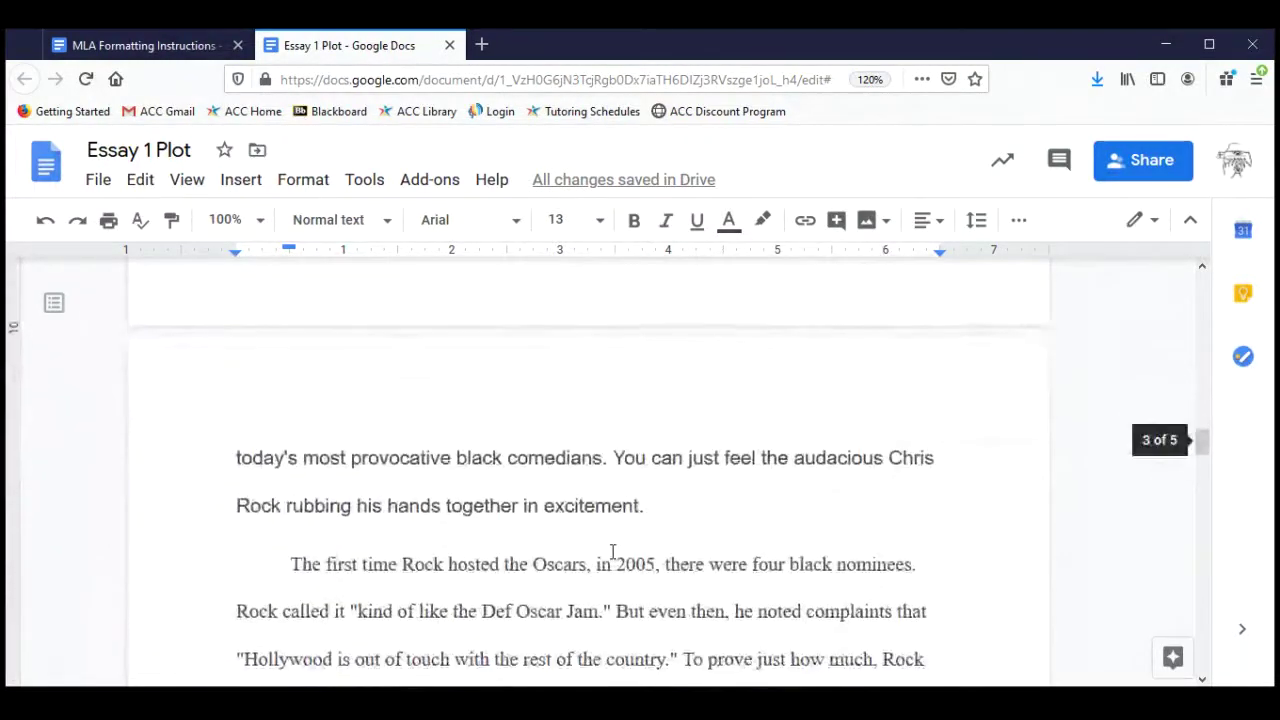
{"action": "scroll", "coordinate": [613, 552], "scroll_direction": "down", "scroll_amount": 1}
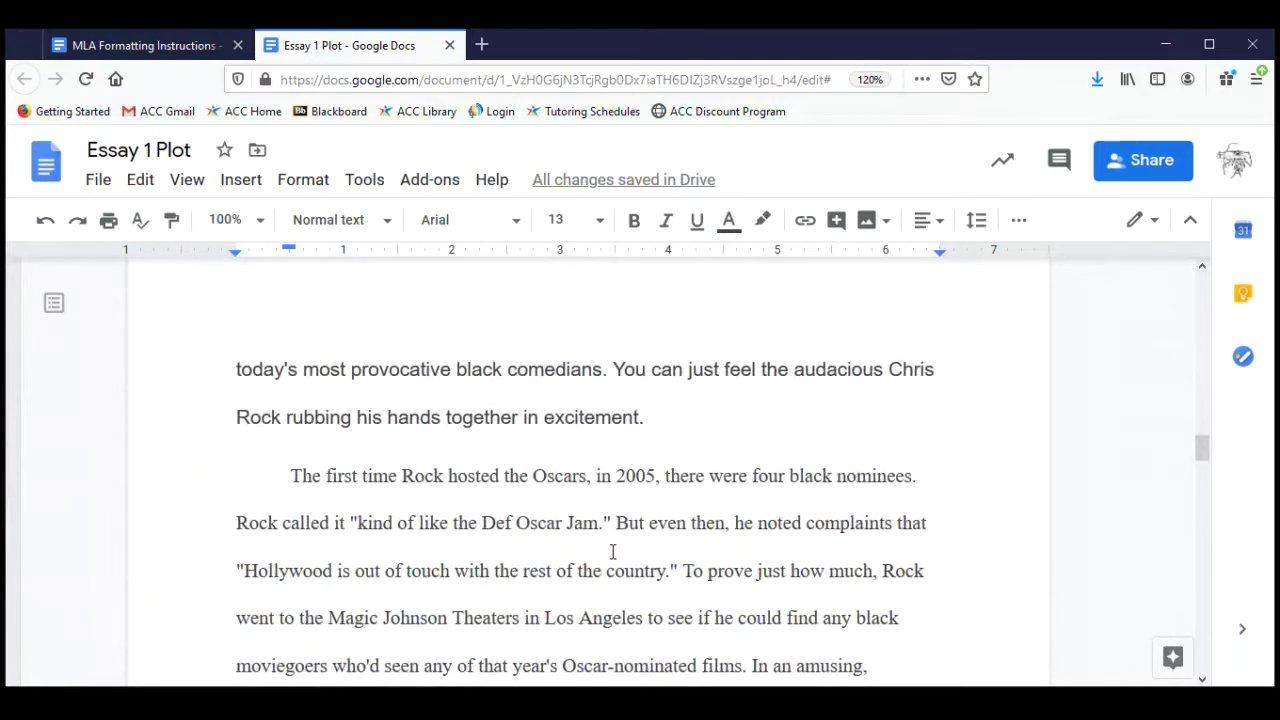
{"action": "scroll", "coordinate": [613, 552], "scroll_direction": "down", "scroll_amount": 2}
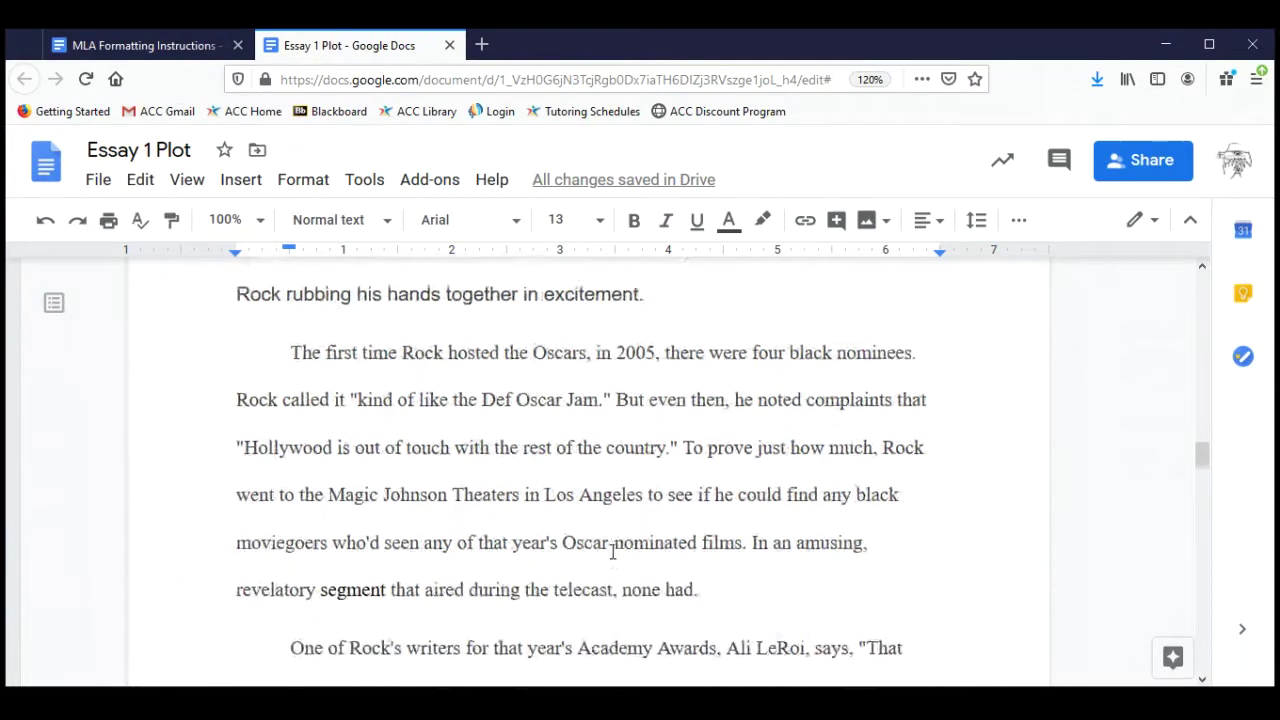
{"action": "scroll", "coordinate": [613, 552], "scroll_direction": "up", "scroll_amount": 2}
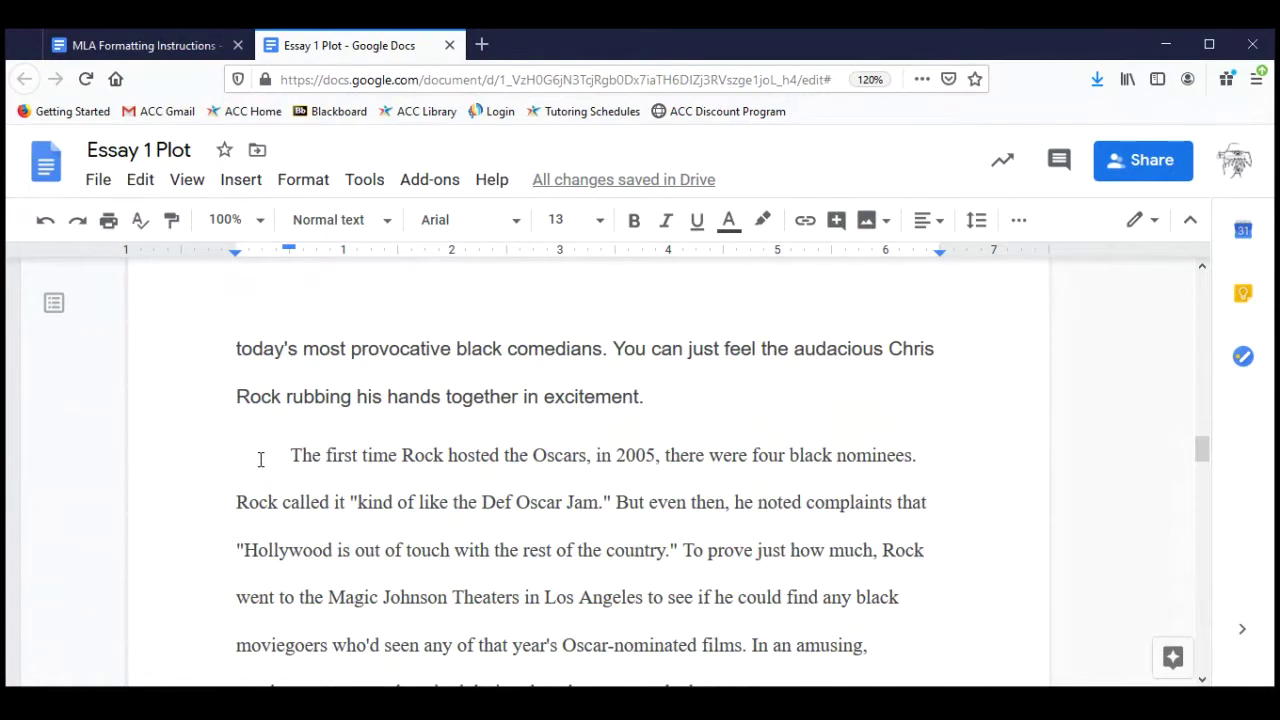
{"action": "left_click_drag", "start_coordinate": [290, 456], "coordinate": [357, 456]}
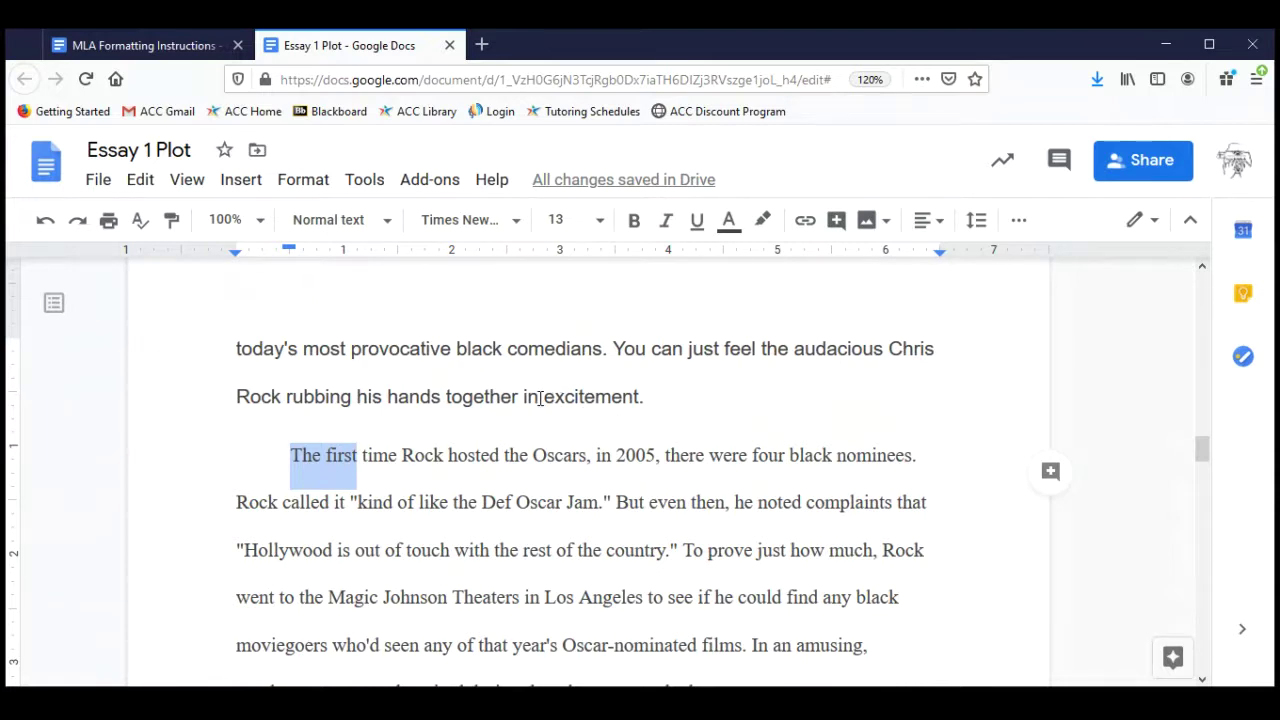
{"action": "left_click_drag", "start_coordinate": [544, 398], "coordinate": [602, 457]}
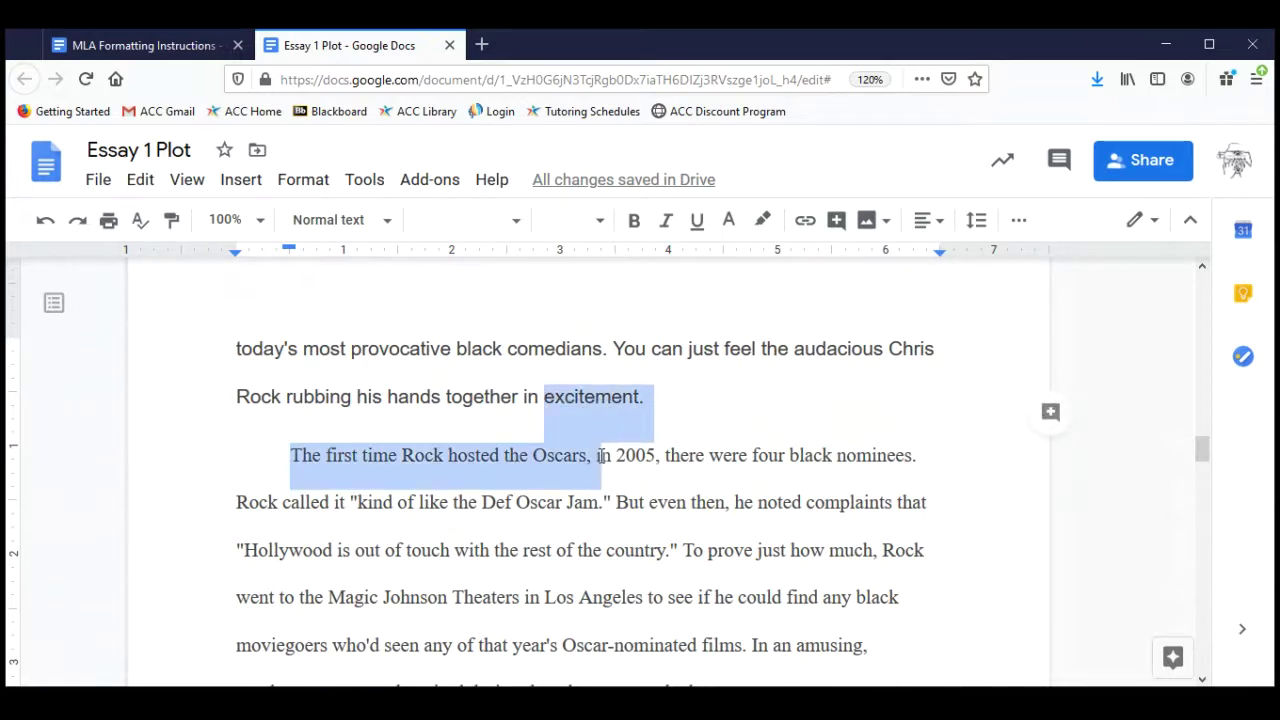
{"action": "left_click", "coordinate": [703, 423]}
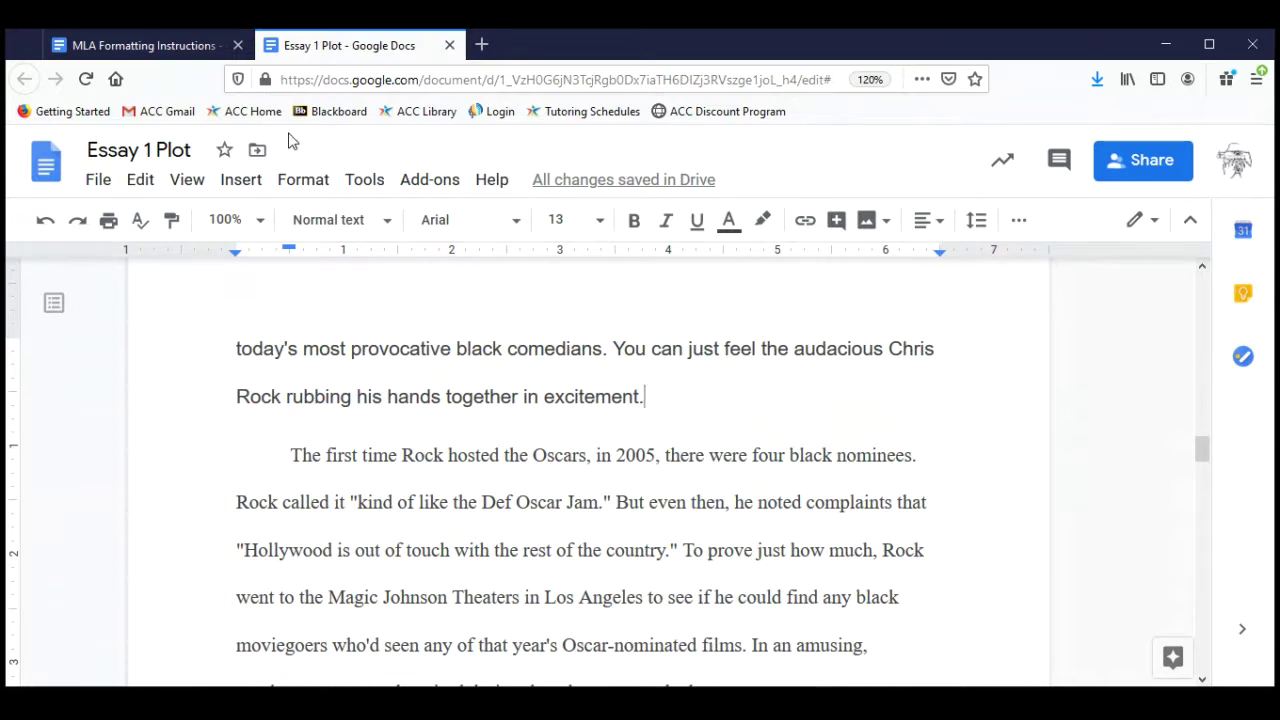
{"action": "left_click", "coordinate": [165, 50]}
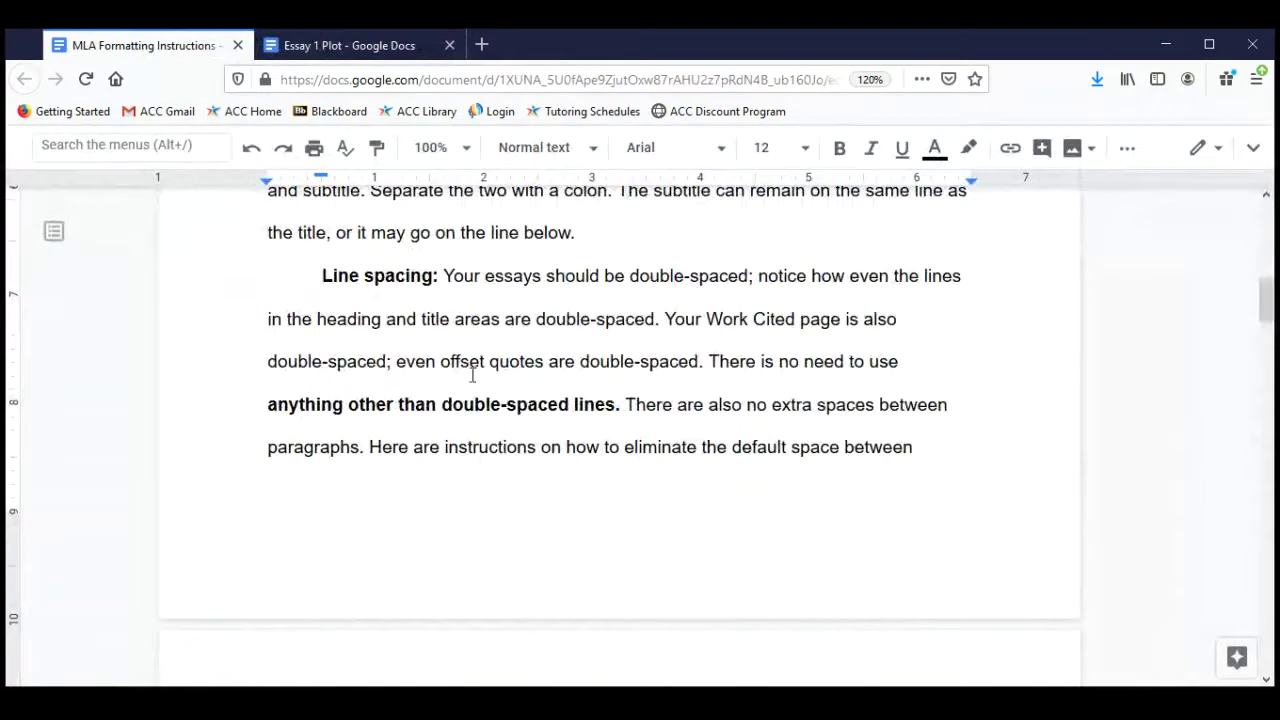
{"action": "scroll", "coordinate": [575, 452], "scroll_direction": "down", "scroll_amount": 5}
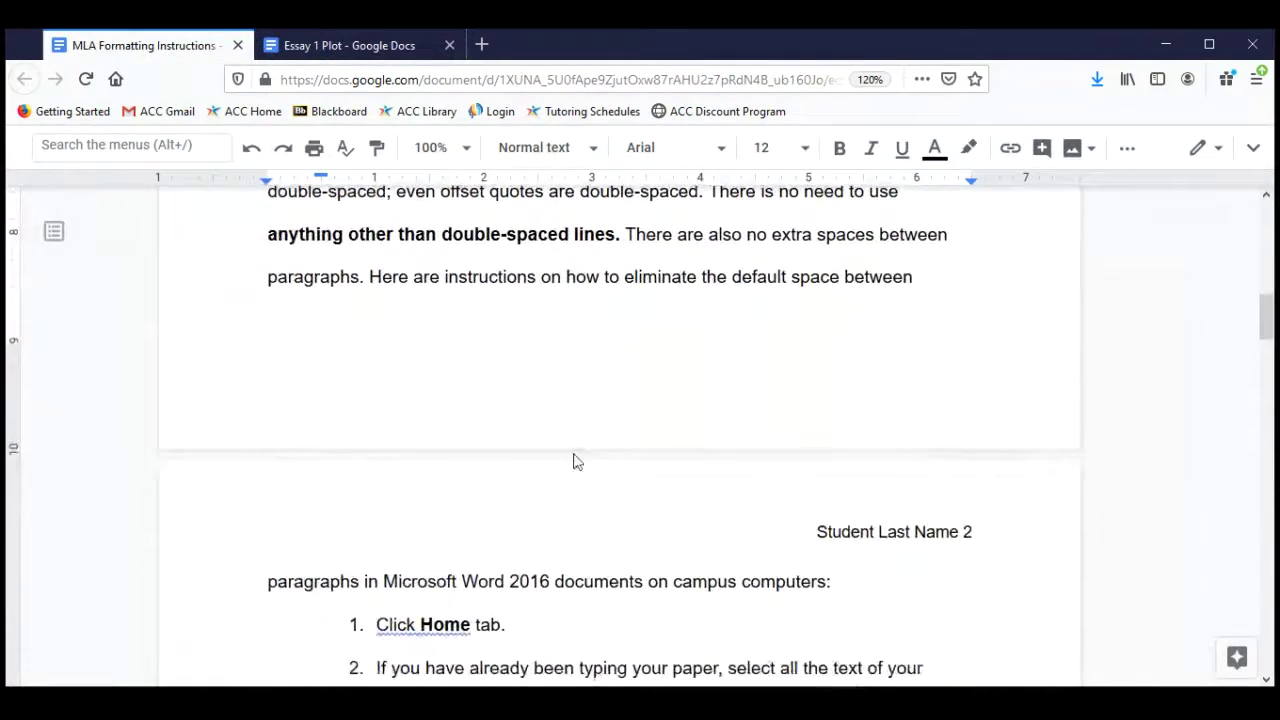
{"action": "scroll", "coordinate": [575, 454], "scroll_direction": "down", "scroll_amount": 4}
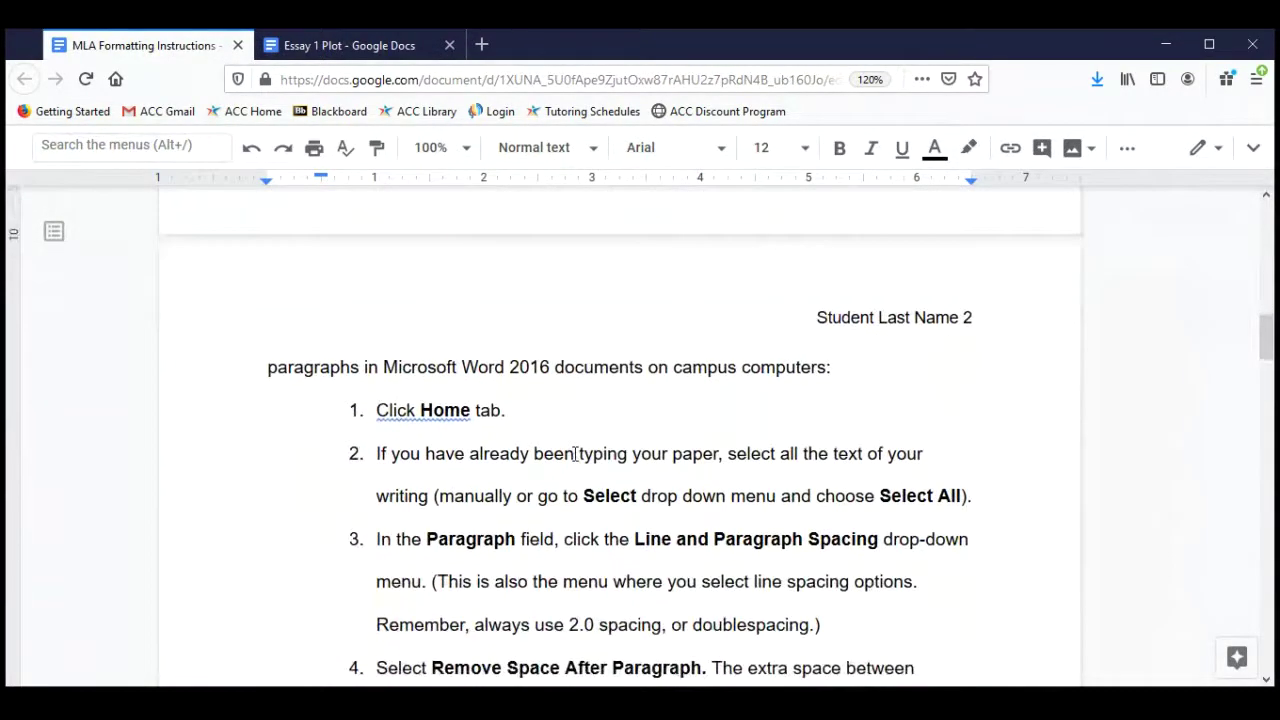
{"action": "scroll", "coordinate": [575, 452], "scroll_direction": "down", "scroll_amount": 1}
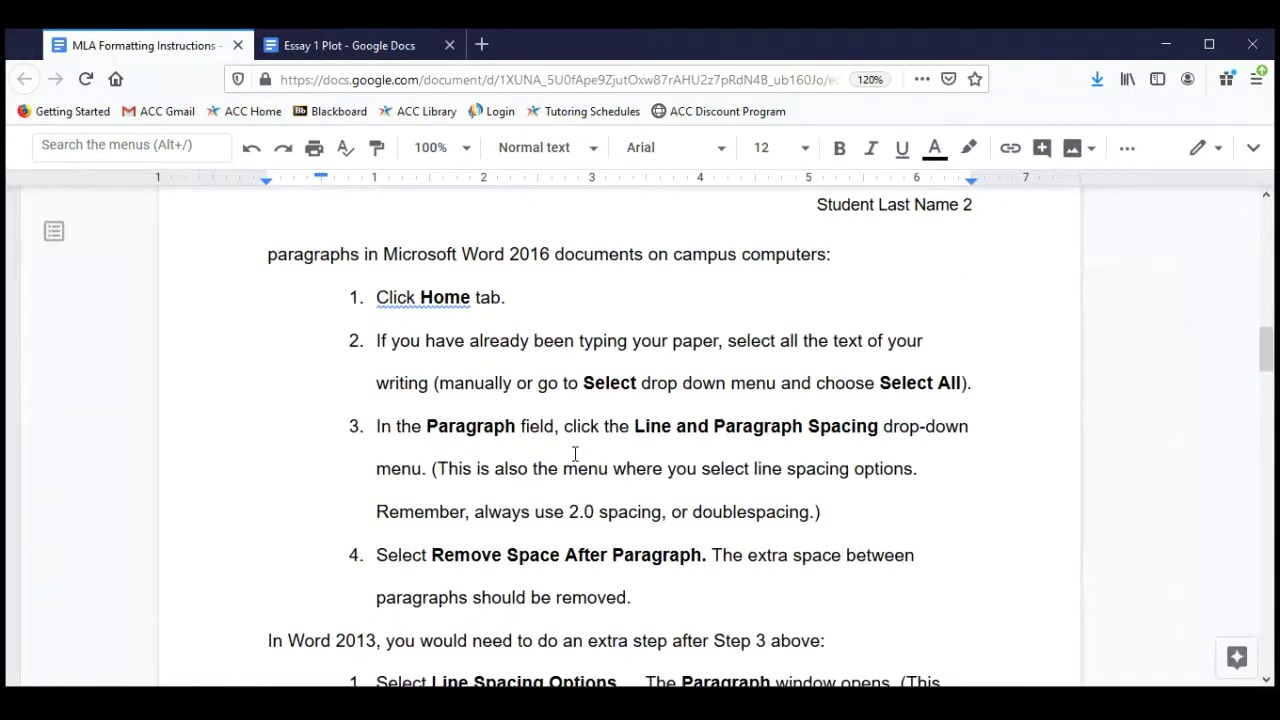
{"action": "scroll", "coordinate": [575, 455], "scroll_direction": "down", "scroll_amount": 1}
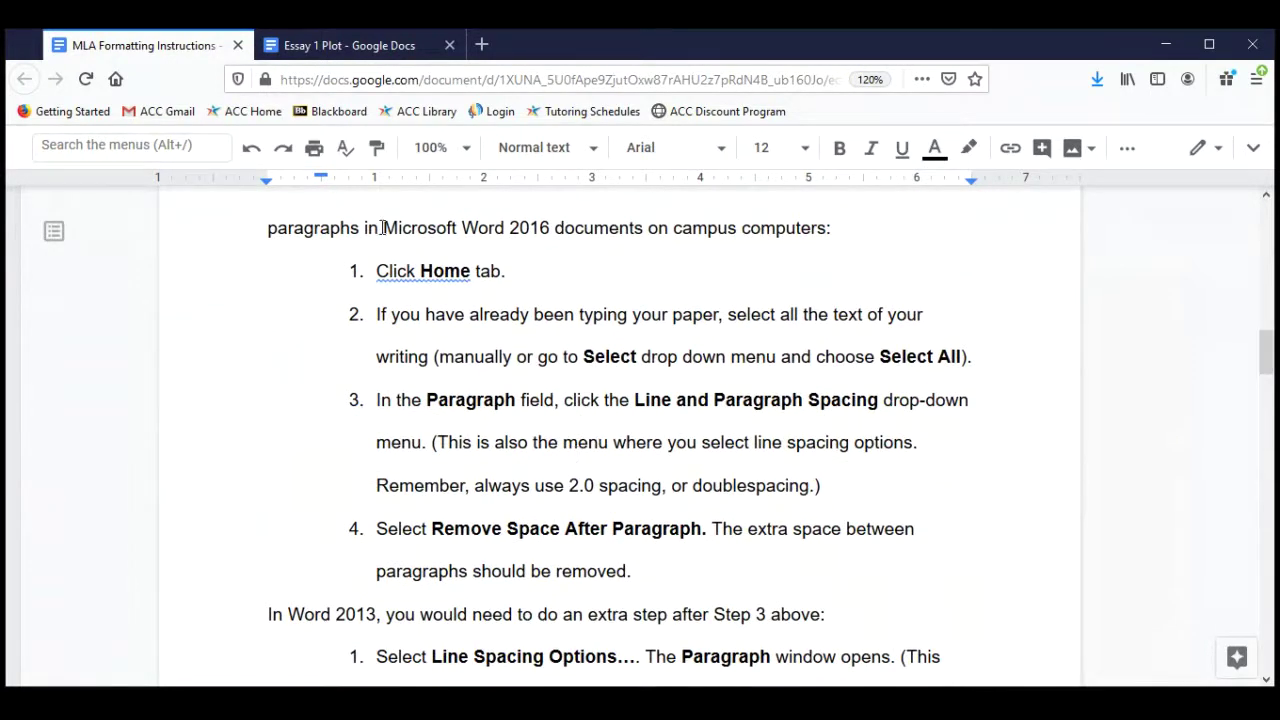
{"action": "left_click_drag", "start_coordinate": [383, 228], "coordinate": [548, 228]}
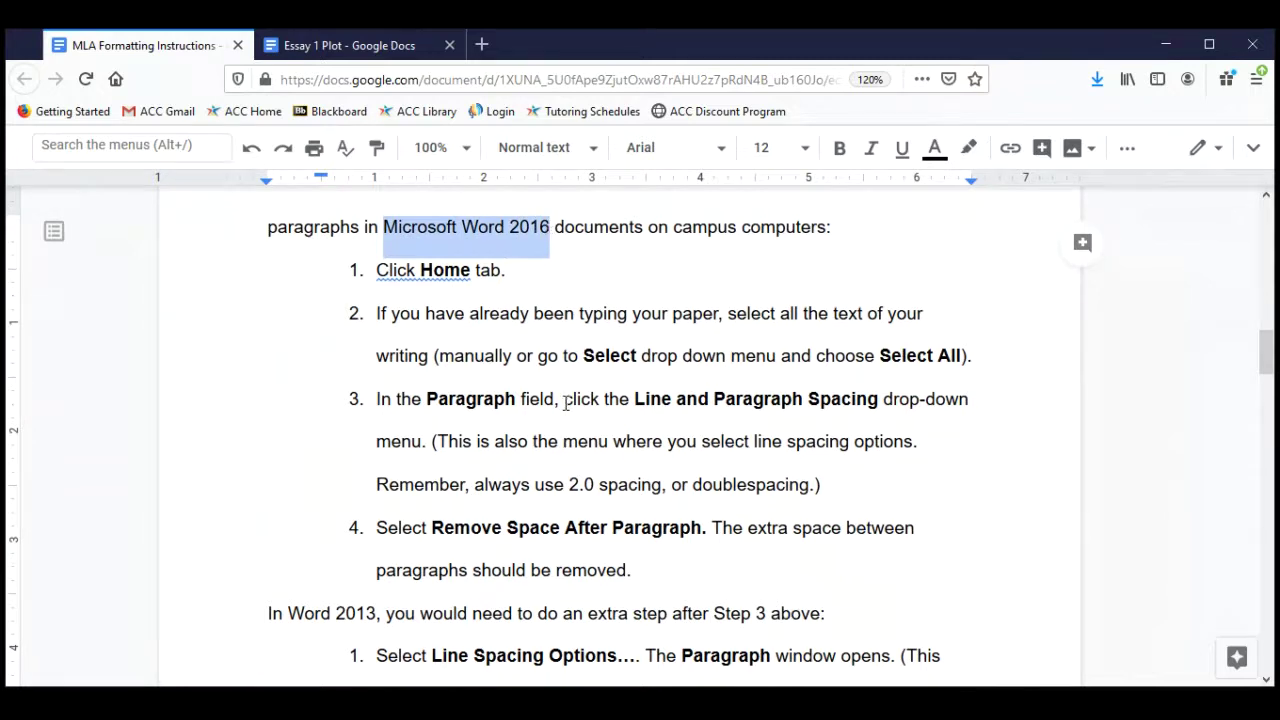
{"action": "scroll", "coordinate": [566, 402], "scroll_direction": "down", "scroll_amount": 3}
{"action": "scroll", "coordinate": [566, 402], "scroll_direction": "down", "scroll_amount": 3}
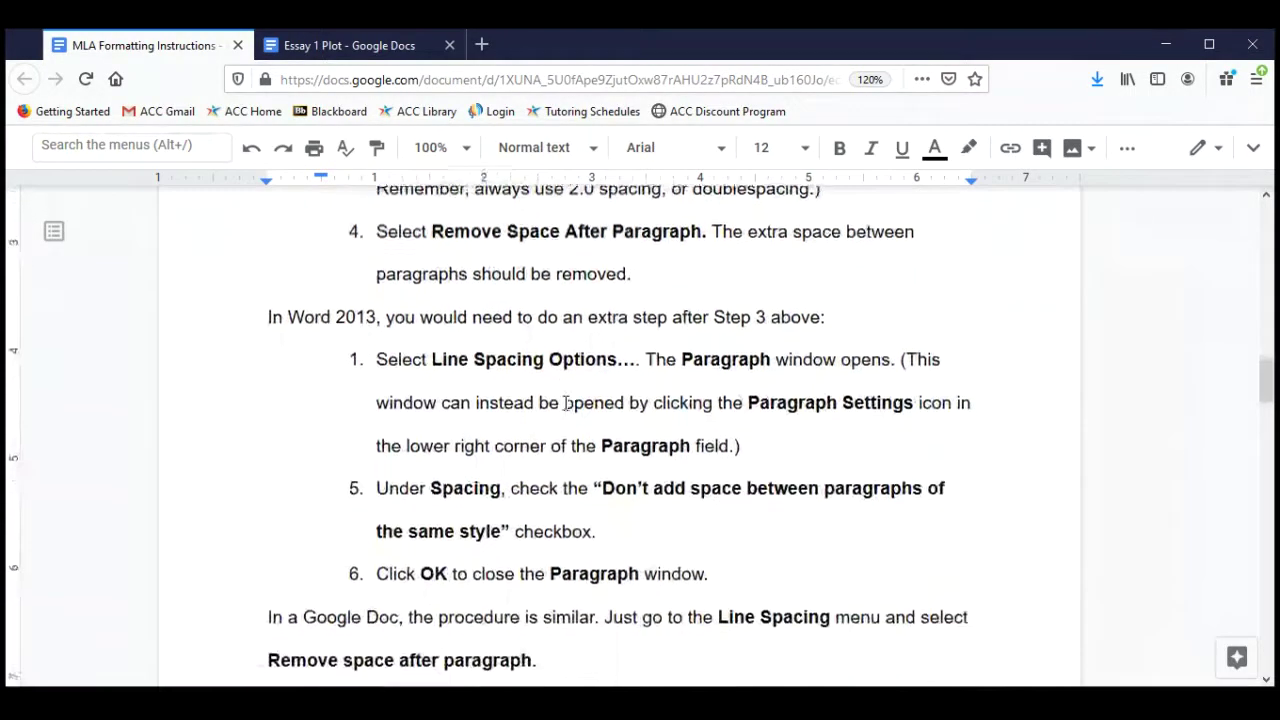
{"action": "left_click_drag", "start_coordinate": [288, 313], "coordinate": [380, 310]}
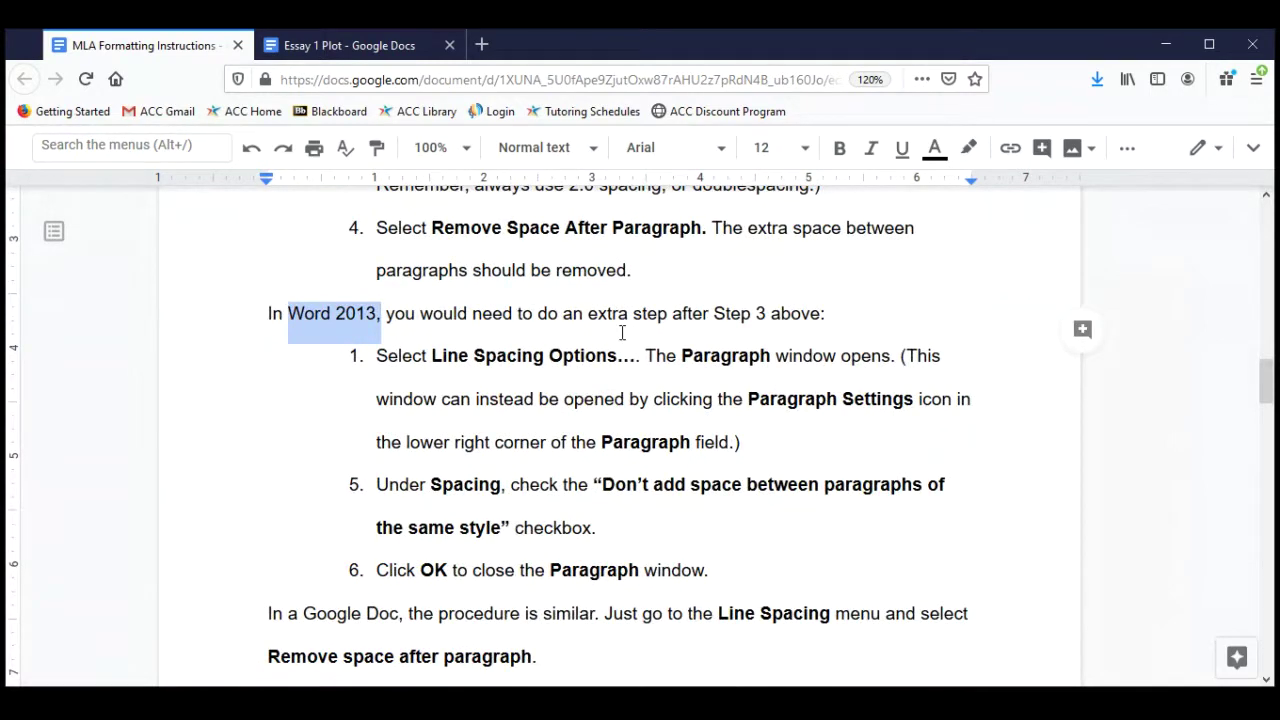
{"action": "scroll", "coordinate": [622, 332], "scroll_direction": "up", "scroll_amount": 6}
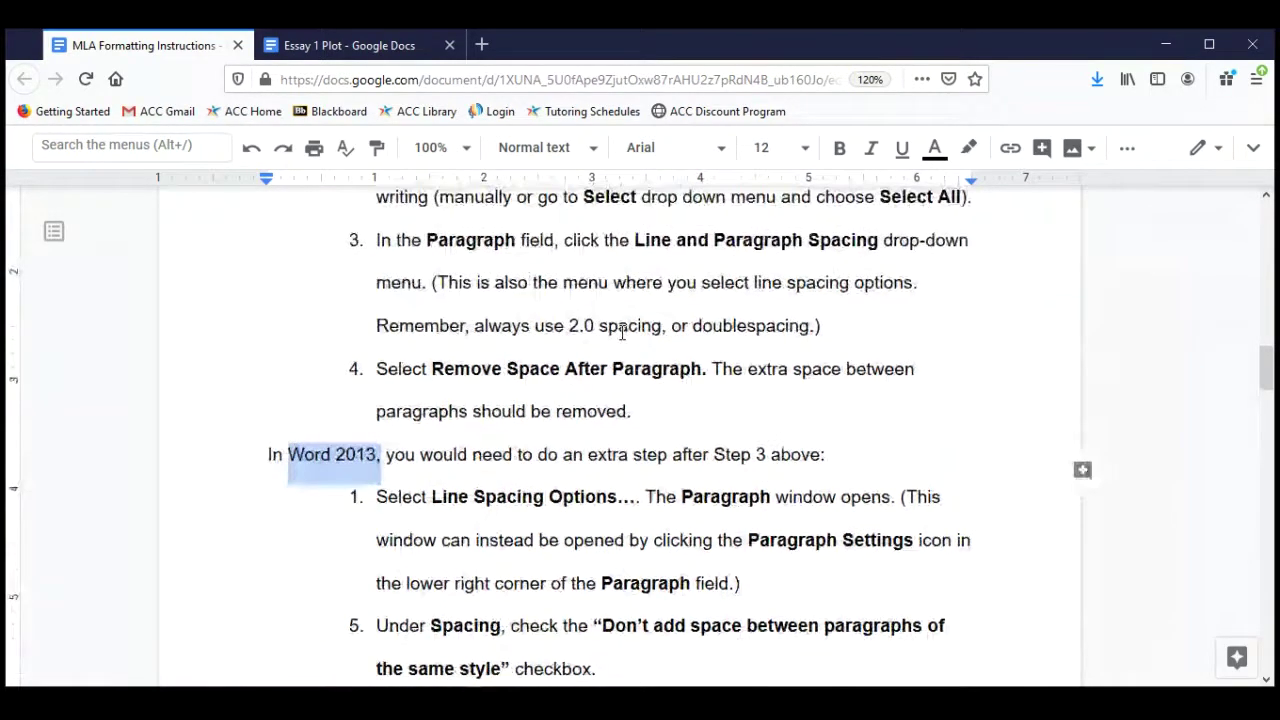
{"action": "scroll", "coordinate": [622, 332], "scroll_direction": "up", "scroll_amount": 1}
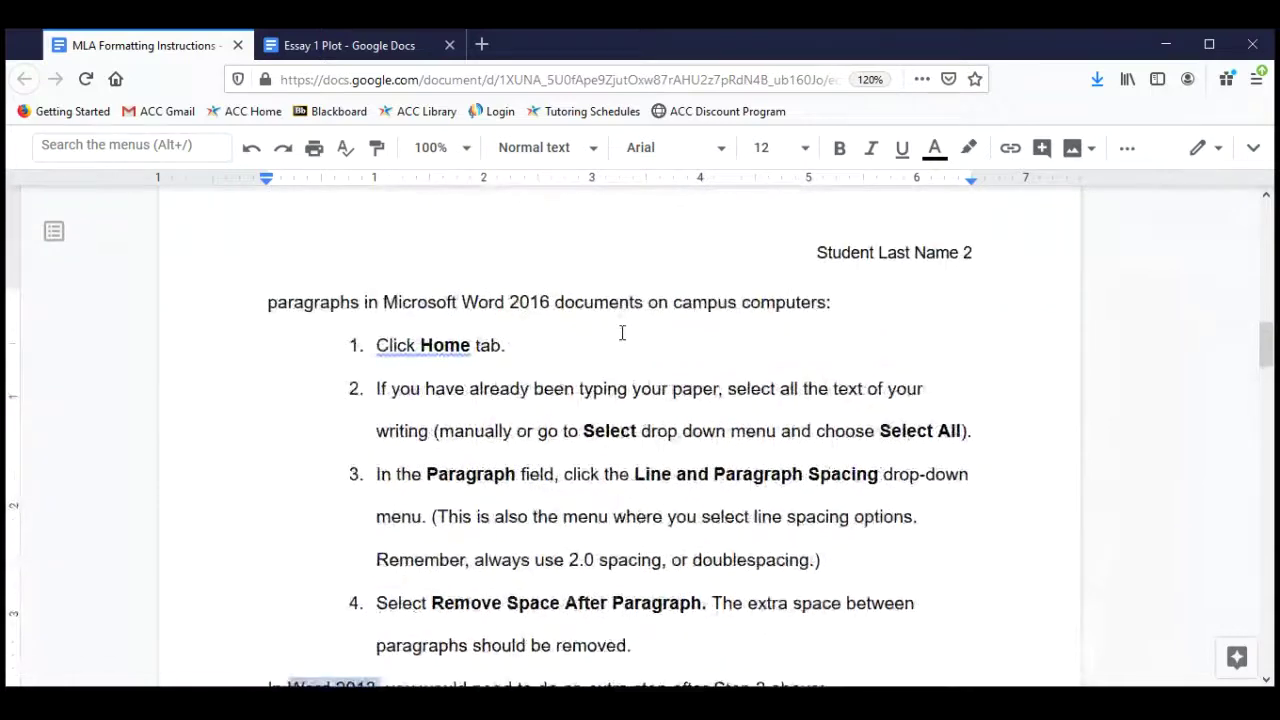
{"action": "scroll", "coordinate": [622, 332], "scroll_direction": "down", "scroll_amount": 4}
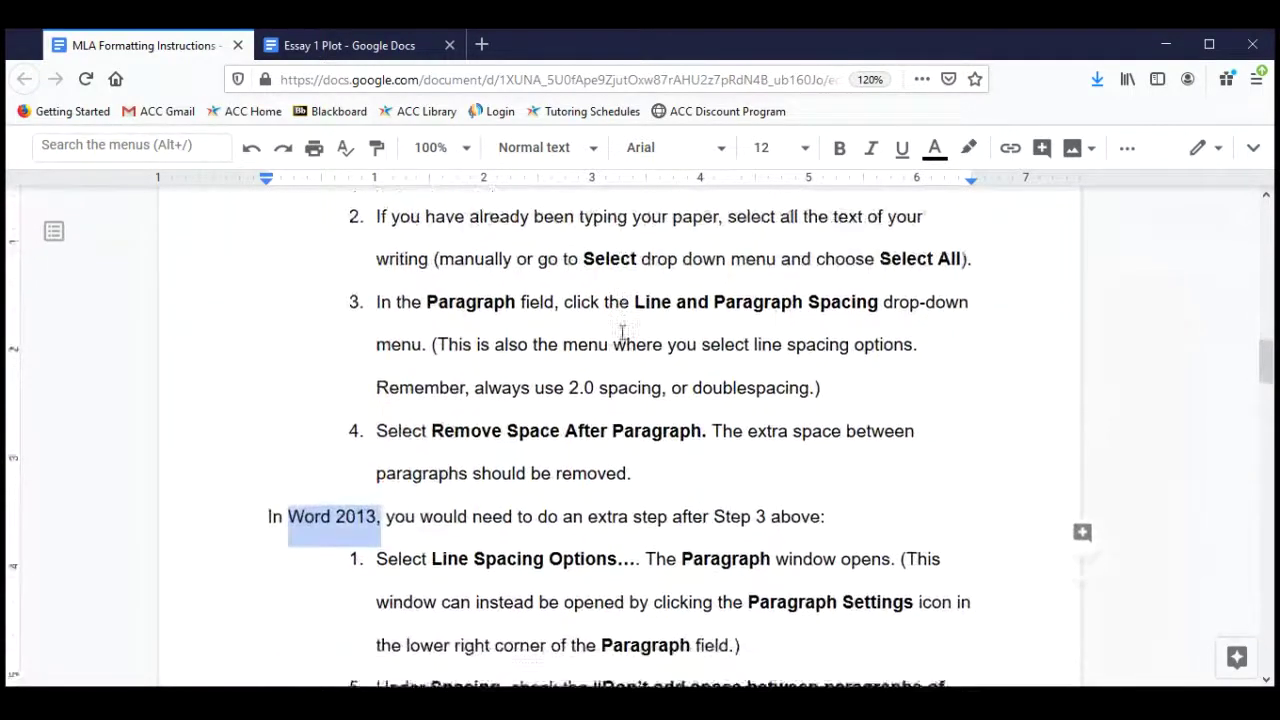
{"action": "scroll", "coordinate": [622, 332], "scroll_direction": "down", "scroll_amount": 1}
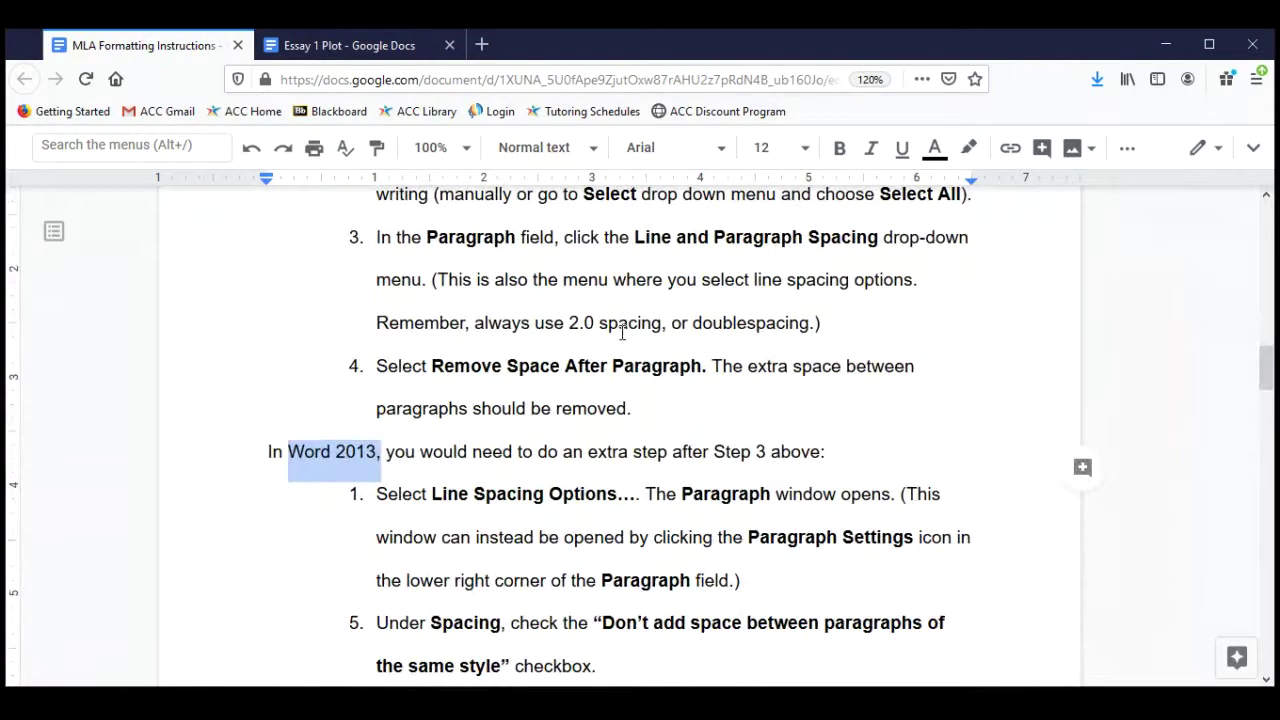
{"action": "scroll", "coordinate": [622, 332], "scroll_direction": "down", "scroll_amount": 2}
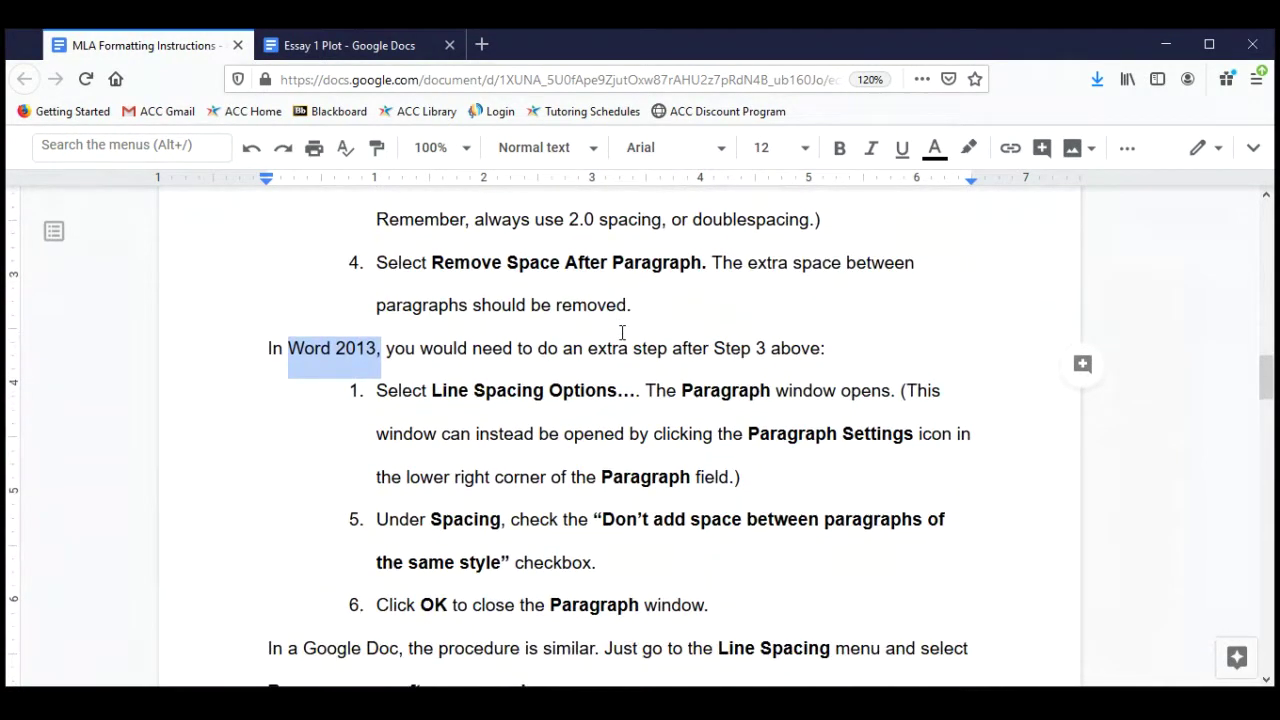
{"action": "scroll", "coordinate": [622, 332], "scroll_direction": "down", "scroll_amount": 4}
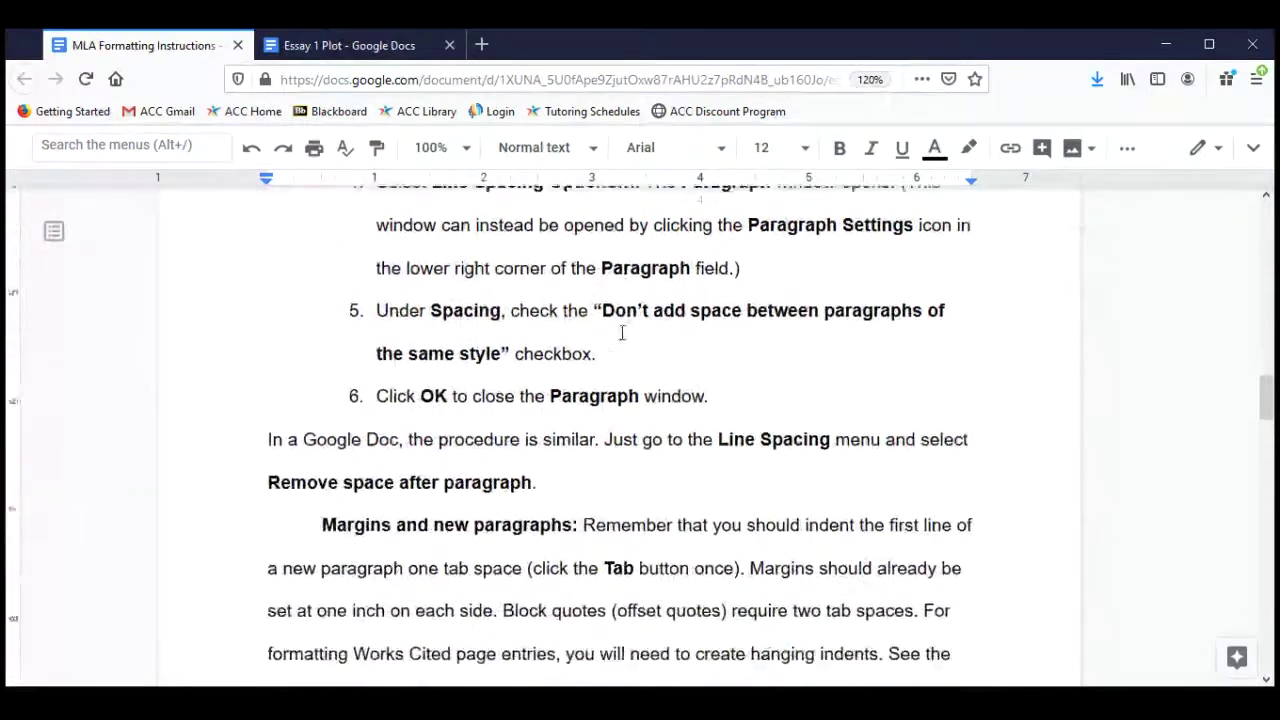
{"action": "scroll", "coordinate": [622, 332], "scroll_direction": "up", "scroll_amount": 4}
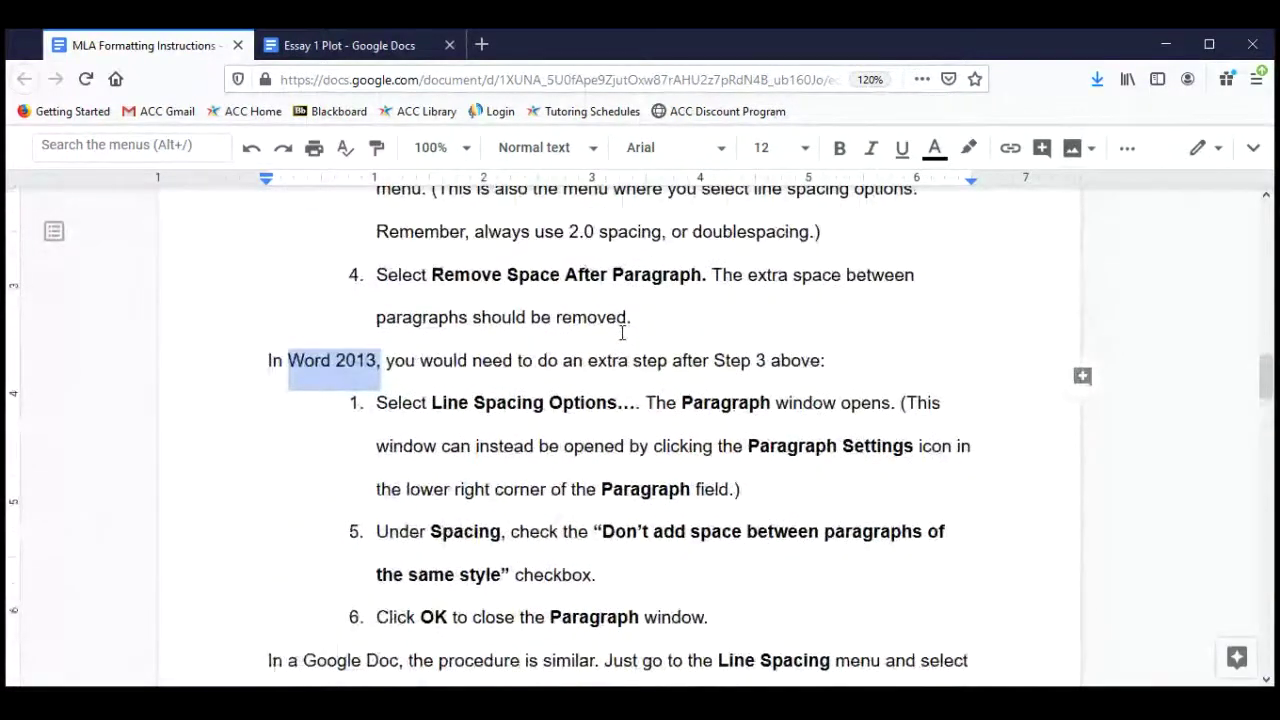
{"action": "scroll", "coordinate": [622, 332], "scroll_direction": "up", "scroll_amount": 2}
{"action": "scroll", "coordinate": [622, 332], "scroll_direction": "up", "scroll_amount": 5}
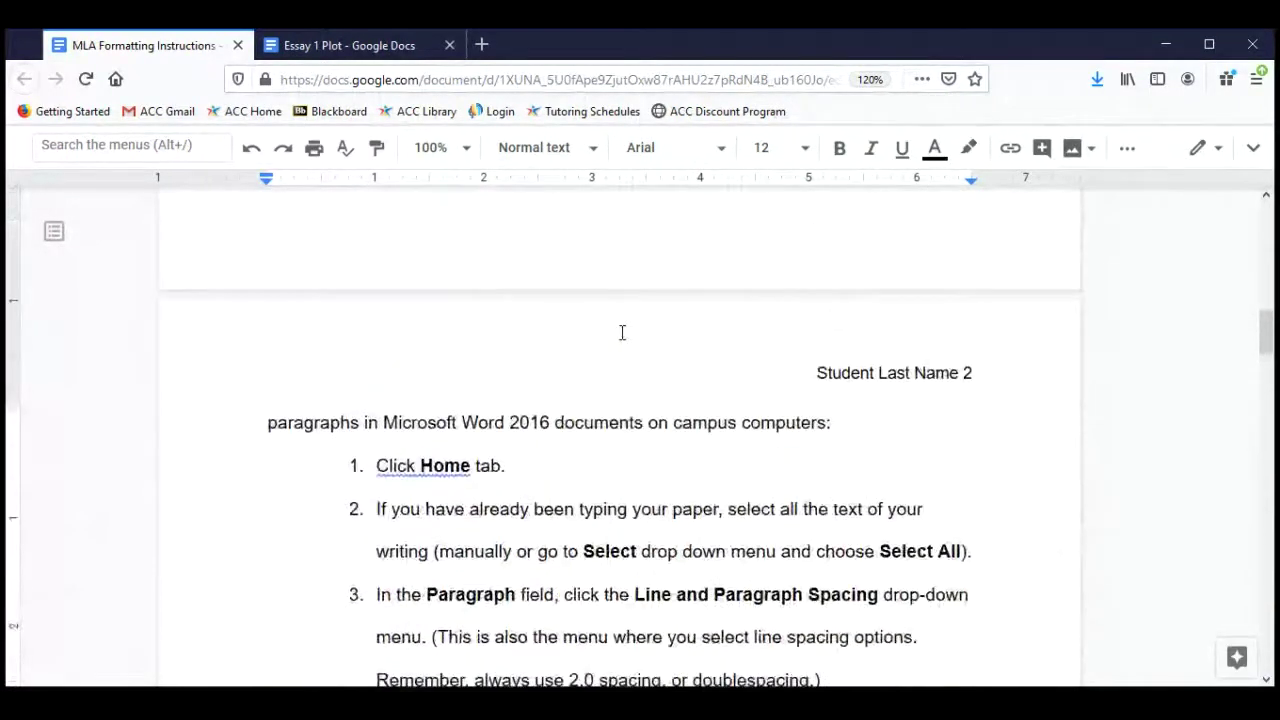
{"action": "scroll", "coordinate": [622, 332], "scroll_direction": "down", "scroll_amount": 10}
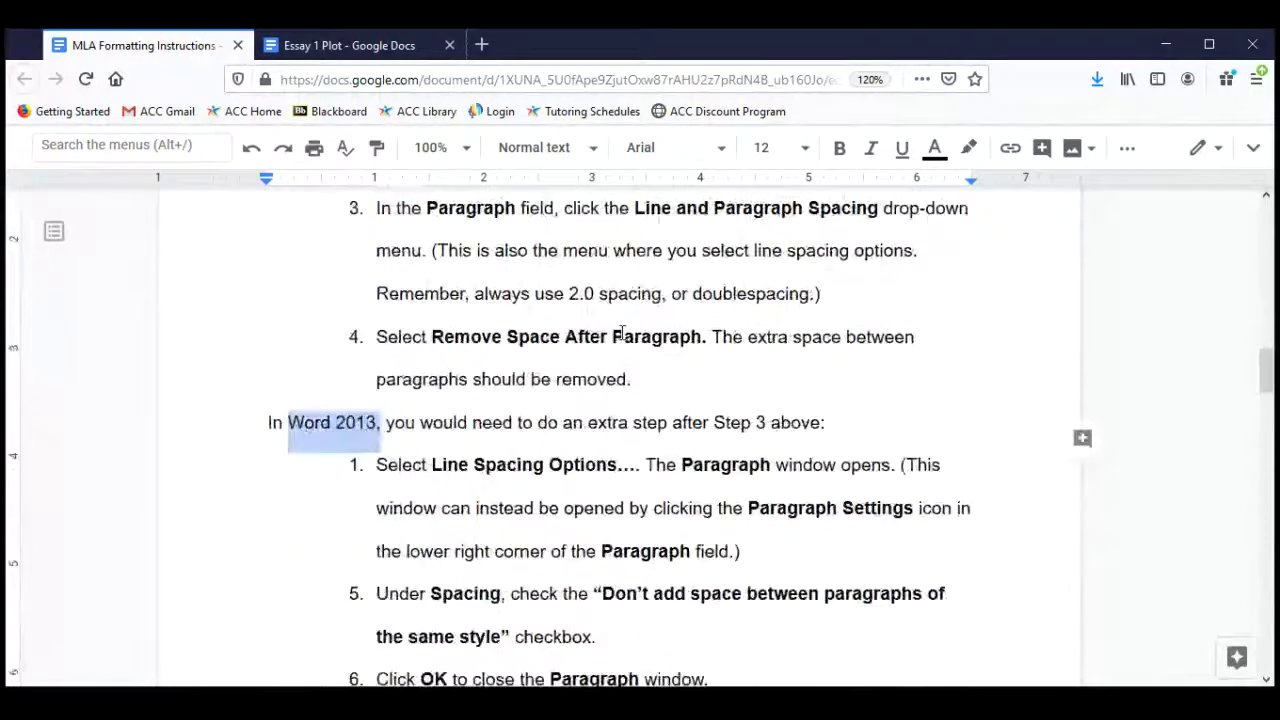
{"action": "scroll", "coordinate": [622, 332], "scroll_direction": "down", "scroll_amount": 2}
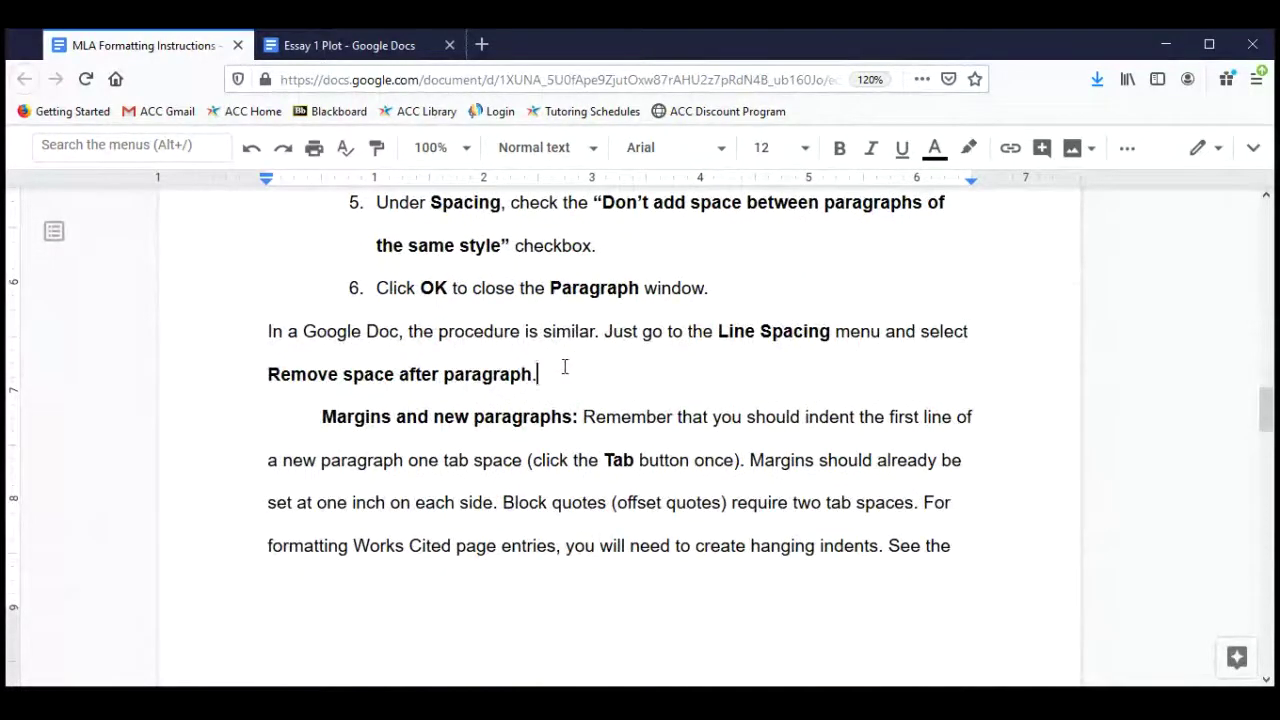
{"action": "left_click_drag", "start_coordinate": [563, 366], "coordinate": [289, 345]}
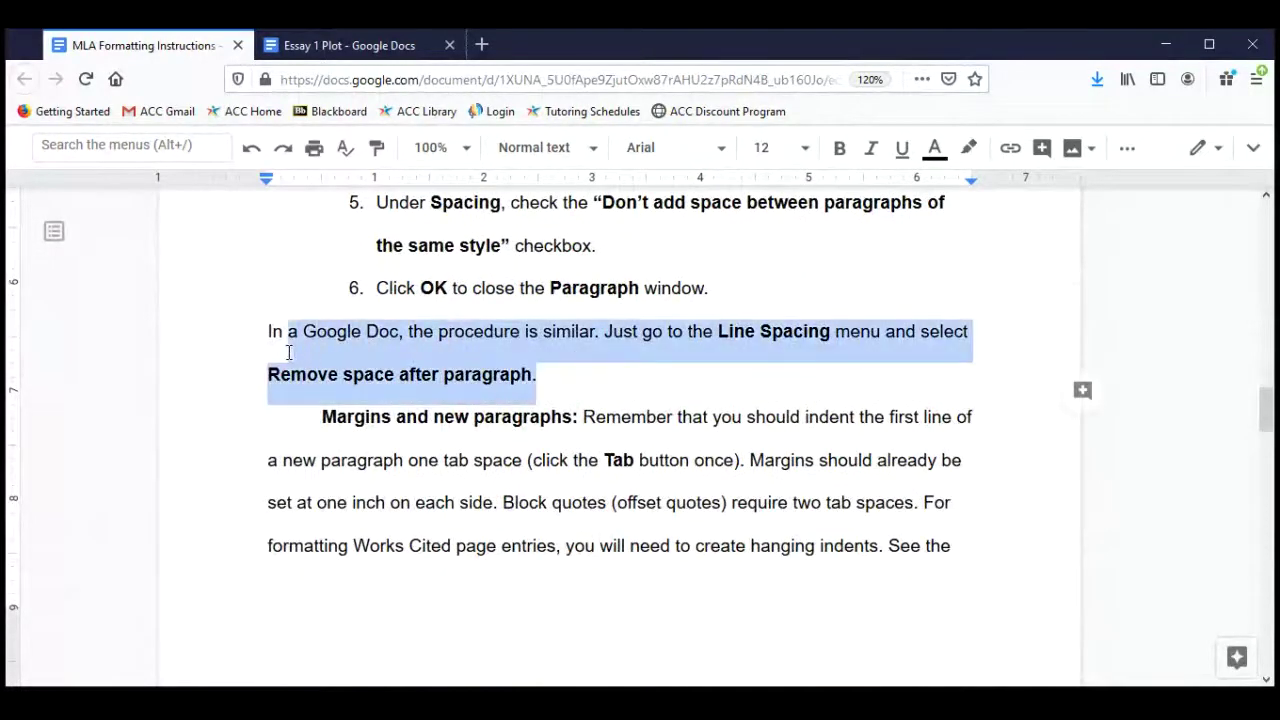
{"action": "left_click", "coordinate": [565, 375]}
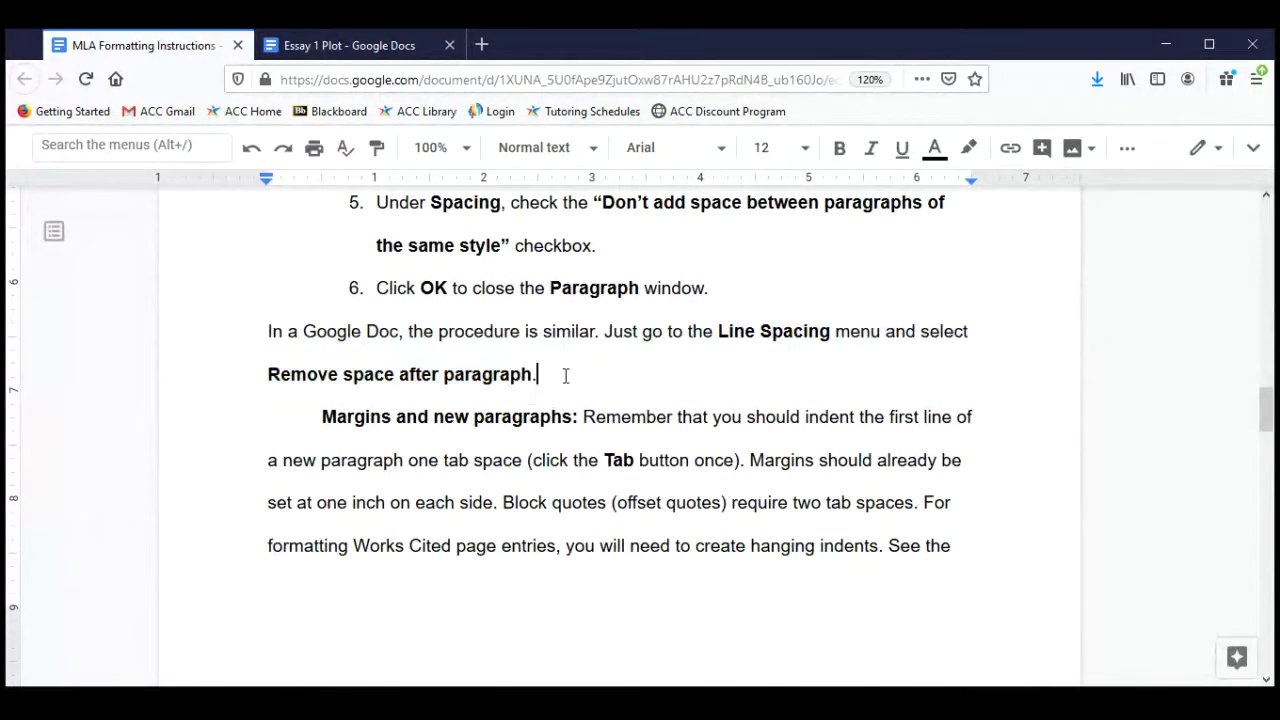
In the Essay 1 Plot document, select all text and remove the space after each paragraph.
{"action": "left_click", "coordinate": [375, 47]}
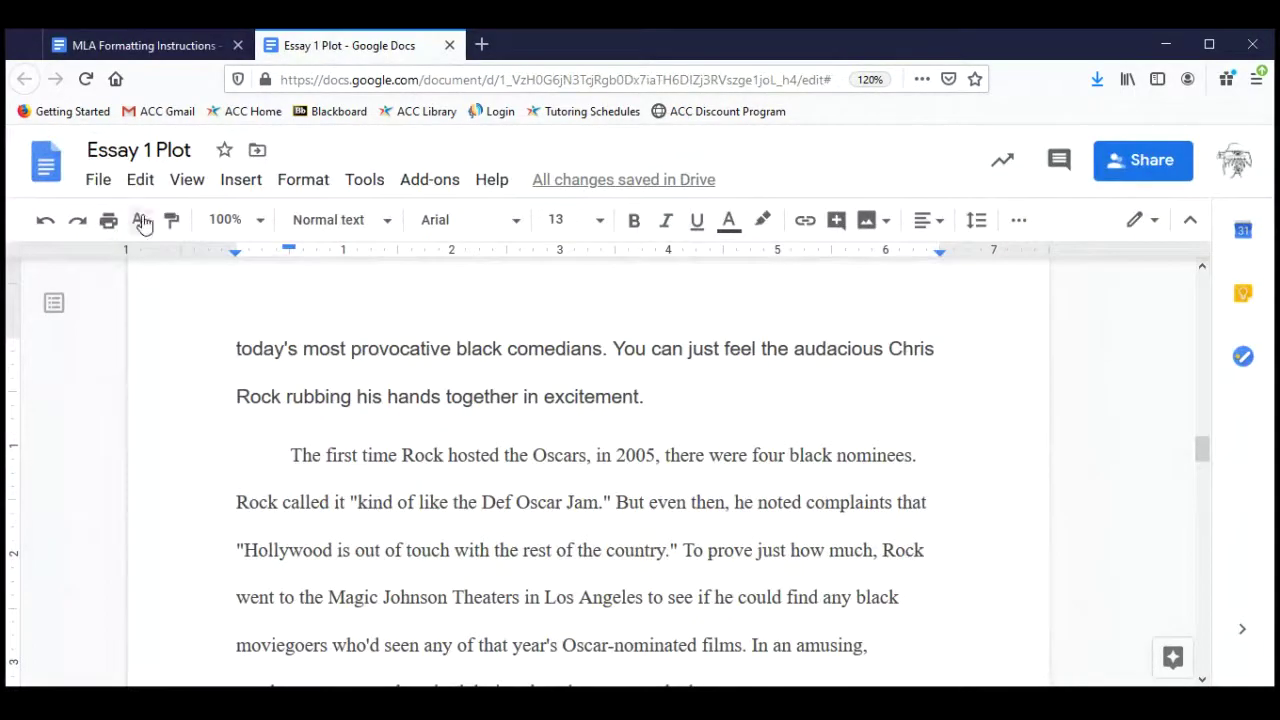
{"action": "left_click", "coordinate": [139, 181]}
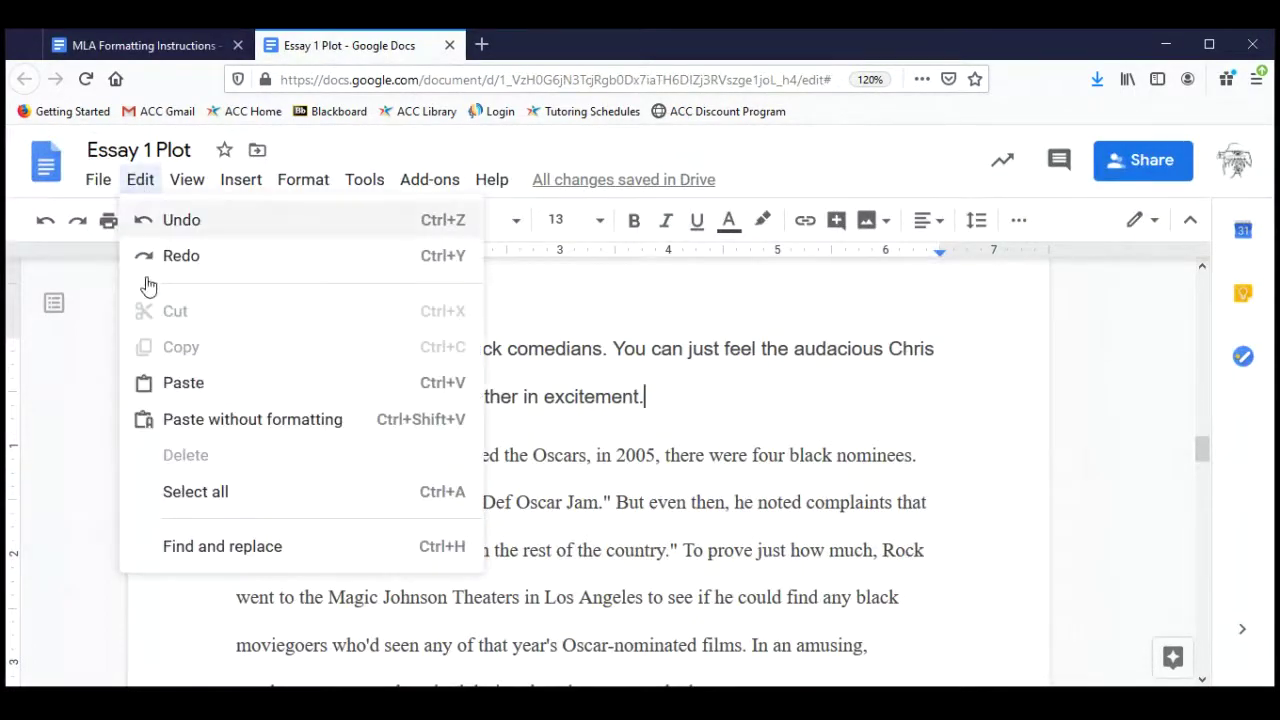
{"action": "left_click", "coordinate": [184, 490]}
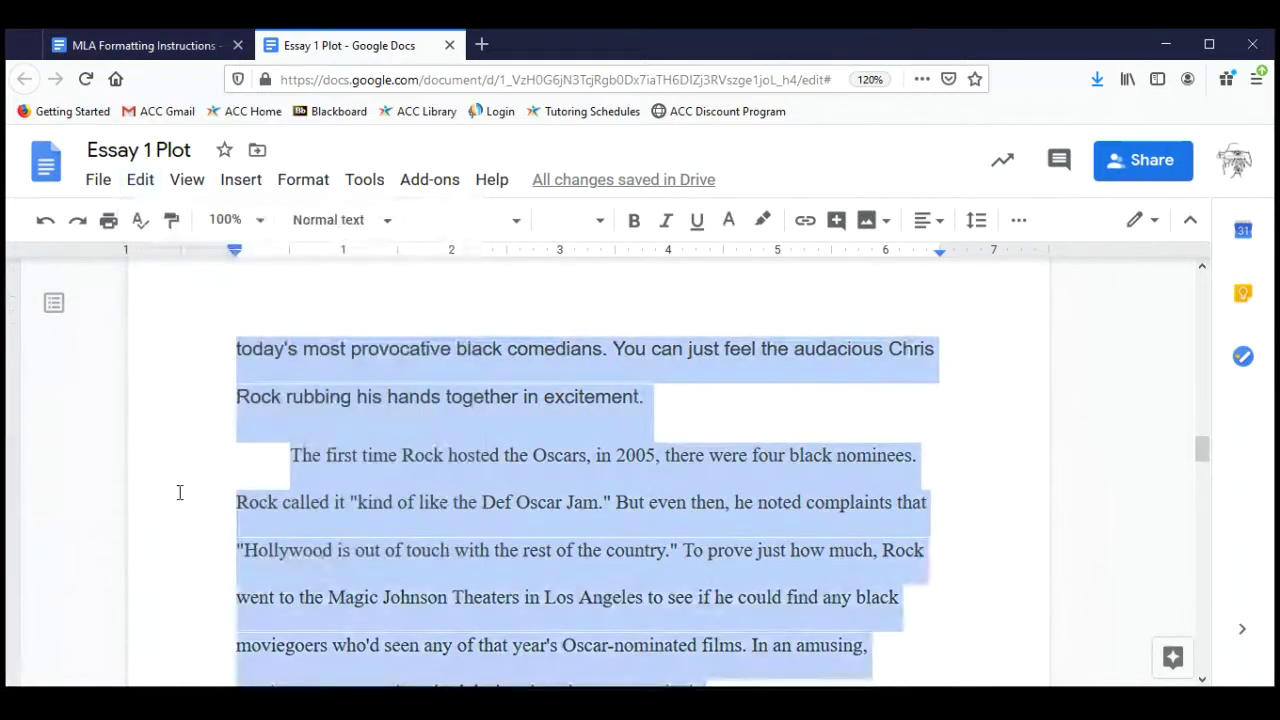
{"action": "left_click", "coordinate": [977, 222]}
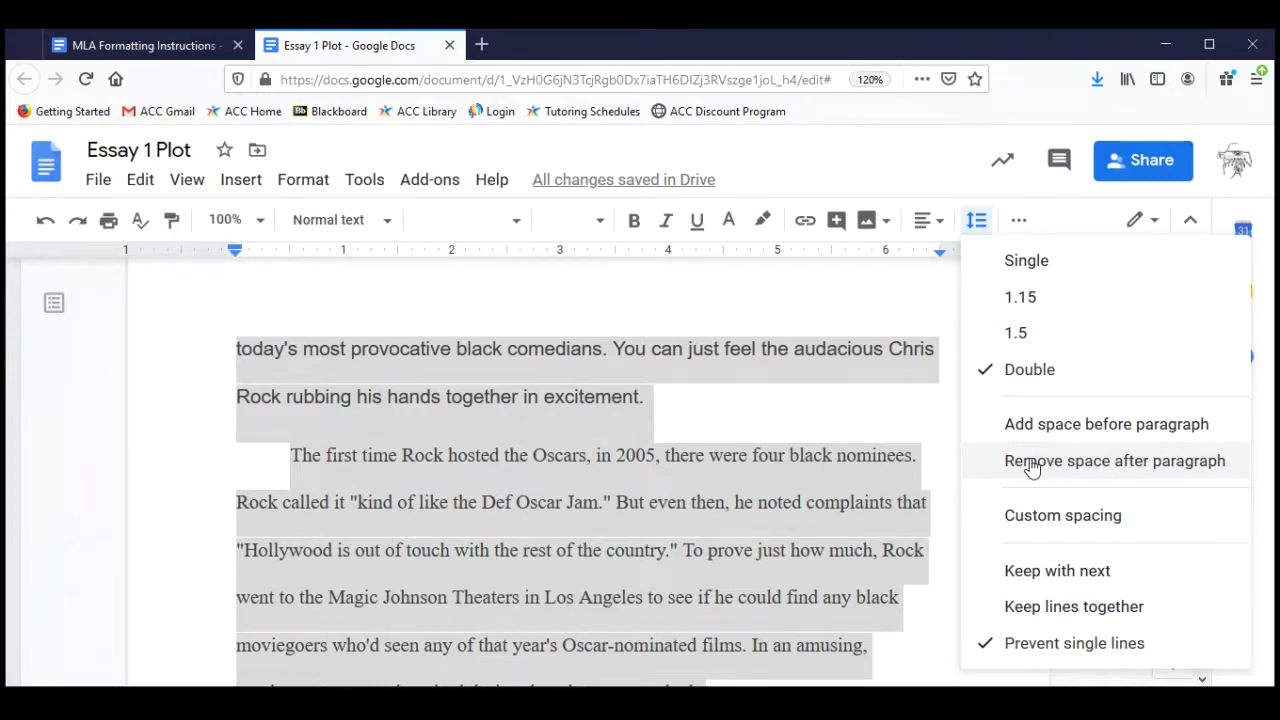
{"action": "left_click", "coordinate": [1032, 462]}
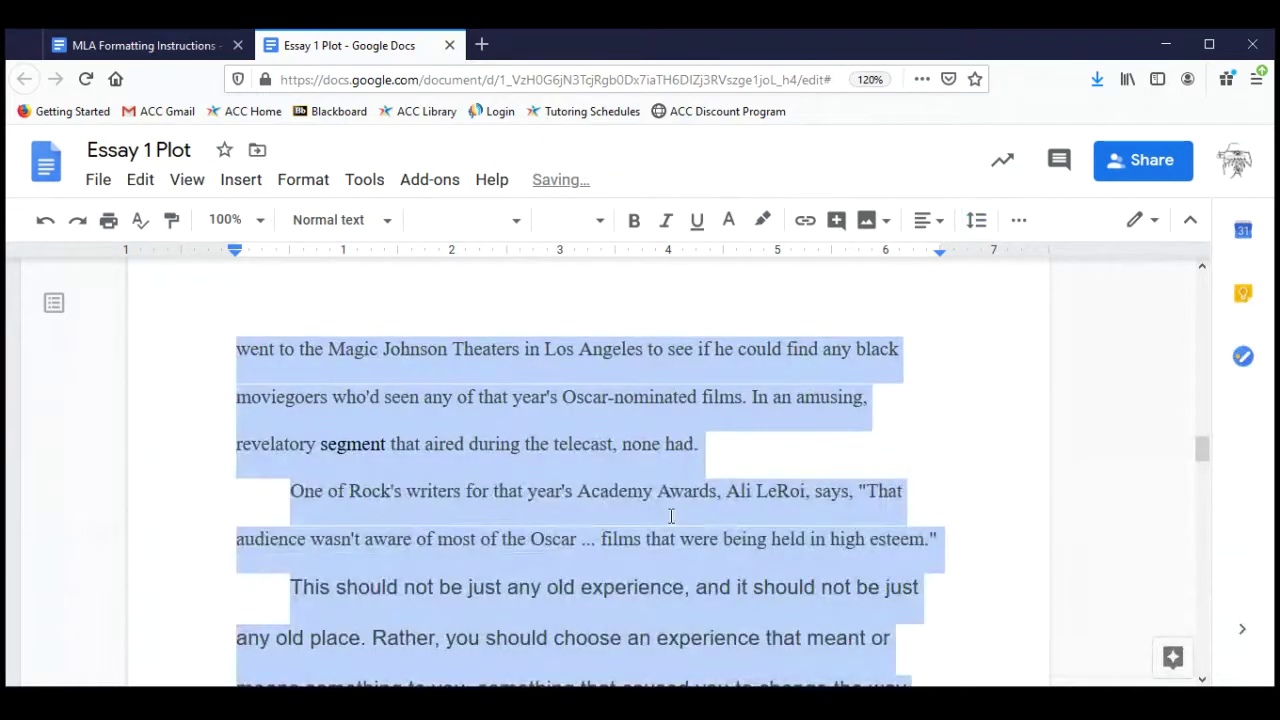
Deselect the text and scroll through the essay to check the tightened spacing.
{"action": "scroll", "coordinate": [671, 515], "scroll_direction": "down", "scroll_amount": 3}
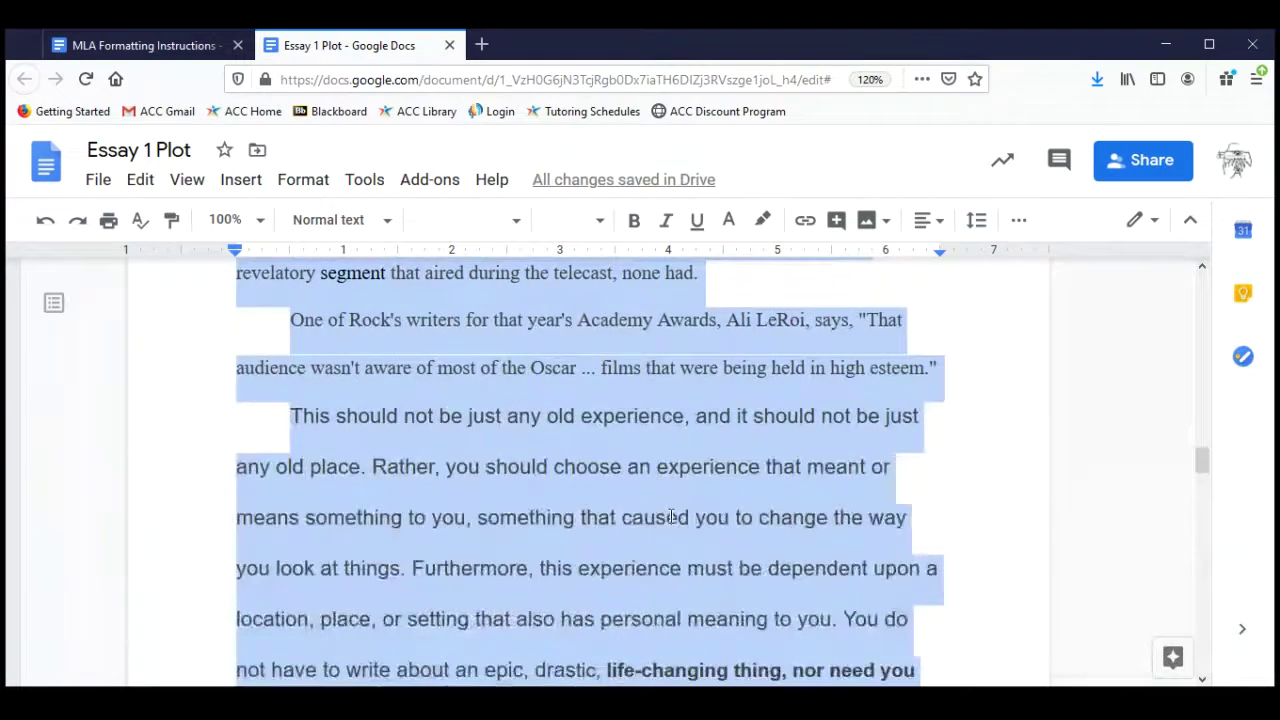
{"action": "left_click", "coordinate": [671, 515]}
{"action": "scroll", "coordinate": [549, 408], "scroll_direction": "up", "scroll_amount": 2}
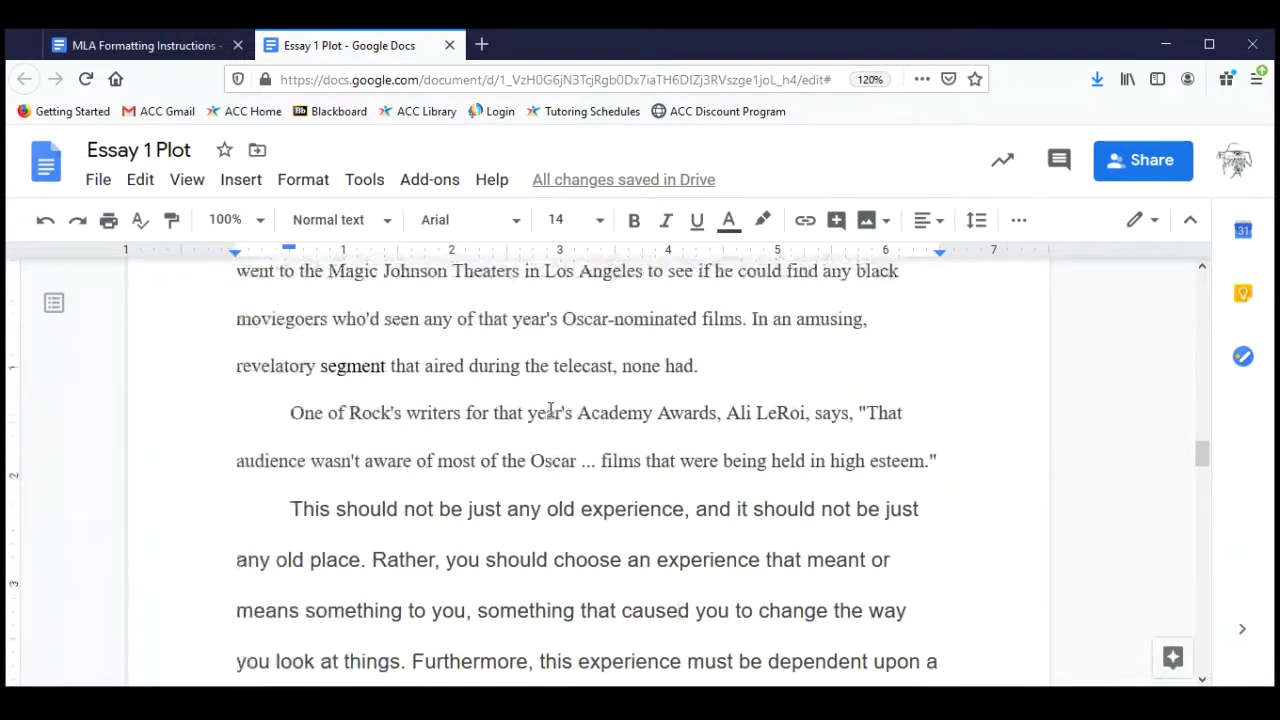
{"action": "scroll", "coordinate": [621, 443], "scroll_direction": "down", "scroll_amount": 5}
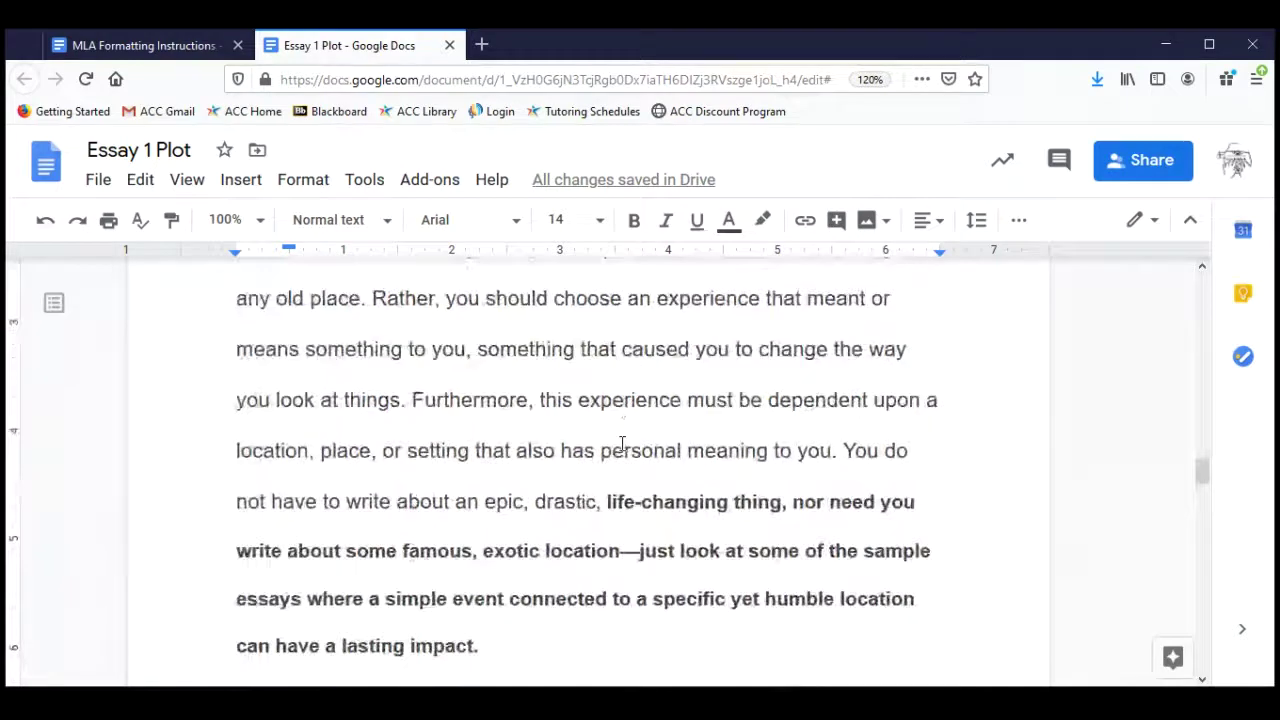
{"action": "scroll", "coordinate": [621, 443], "scroll_direction": "up", "scroll_amount": 10}
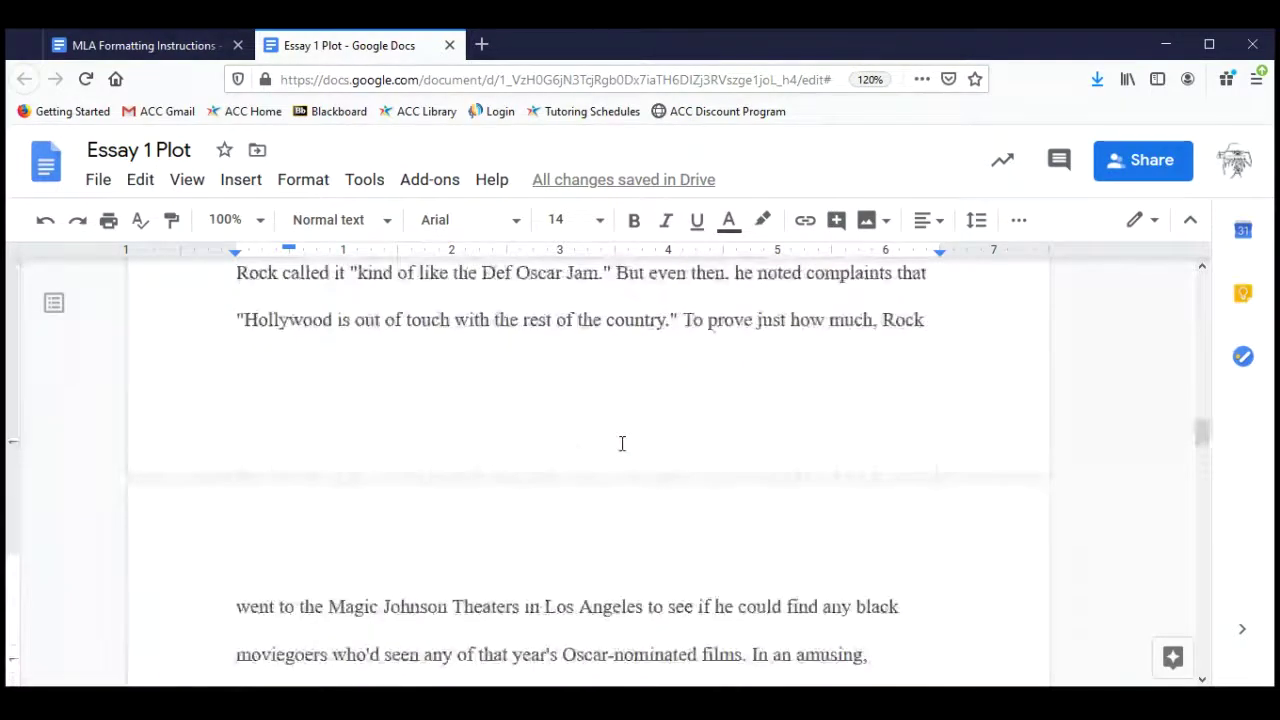
{"action": "scroll", "coordinate": [621, 443], "scroll_direction": "up", "scroll_amount": 10}
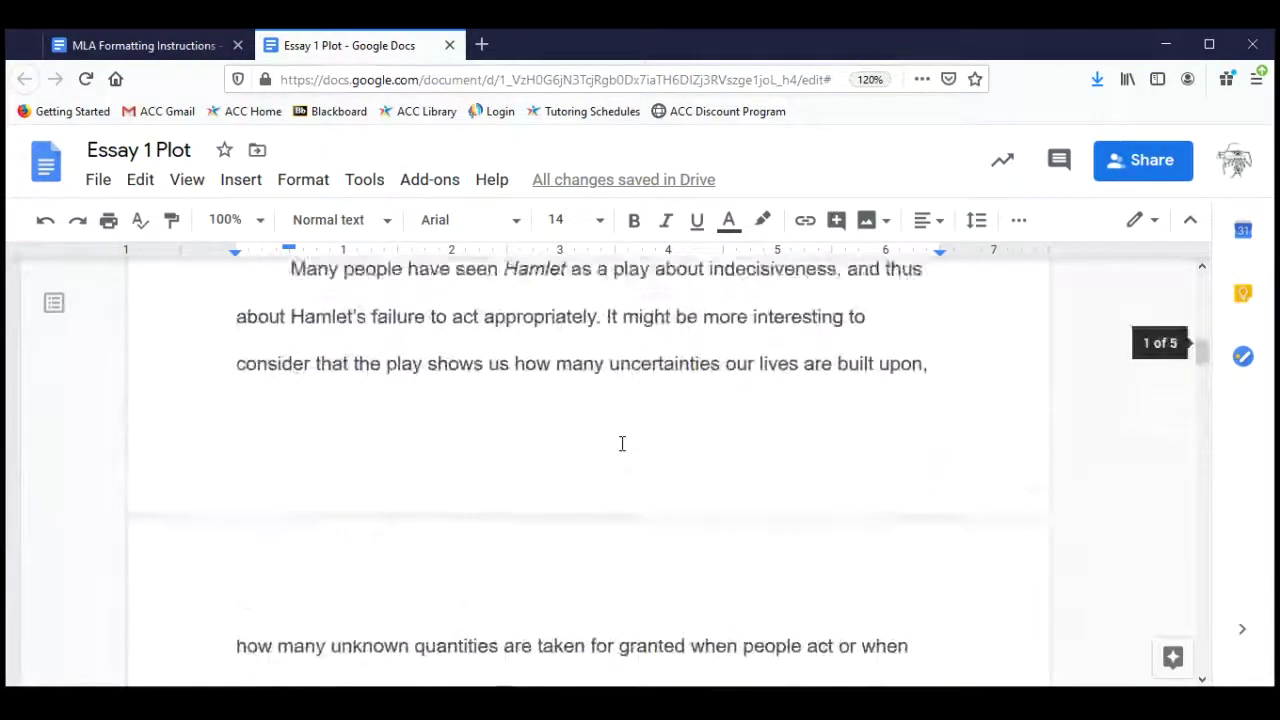
{"action": "scroll", "coordinate": [621, 443], "scroll_direction": "up", "scroll_amount": 5}
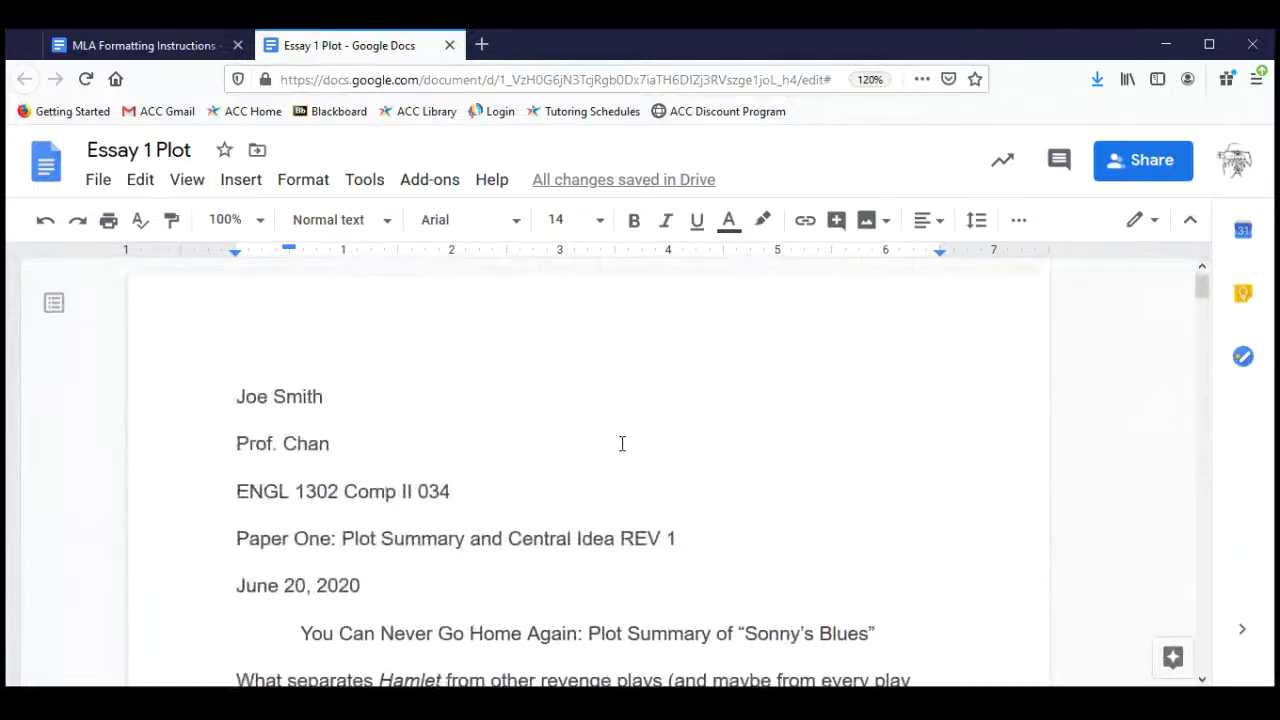
{"action": "scroll", "coordinate": [621, 443], "scroll_direction": "down", "scroll_amount": 2}
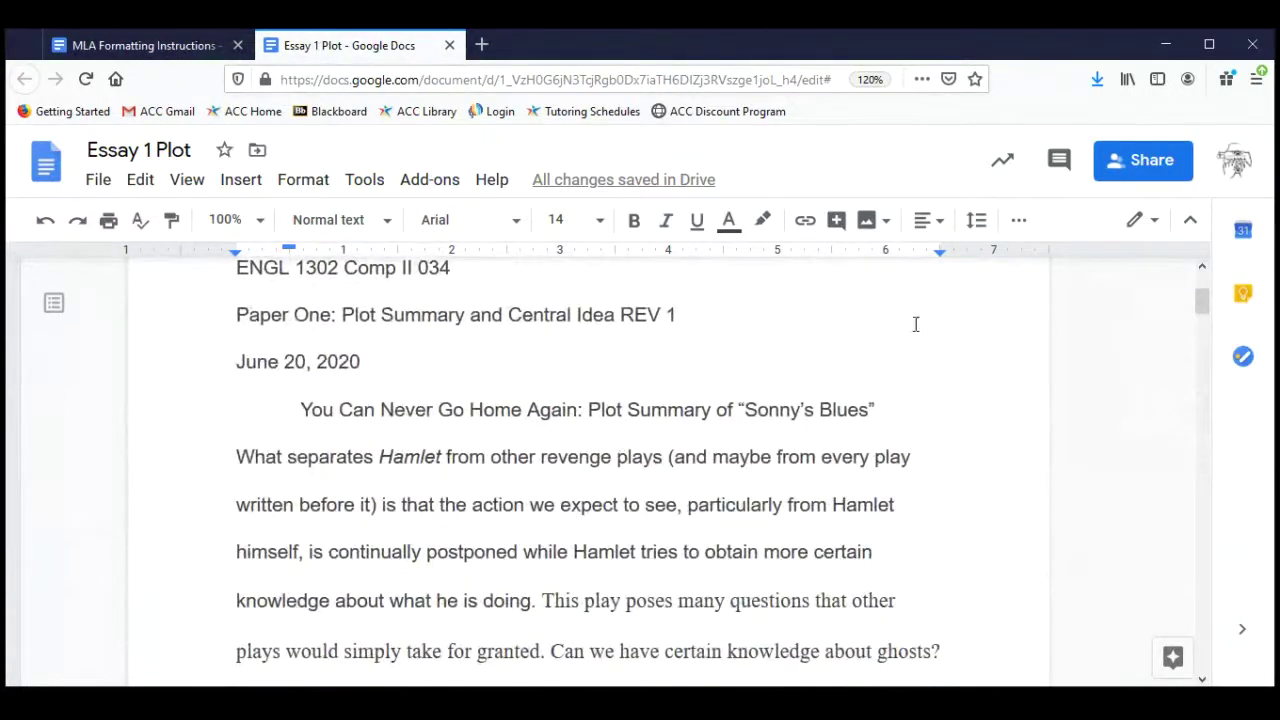
{"action": "left_click", "coordinate": [977, 222]}
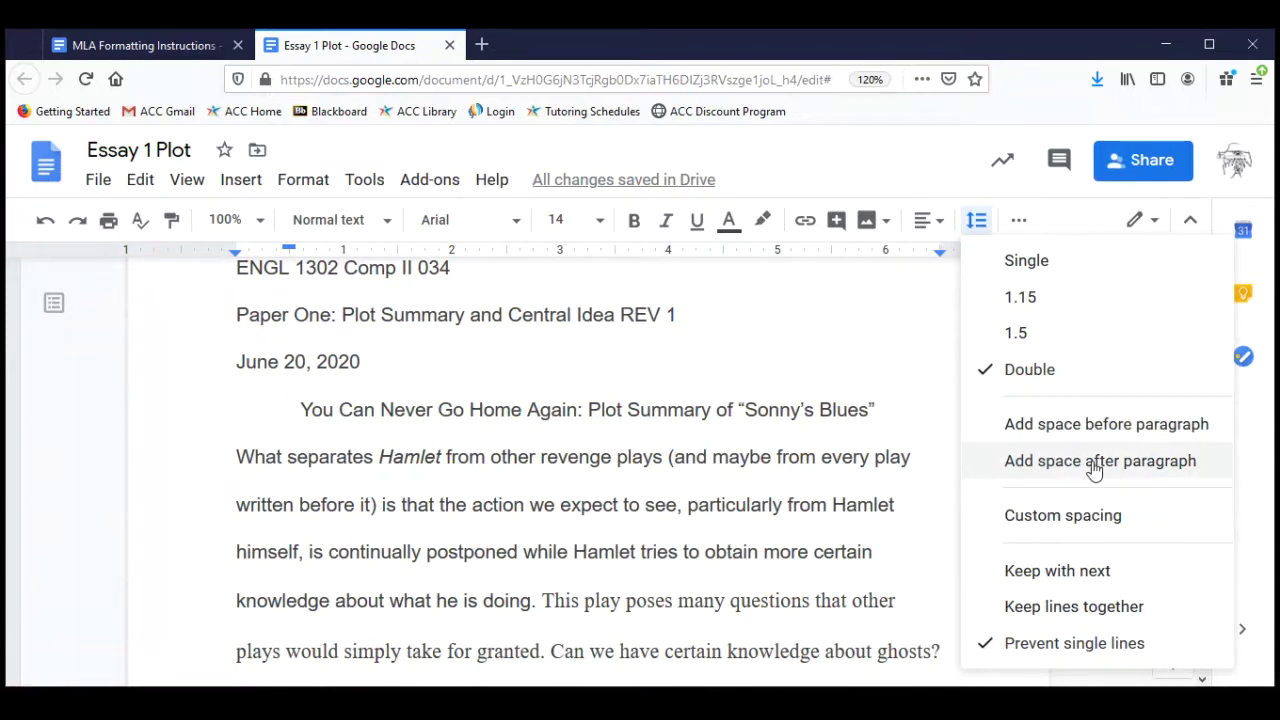
{"action": "left_click", "coordinate": [894, 442]}
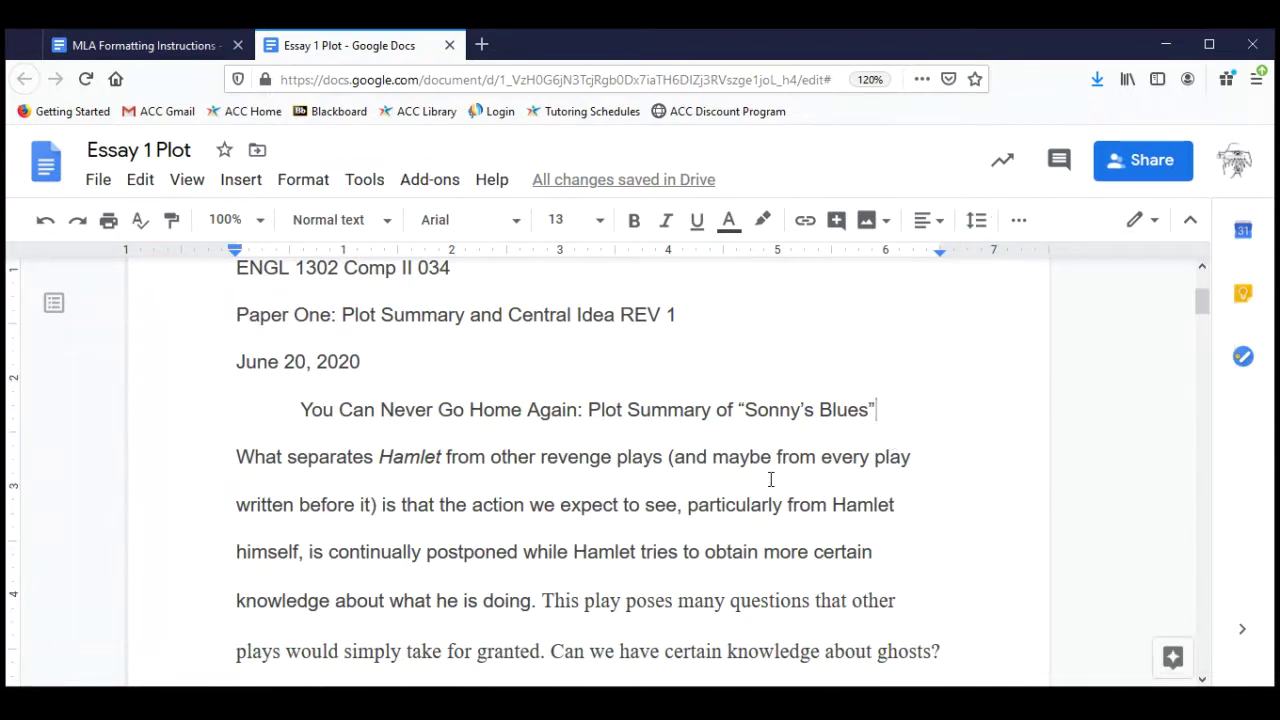
{"action": "scroll", "coordinate": [770, 481], "scroll_direction": "down", "scroll_amount": 1}
{"action": "scroll", "coordinate": [770, 481], "scroll_direction": "down", "scroll_amount": 3}
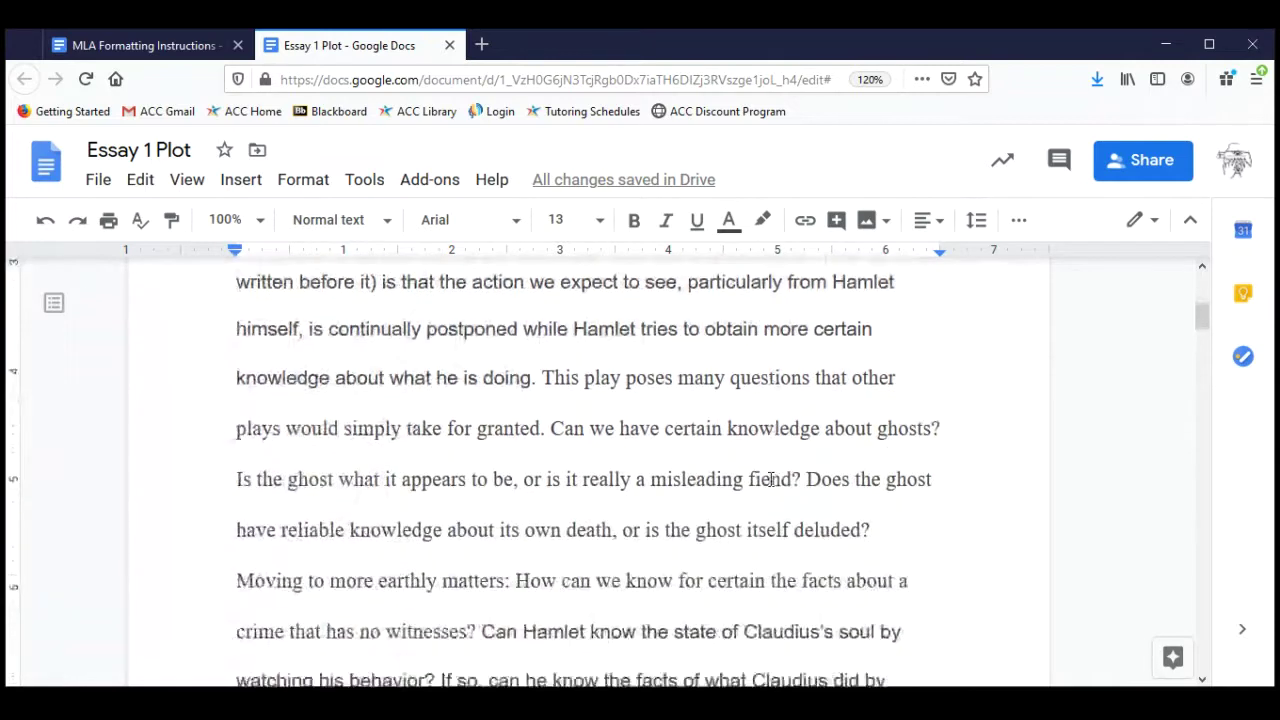
{"action": "scroll", "coordinate": [770, 479], "scroll_direction": "down", "scroll_amount": 1}
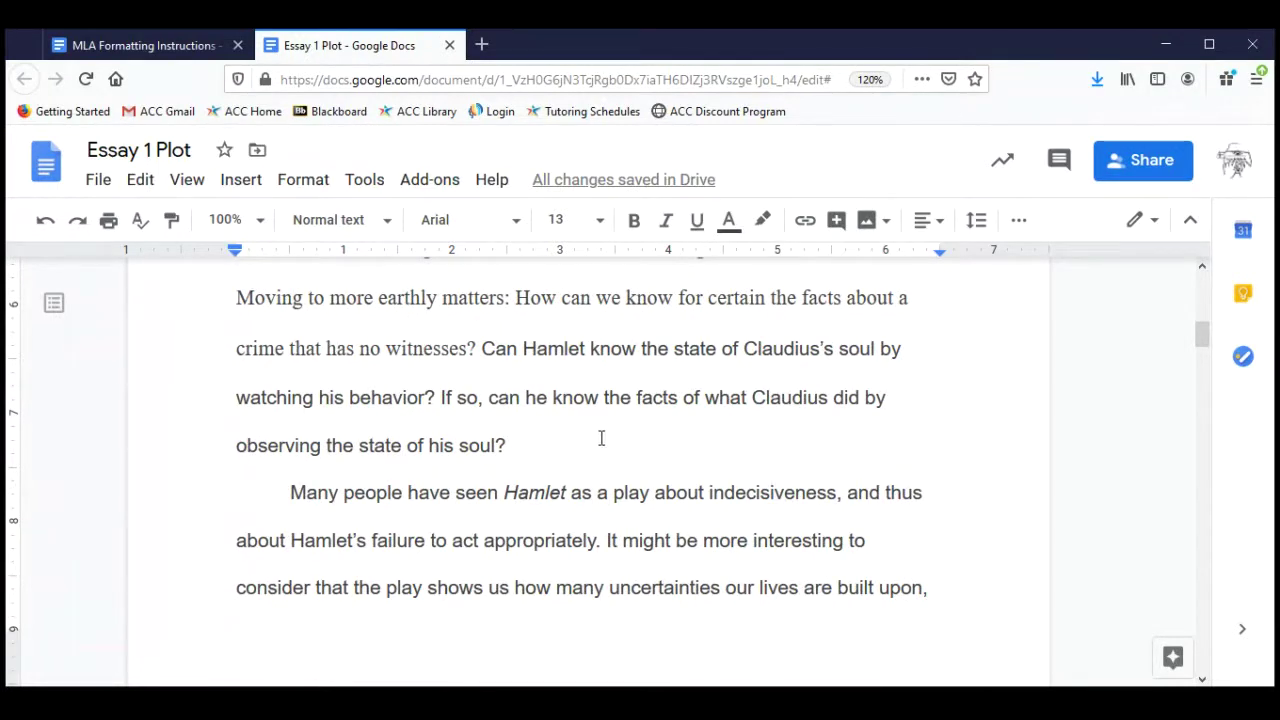
{"action": "scroll", "coordinate": [601, 438], "scroll_direction": "up", "scroll_amount": 8}
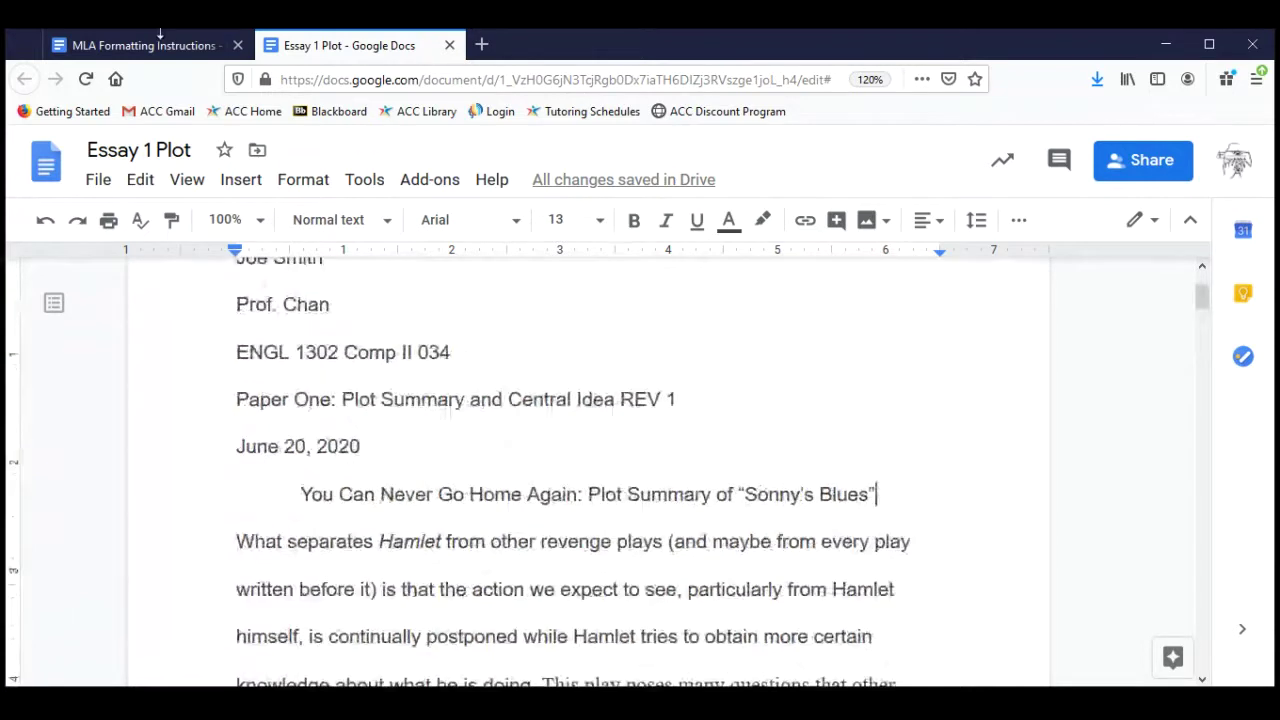
{"action": "left_click", "coordinate": [160, 47]}
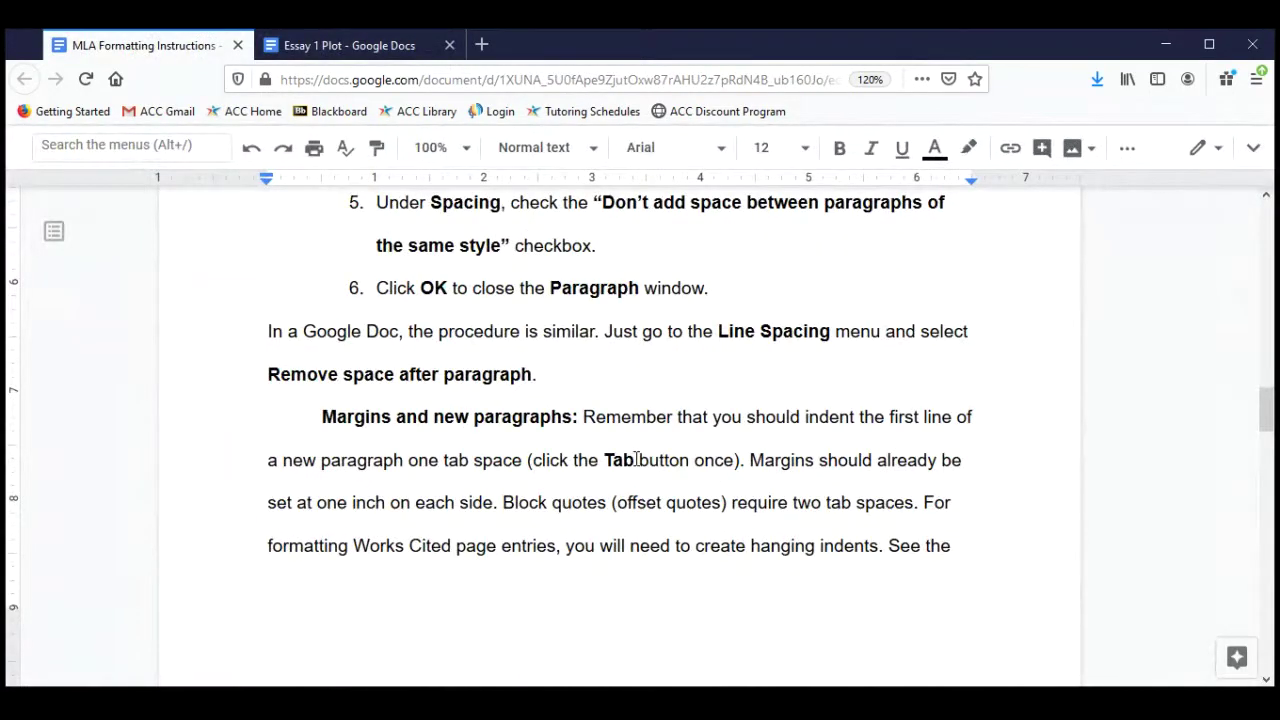
{"action": "scroll", "coordinate": [636, 459], "scroll_direction": "down", "scroll_amount": 3}
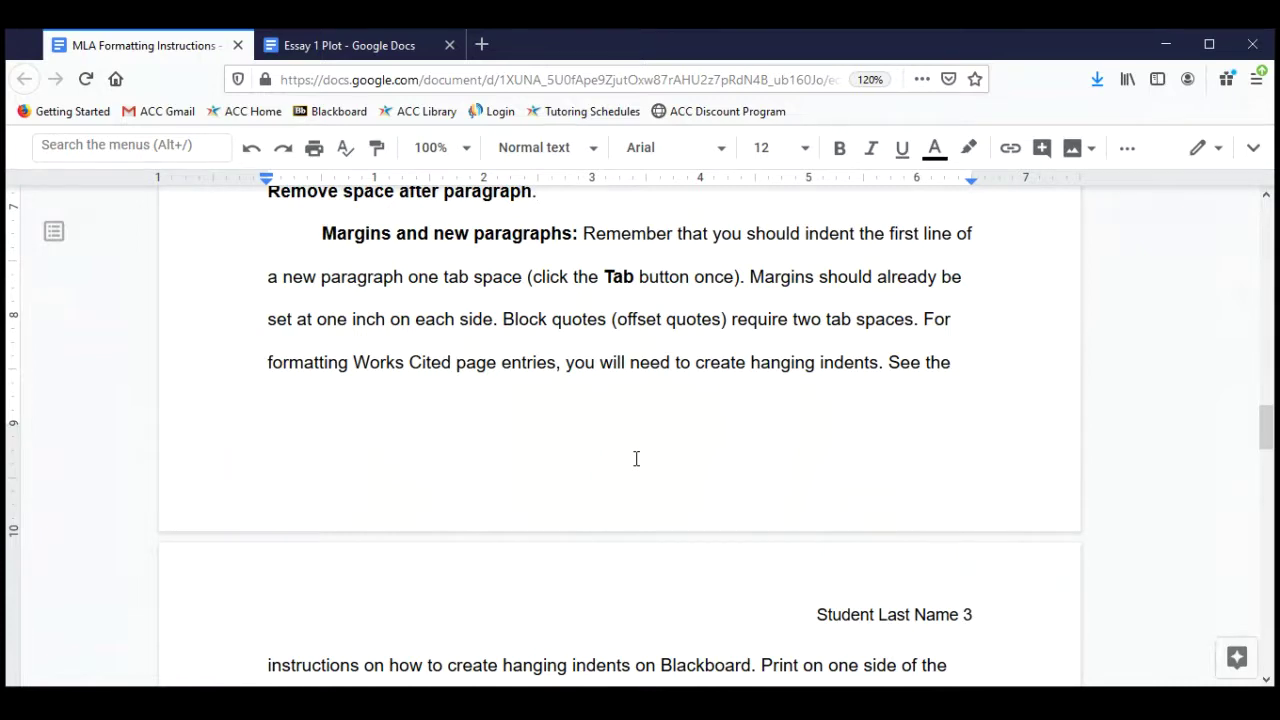
{"action": "scroll", "coordinate": [636, 459], "scroll_direction": "down", "scroll_amount": 1}
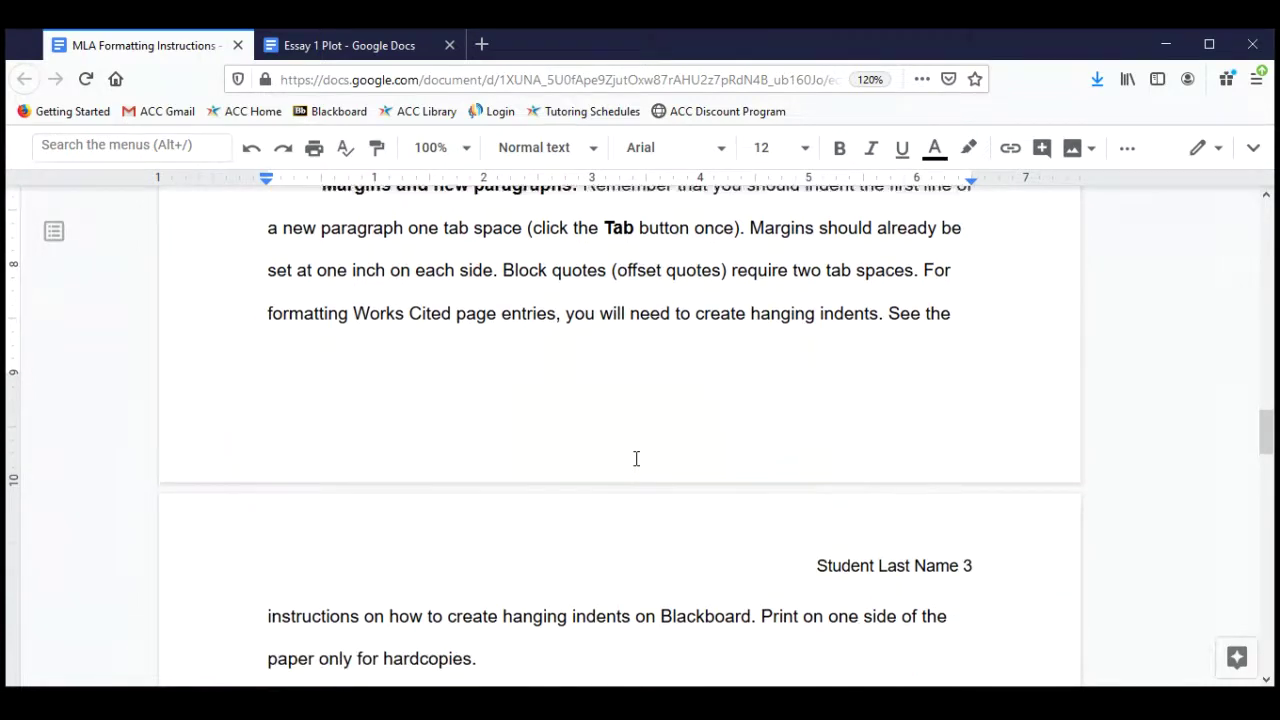
{"action": "scroll", "coordinate": [636, 459], "scroll_direction": "up", "scroll_amount": 2}
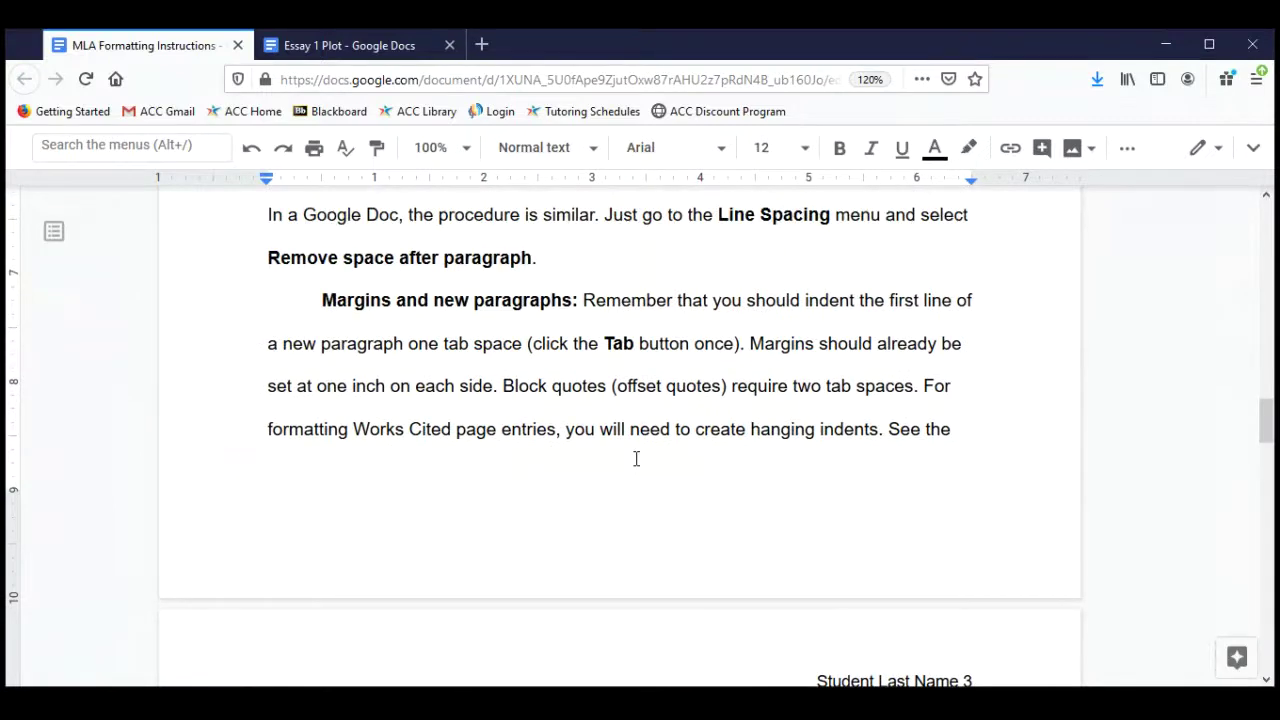
{"action": "scroll", "coordinate": [636, 459], "scroll_direction": "down", "scroll_amount": 3}
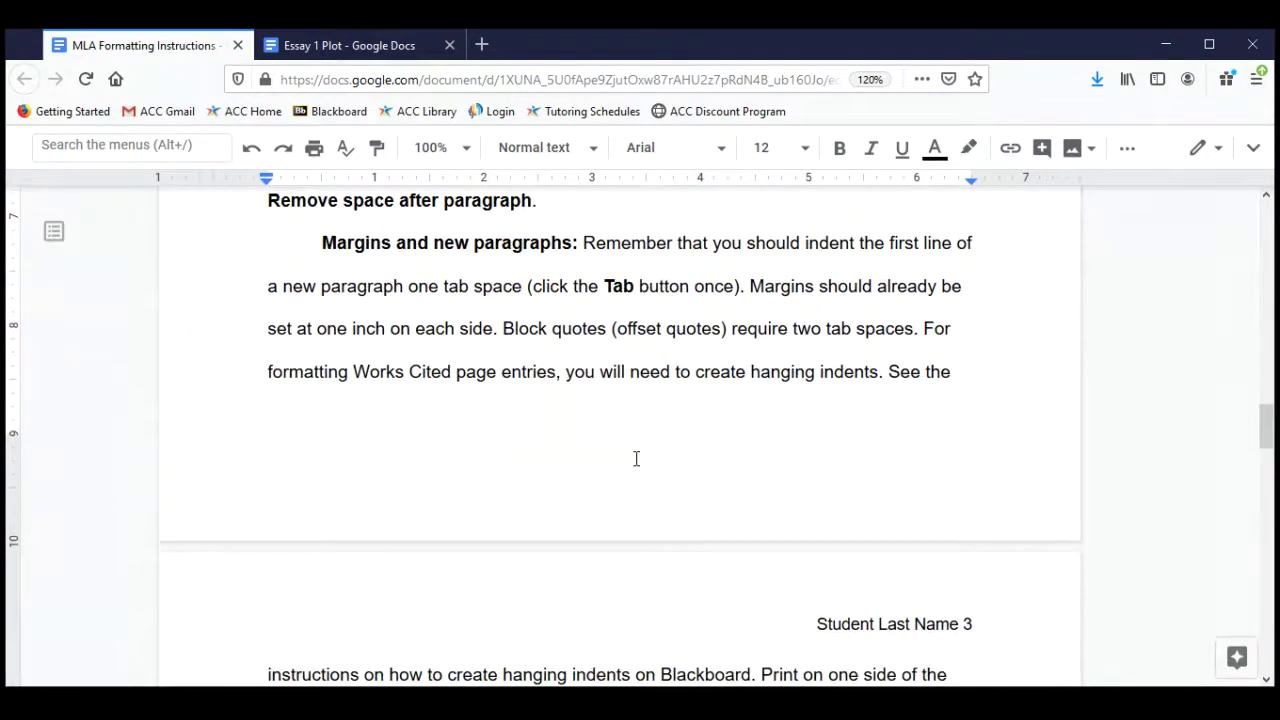
{"action": "scroll", "coordinate": [636, 466], "scroll_direction": "up", "scroll_amount": 2}
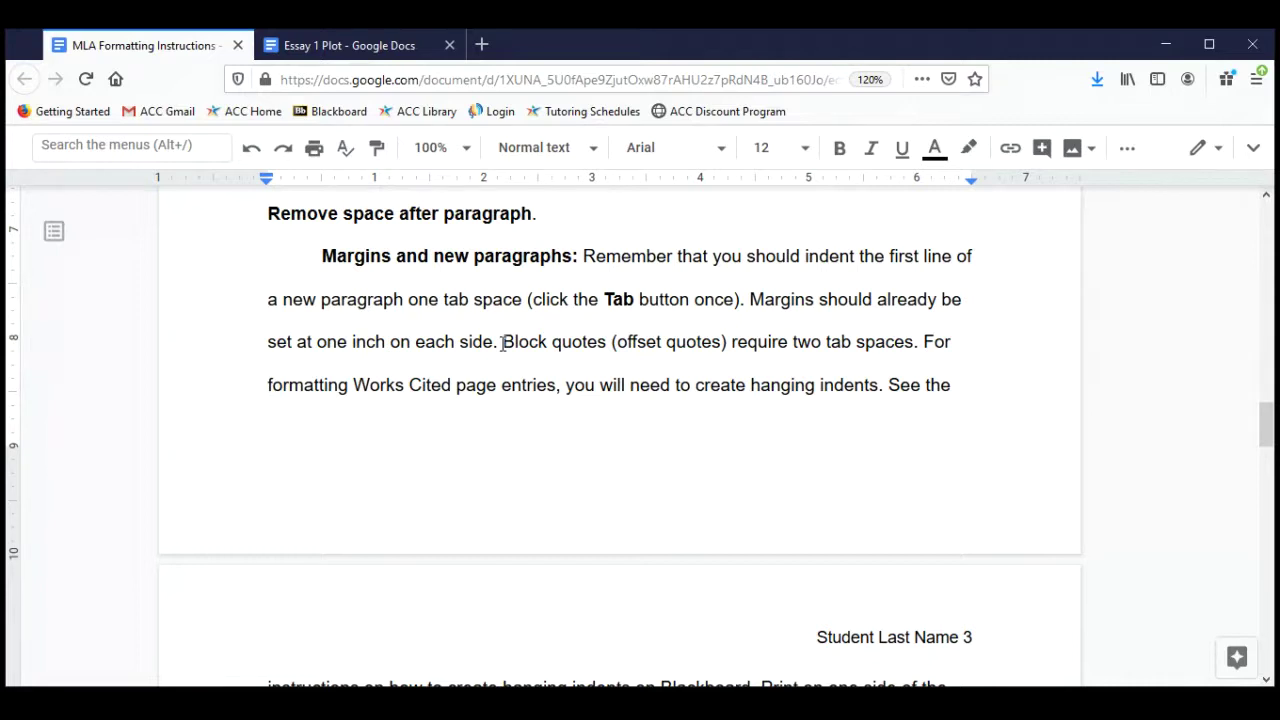
{"action": "left_click_drag", "start_coordinate": [503, 342], "coordinate": [753, 342]}
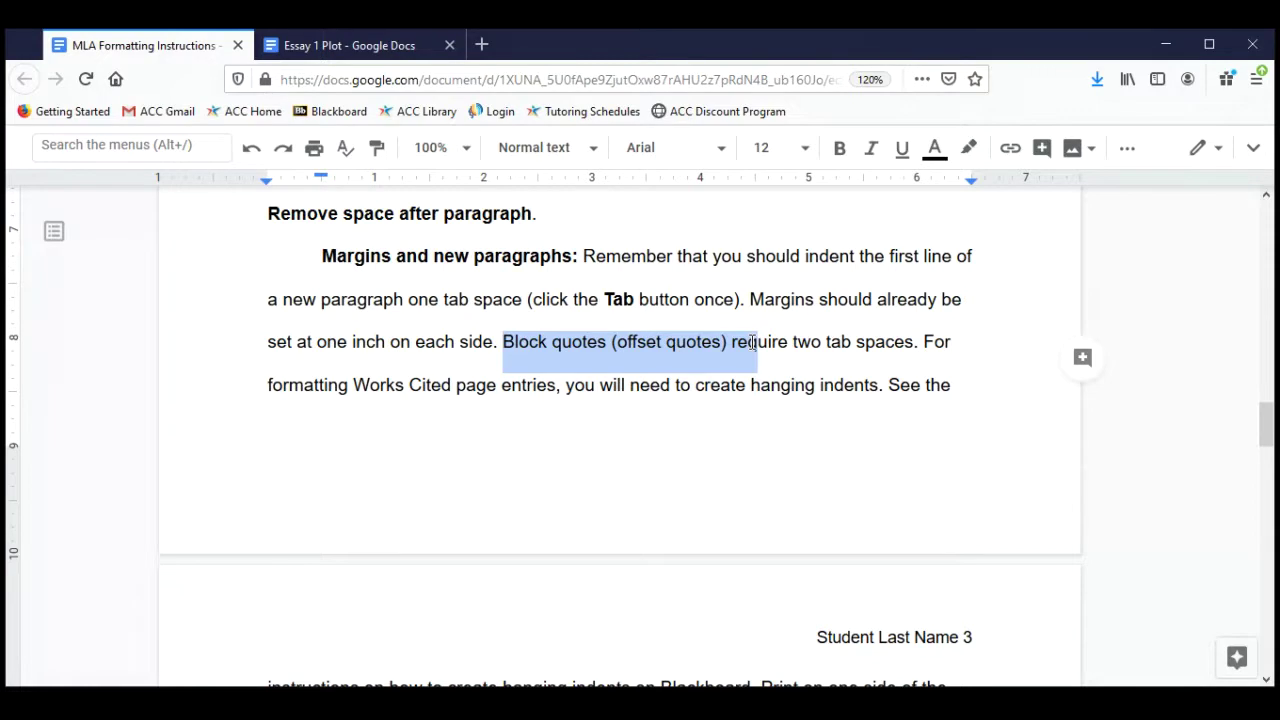
{"action": "left_click_drag", "start_coordinate": [753, 342], "coordinate": [918, 344]}
{"action": "left_click", "coordinate": [791, 342]}
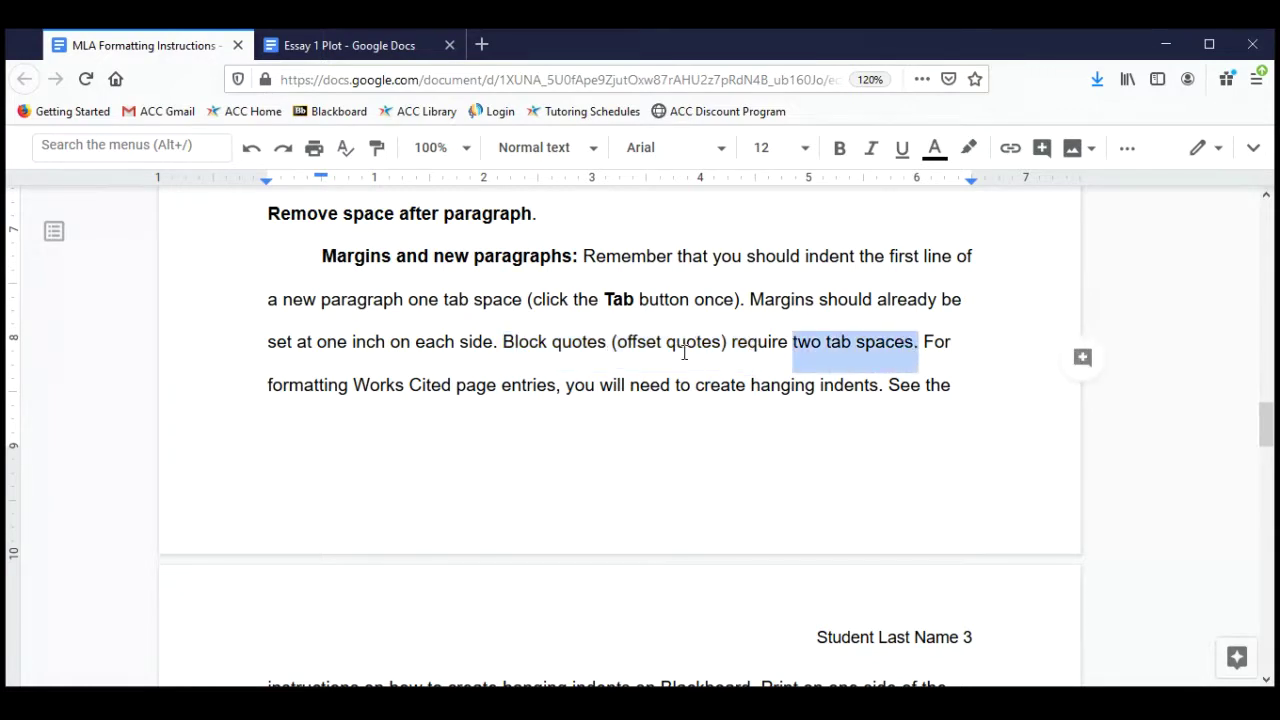
{"action": "left_click_drag", "start_coordinate": [353, 385], "coordinate": [555, 392]}
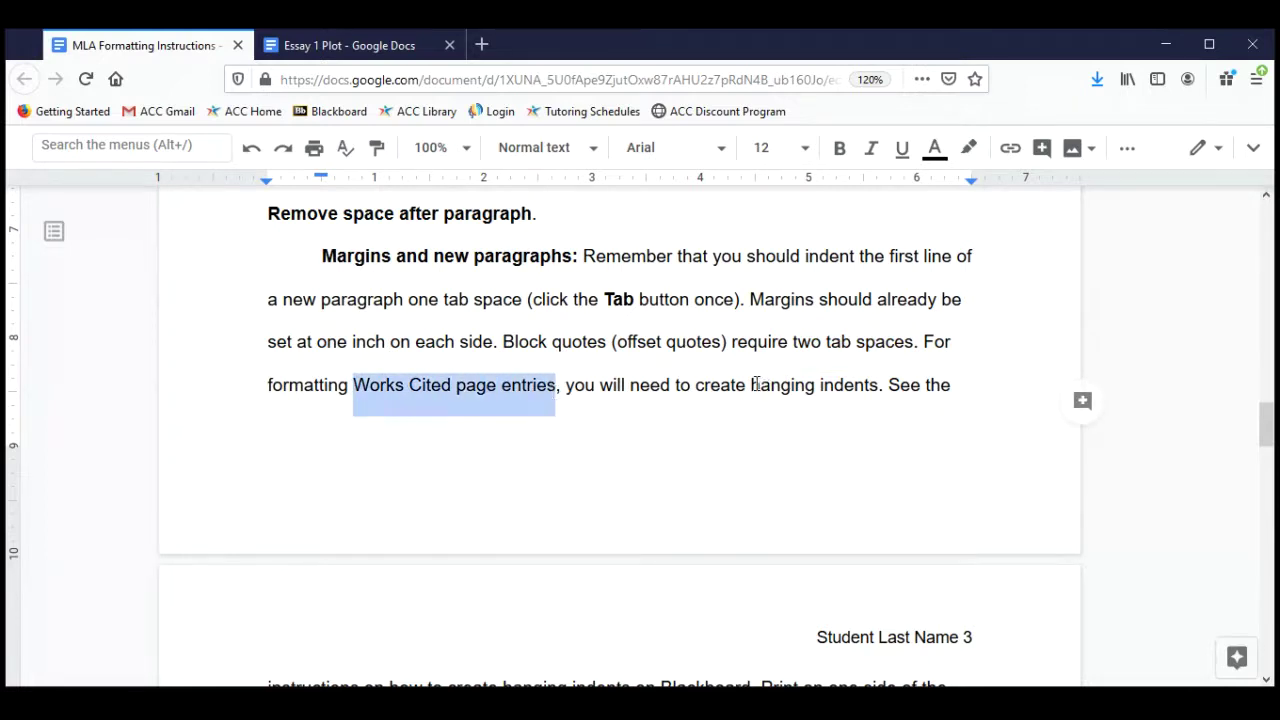
{"action": "left_click_drag", "start_coordinate": [760, 385], "coordinate": [878, 388]}
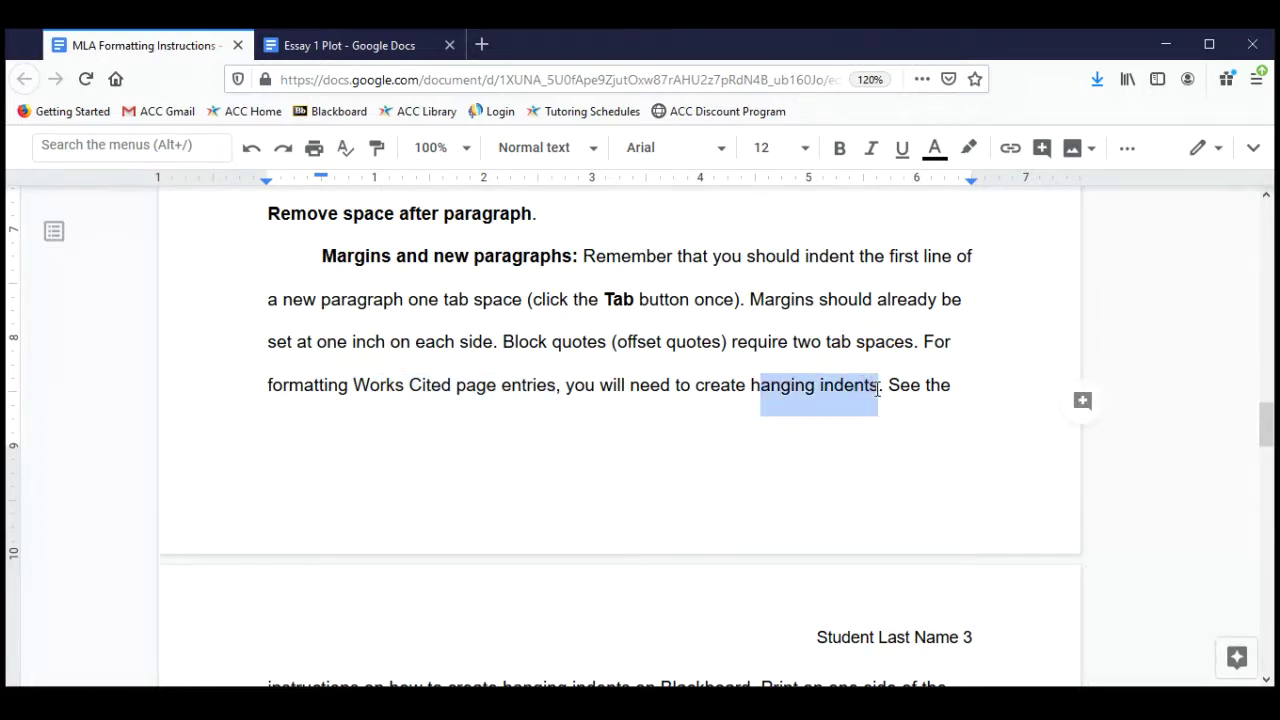
Scroll to the Font guideline and highlight its recommended 11- or 12-point sizes.
{"action": "scroll", "coordinate": [666, 393], "scroll_direction": "down", "scroll_amount": 5}
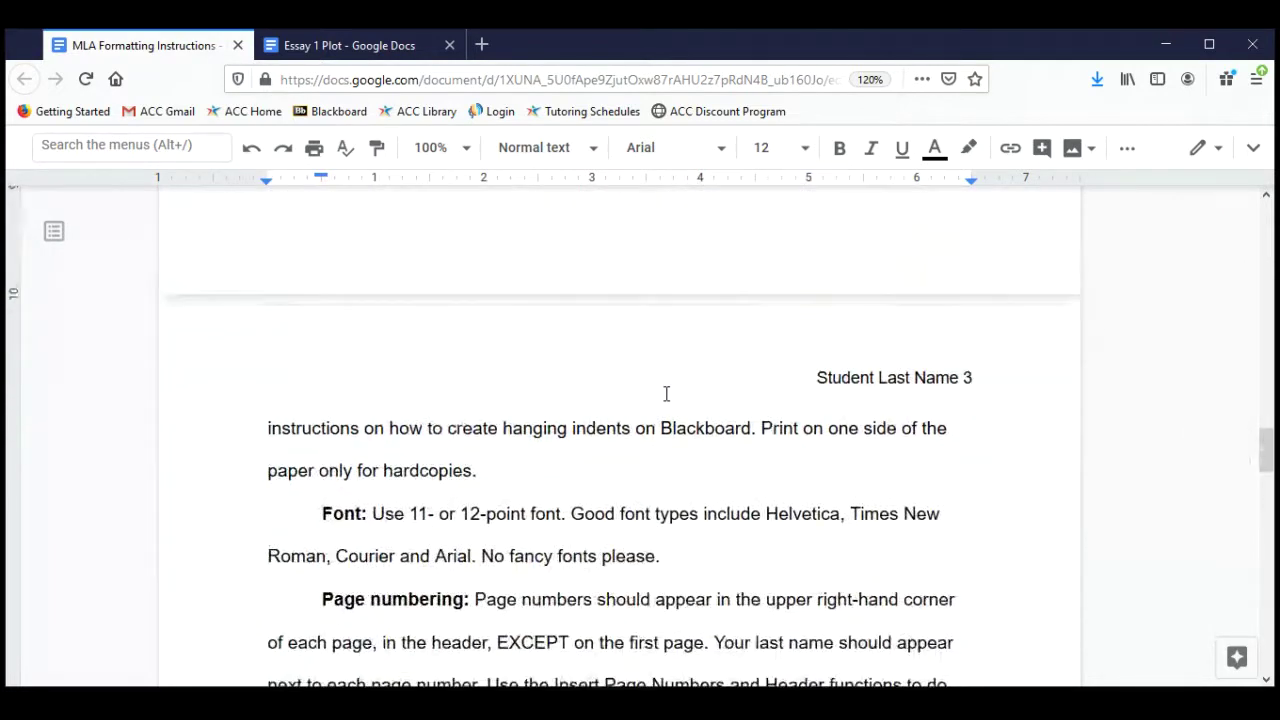
{"action": "scroll", "coordinate": [666, 393], "scroll_direction": "down", "scroll_amount": 2}
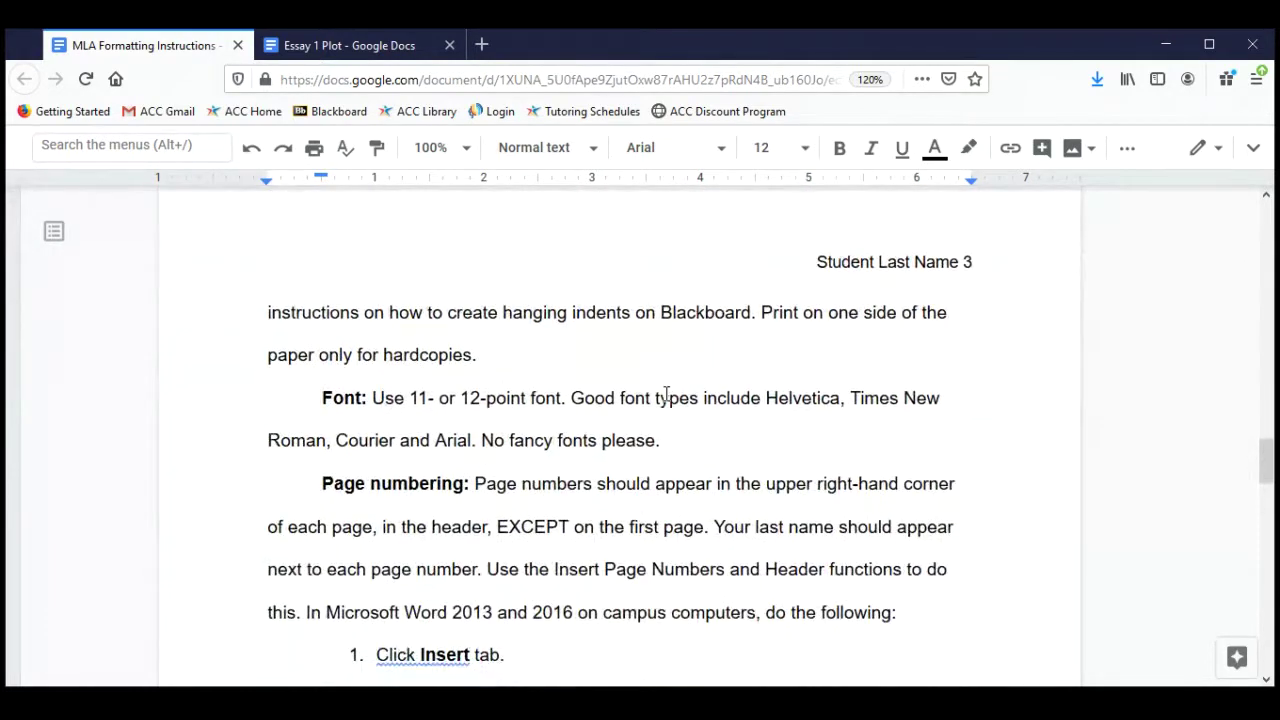
{"action": "scroll", "coordinate": [666, 393], "scroll_direction": "down", "scroll_amount": 2}
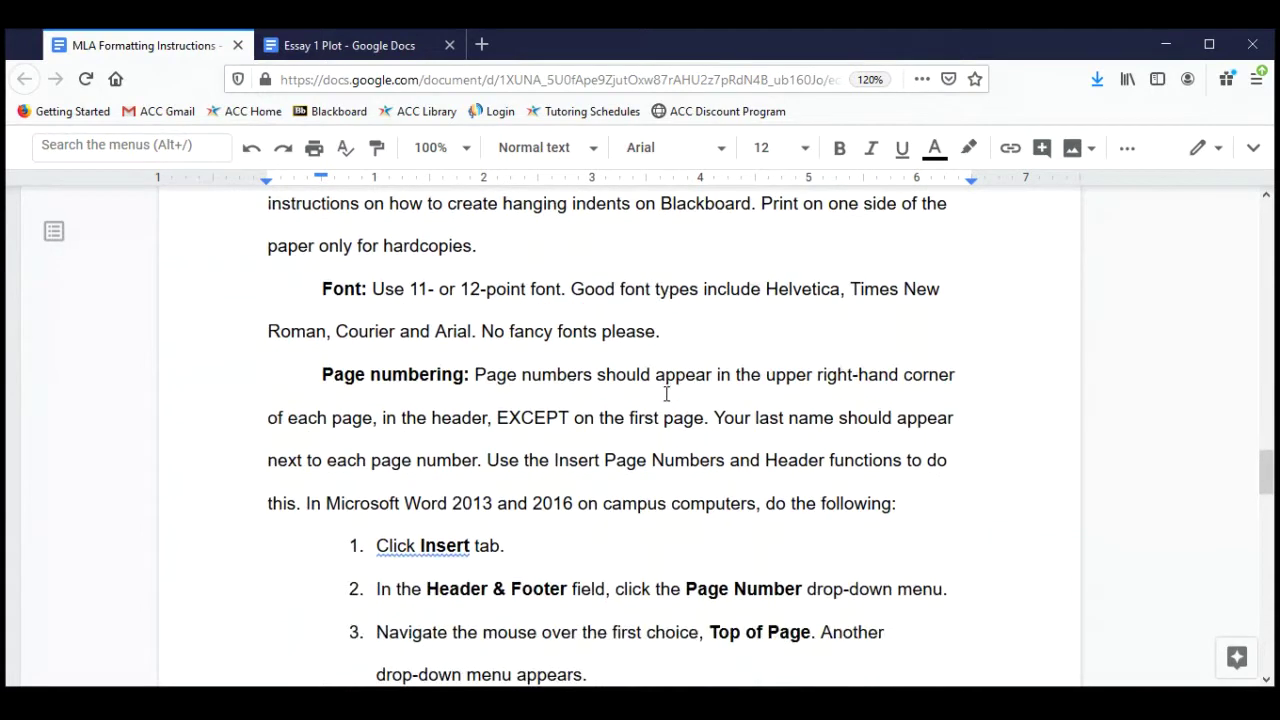
{"action": "left_click_drag", "start_coordinate": [318, 291], "coordinate": [676, 331]}
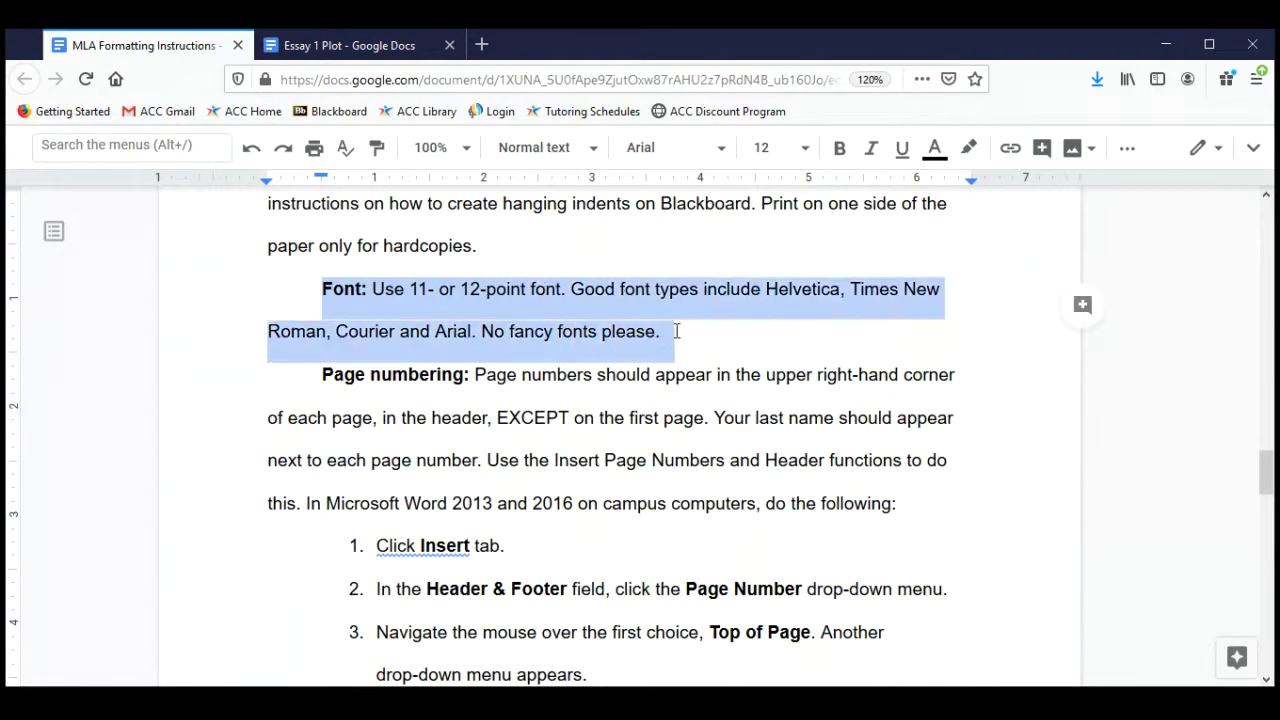
{"action": "left_click", "coordinate": [460, 292]}
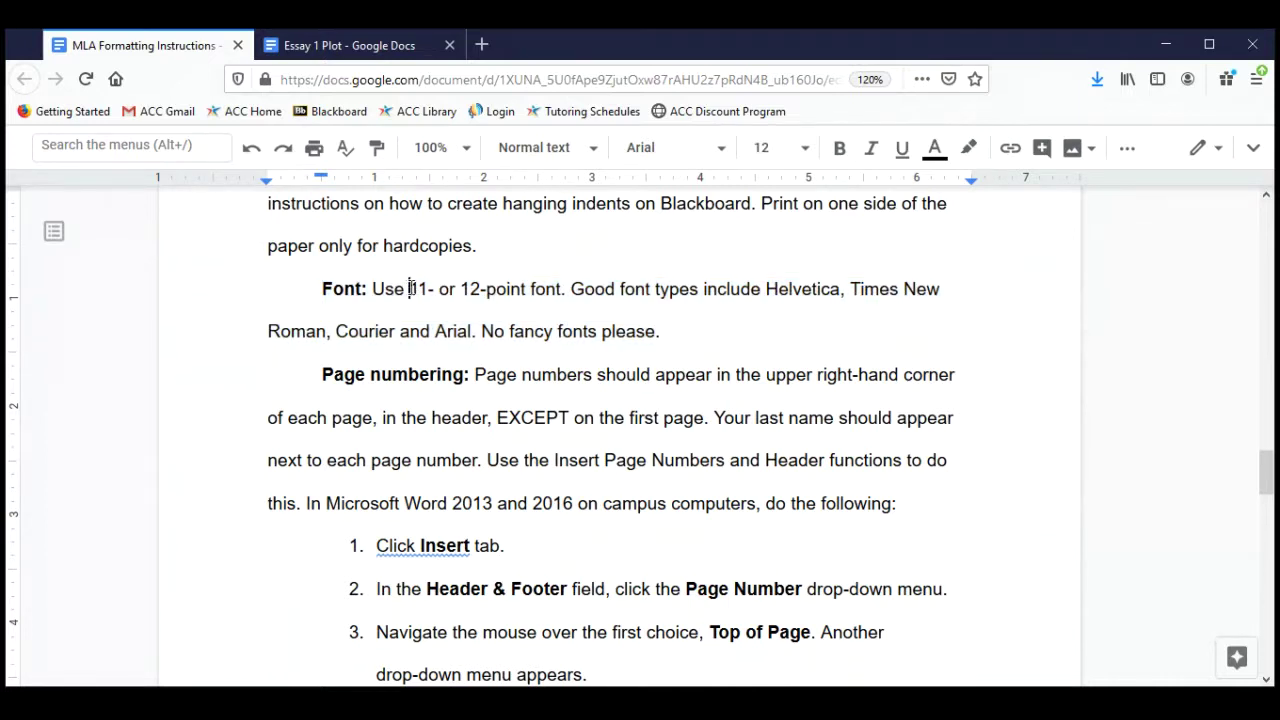
{"action": "left_click_drag", "start_coordinate": [409, 289], "coordinate": [522, 289]}
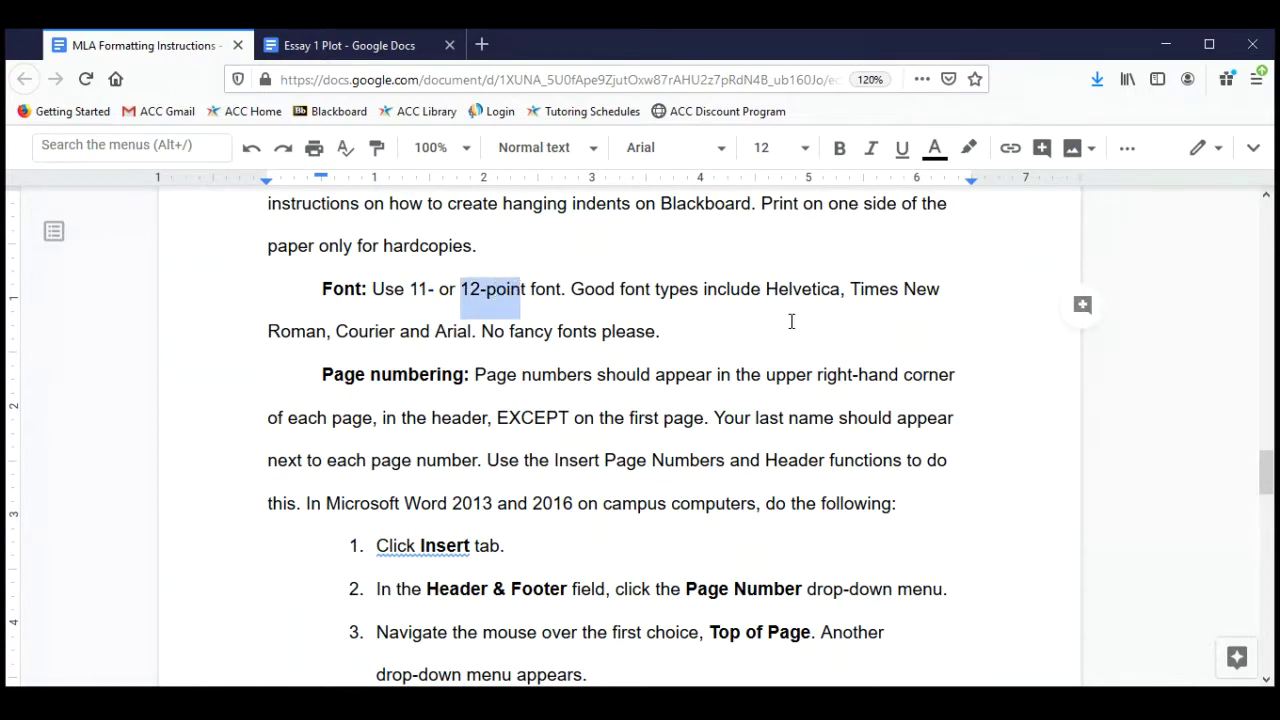
Highlight Times New Roman, Helvetica, Courier, Arial and 'No fancy fonts please', then return to Essay 1 Plot.
{"action": "left_click_drag", "start_coordinate": [846, 294], "coordinate": [338, 333]}
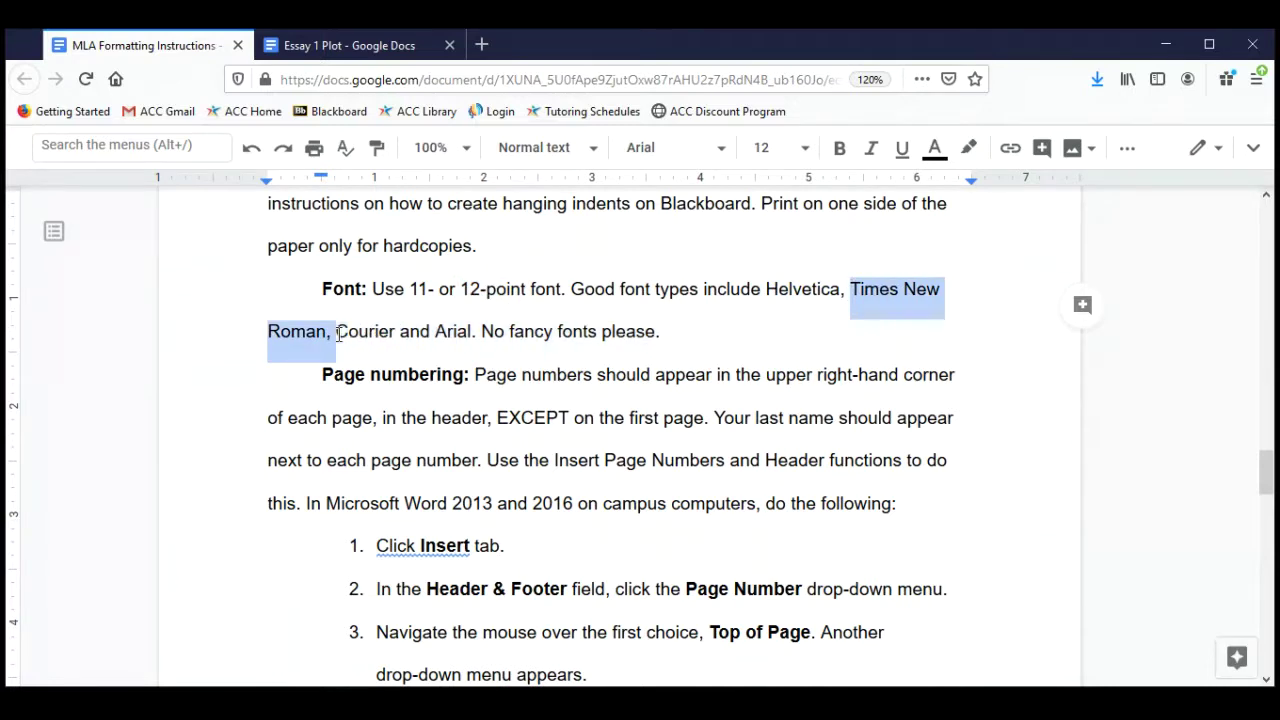
{"action": "double_click", "coordinate": [782, 288]}
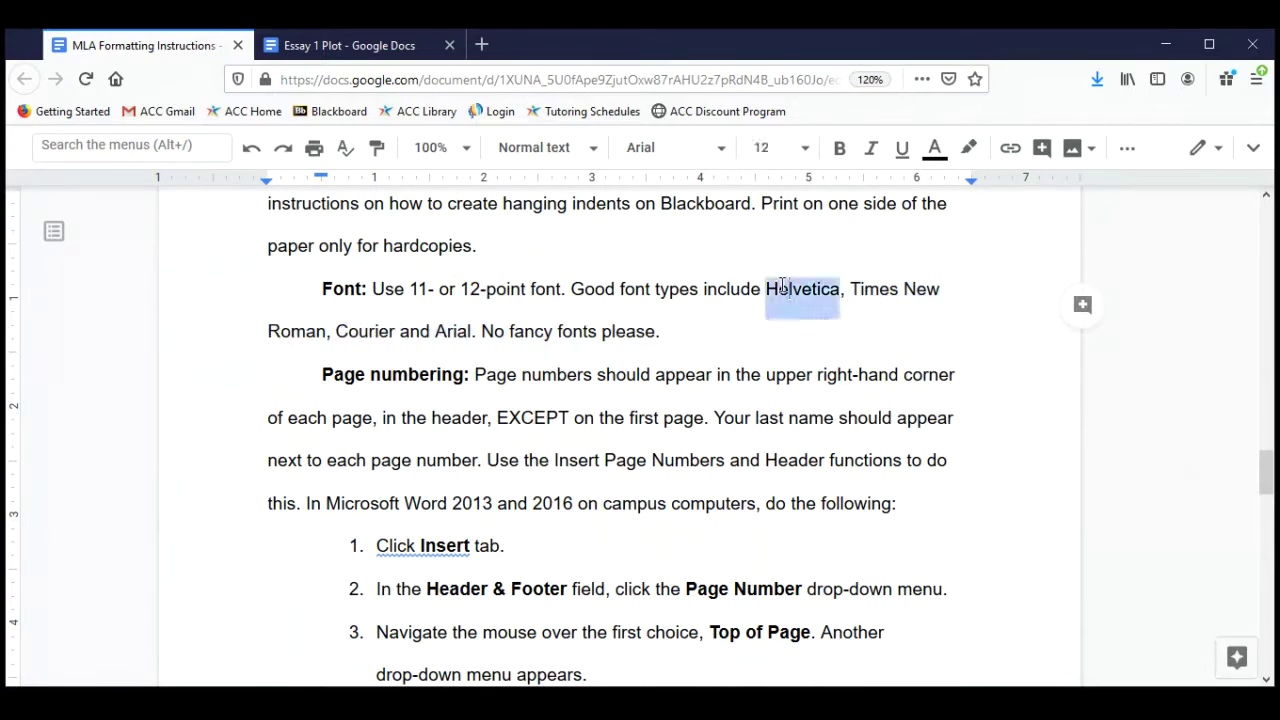
{"action": "double_click", "coordinate": [355, 330]}
{"action": "left_click", "coordinate": [457, 330]}
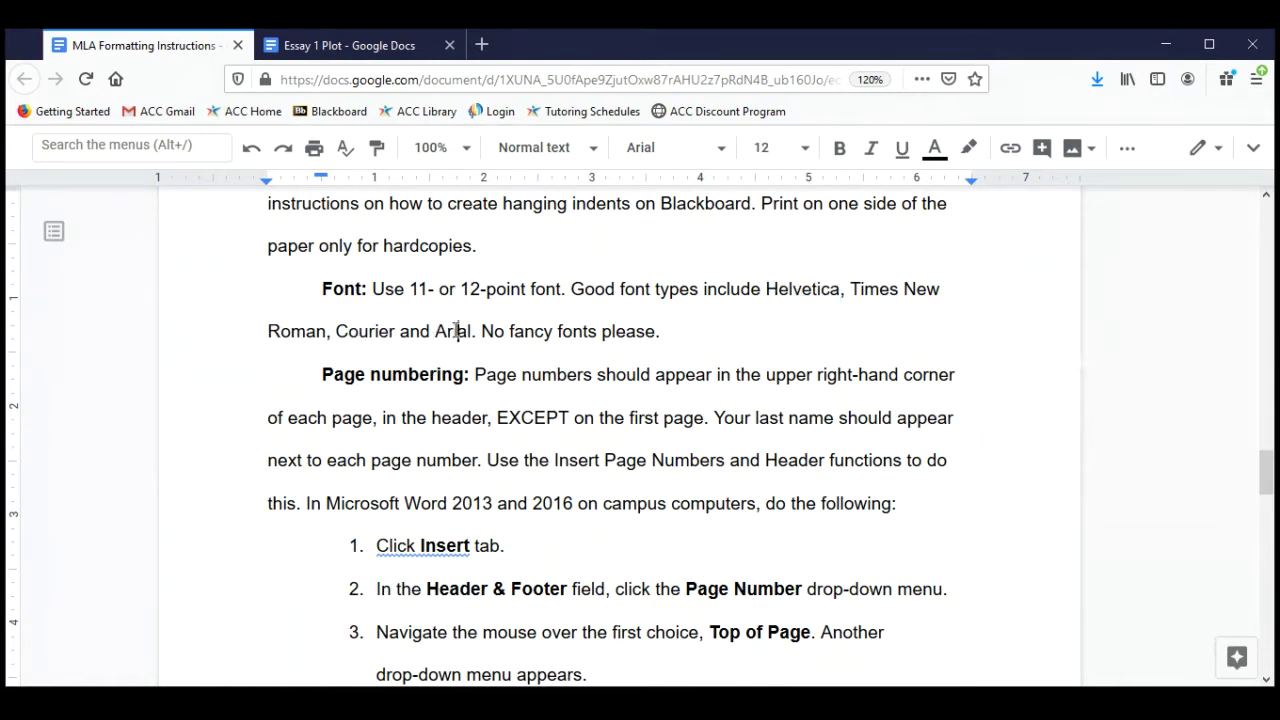
{"action": "double_click", "coordinate": [457, 330]}
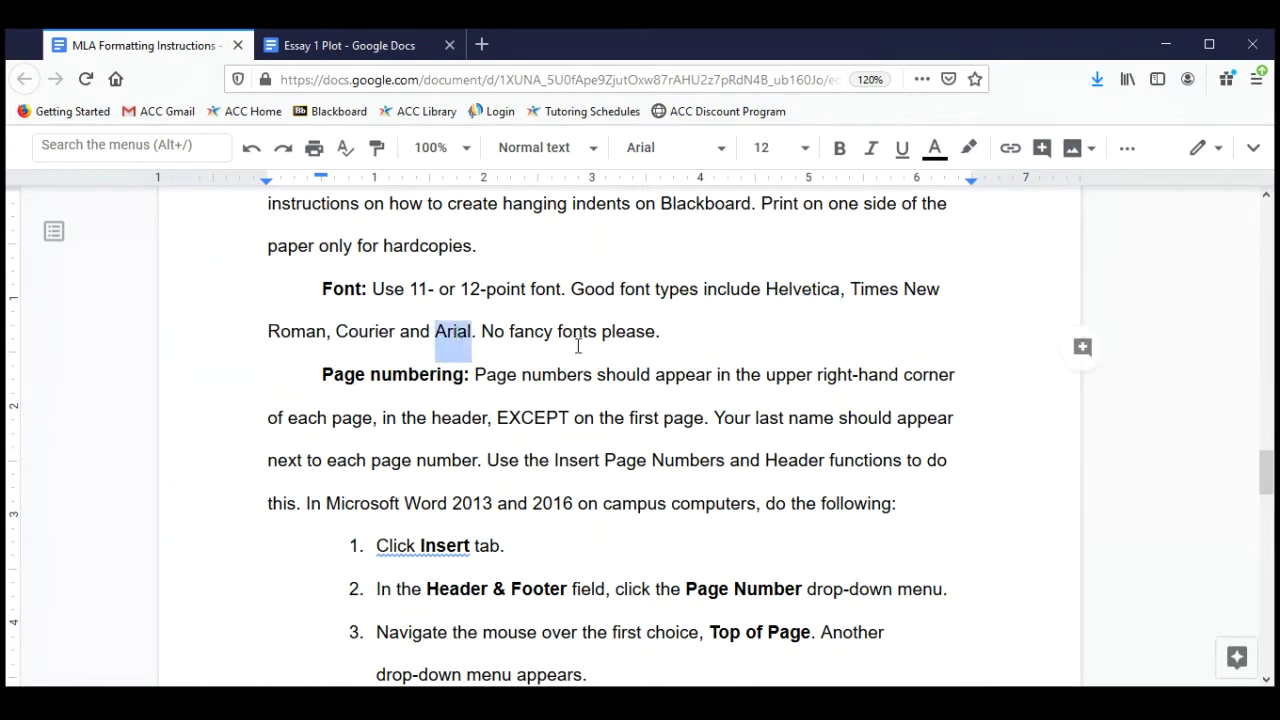
{"action": "left_click_drag", "start_coordinate": [481, 331], "coordinate": [662, 327]}
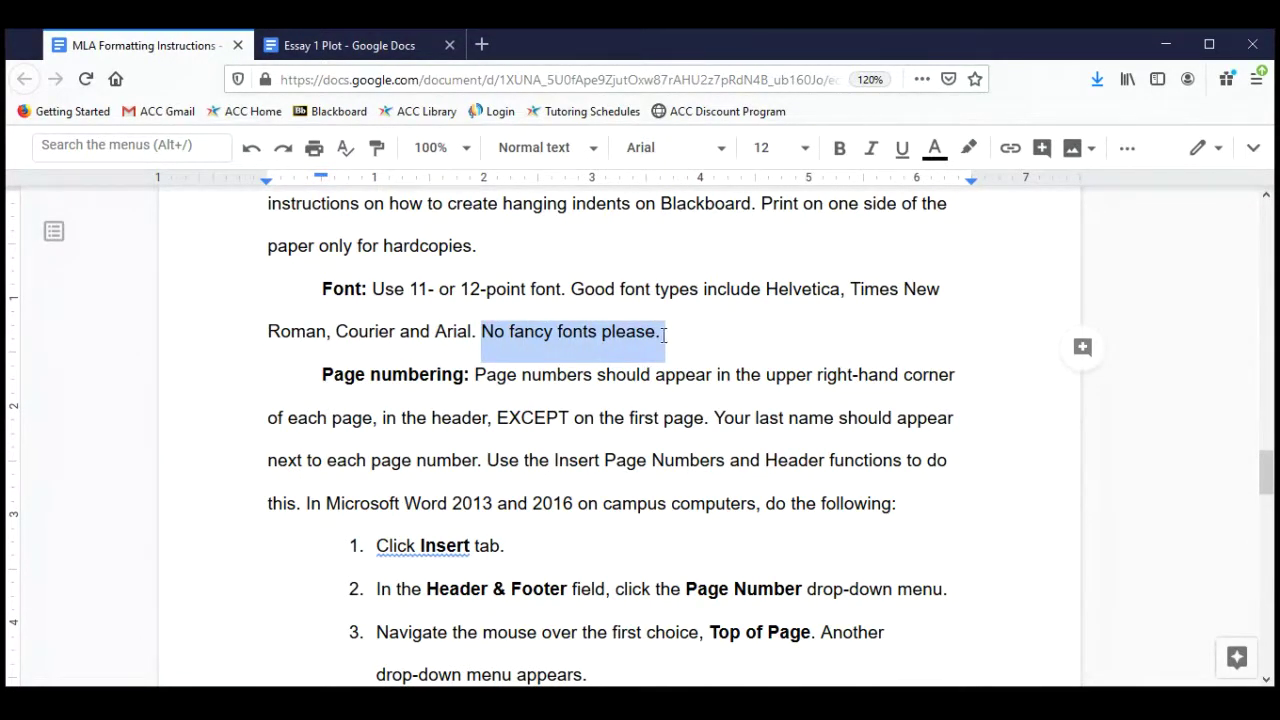
{"action": "left_click", "coordinate": [349, 46]}
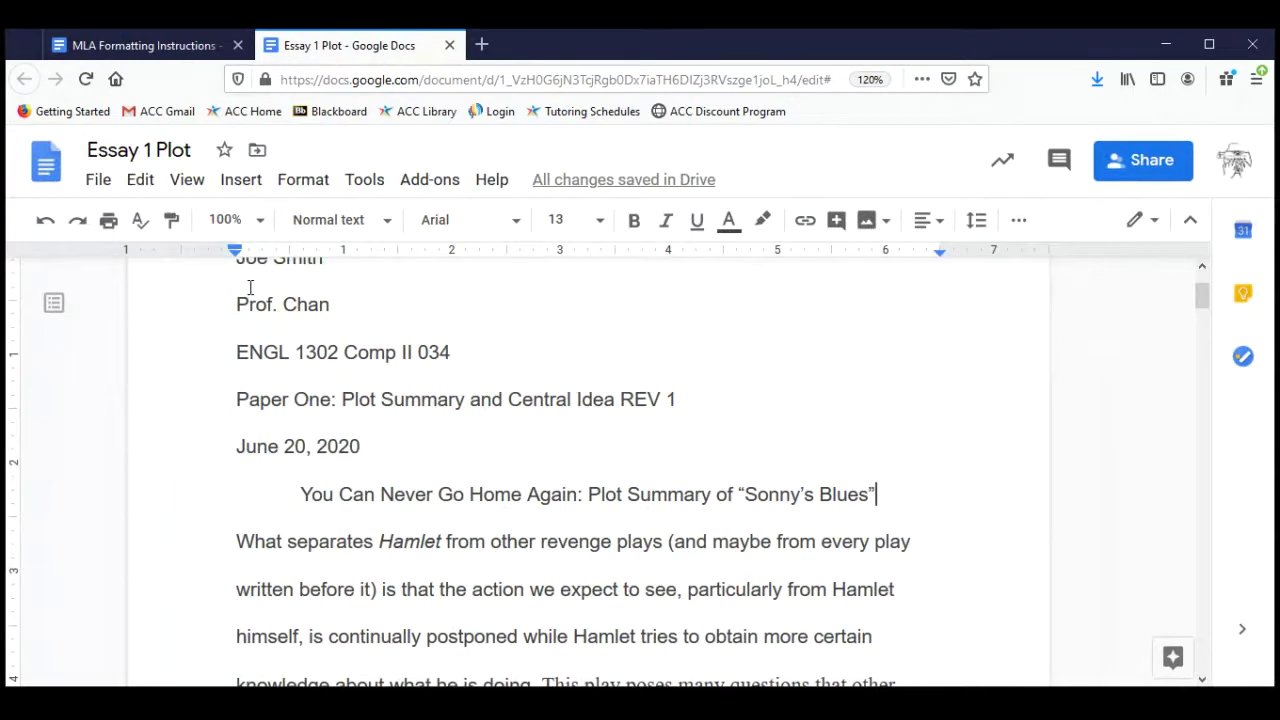
Select all of the essay and apply the Arial font at 12-point size.
{"action": "left_click", "coordinate": [138, 180]}
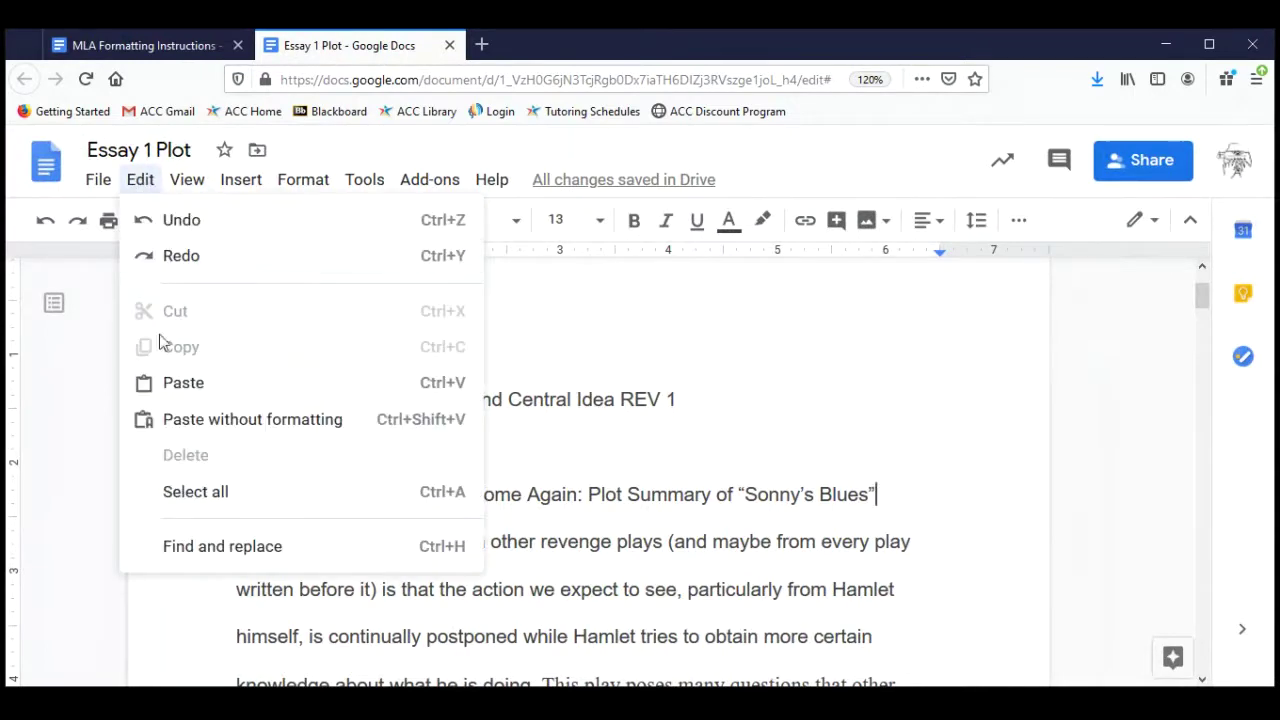
{"action": "left_click", "coordinate": [180, 488]}
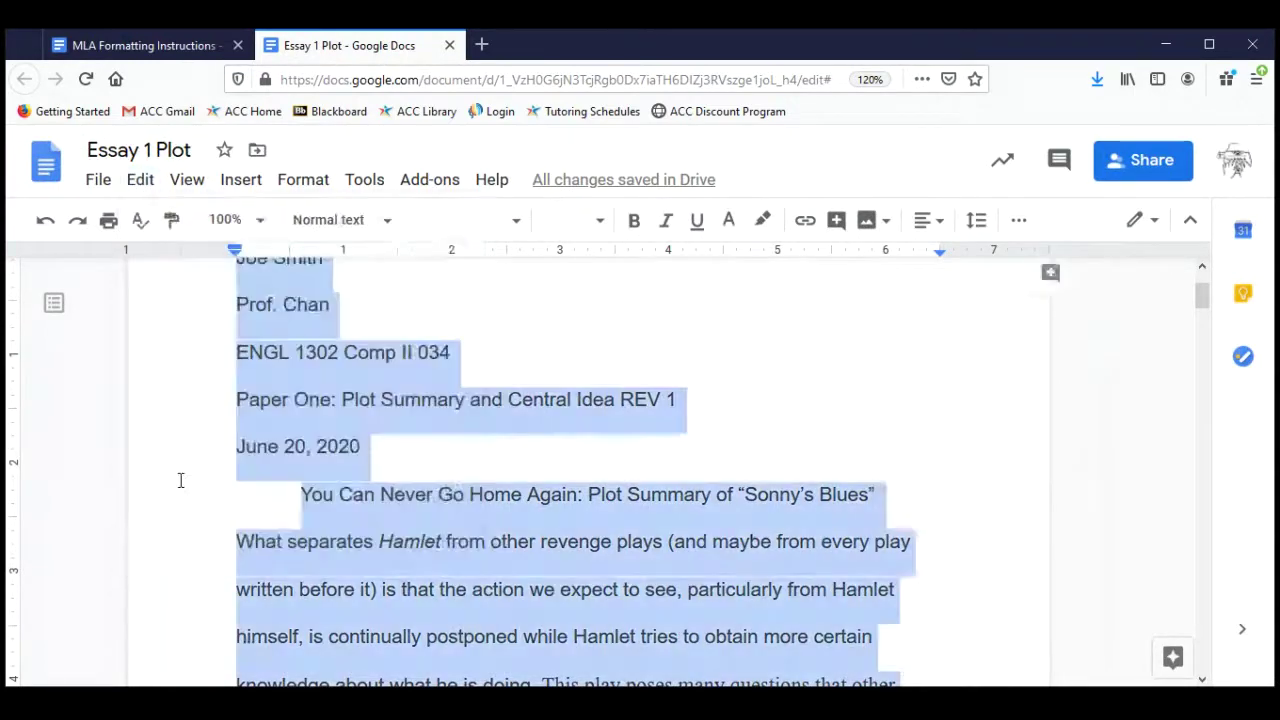
{"action": "left_click", "coordinate": [512, 231]}
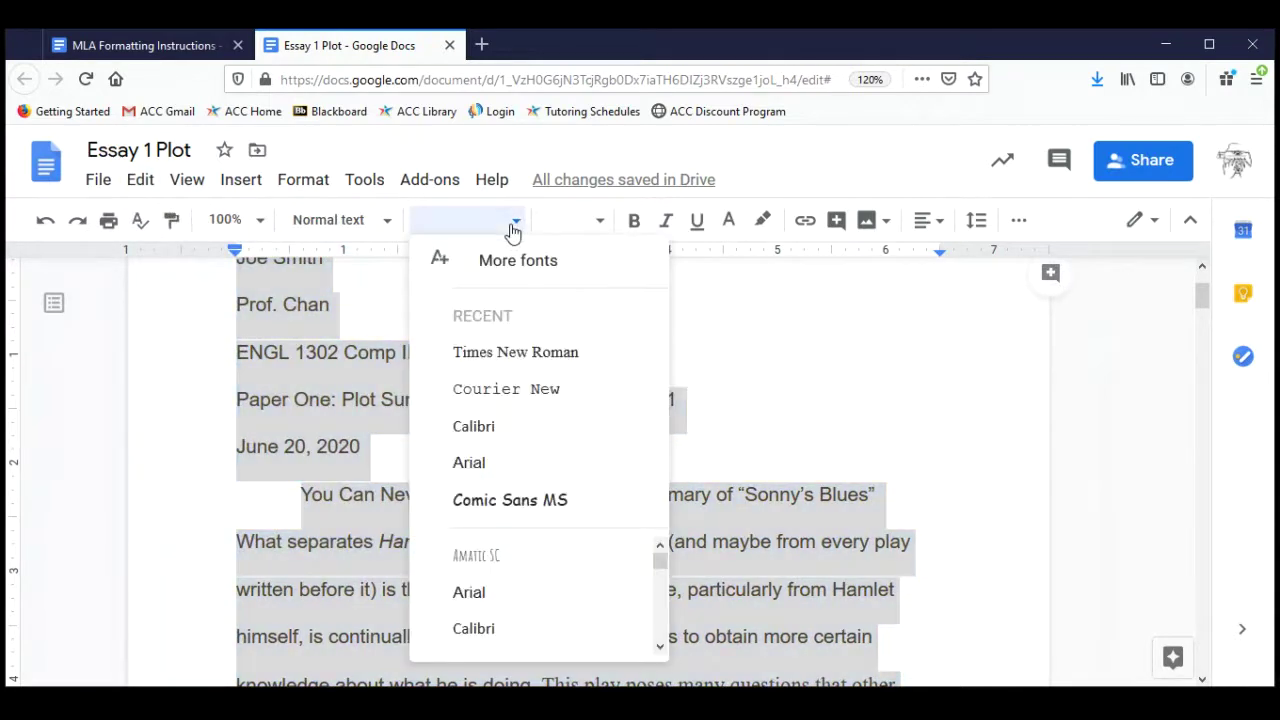
{"action": "left_click", "coordinate": [470, 463]}
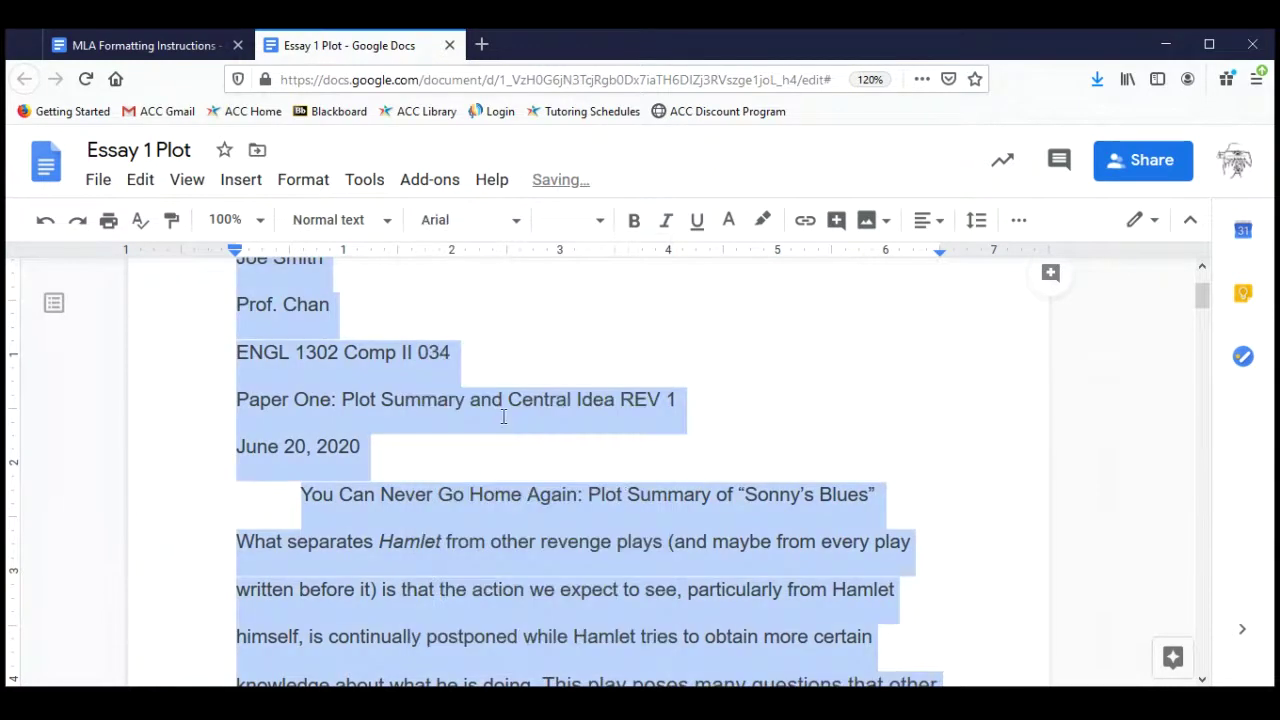
{"action": "left_click", "coordinate": [594, 220]}
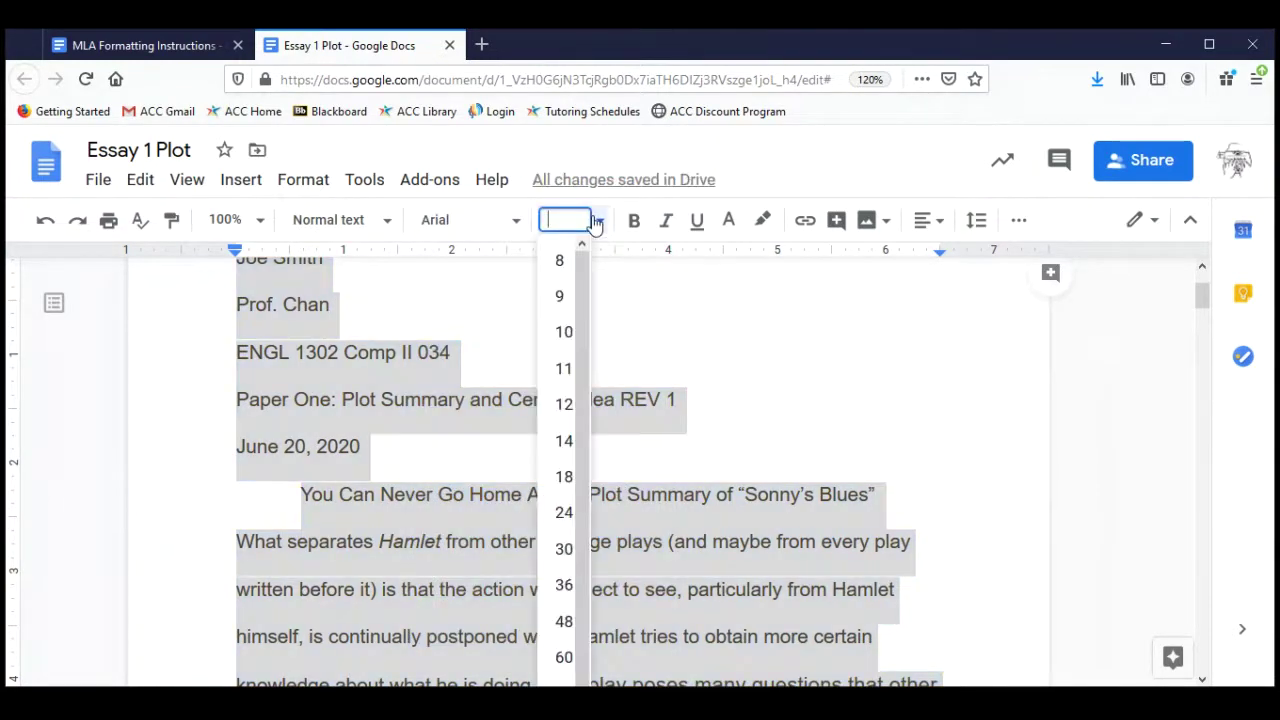
{"action": "left_click", "coordinate": [563, 405]}
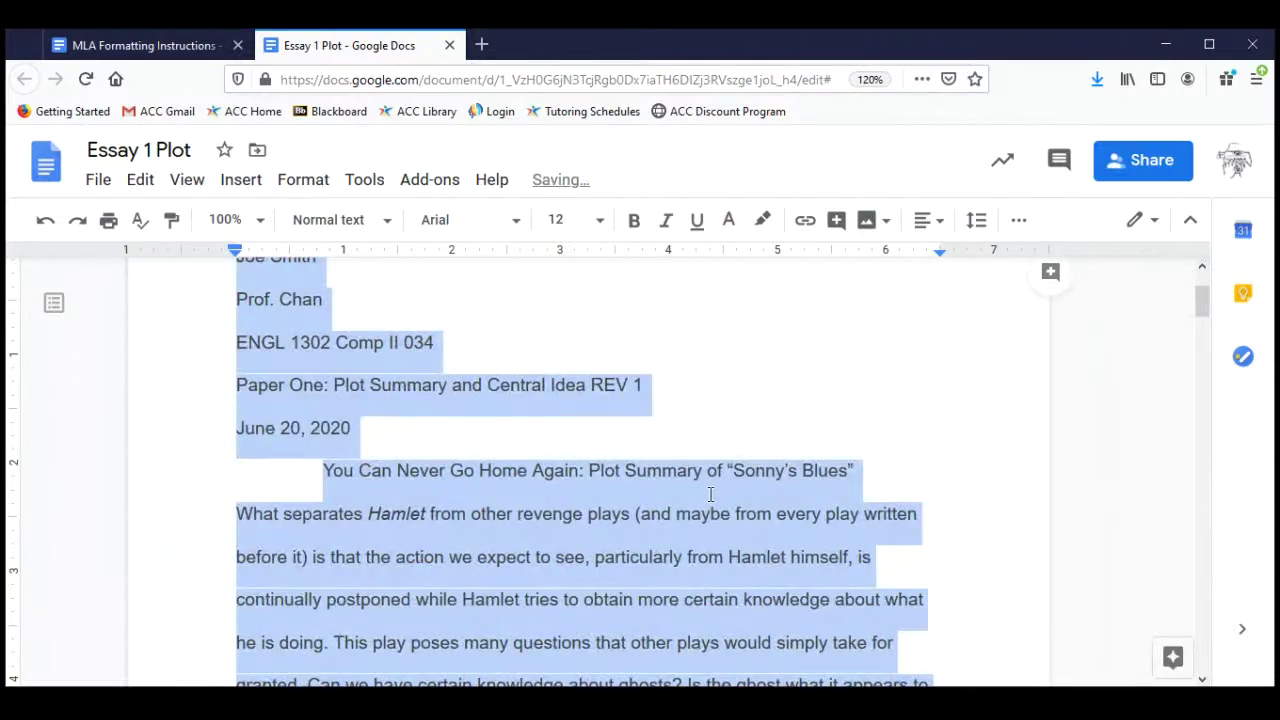
Scroll through the selected essay to spot the scattered bold text.
{"action": "scroll", "coordinate": [710, 493], "scroll_direction": "down", "scroll_amount": 5}
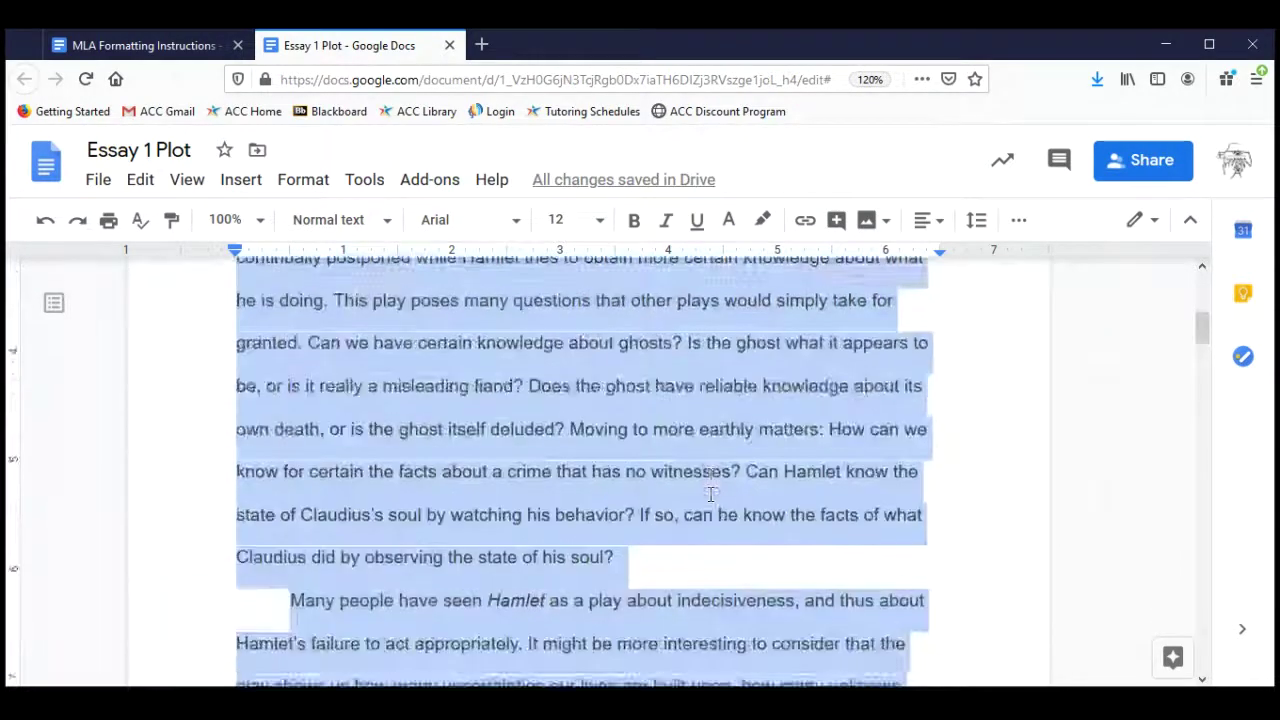
{"action": "scroll", "coordinate": [710, 493], "scroll_direction": "down", "scroll_amount": 5}
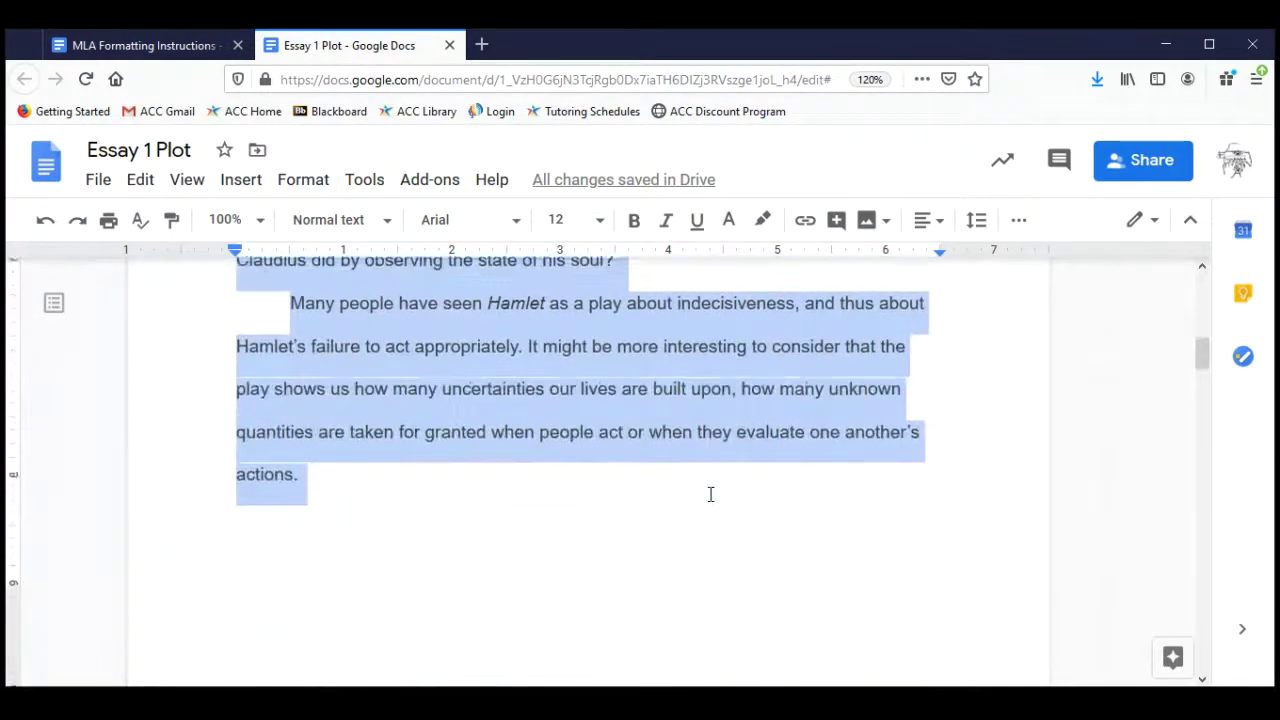
{"action": "scroll", "coordinate": [710, 493], "scroll_direction": "down", "scroll_amount": 6}
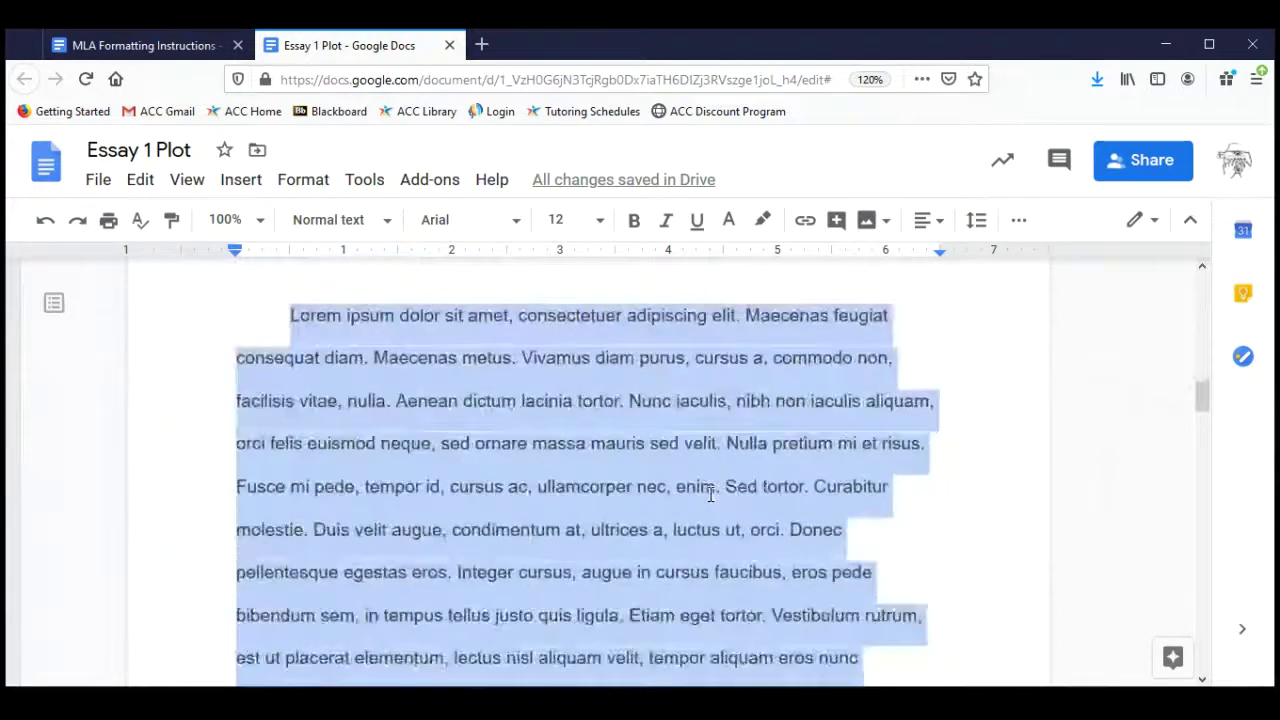
{"action": "scroll", "coordinate": [710, 493], "scroll_direction": "down", "scroll_amount": 9}
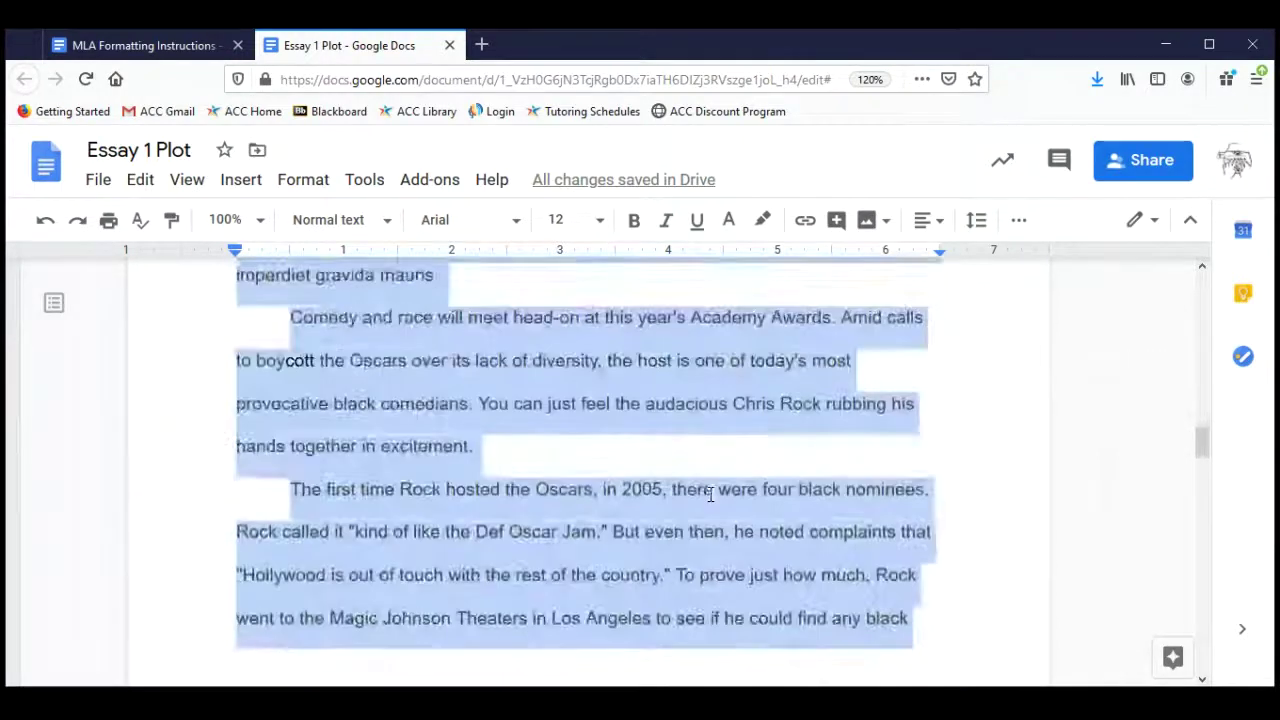
{"action": "scroll", "coordinate": [710, 493], "scroll_direction": "down", "scroll_amount": 1}
{"action": "scroll", "coordinate": [710, 493], "scroll_direction": "up", "scroll_amount": 1}
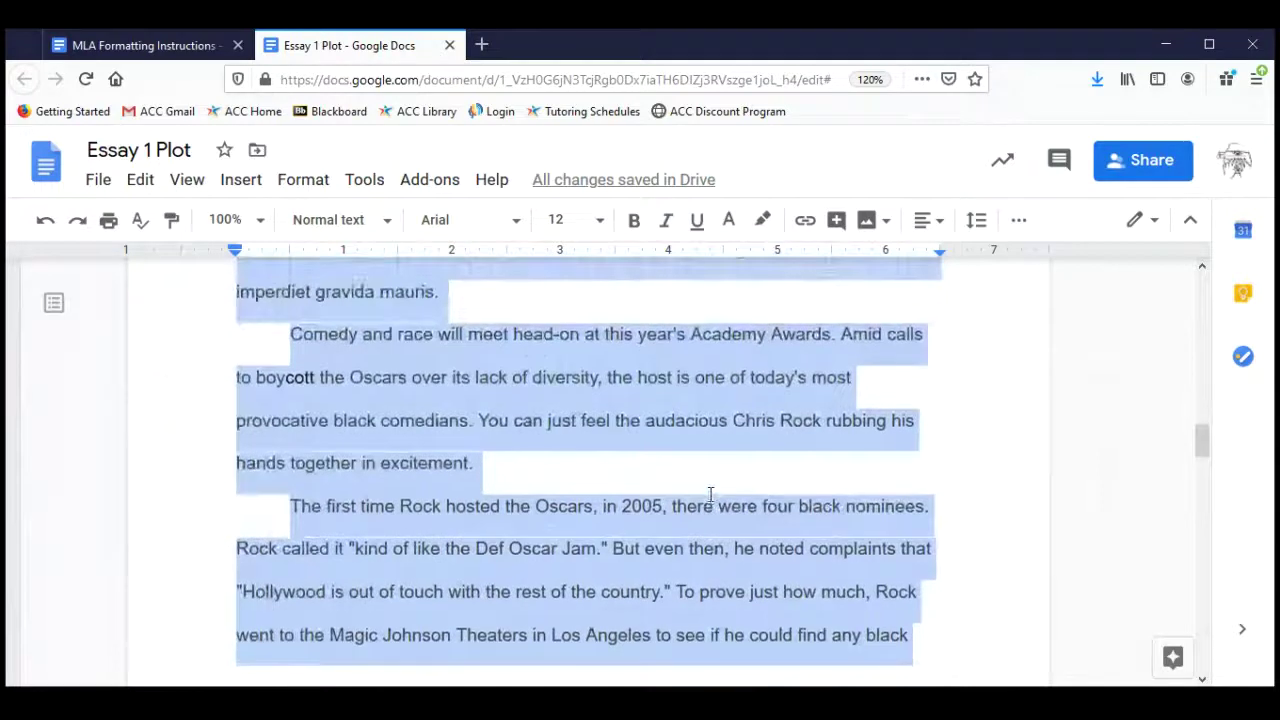
{"action": "scroll", "coordinate": [710, 493], "scroll_direction": "down", "scroll_amount": 8}
{"action": "scroll", "coordinate": [710, 493], "scroll_direction": "down", "scroll_amount": 10}
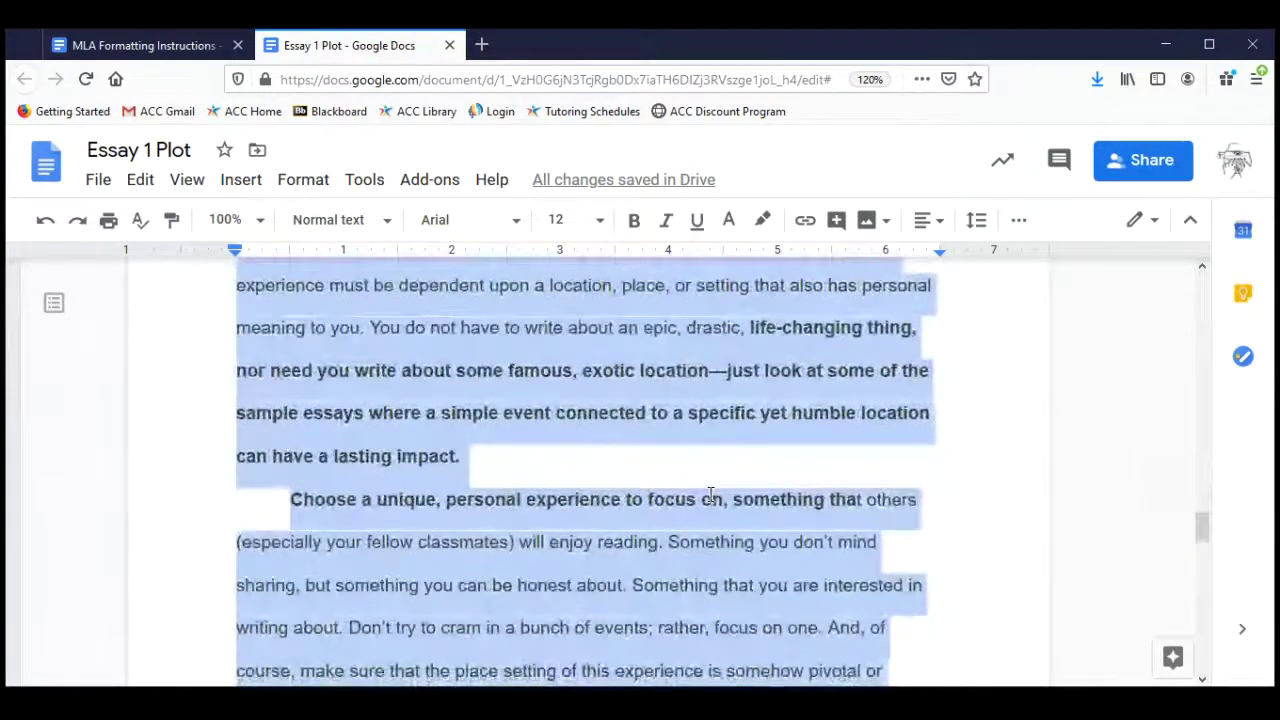
{"action": "scroll", "coordinate": [710, 493], "scroll_direction": "down", "scroll_amount": 5}
{"action": "scroll", "coordinate": [710, 493], "scroll_direction": "down", "scroll_amount": 12}
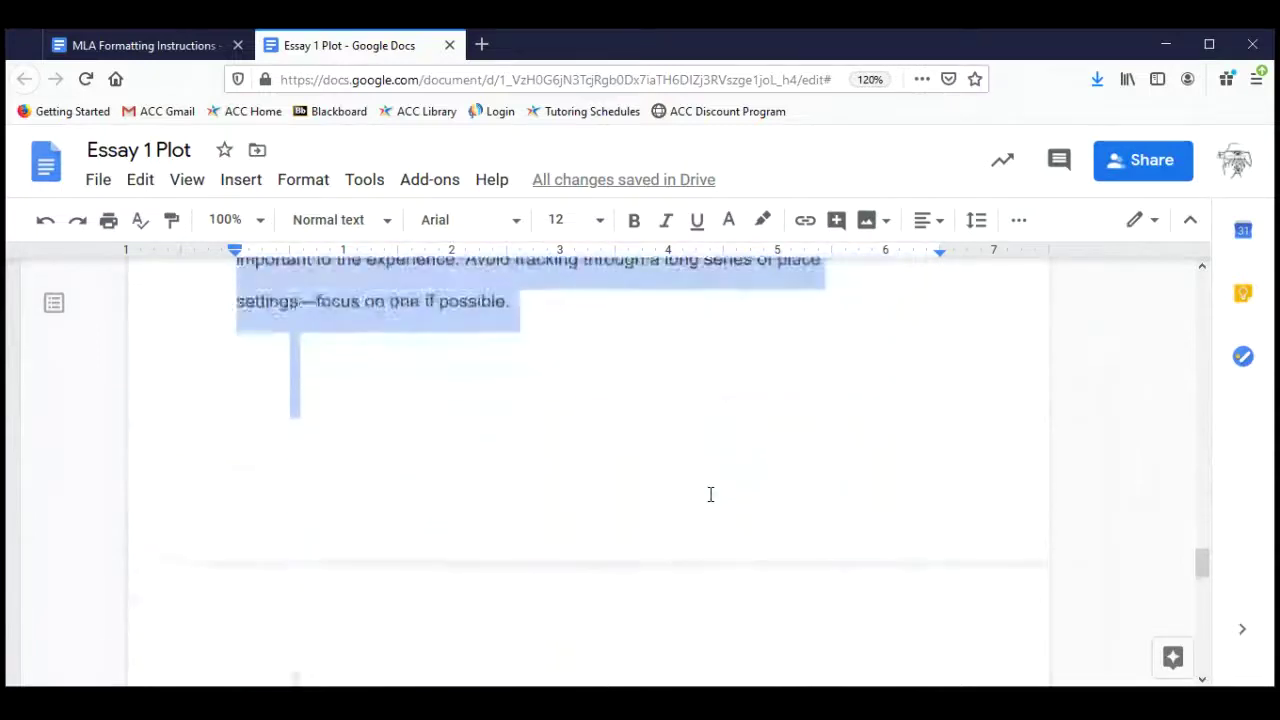
{"action": "scroll", "coordinate": [710, 493], "scroll_direction": "up", "scroll_amount": 20}
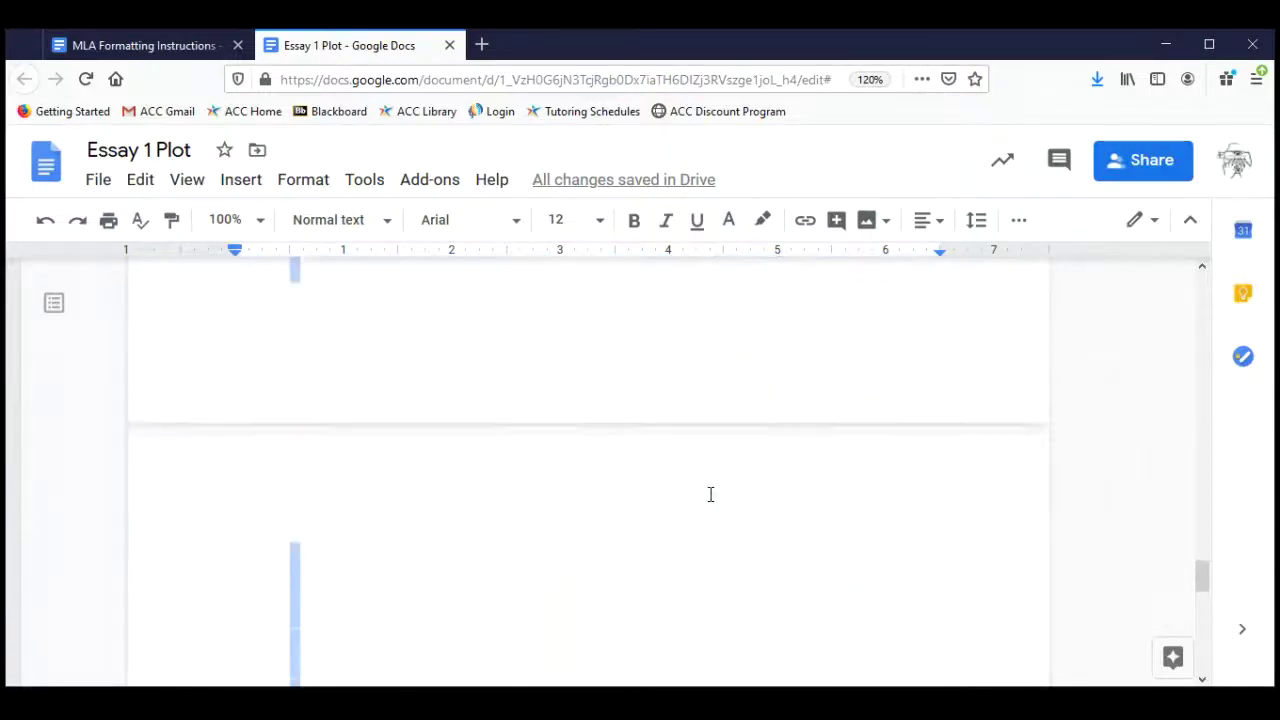
{"action": "scroll", "coordinate": [710, 493], "scroll_direction": "down", "scroll_amount": 10}
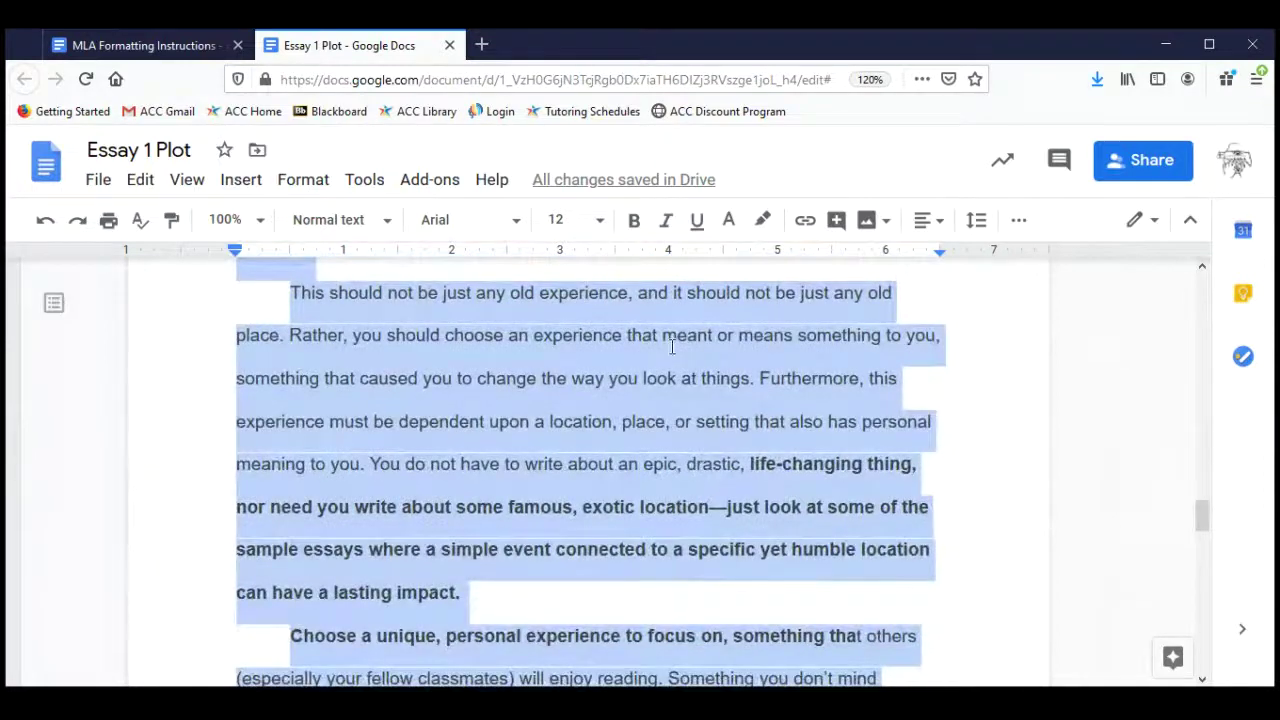
Toggle Bold on and off across the whole essay so everything is regular weight, then deselect.
{"action": "left_click", "coordinate": [634, 222]}
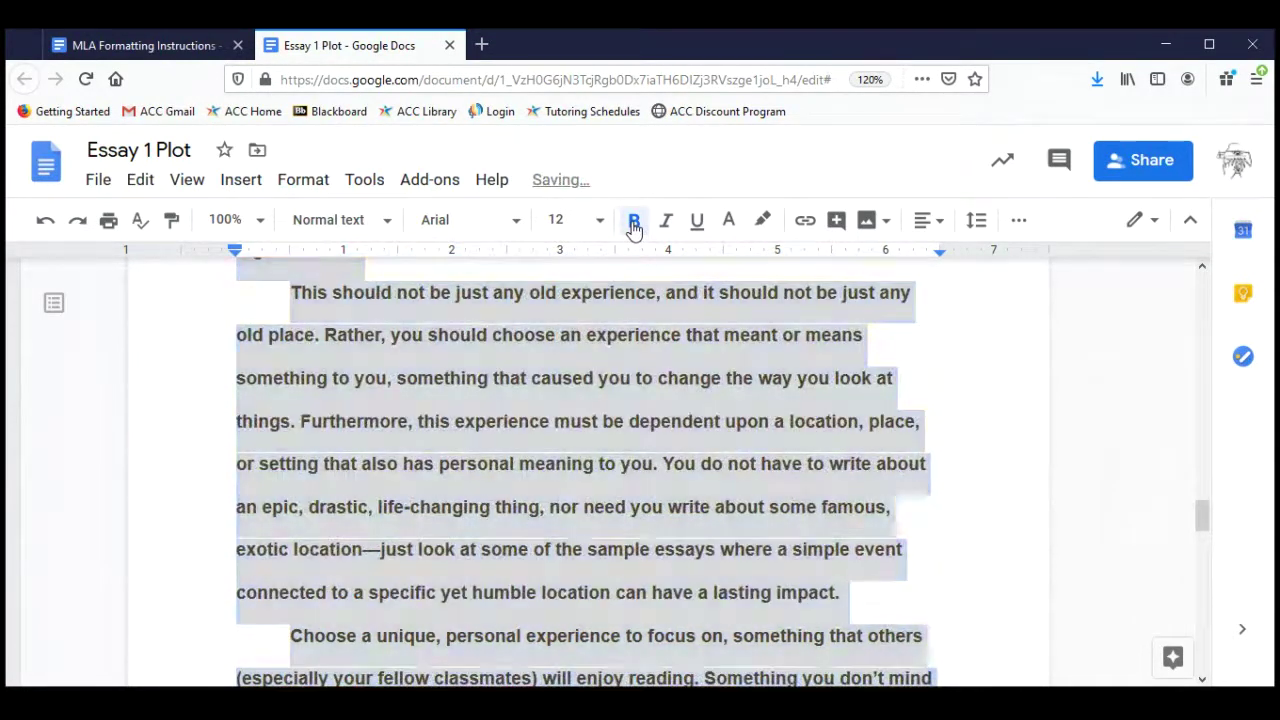
{"action": "left_click", "coordinate": [634, 224]}
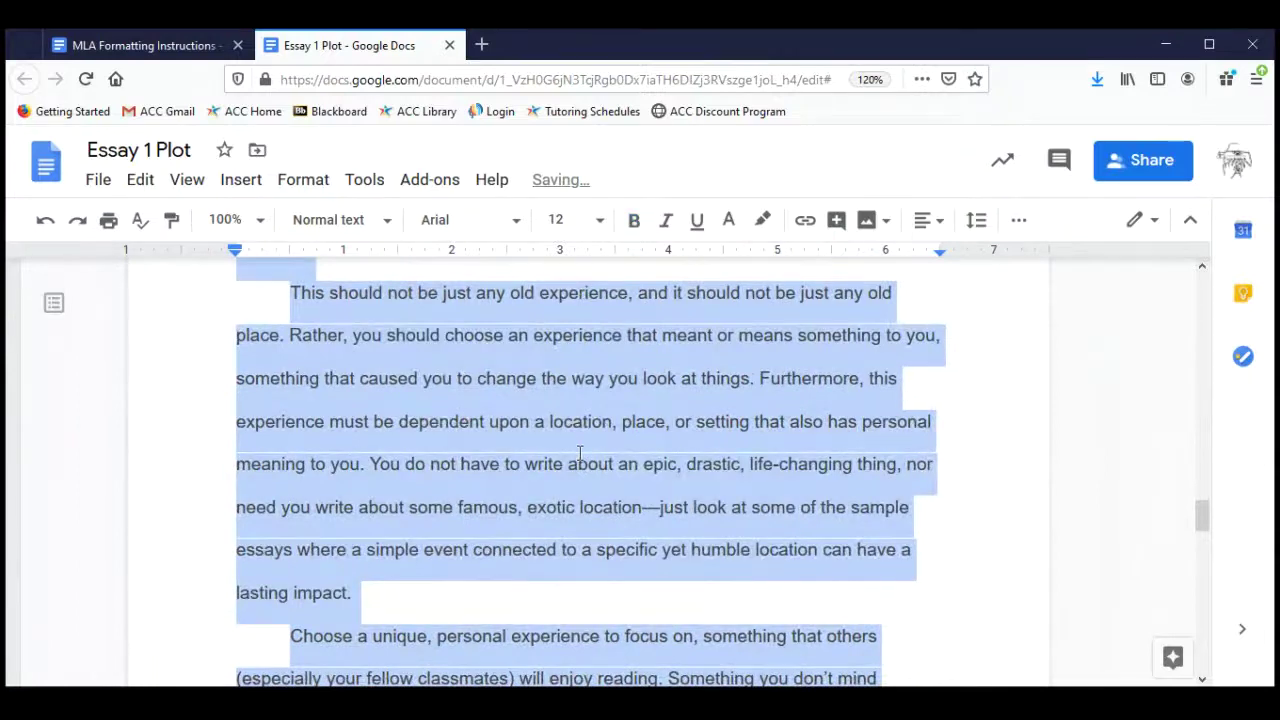
{"action": "scroll", "coordinate": [579, 453], "scroll_direction": "up", "scroll_amount": 3}
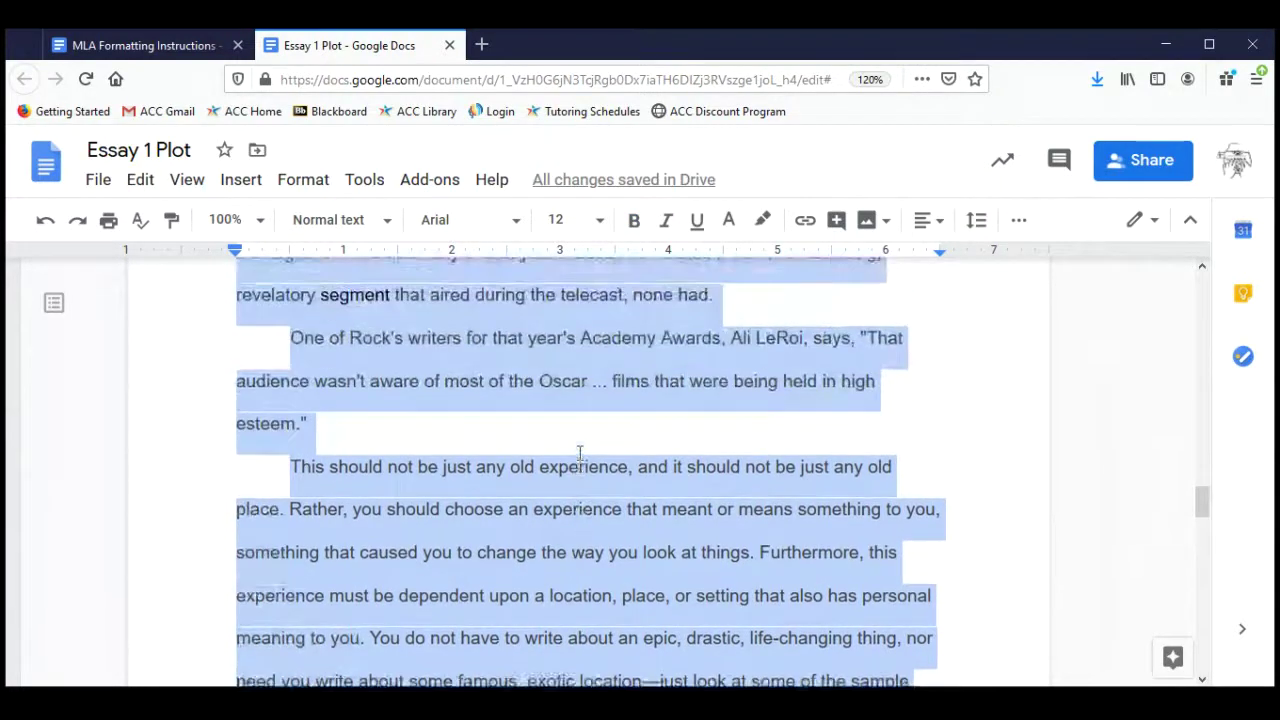
{"action": "scroll", "coordinate": [579, 453], "scroll_direction": "up", "scroll_amount": 10}
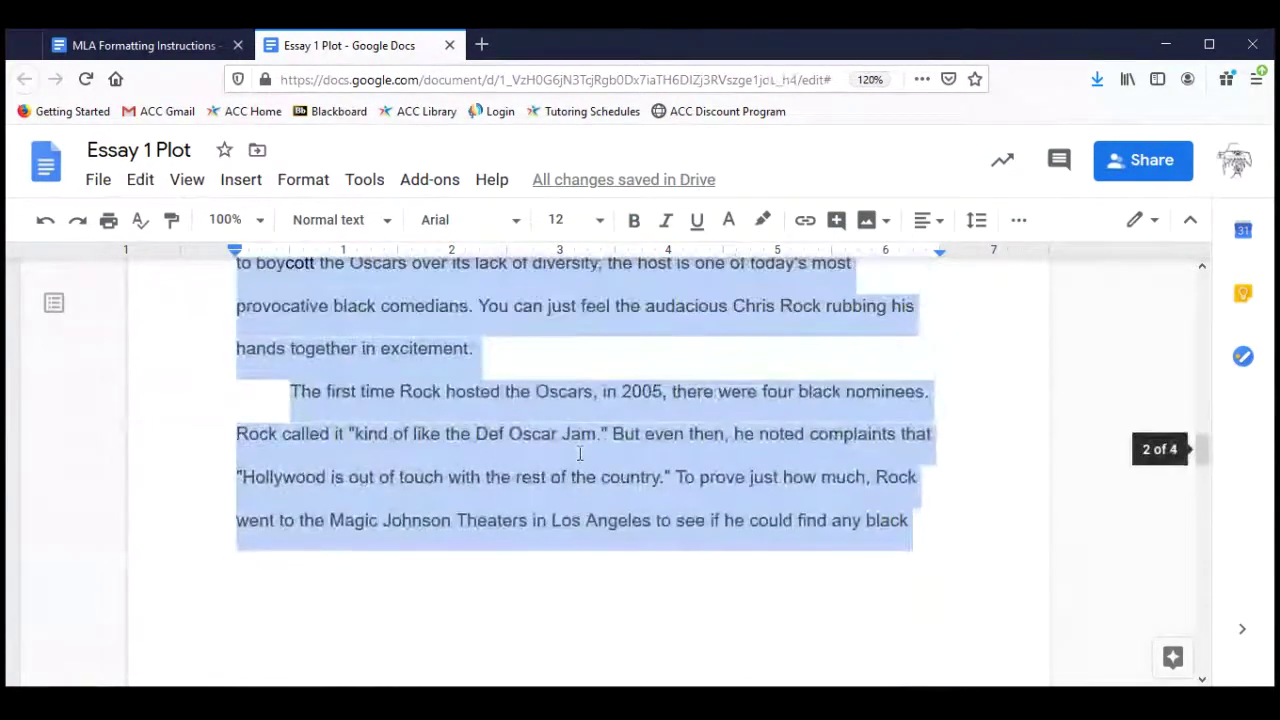
{"action": "scroll", "coordinate": [579, 453], "scroll_direction": "down", "scroll_amount": 5}
{"action": "scroll", "coordinate": [579, 453], "scroll_direction": "up", "scroll_amount": 20}
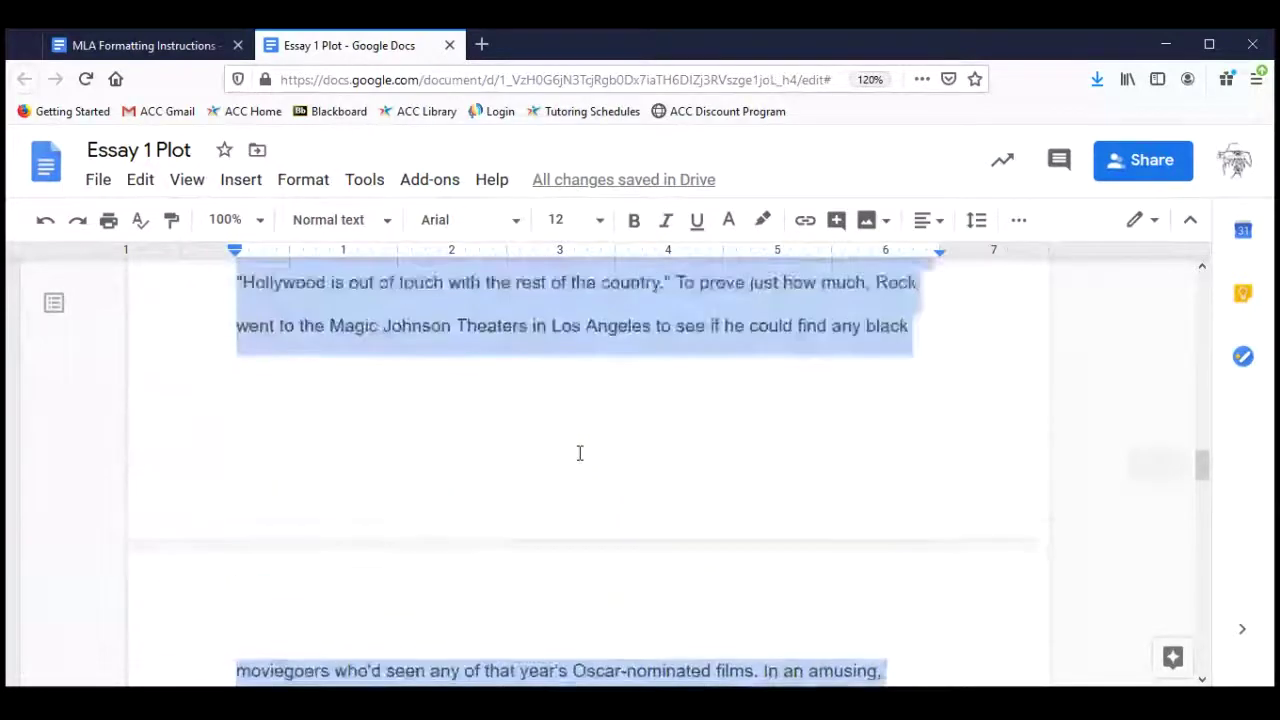
{"action": "scroll", "coordinate": [579, 453], "scroll_direction": "up", "scroll_amount": 20}
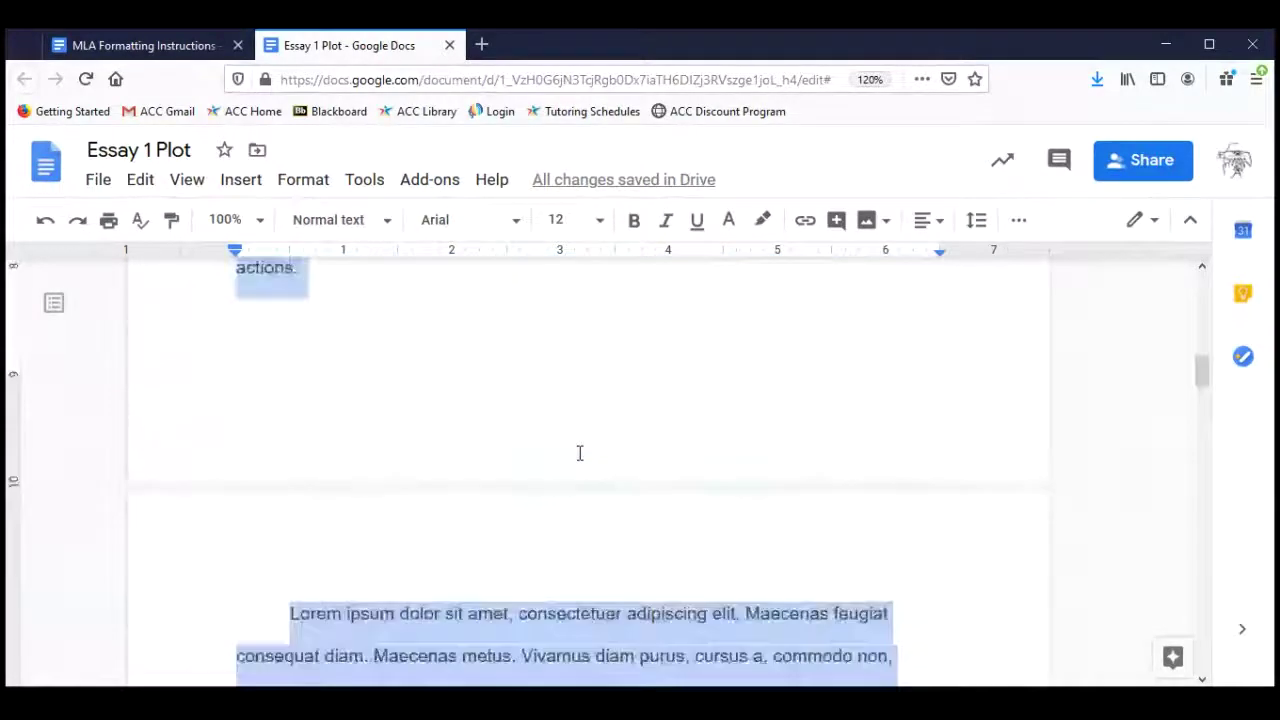
{"action": "left_click", "coordinate": [579, 453]}
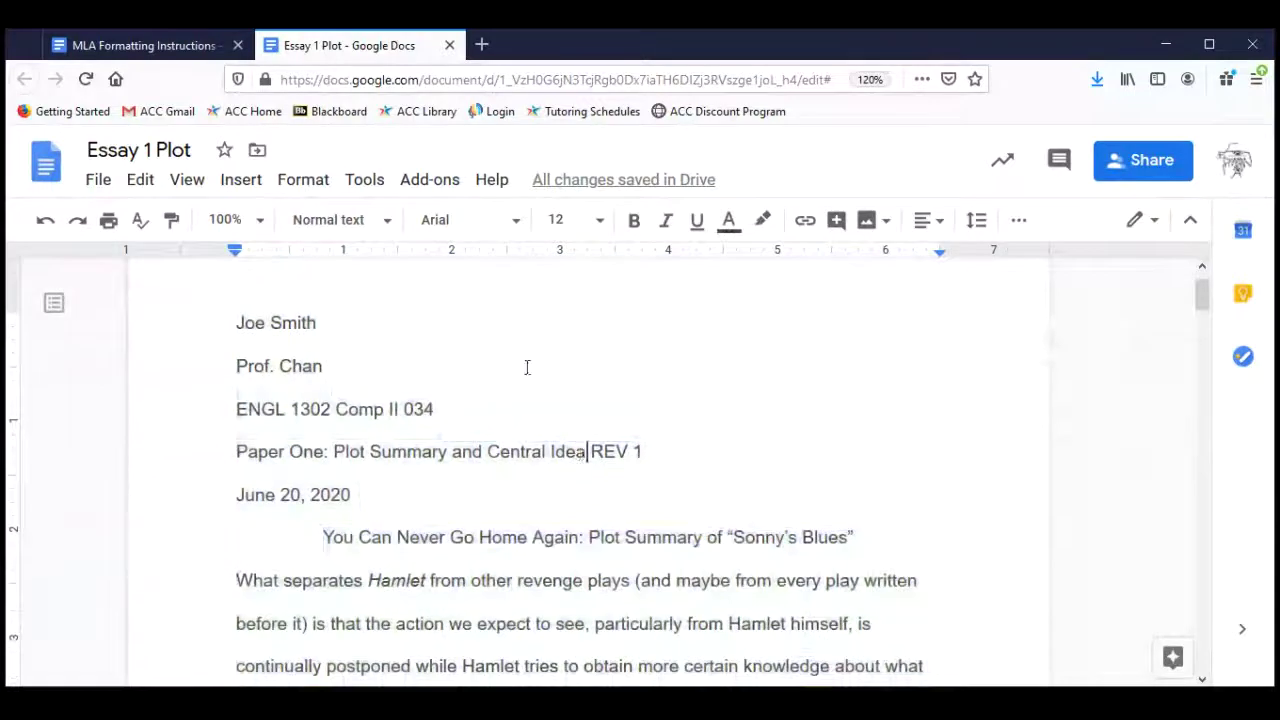
{"action": "left_click", "coordinate": [172, 46]}
{"action": "left_click_drag", "start_coordinate": [172, 46], "coordinate": [320, 45]}
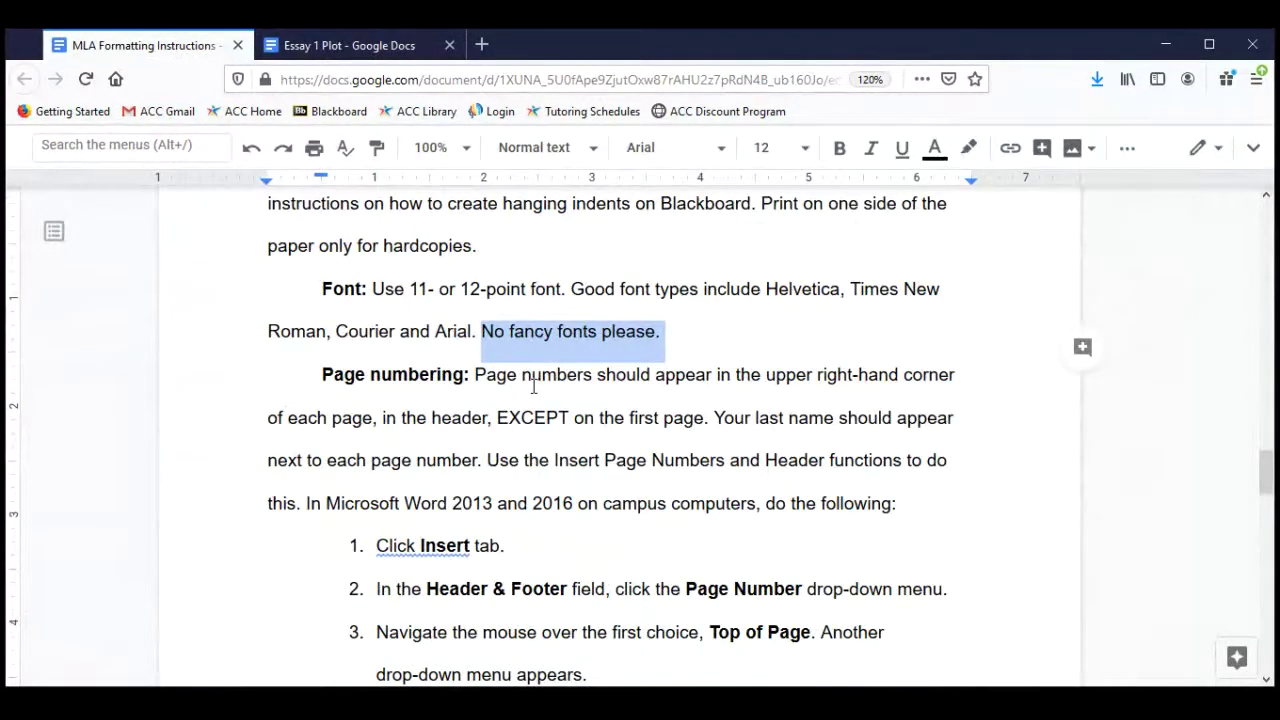
{"action": "scroll", "coordinate": [578, 394], "scroll_direction": "down", "scroll_amount": 3}
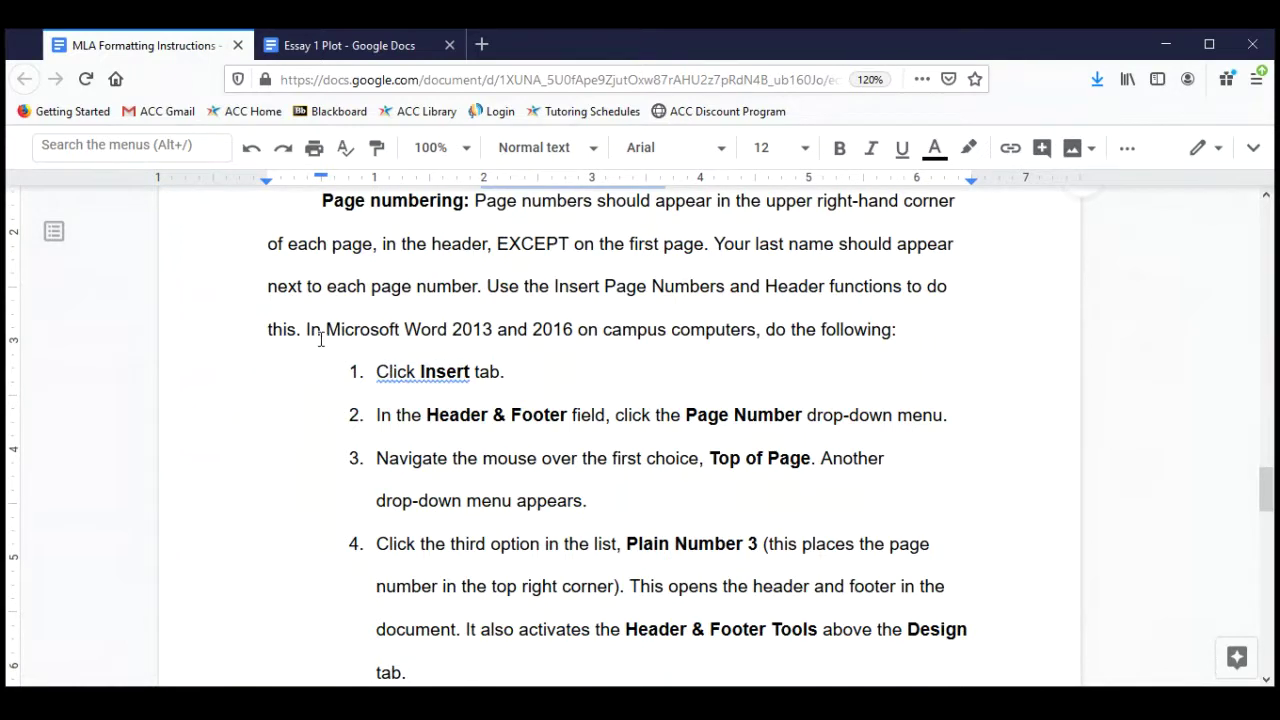
{"action": "left_click_drag", "start_coordinate": [322, 330], "coordinate": [639, 331]}
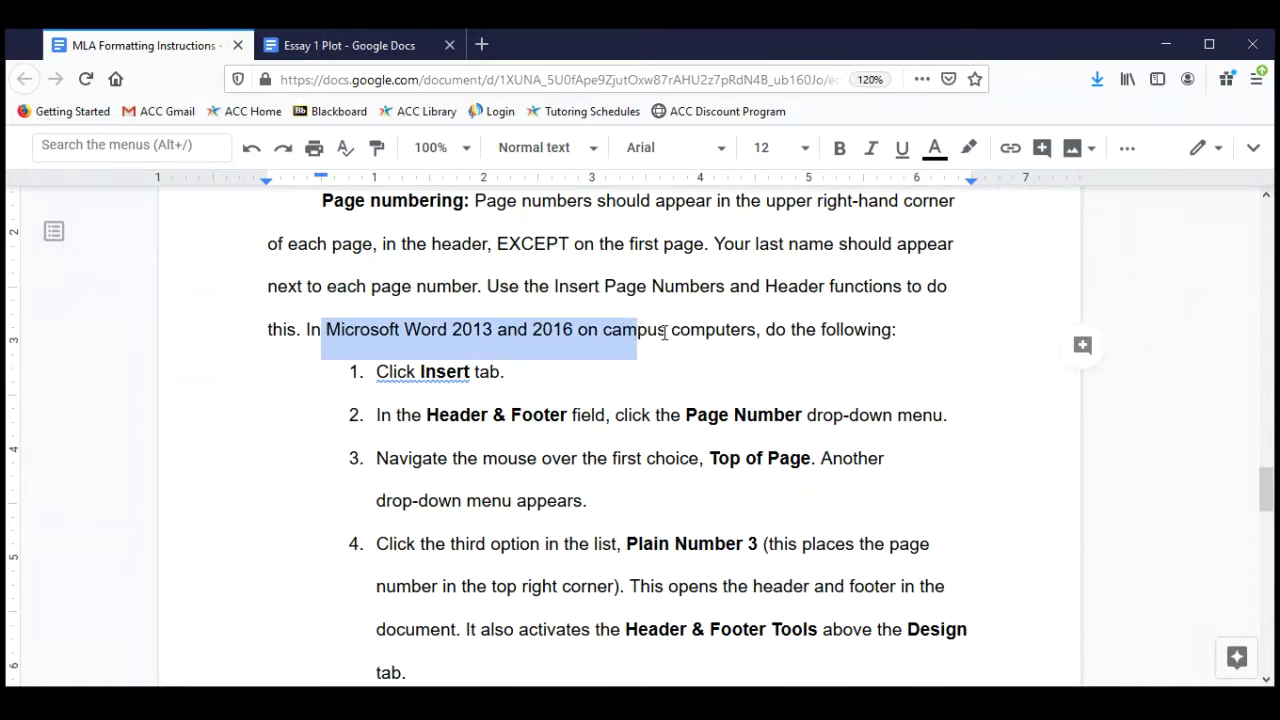
{"action": "left_click", "coordinate": [651, 332]}
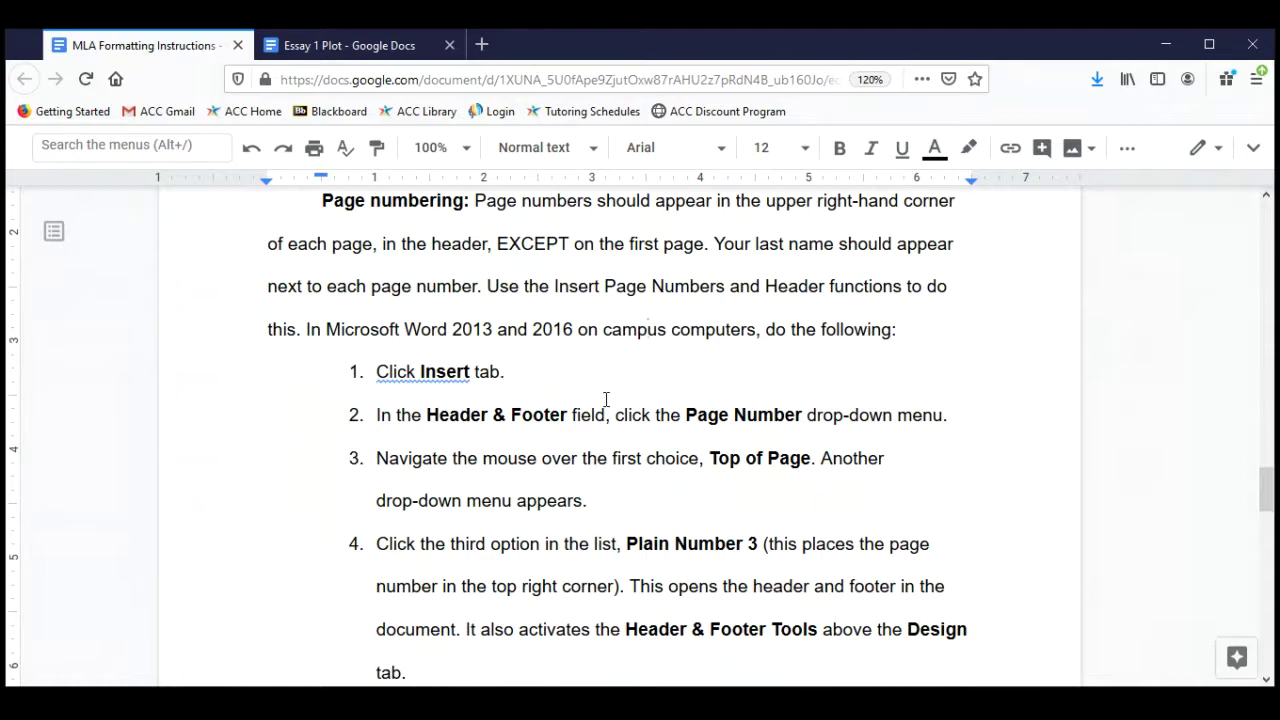
{"action": "scroll", "coordinate": [606, 399], "scroll_direction": "down", "scroll_amount": 4}
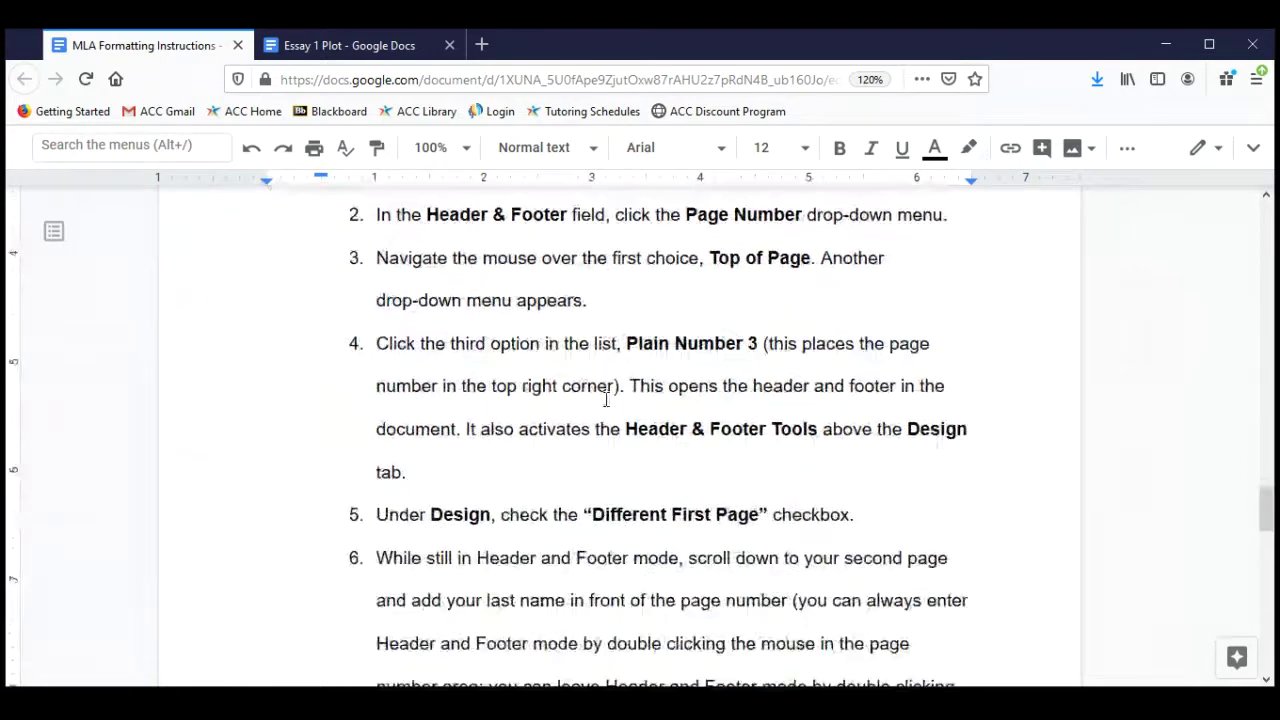
{"action": "scroll", "coordinate": [606, 399], "scroll_direction": "down", "scroll_amount": 3}
{"action": "scroll", "coordinate": [606, 399], "scroll_direction": "down", "scroll_amount": 10}
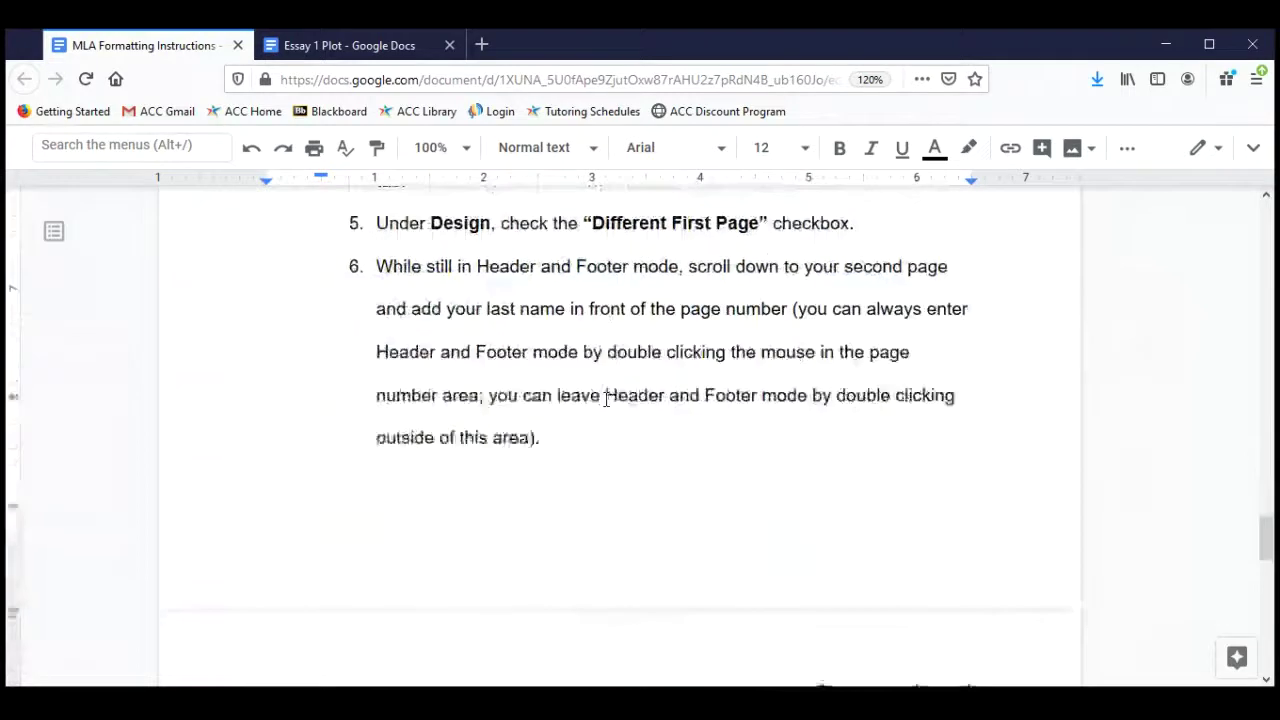
{"action": "scroll", "coordinate": [606, 399], "scroll_direction": "down", "scroll_amount": 3}
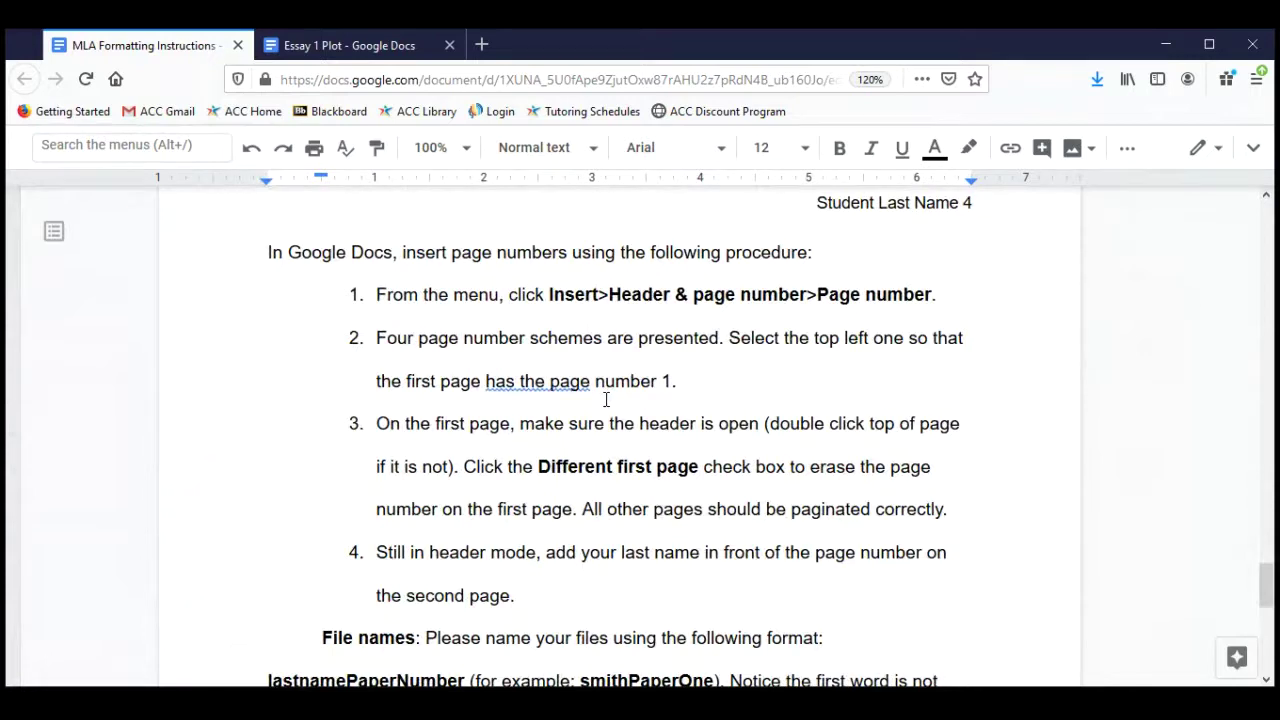
{"action": "left_click", "coordinate": [371, 45]}
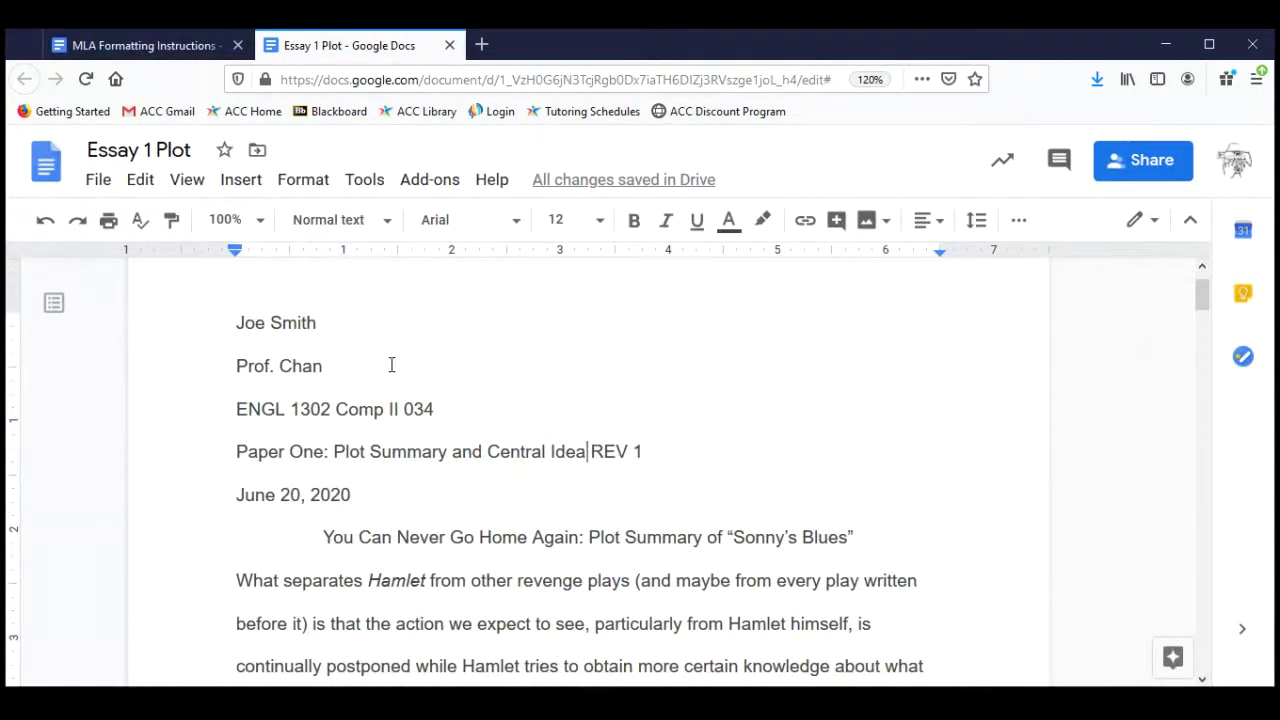
Open the page header, delete the stray letters typed there, and show Insert's page-number placement options.
{"action": "scroll", "coordinate": [588, 363], "scroll_direction": "up", "scroll_amount": 2}
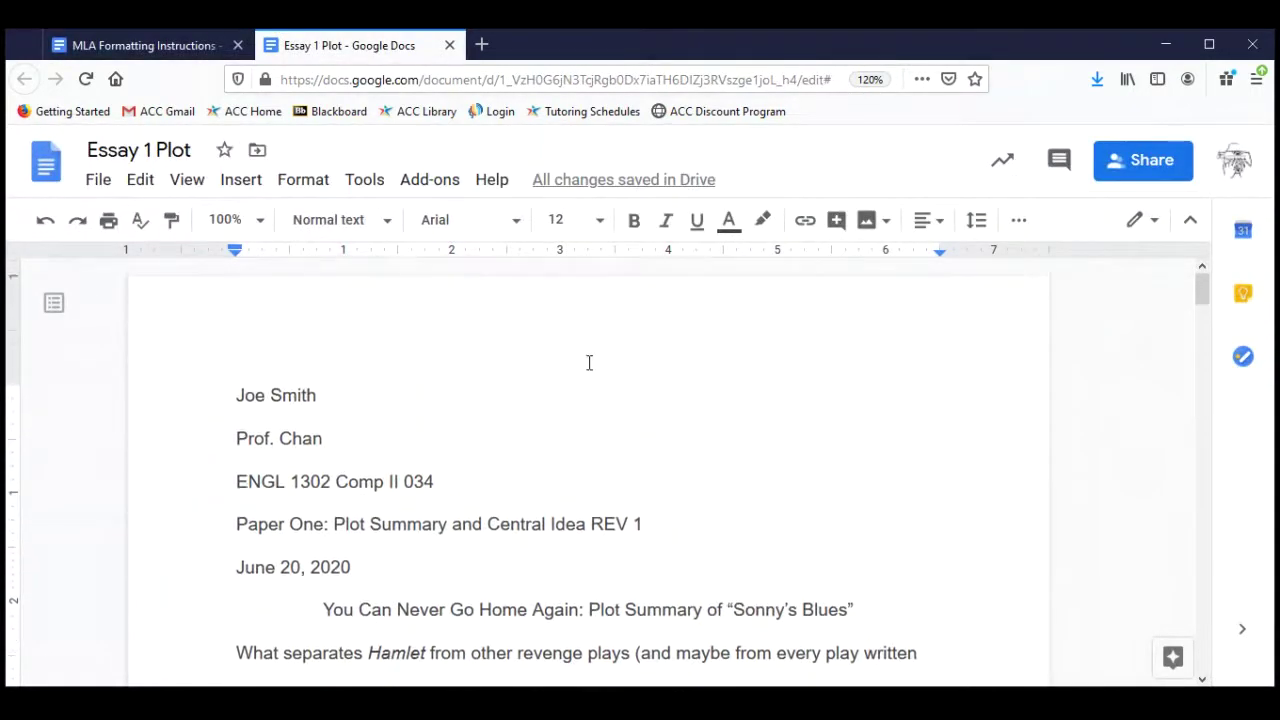
{"action": "double_click", "coordinate": [649, 313]}
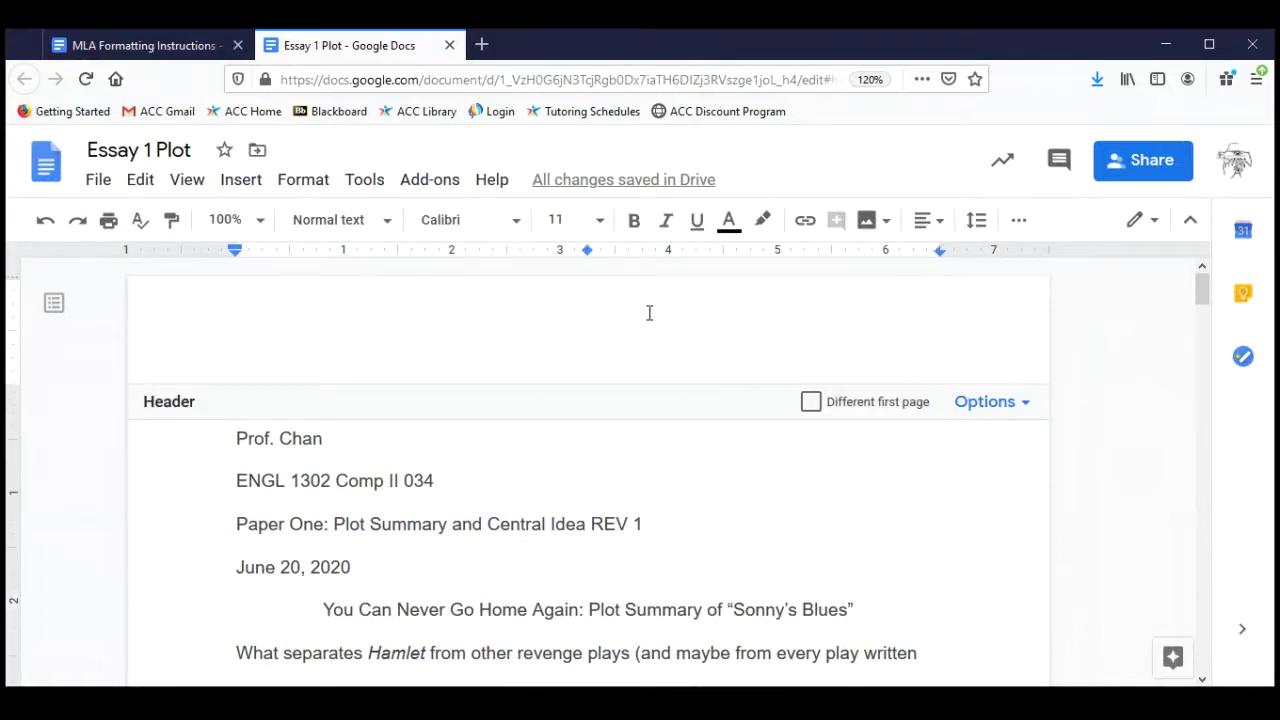
{"action": "type", "text": "ga"}
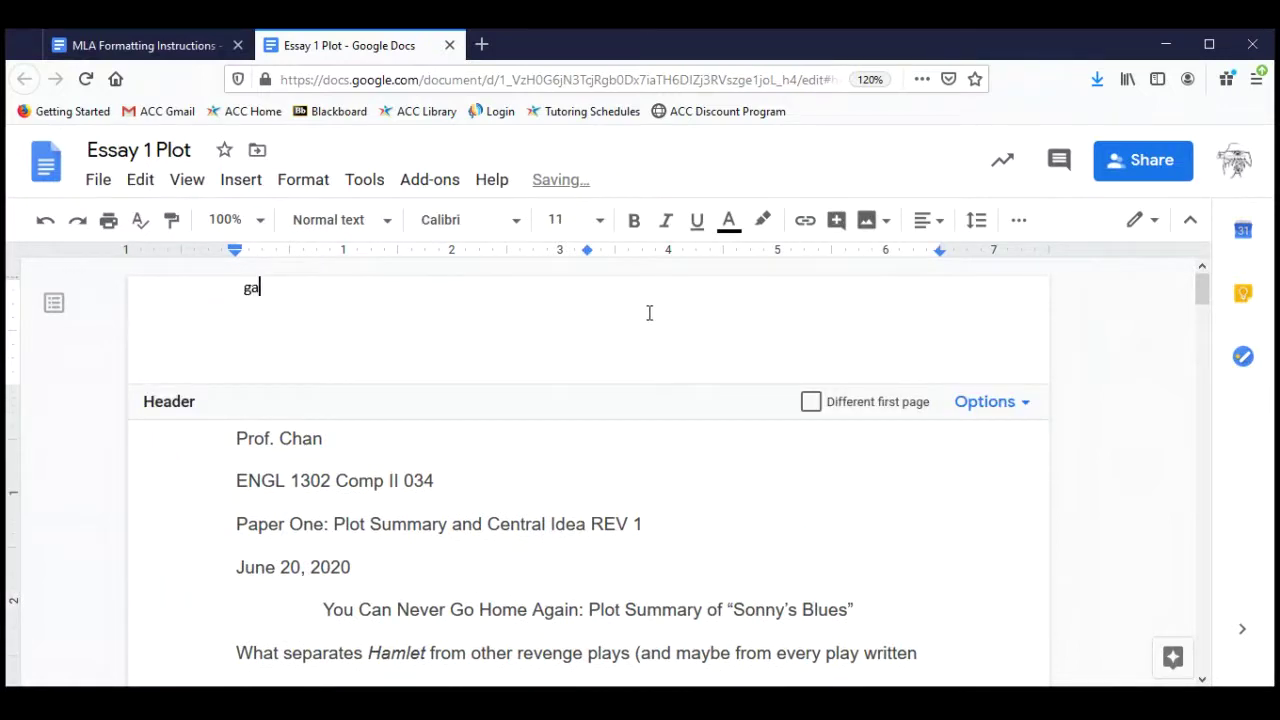
{"action": "key", "text": "BackSpace"}
{"action": "key", "text": "BackSpace"}
{"action": "key", "text": "BackSpace"}
{"action": "left_click", "coordinate": [524, 568]}
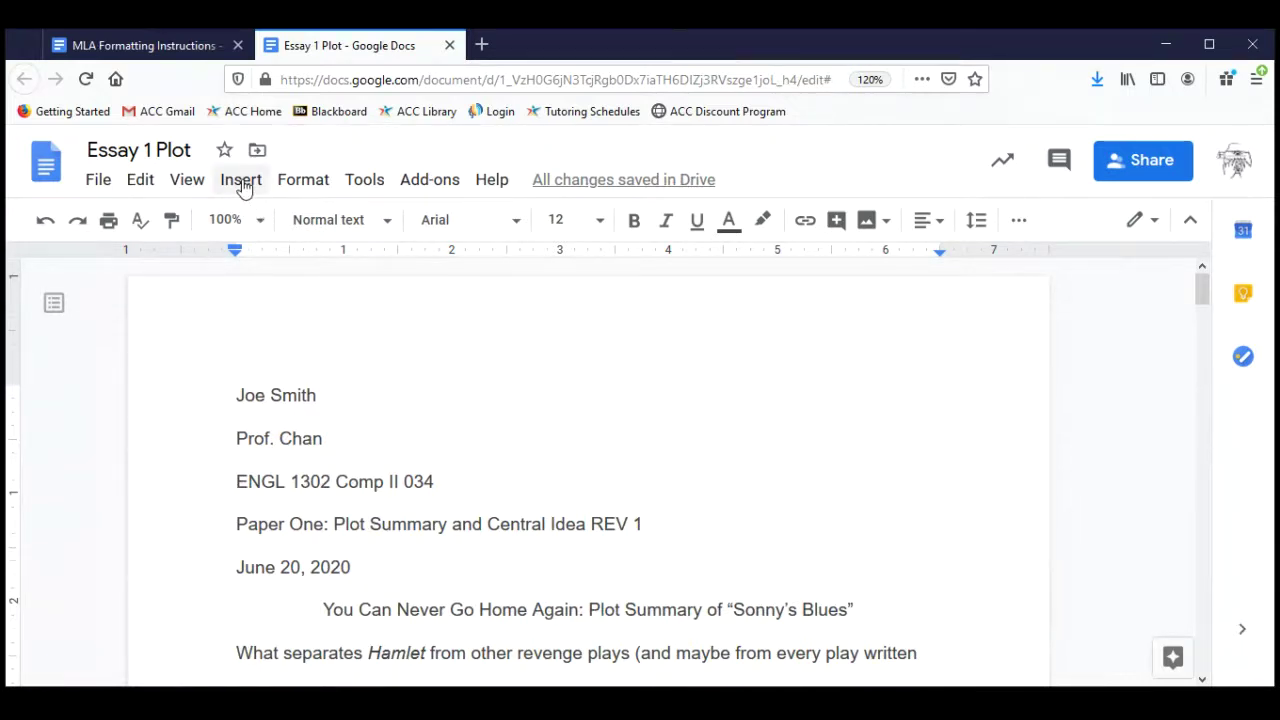
{"action": "left_click", "coordinate": [241, 182]}
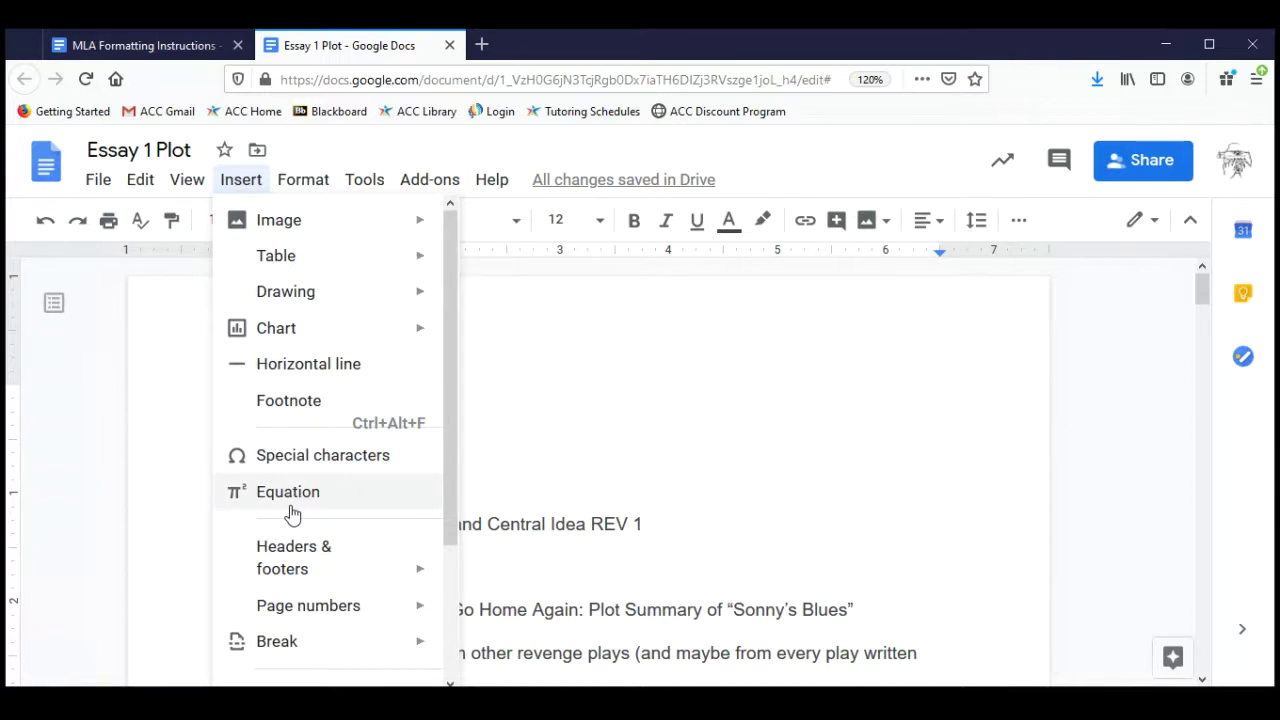
{"action": "mouse_move", "coordinate": [298, 612]}
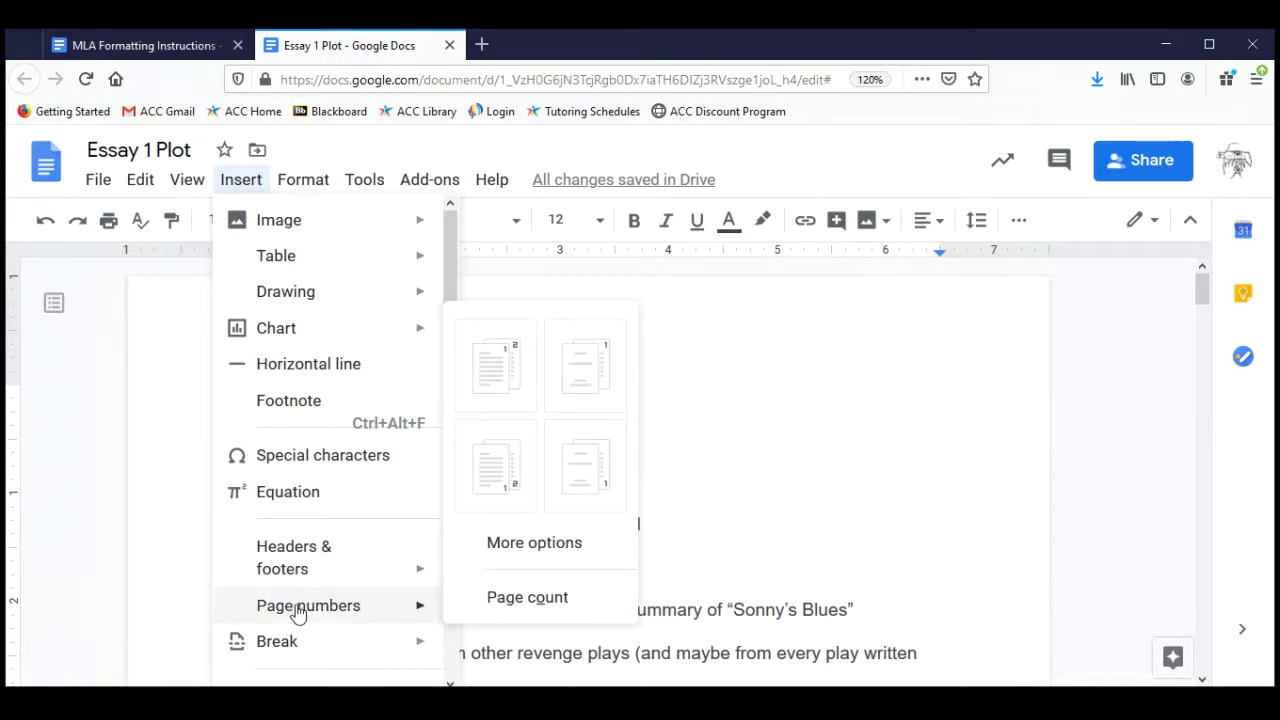
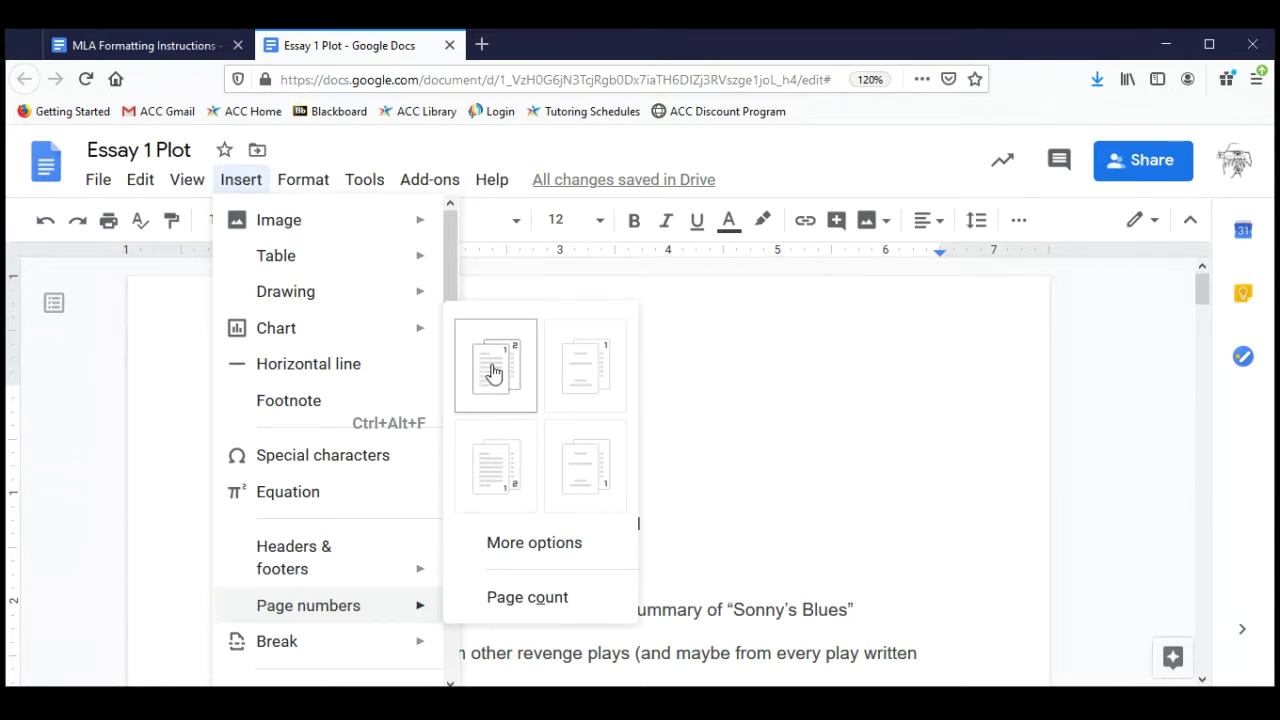
Add page numbers at the top right of every page's header in Essay 1 Plot.
{"action": "left_click", "coordinate": [493, 371]}
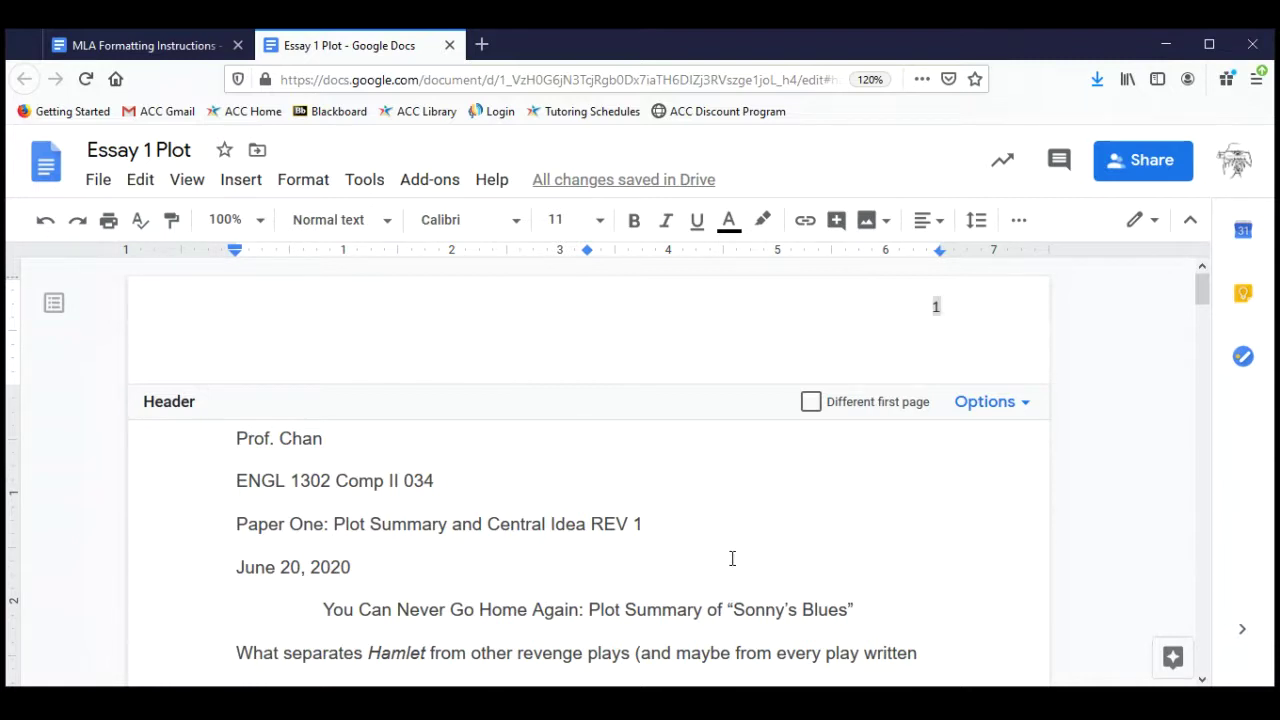
{"action": "scroll", "coordinate": [732, 558], "scroll_direction": "down", "scroll_amount": 5}
{"action": "scroll", "coordinate": [732, 558], "scroll_direction": "down", "scroll_amount": 5}
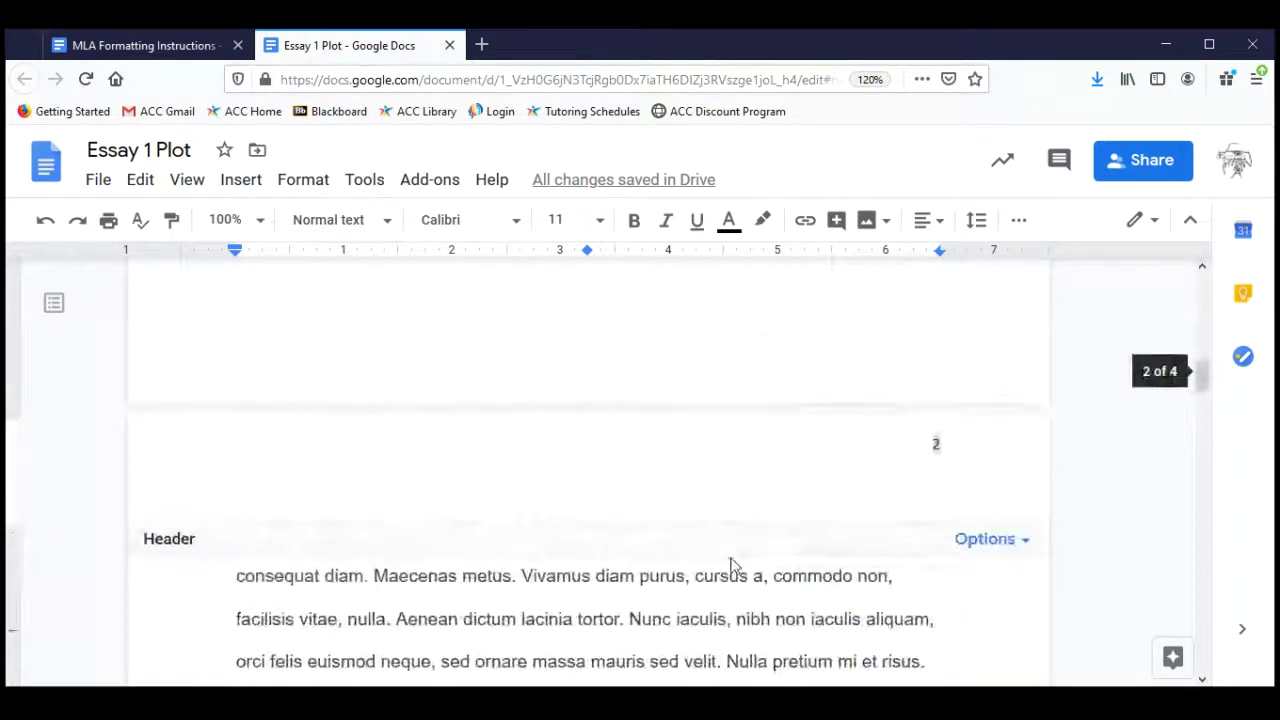
{"action": "scroll", "coordinate": [732, 558], "scroll_direction": "up", "scroll_amount": 2}
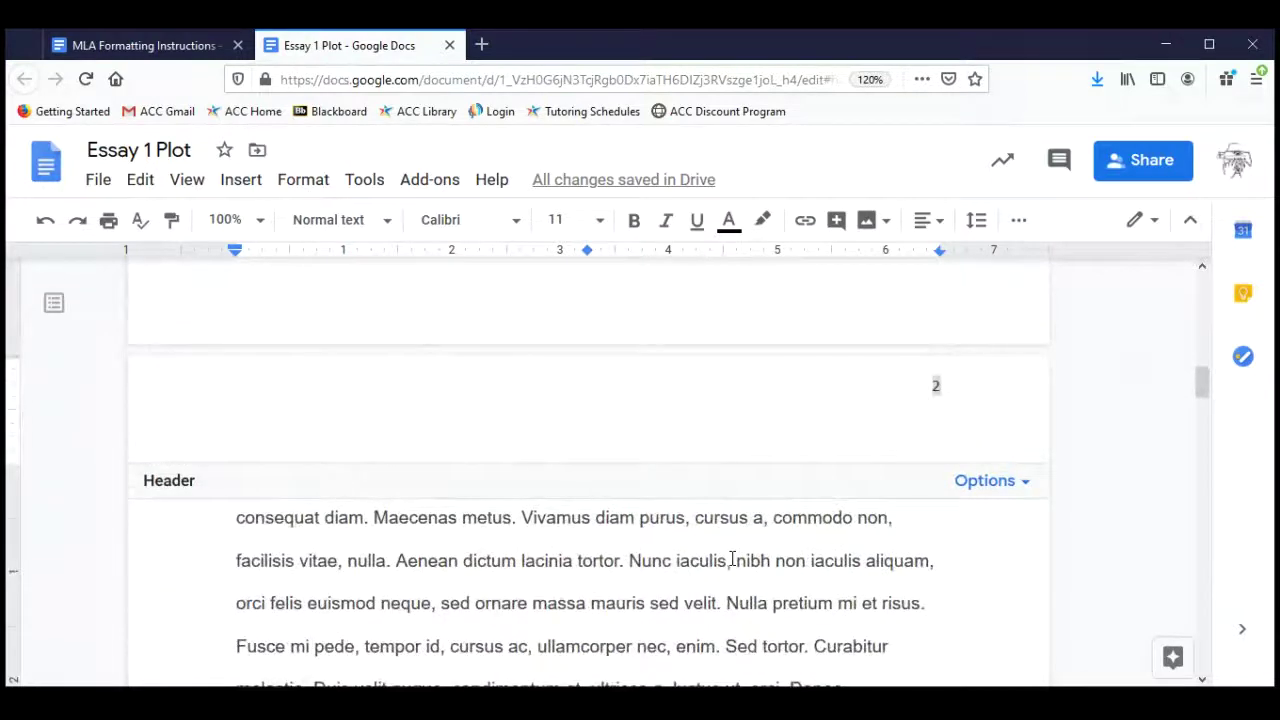
{"action": "scroll", "coordinate": [732, 558], "scroll_direction": "down", "scroll_amount": 10}
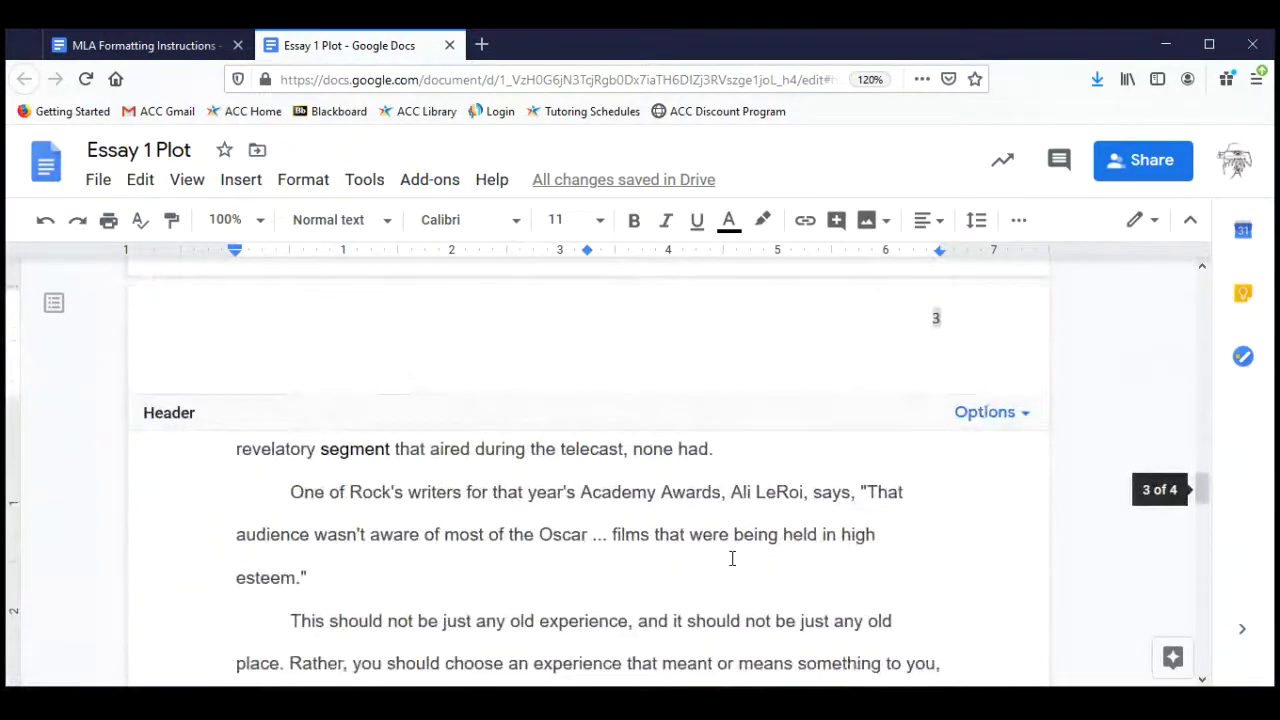
{"action": "scroll", "coordinate": [732, 558], "scroll_direction": "up", "scroll_amount": 15}
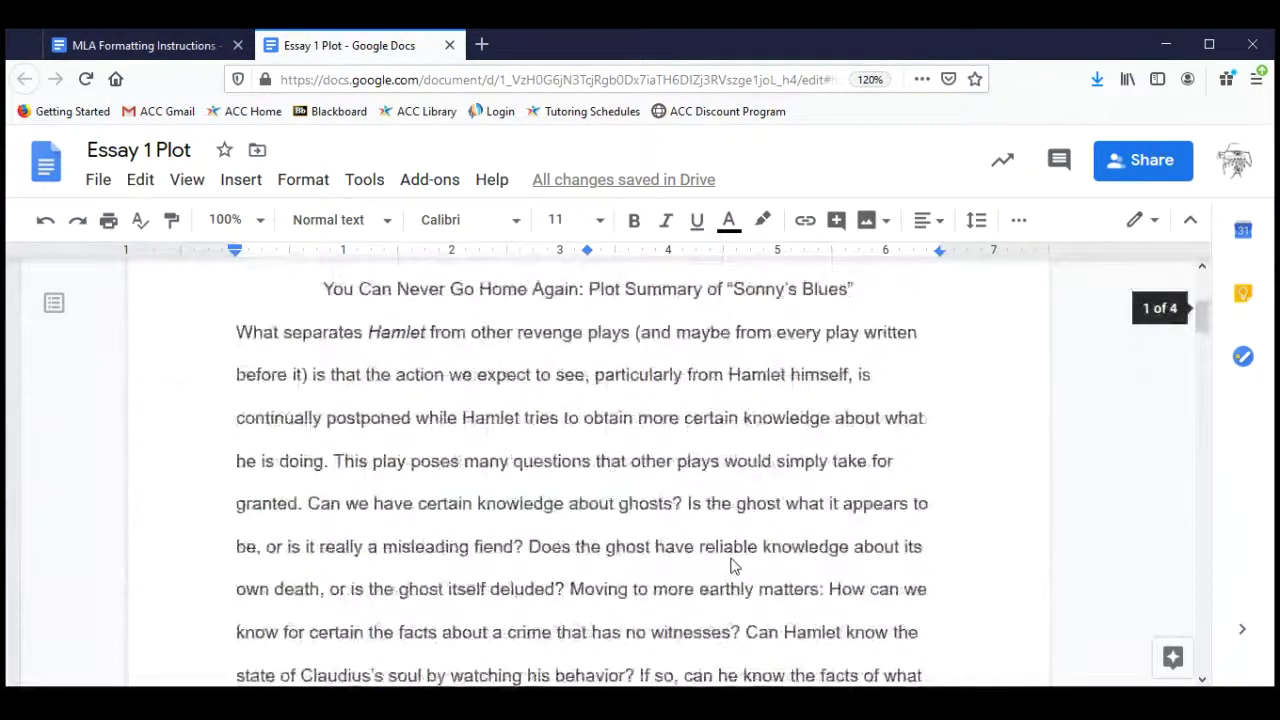
{"action": "scroll", "coordinate": [730, 567], "scroll_direction": "up", "scroll_amount": 3}
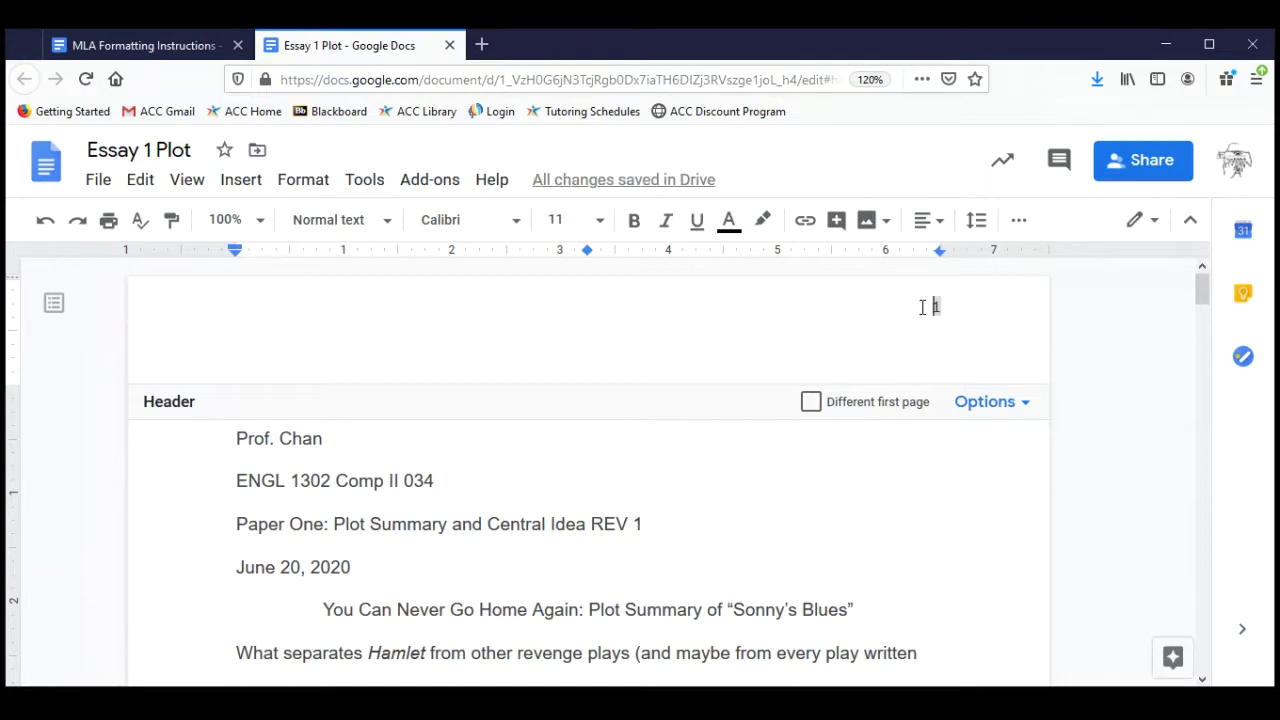
Type 'Smith' before the page number so the header reads 'Smith 1'.
{"action": "type", "text": "Smith"}
{"action": "scroll", "coordinate": [731, 577], "scroll_direction": "down", "scroll_amount": 3}
{"action": "scroll", "coordinate": [731, 577], "scroll_direction": "up", "scroll_amount": 3}
{"action": "scroll", "coordinate": [731, 567], "scroll_direction": "down", "scroll_amount": 1}
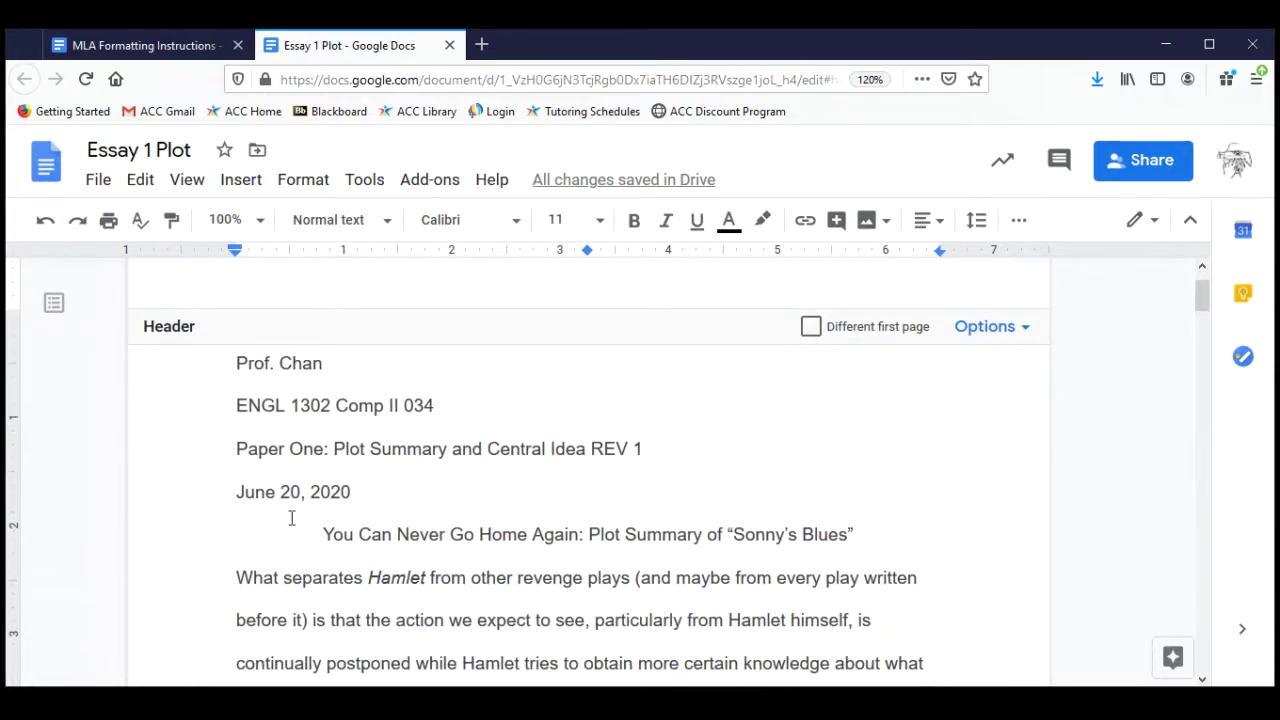
{"action": "scroll", "coordinate": [417, 611], "scroll_direction": "down", "scroll_amount": 2}
{"action": "scroll", "coordinate": [417, 611], "scroll_direction": "down", "scroll_amount": 18}
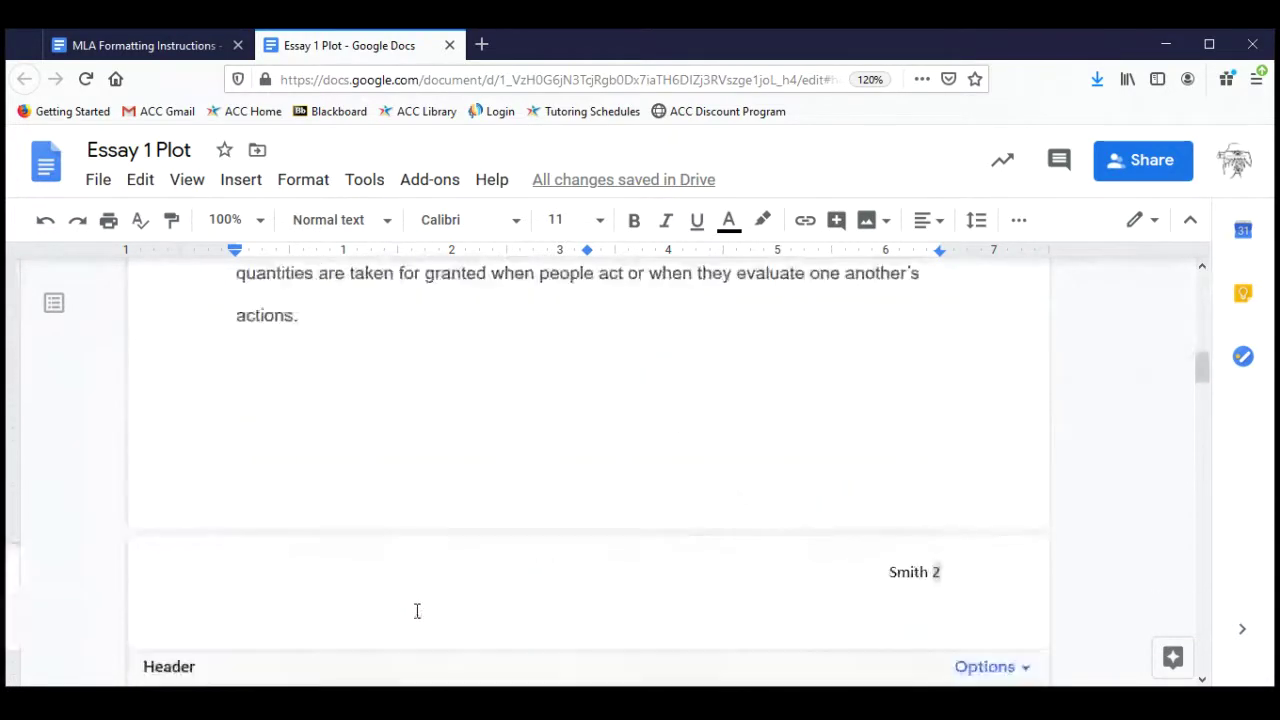
{"action": "scroll", "coordinate": [417, 611], "scroll_direction": "up", "scroll_amount": 18}
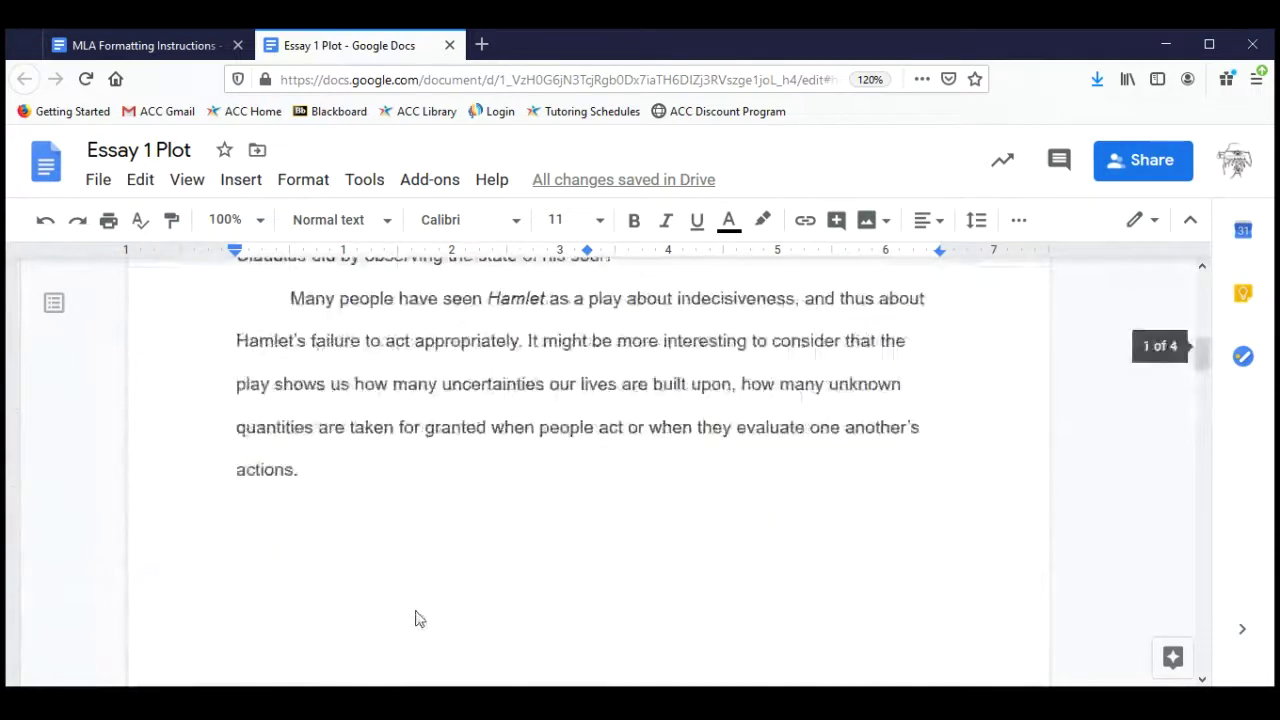
{"action": "scroll", "coordinate": [417, 611], "scroll_direction": "up", "scroll_amount": 2}
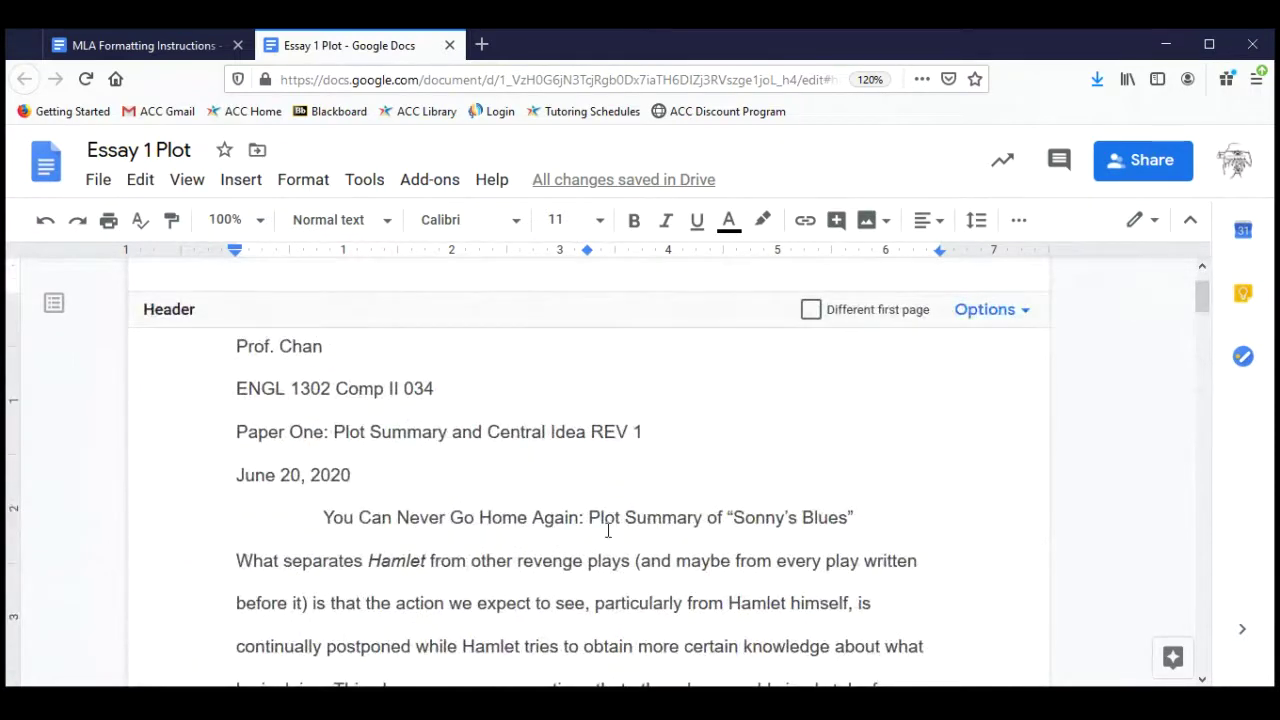
{"action": "scroll", "coordinate": [607, 520], "scroll_direction": "up", "scroll_amount": 1}
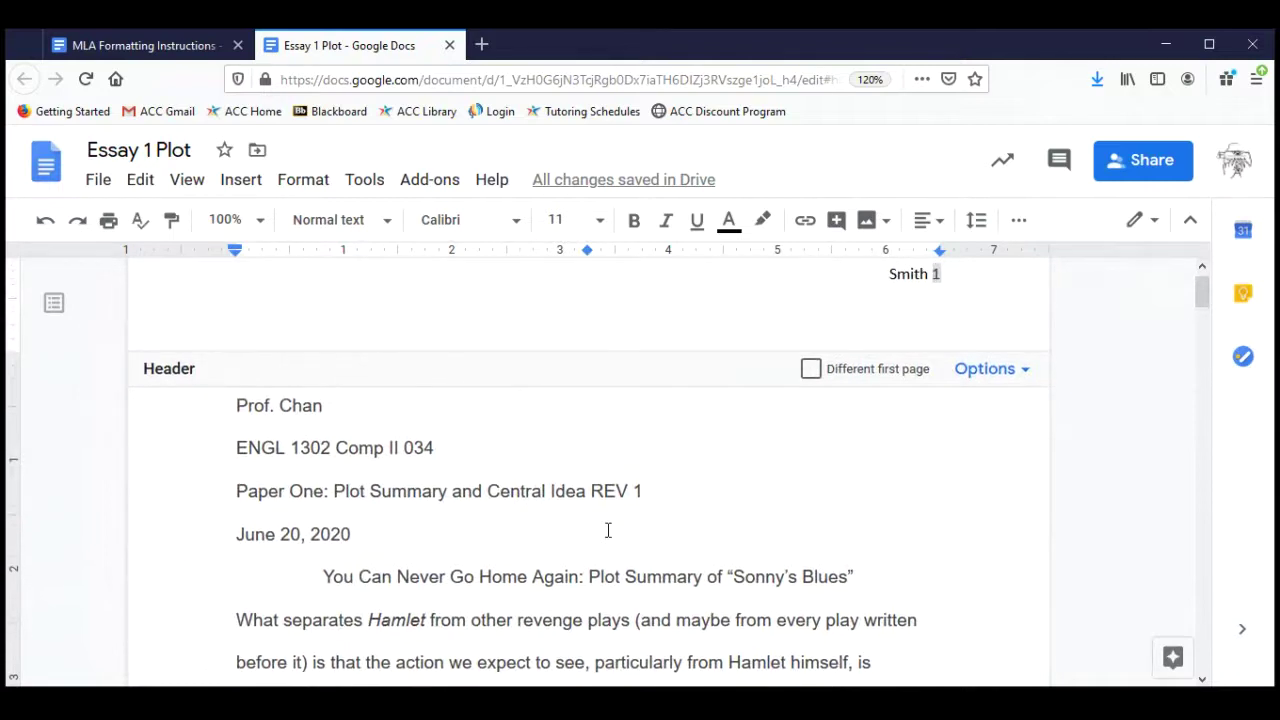
{"action": "scroll", "coordinate": [607, 530], "scroll_direction": "up", "scroll_amount": 1}
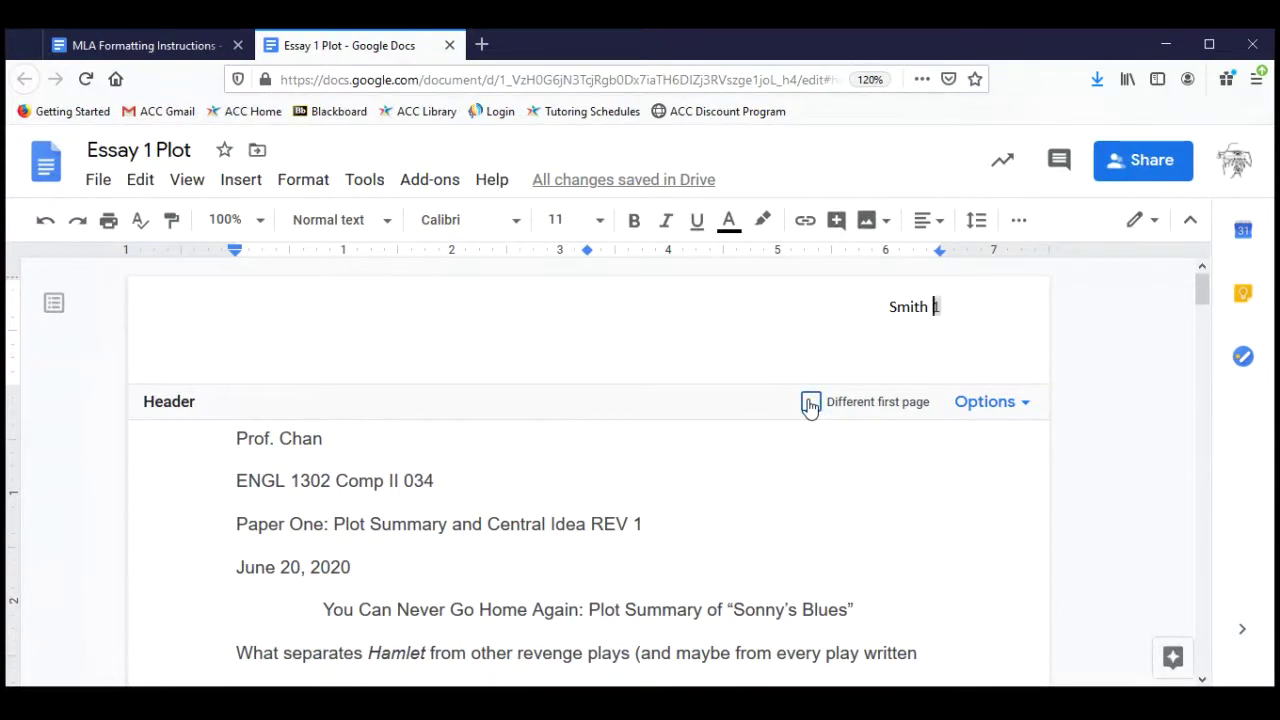
Enable 'Different first page' to blank page one's header, then return to the essay body.
{"action": "left_click", "coordinate": [810, 403]}
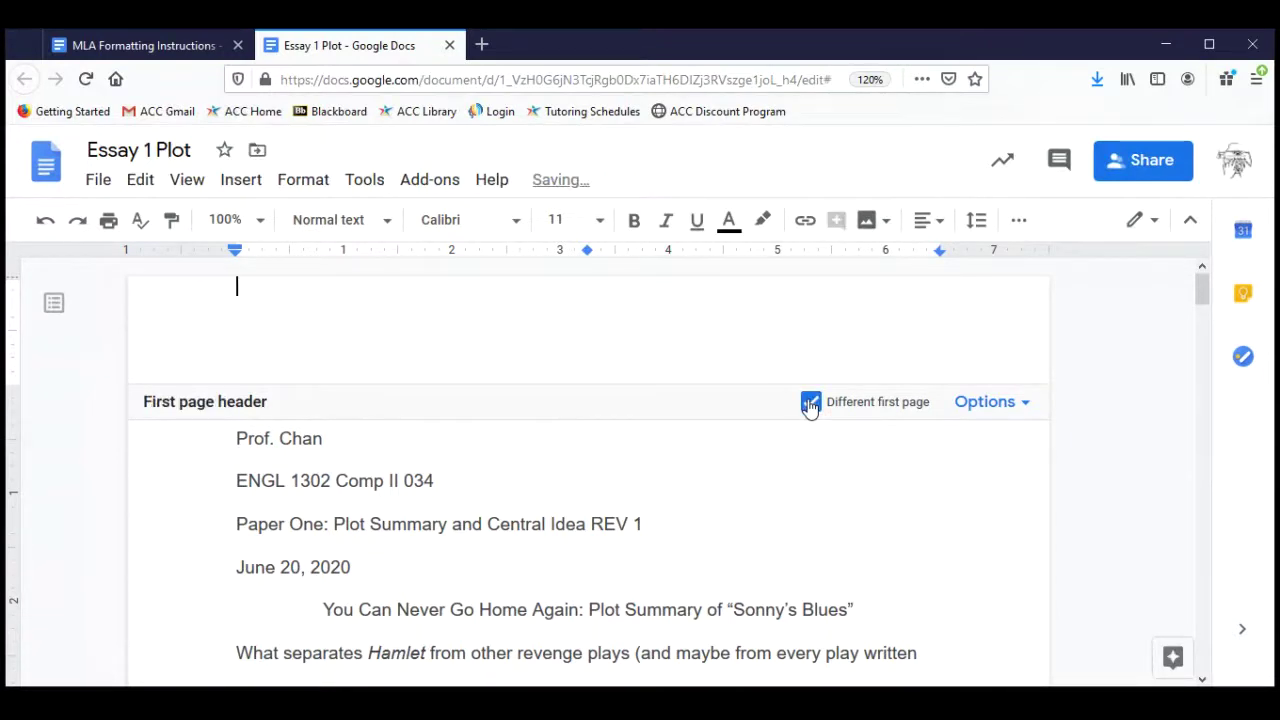
{"action": "left_click", "coordinate": [729, 496]}
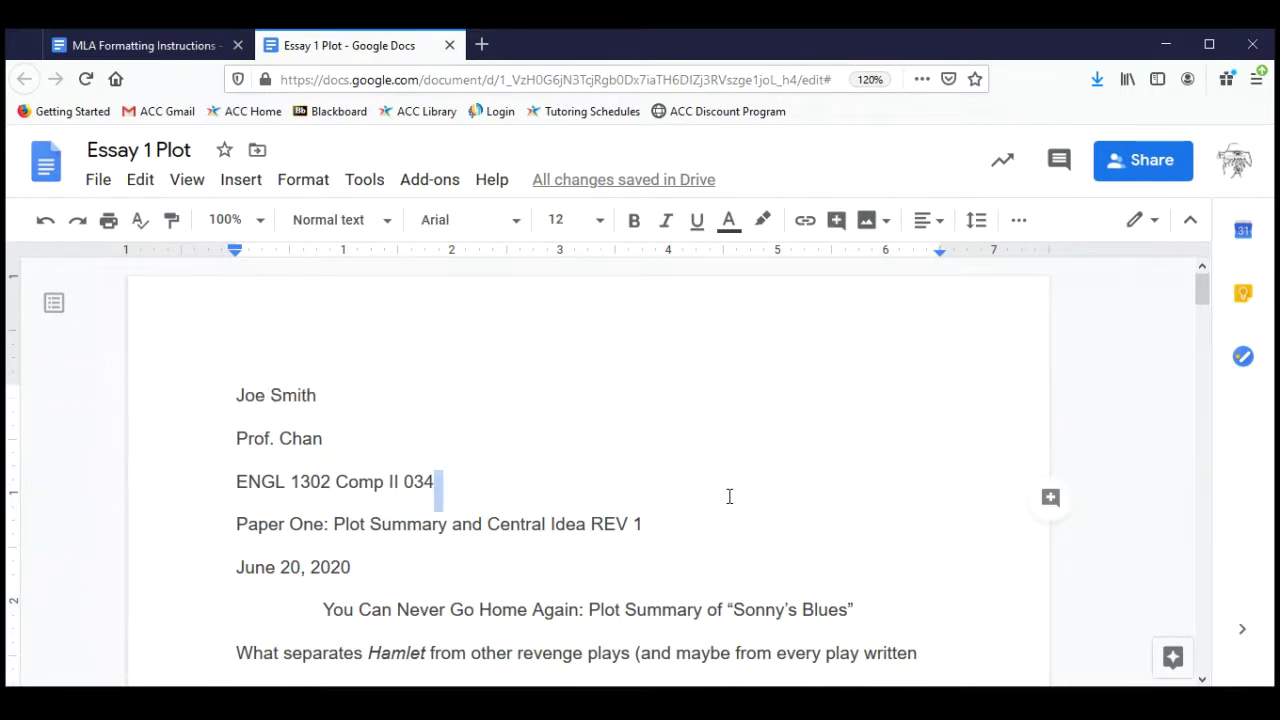
{"action": "scroll", "coordinate": [729, 496], "scroll_direction": "down", "scroll_amount": 15}
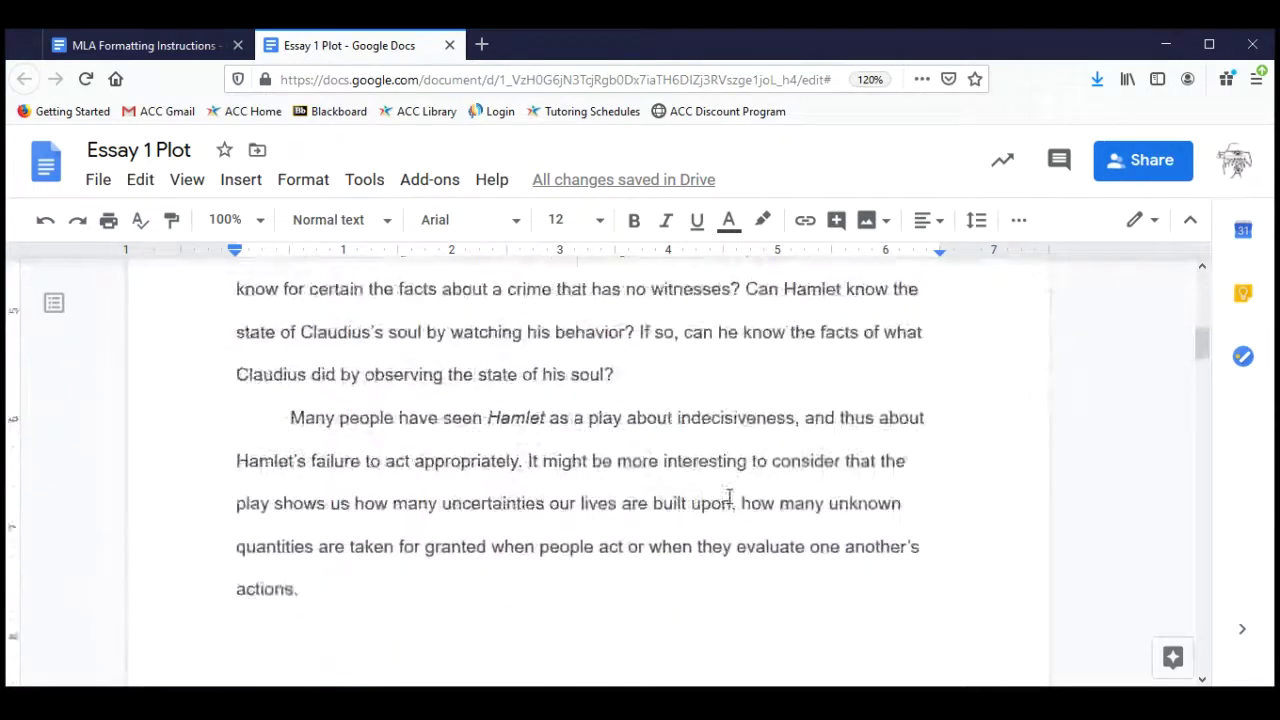
{"action": "scroll", "coordinate": [729, 496], "scroll_direction": "down", "scroll_amount": 5}
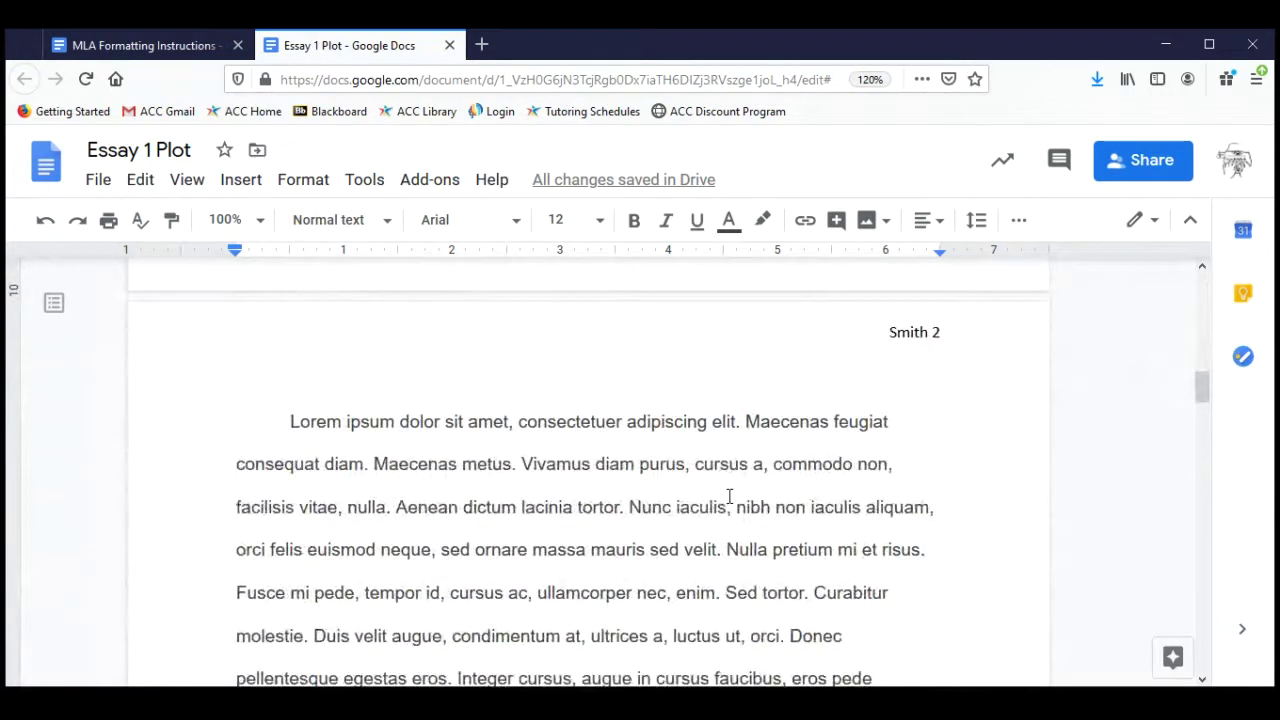
{"action": "scroll", "coordinate": [729, 496], "scroll_direction": "down", "scroll_amount": 10}
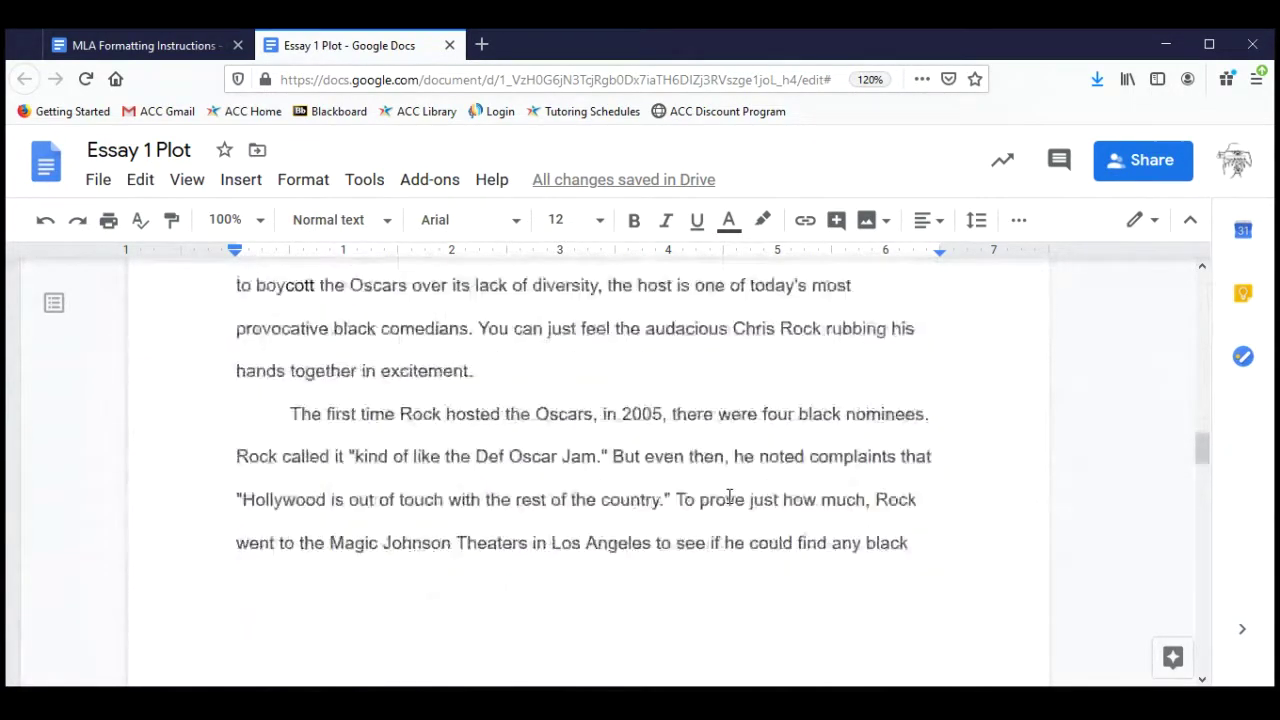
{"action": "scroll", "coordinate": [729, 496], "scroll_direction": "down", "scroll_amount": 5}
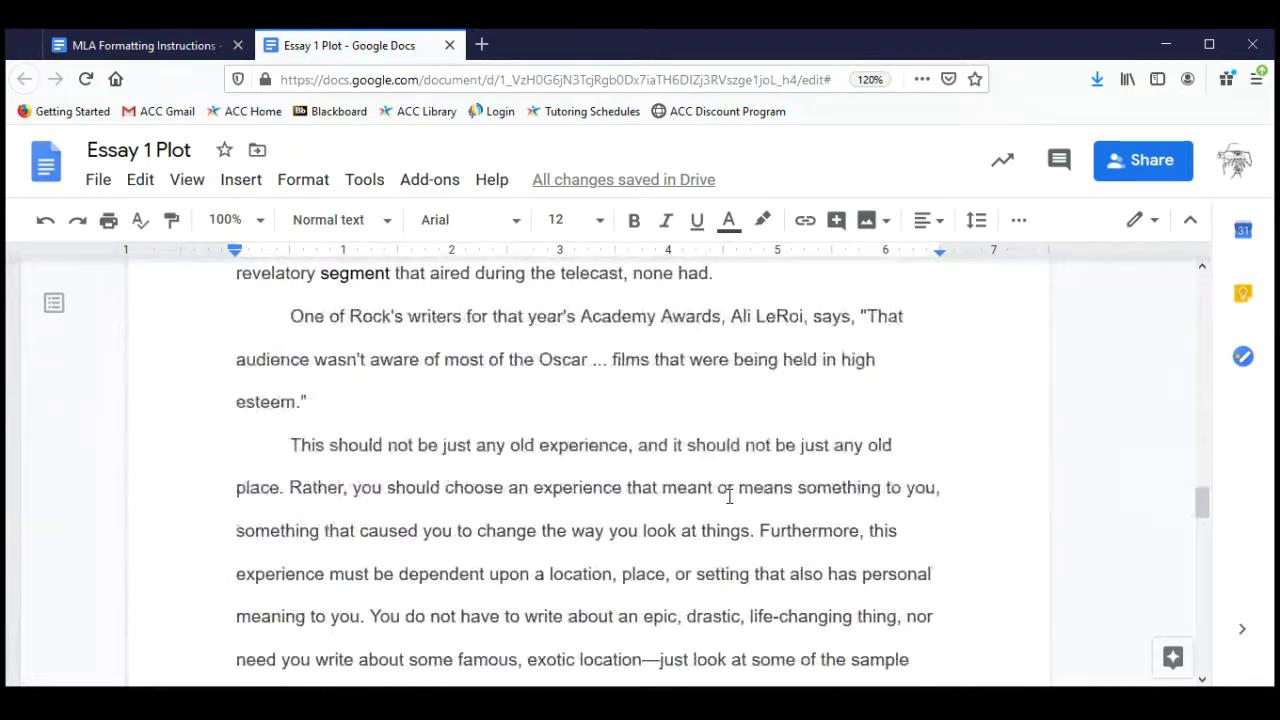
Scroll through the essay to confirm pages 2 and 3 show the Smith running head.
{"action": "scroll", "coordinate": [729, 496], "scroll_direction": "up", "scroll_amount": 3}
{"action": "scroll", "coordinate": [729, 496], "scroll_direction": "up", "scroll_amount": 7}
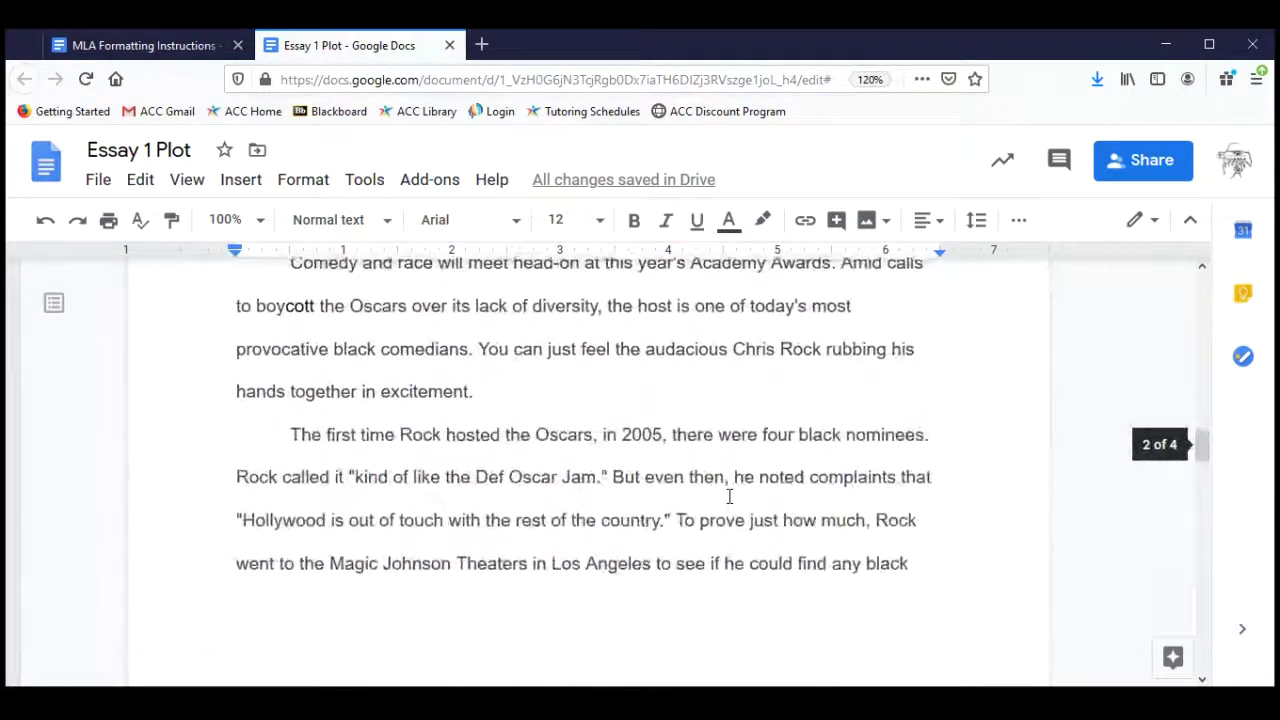
{"action": "scroll", "coordinate": [729, 496], "scroll_direction": "up", "scroll_amount": 10}
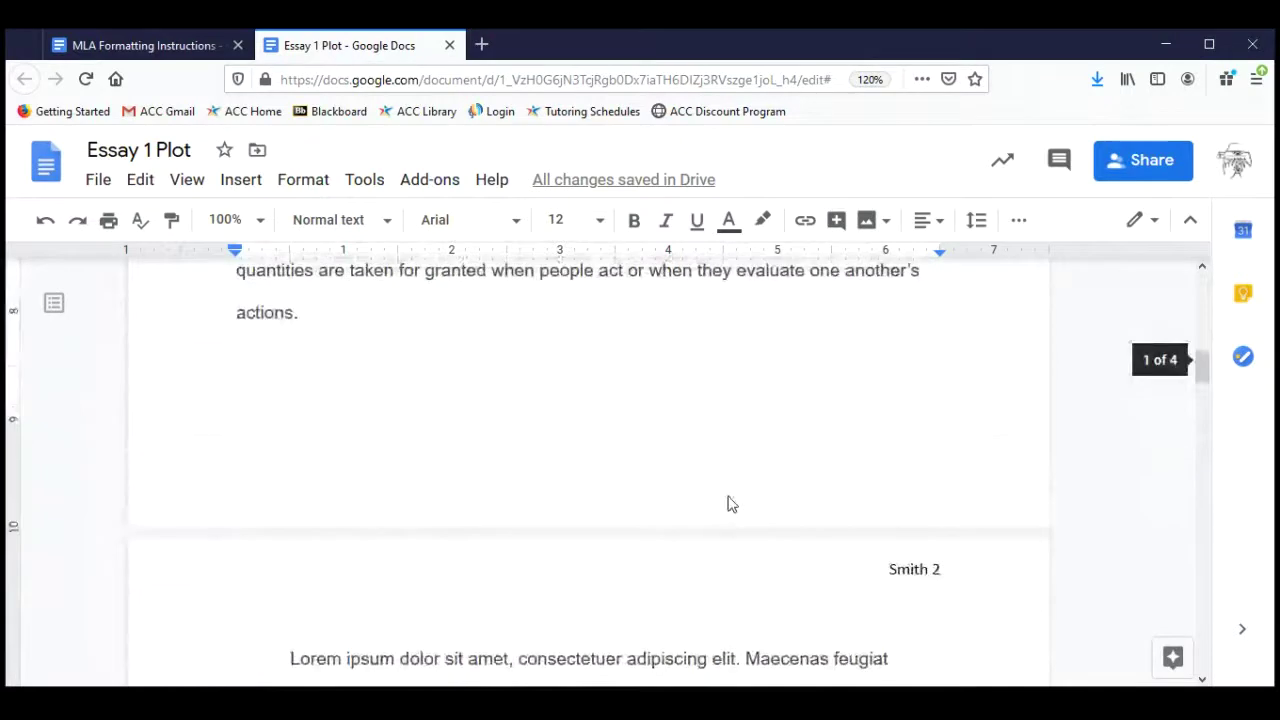
{"action": "scroll", "coordinate": [729, 496], "scroll_direction": "up", "scroll_amount": 6}
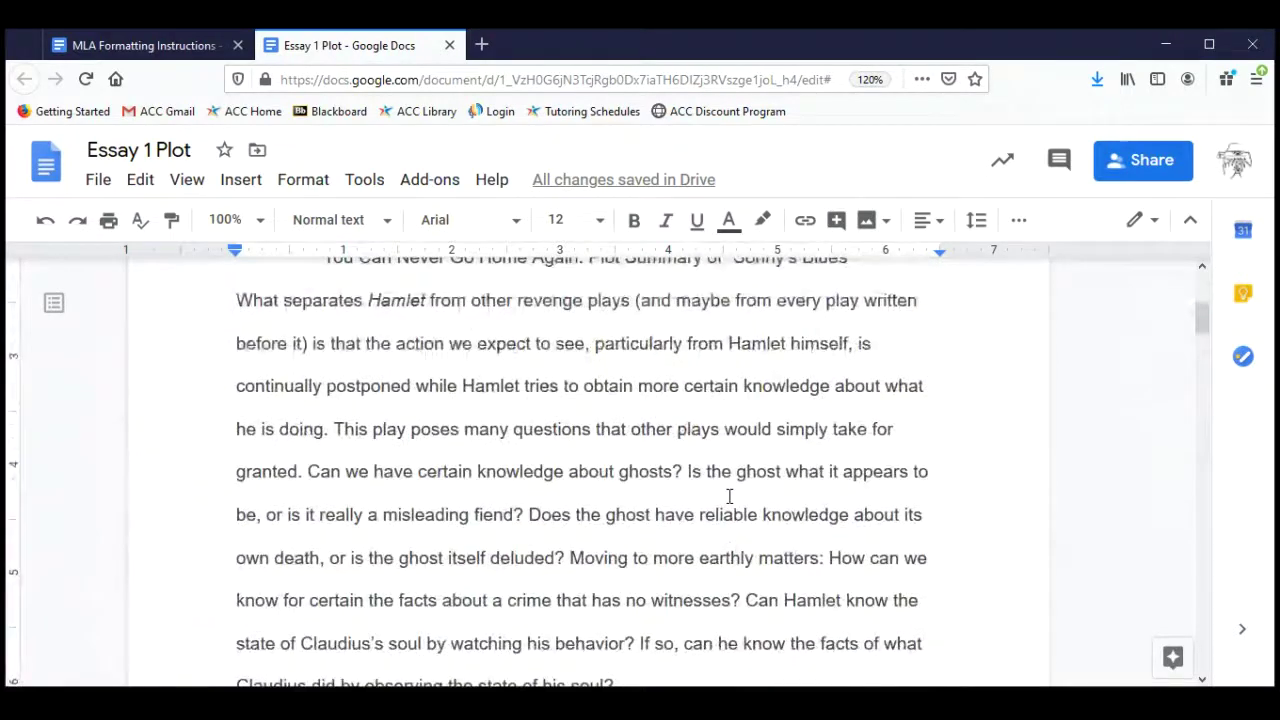
{"action": "scroll", "coordinate": [729, 496], "scroll_direction": "up", "scroll_amount": 4}
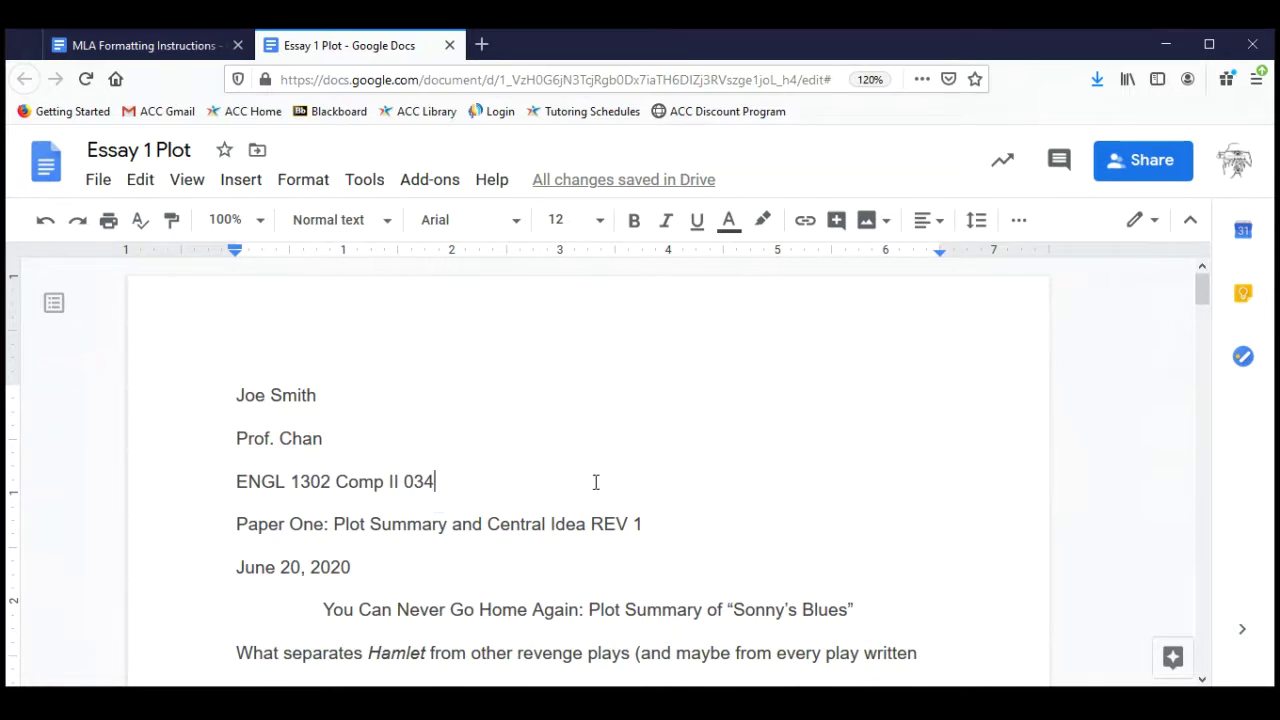
{"action": "scroll", "coordinate": [674, 553], "scroll_direction": "down", "scroll_amount": 10}
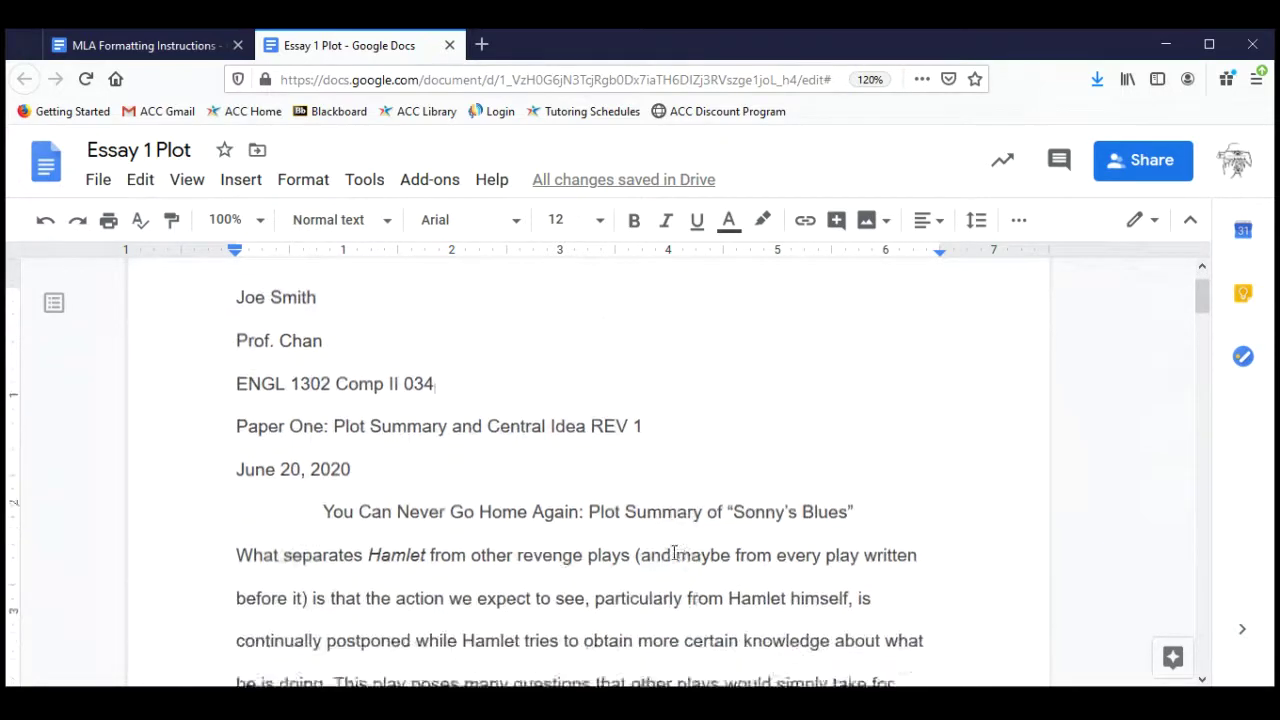
{"action": "scroll", "coordinate": [674, 553], "scroll_direction": "down", "scroll_amount": 8}
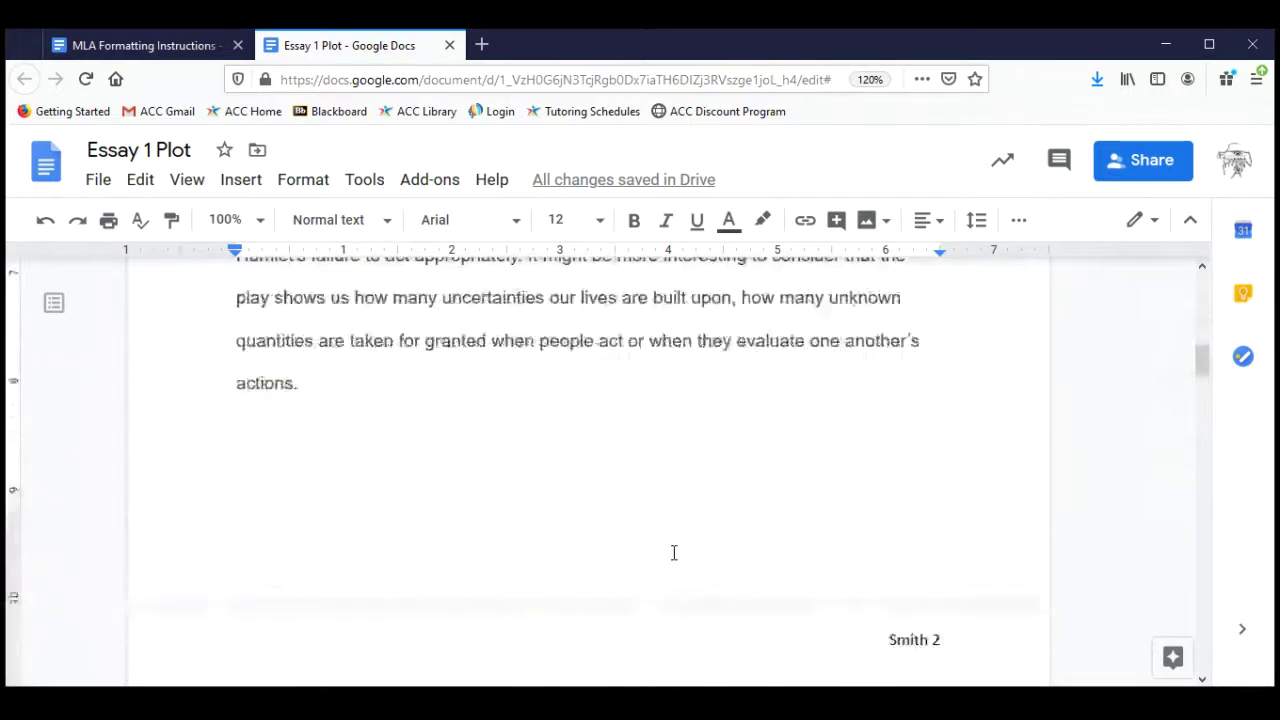
{"action": "scroll", "coordinate": [674, 553], "scroll_direction": "up", "scroll_amount": 2}
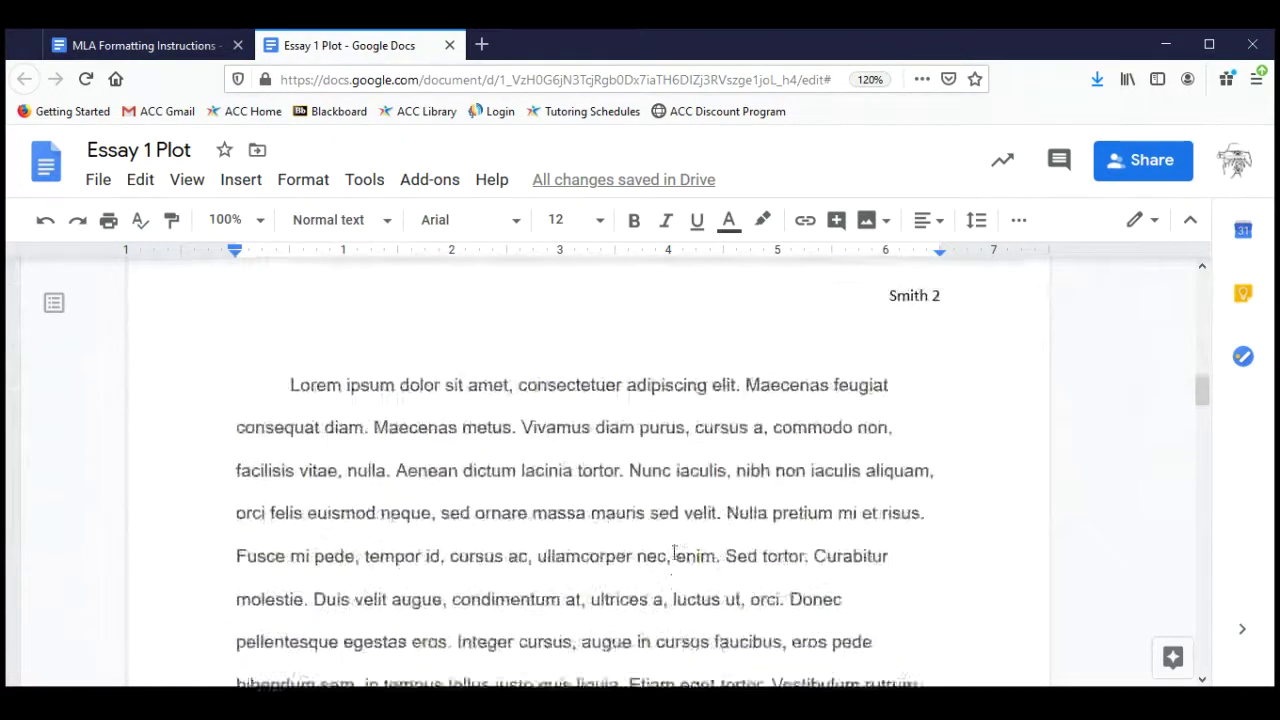
{"action": "scroll", "coordinate": [674, 553], "scroll_direction": "down", "scroll_amount": 2}
{"action": "scroll", "coordinate": [674, 553], "scroll_direction": "down", "scroll_amount": 7}
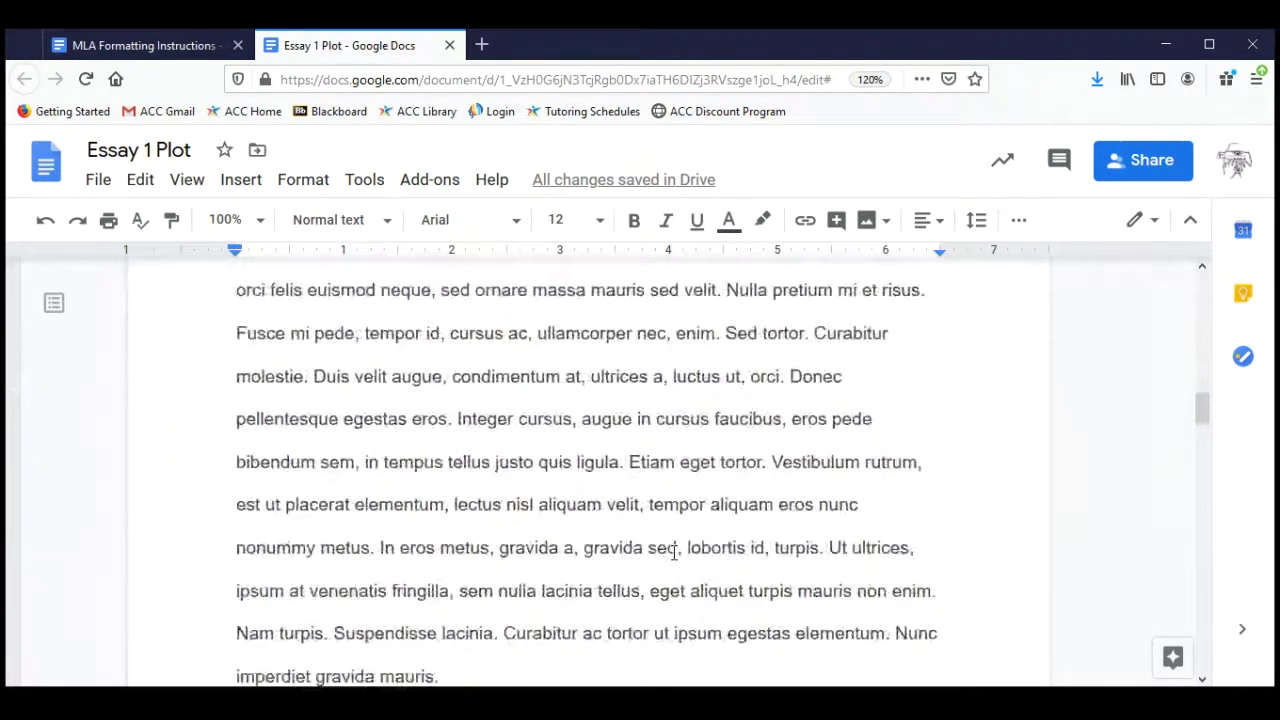
{"action": "scroll", "coordinate": [674, 553], "scroll_direction": "down", "scroll_amount": 4}
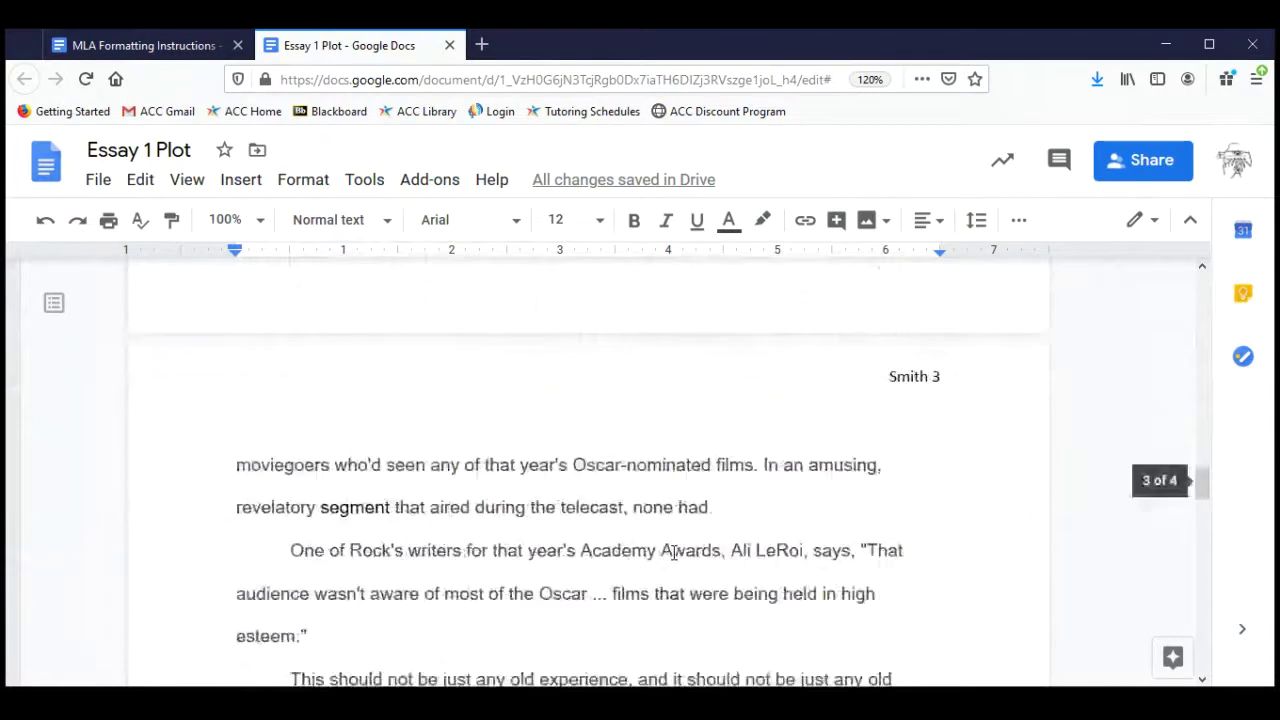
Review the instructions' lastnamePaperNumber file-name rule and smithPaperOne example, then return to Essay 1 Plot.
{"action": "left_click", "coordinate": [165, 46]}
{"action": "scroll", "coordinate": [497, 432], "scroll_direction": "down", "scroll_amount": 5}
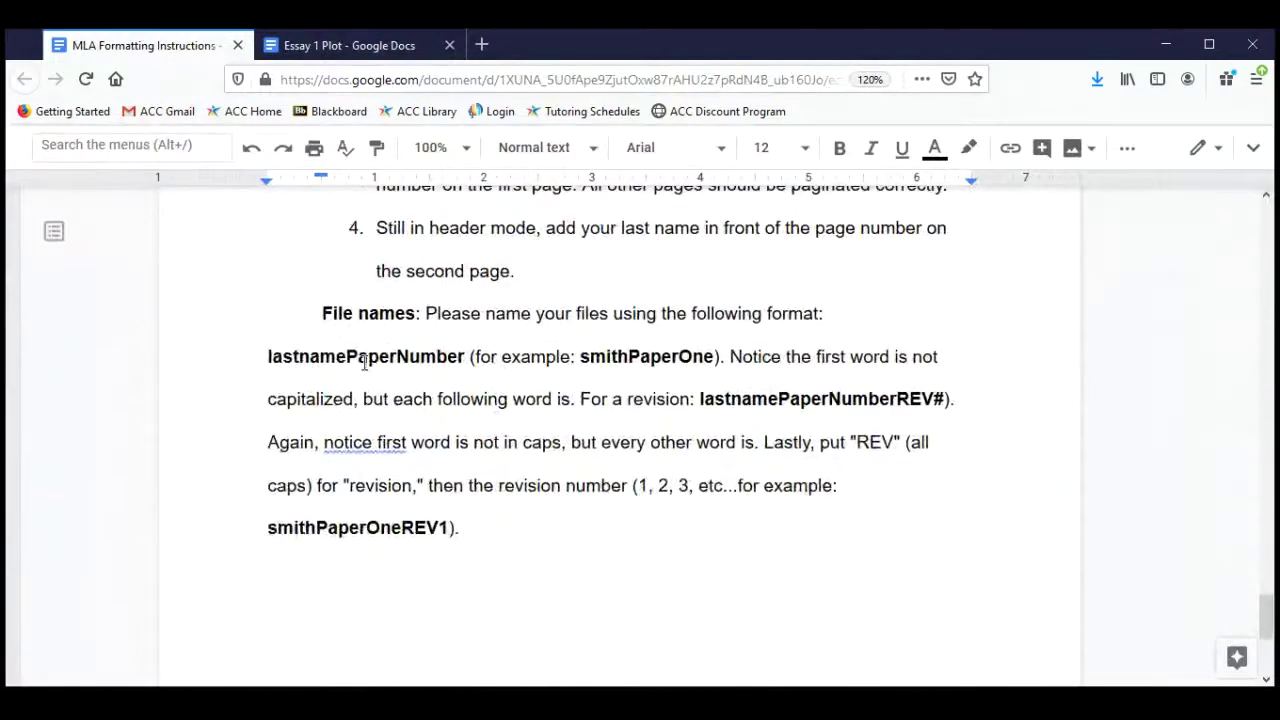
{"action": "left_click_drag", "start_coordinate": [318, 313], "coordinate": [426, 313]}
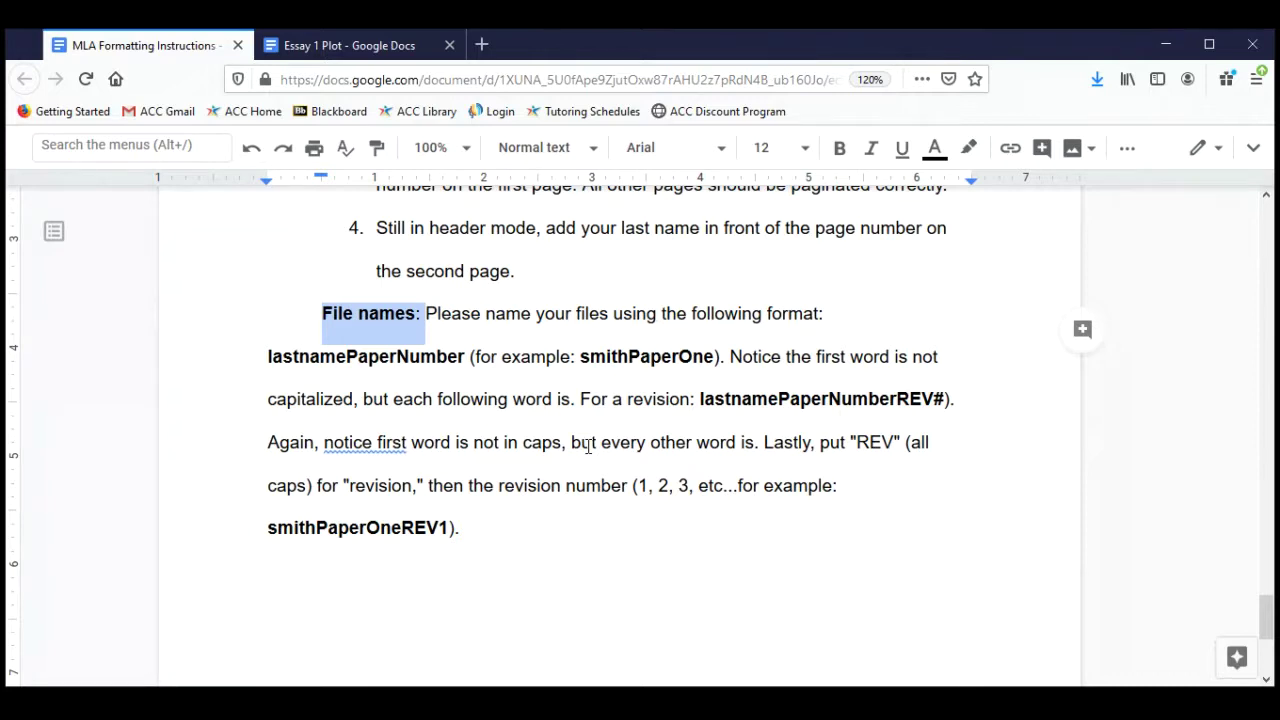
{"action": "left_click_drag", "start_coordinate": [265, 358], "coordinate": [466, 357]}
{"action": "left_click", "coordinate": [466, 357]}
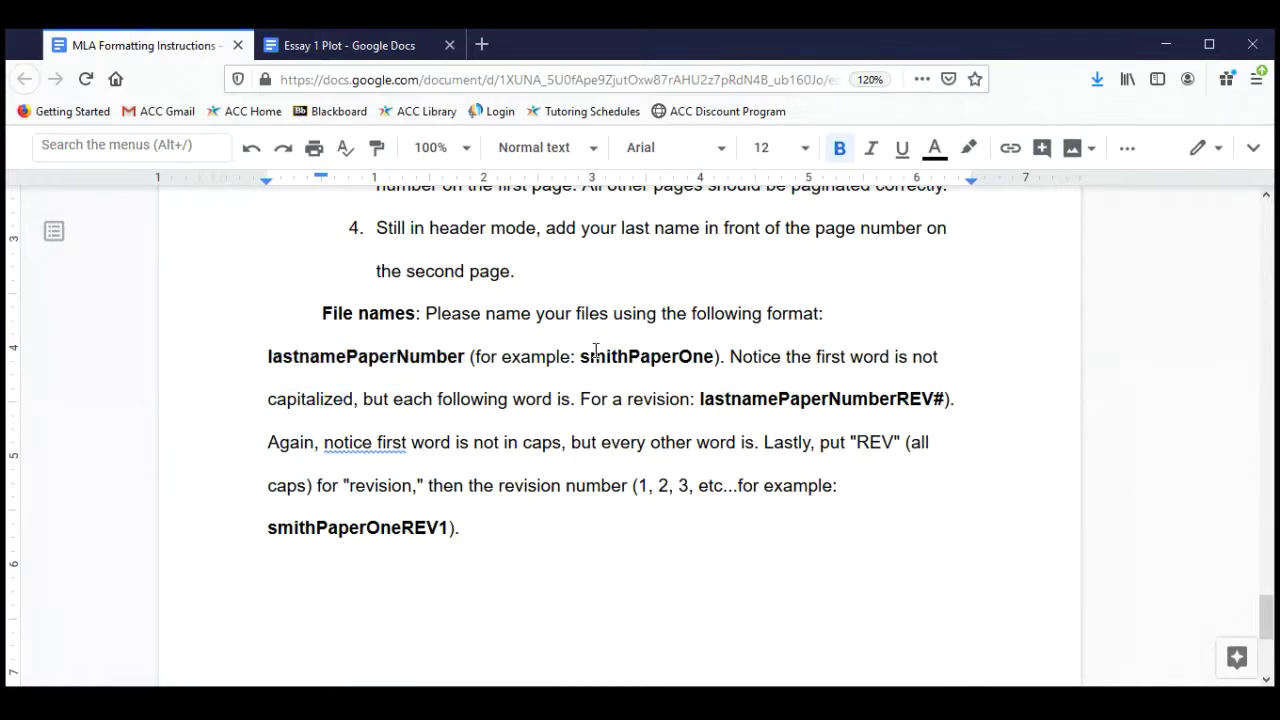
{"action": "left_click_drag", "start_coordinate": [580, 357], "coordinate": [712, 357]}
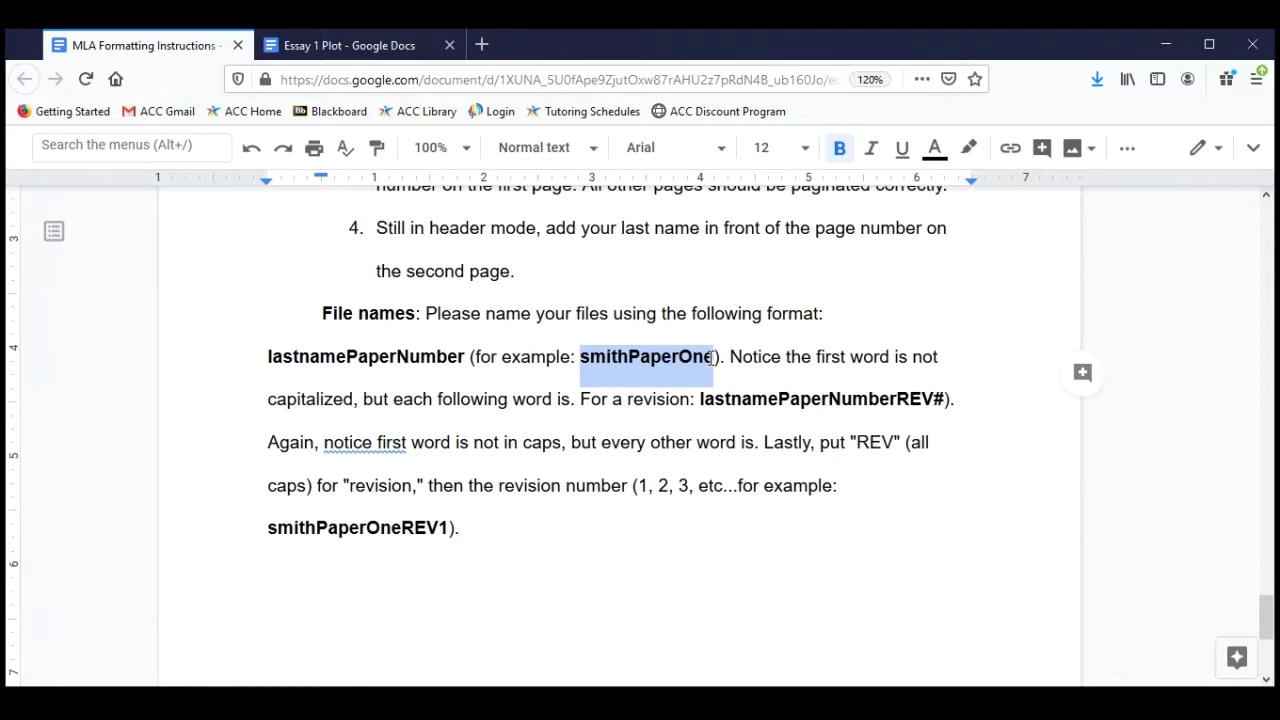
{"action": "left_click", "coordinate": [712, 357]}
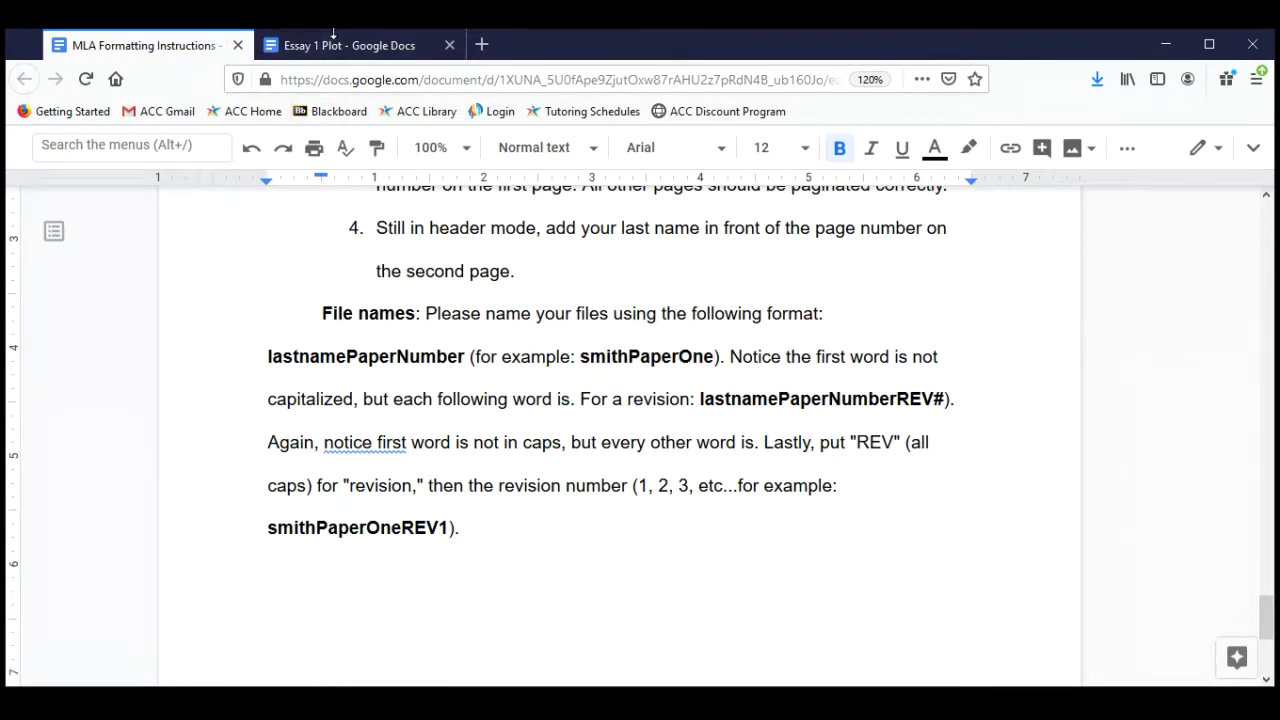
{"action": "left_click", "coordinate": [334, 38]}
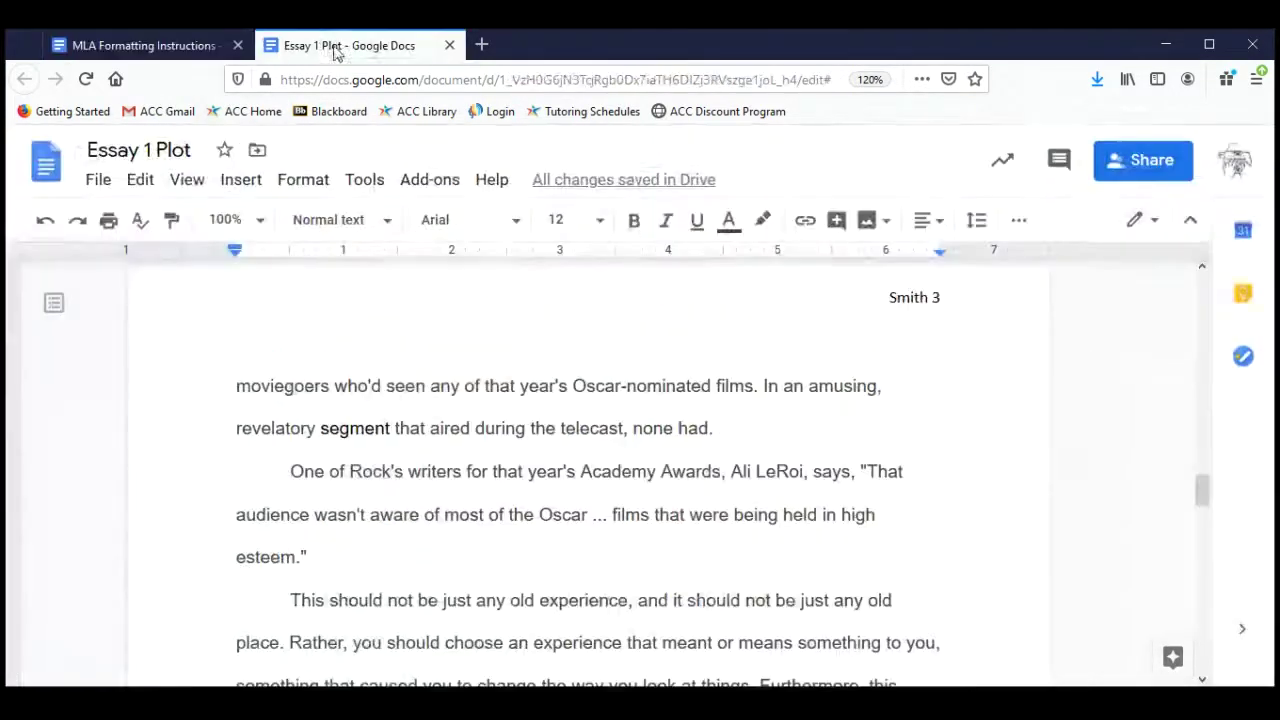
Replace the document title 'Essay 1 Plot' with smithPaperOne.
{"action": "left_click", "coordinate": [160, 150]}
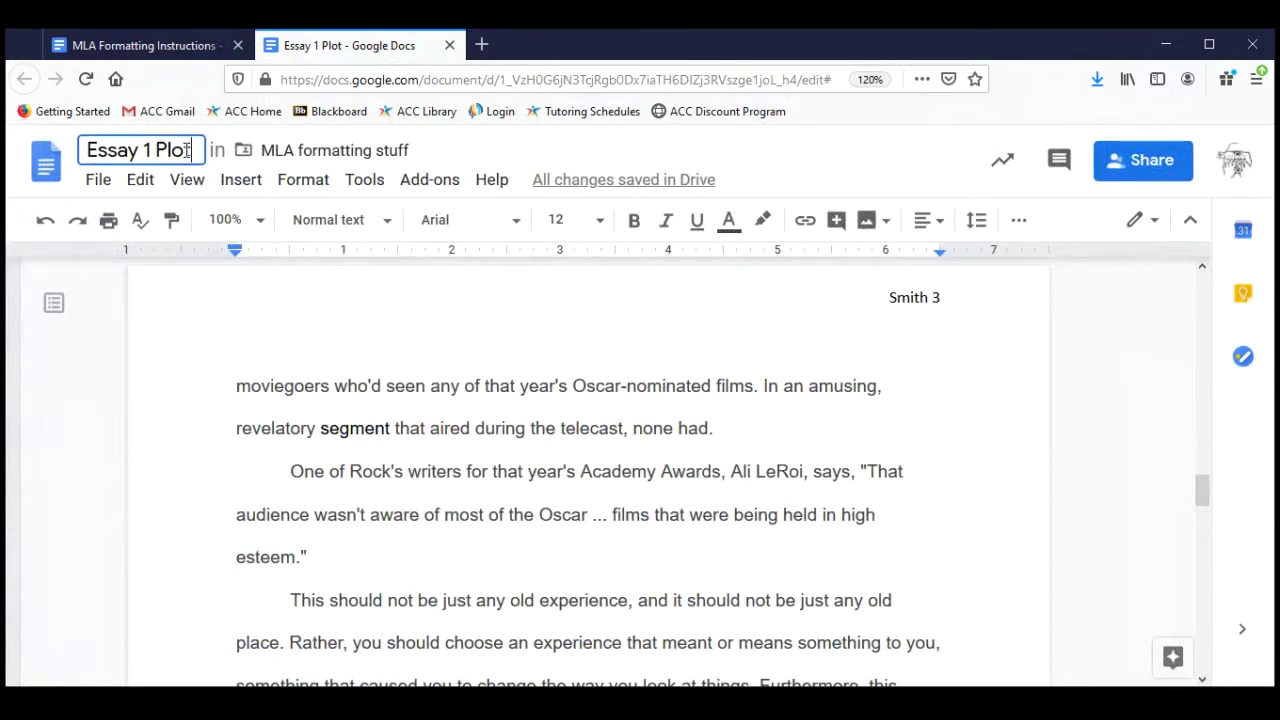
{"action": "left_click_drag", "start_coordinate": [190, 150], "coordinate": [63, 157]}
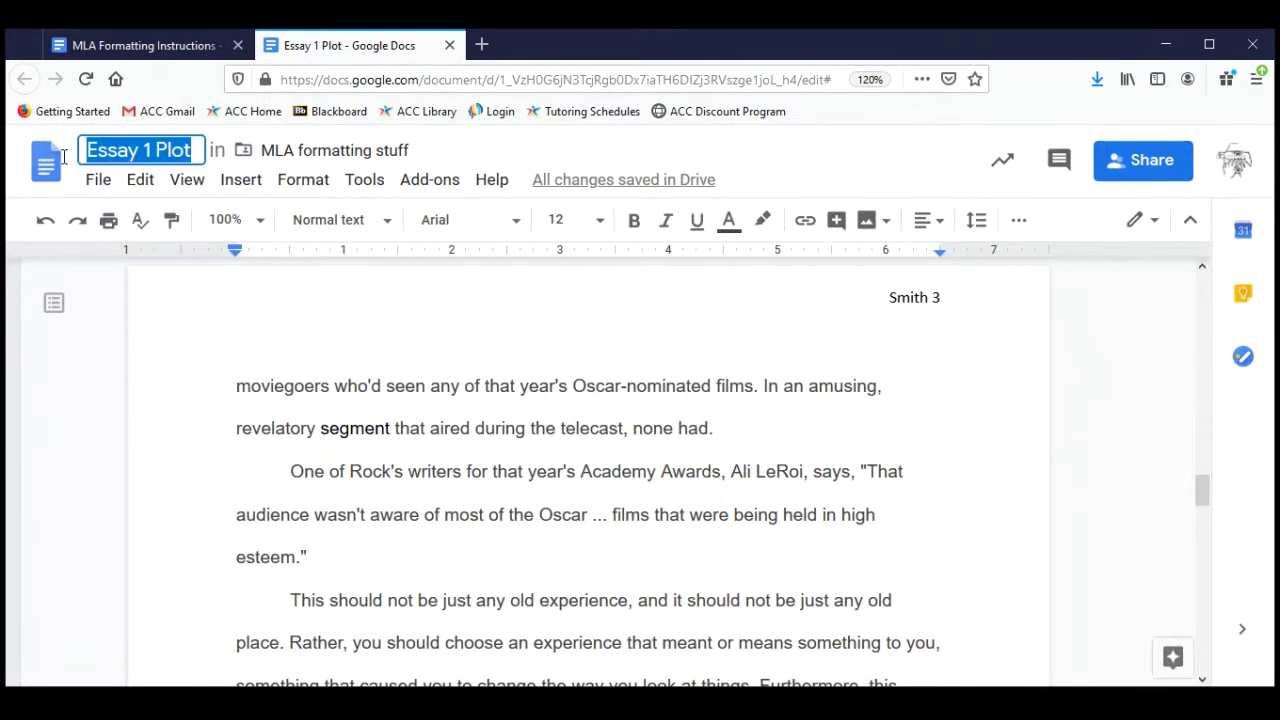
{"action": "type", "text": "smithPaperOne"}
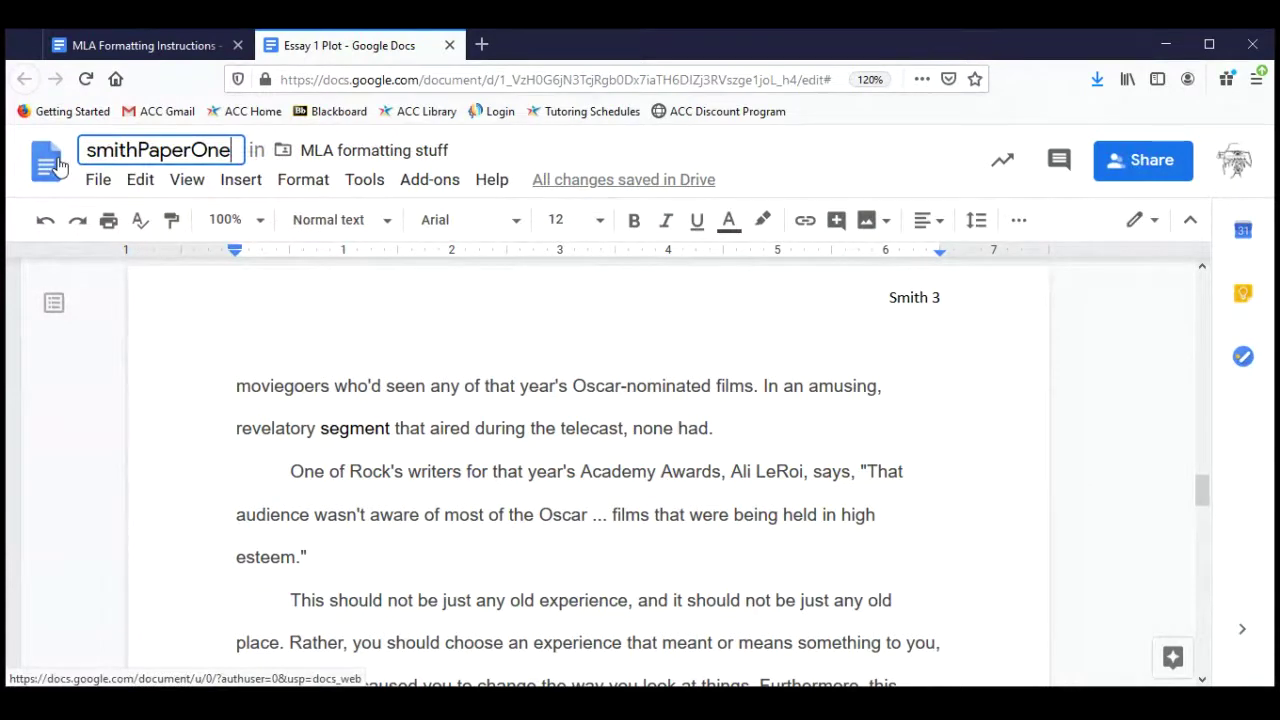
{"action": "left_click", "coordinate": [332, 413]}
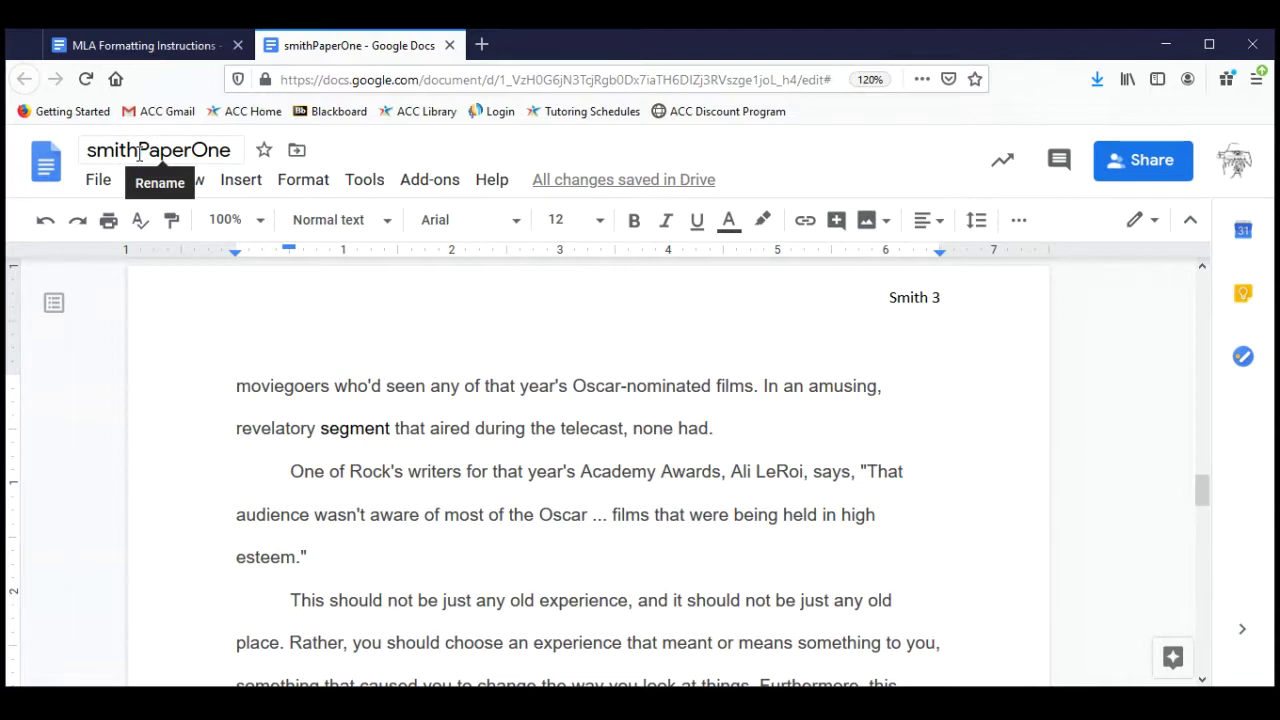
Remove the stray spaces from the title so it reads exactly smithPaperOne.
{"action": "left_click", "coordinate": [139, 153]}
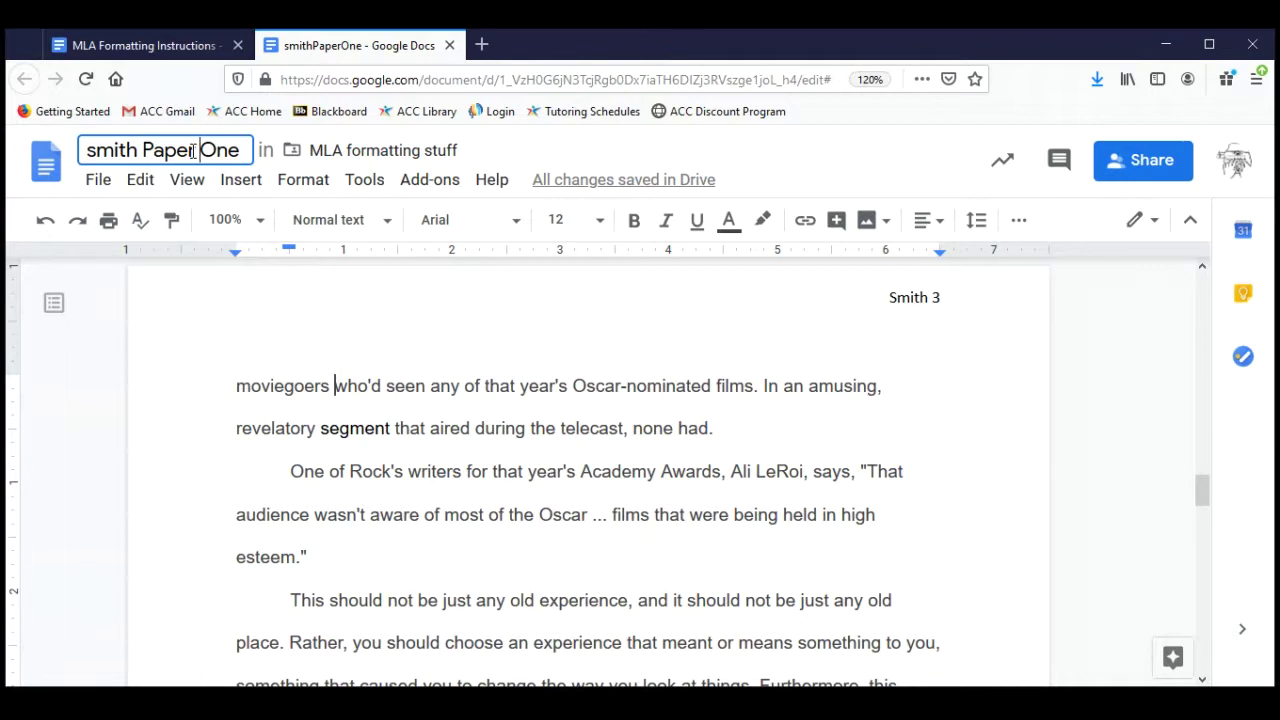
{"action": "left_click", "coordinate": [195, 151]}
{"action": "key", "text": "BackSpace"}
{"action": "key", "text": "BackSpace"}
{"action": "key", "text": "BackSpace"}
{"action": "type", "text": "1"}
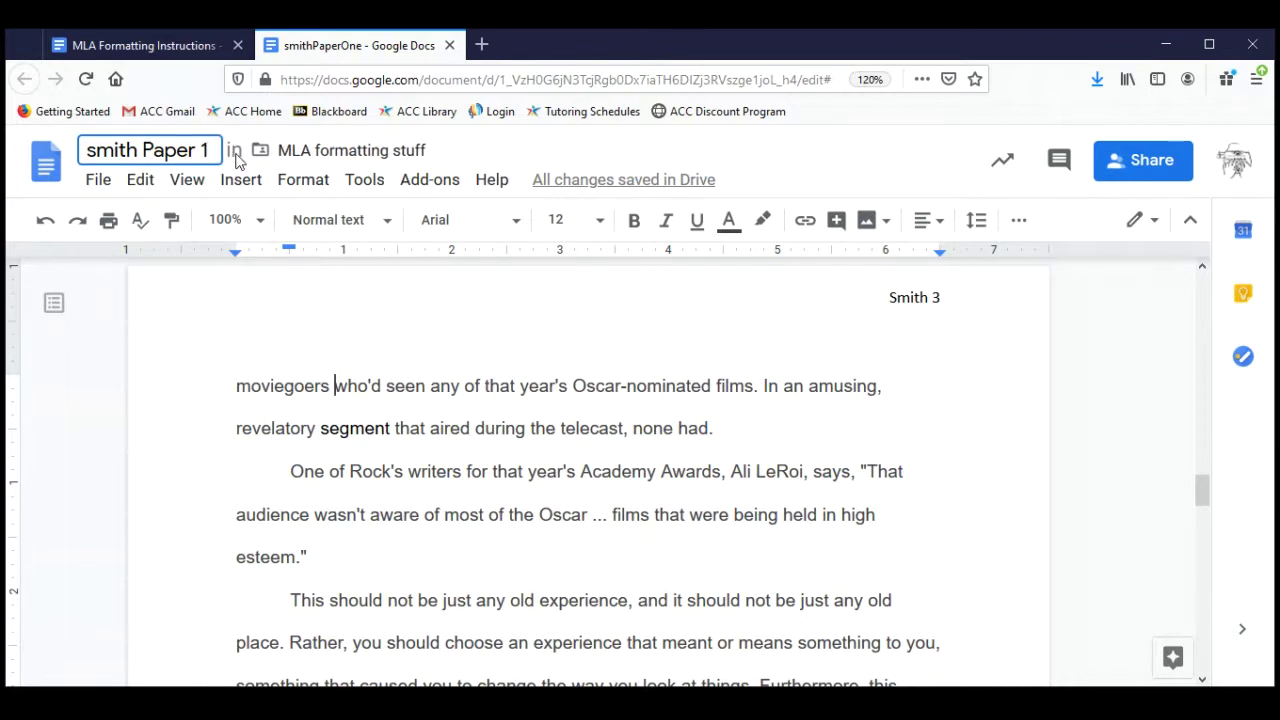
{"action": "key", "text": "BackSpace"}
{"action": "type", "text": "One"}
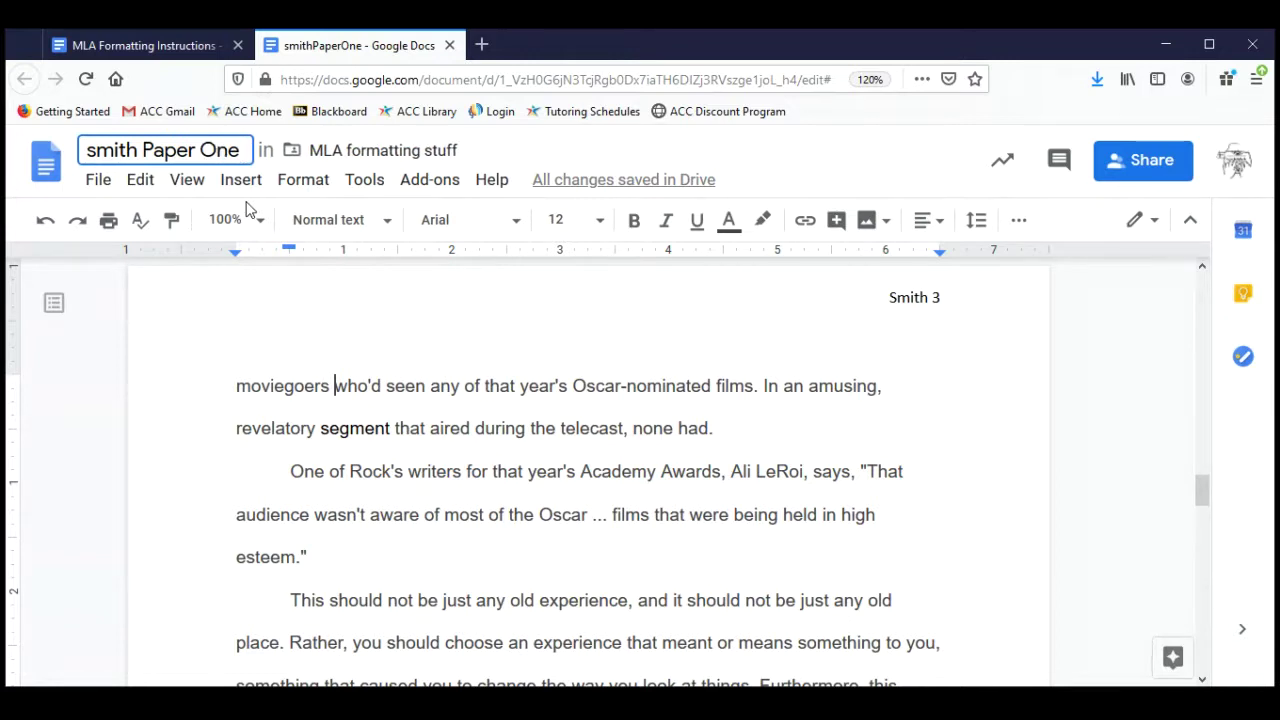
{"action": "key", "text": "Left"}
{"action": "key", "text": "Left"}
{"action": "key", "text": "Left"}
{"action": "key", "text": "BackSpace"}
{"action": "key", "text": "Left"}
{"action": "key", "text": "Left"}
{"action": "key", "text": "Left"}
{"action": "key", "text": "Left"}
{"action": "key", "text": "Left"}
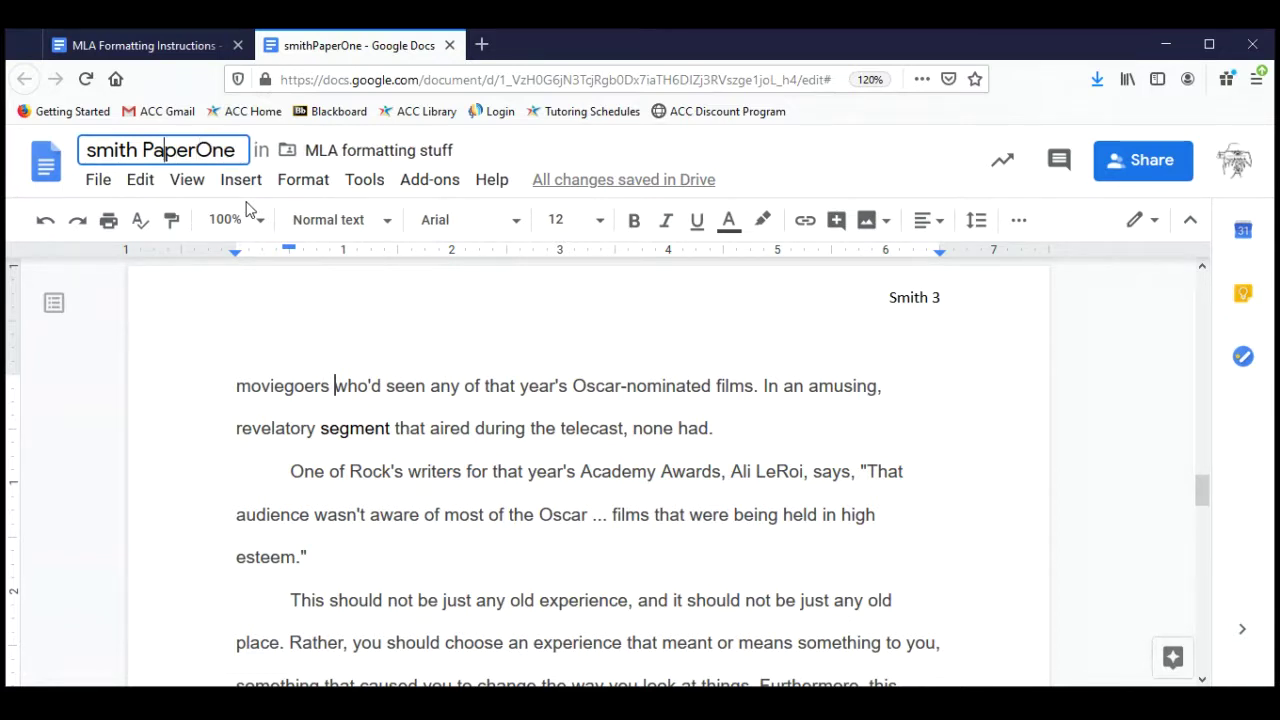
{"action": "key", "text": "BackSpace"}
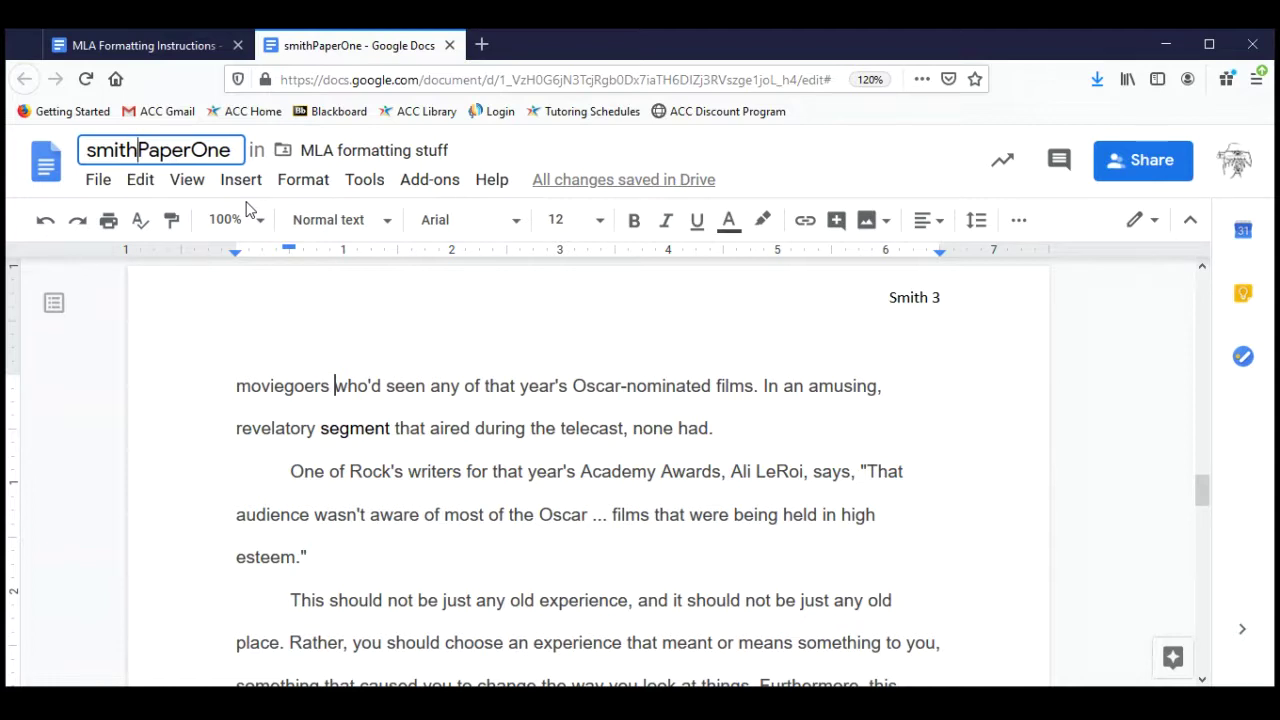
{"action": "left_click", "coordinate": [495, 478]}
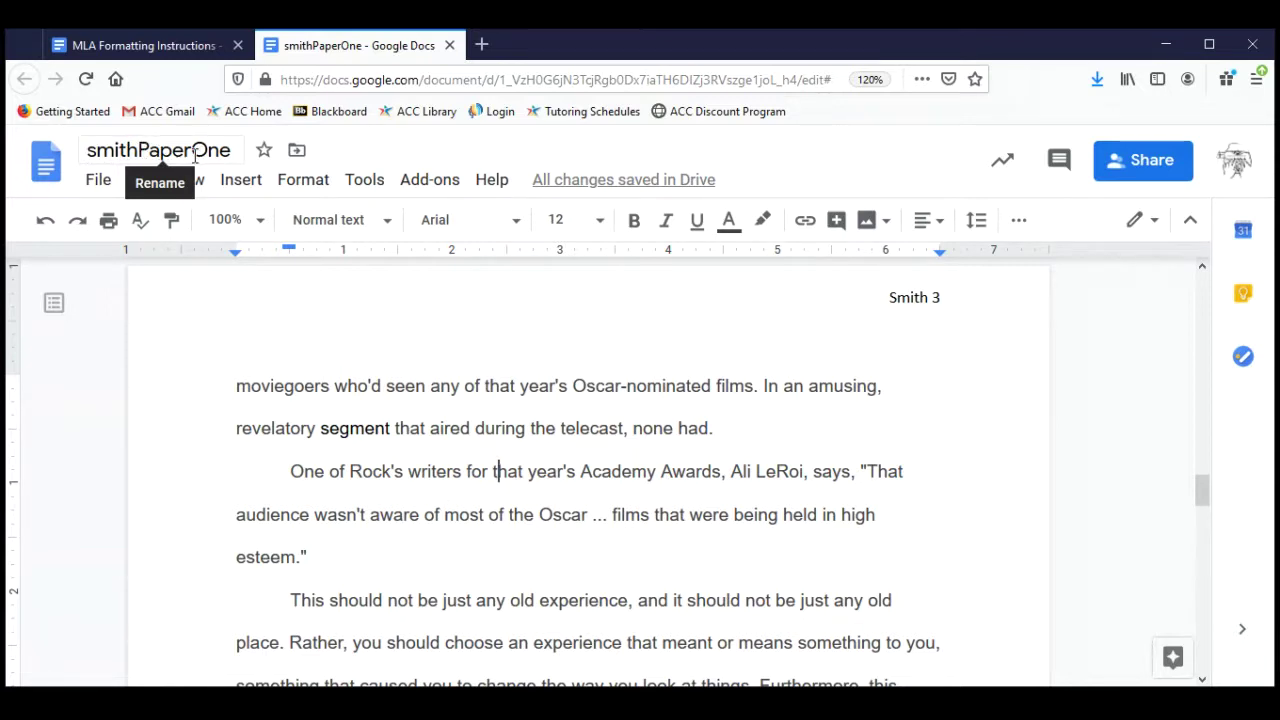
{"action": "left_click", "coordinate": [341, 383]}
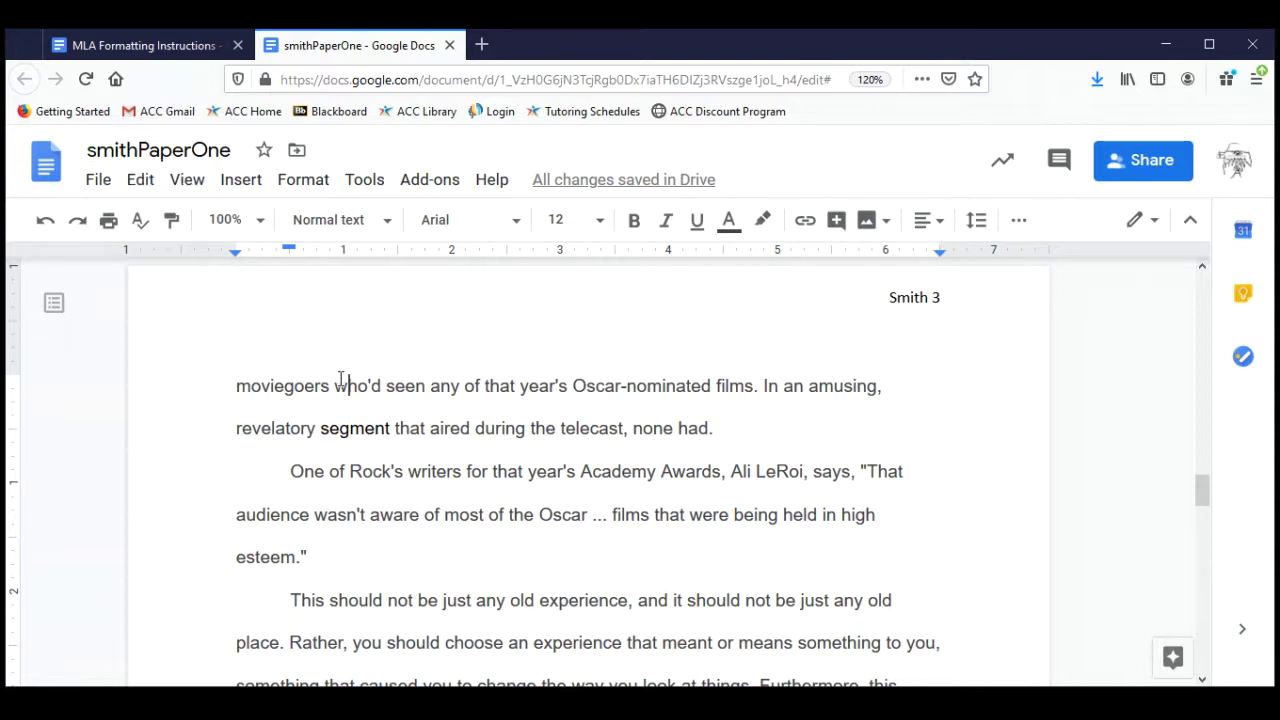
{"action": "left_click", "coordinate": [145, 45]}
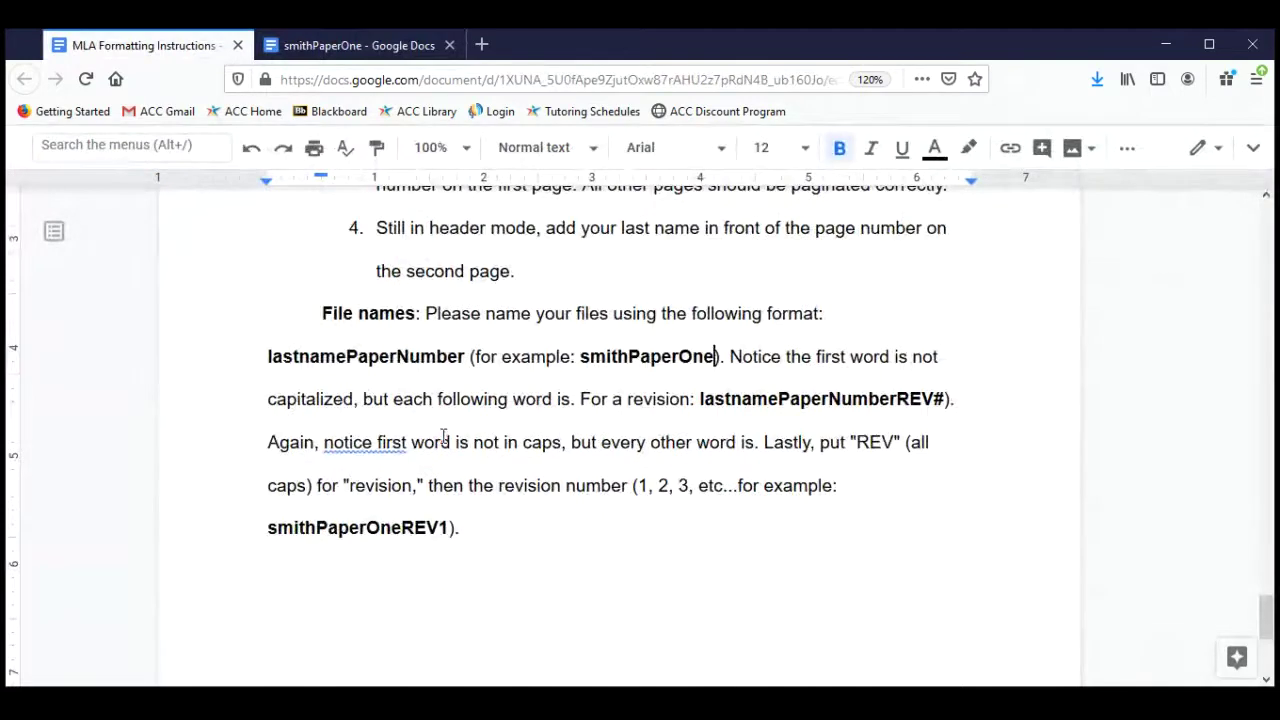
{"action": "scroll", "coordinate": [623, 414], "scroll_direction": "down", "scroll_amount": 1}
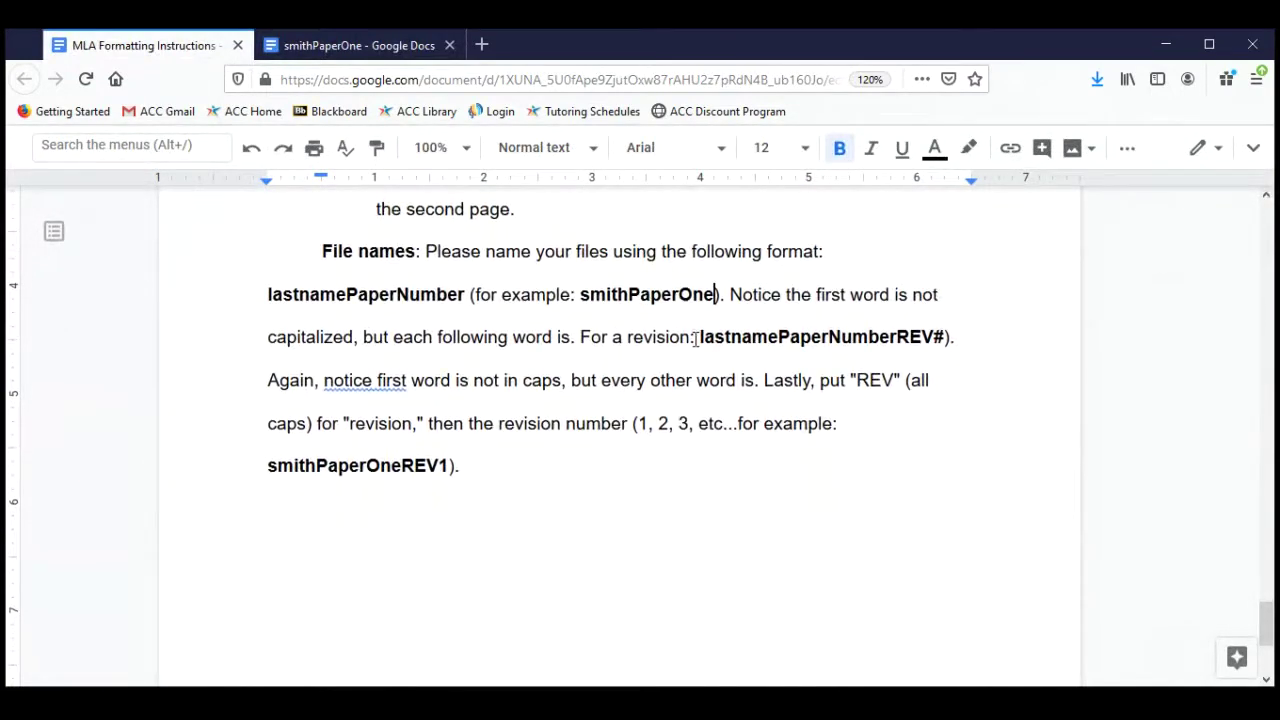
{"action": "left_click_drag", "start_coordinate": [699, 337], "coordinate": [1023, 331]}
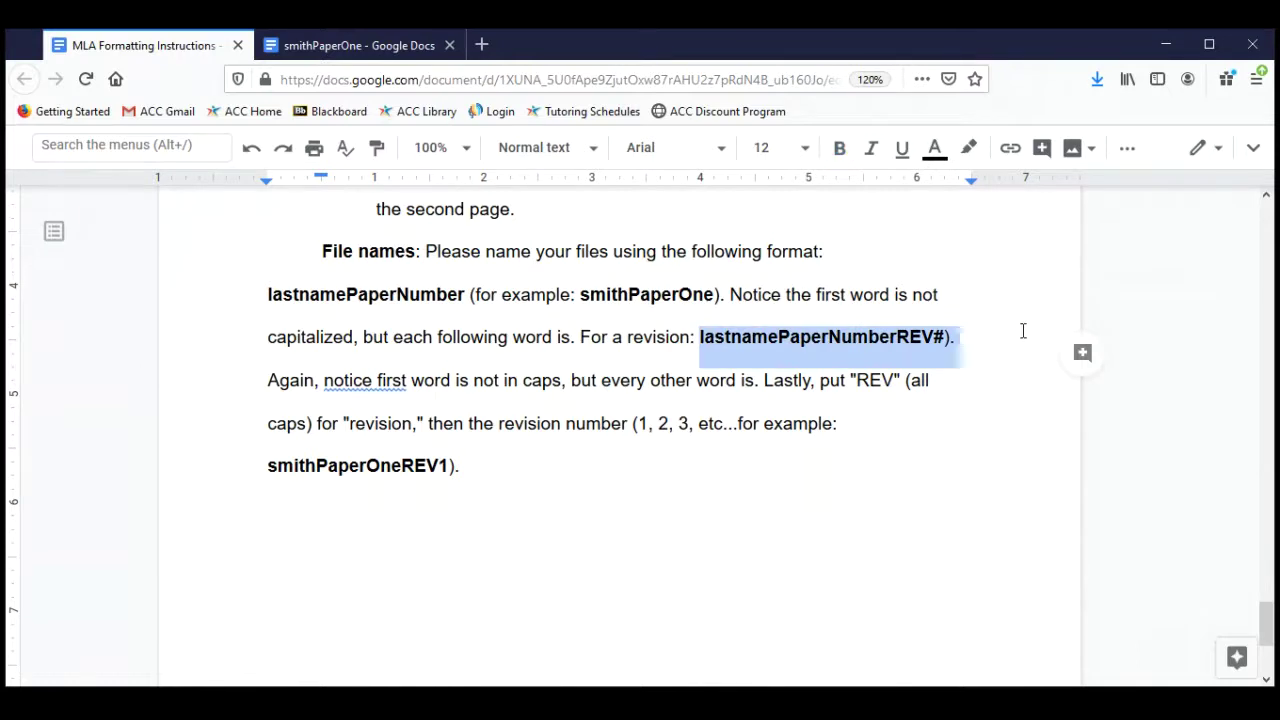
{"action": "left_click", "coordinate": [347, 50]}
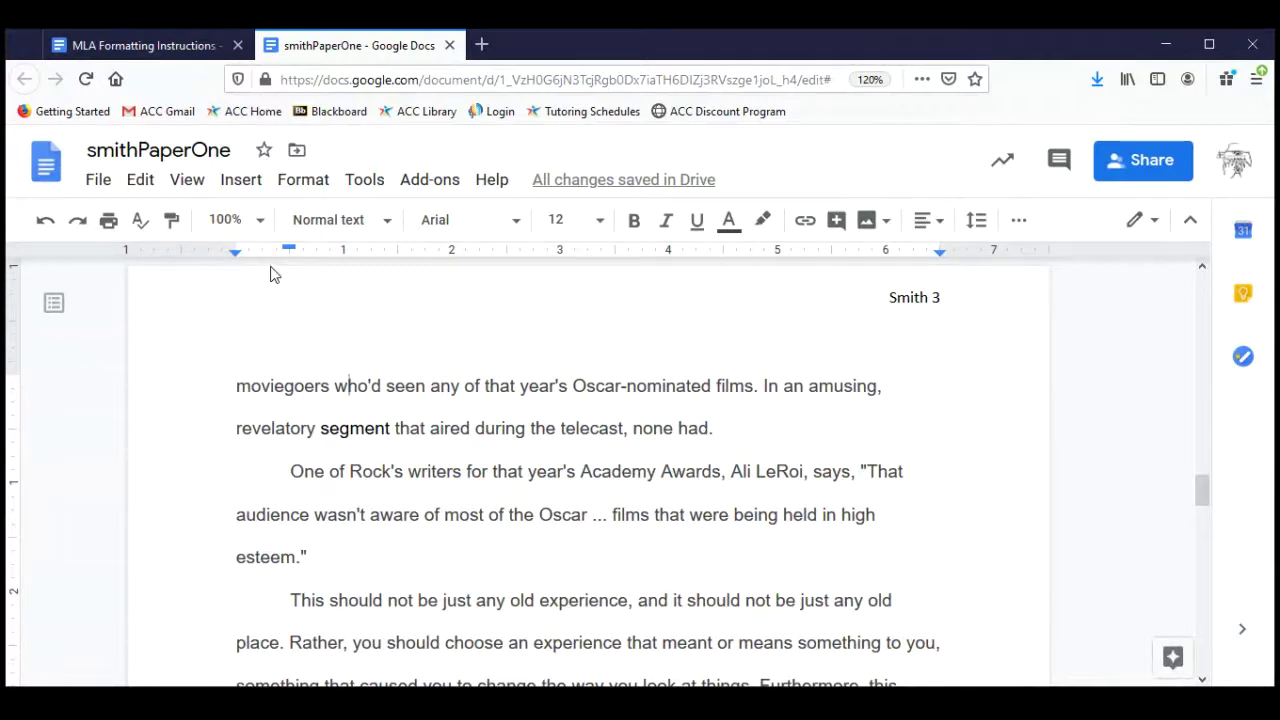
{"action": "left_click", "coordinate": [226, 150]}
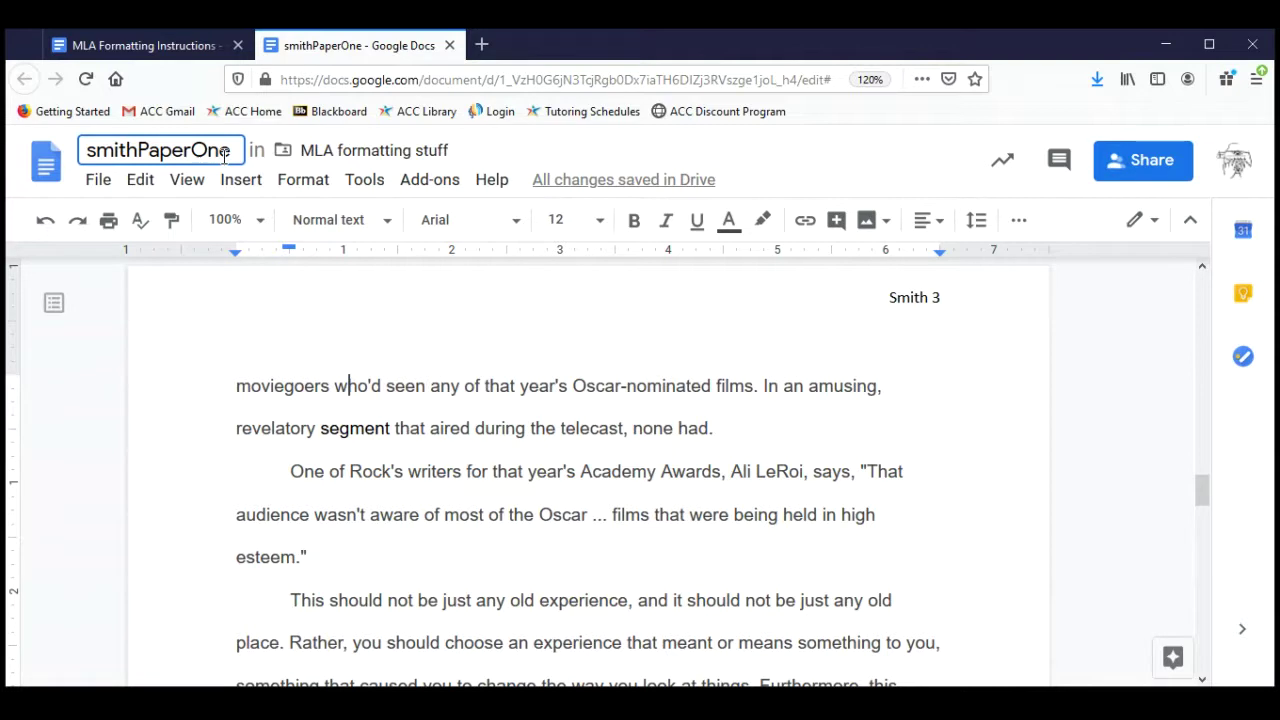
{"action": "type", "text": "EDIT"}
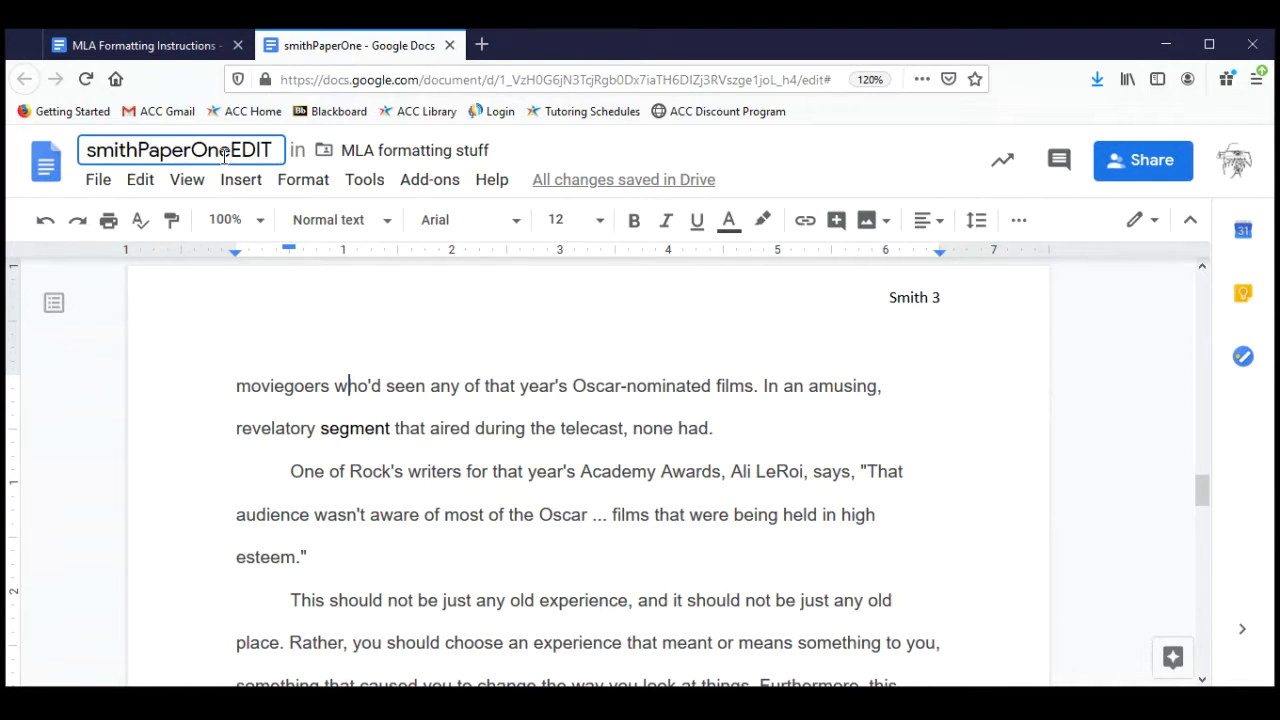
{"action": "type", "text": "1"}
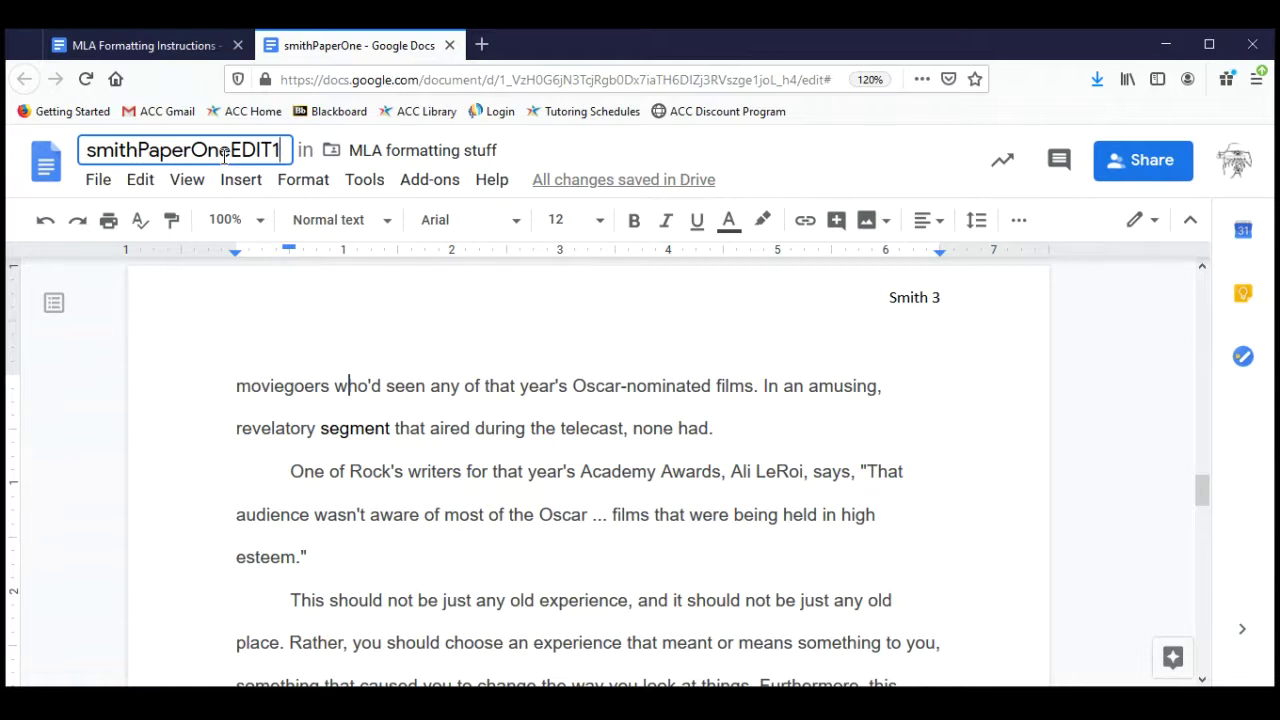
{"action": "key", "text": "BackSpace"}
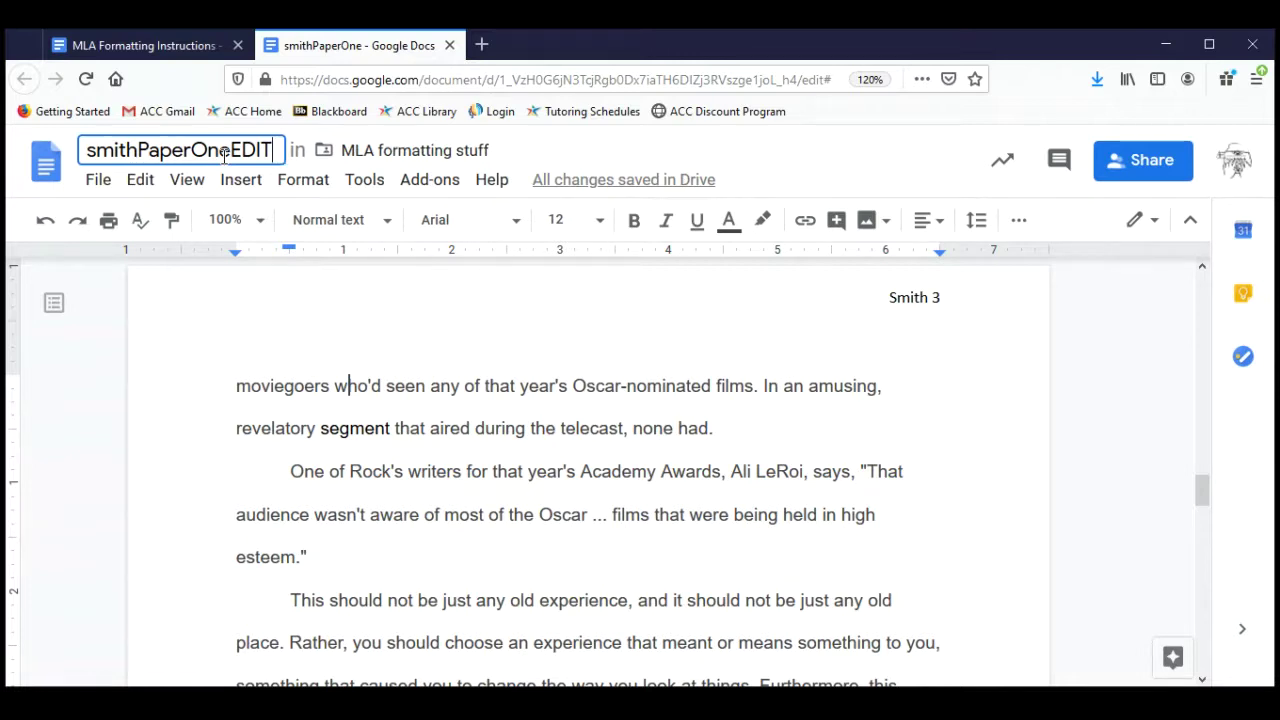
{"action": "type", "text": "2"}
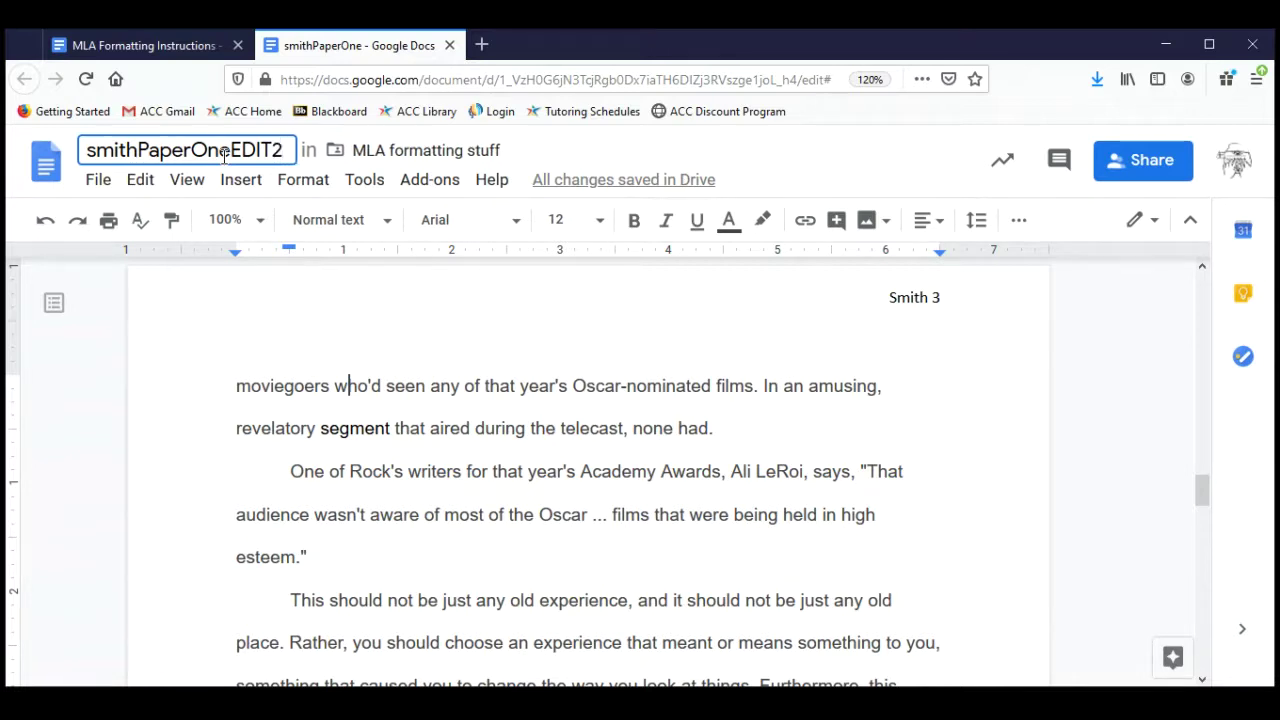
{"action": "key", "text": "BackSpace"}
{"action": "key", "text": "BackSpace"}
{"action": "key", "text": "BackSpace"}
{"action": "key", "text": "BackSpace"}
{"action": "key", "text": "BackSpace"}
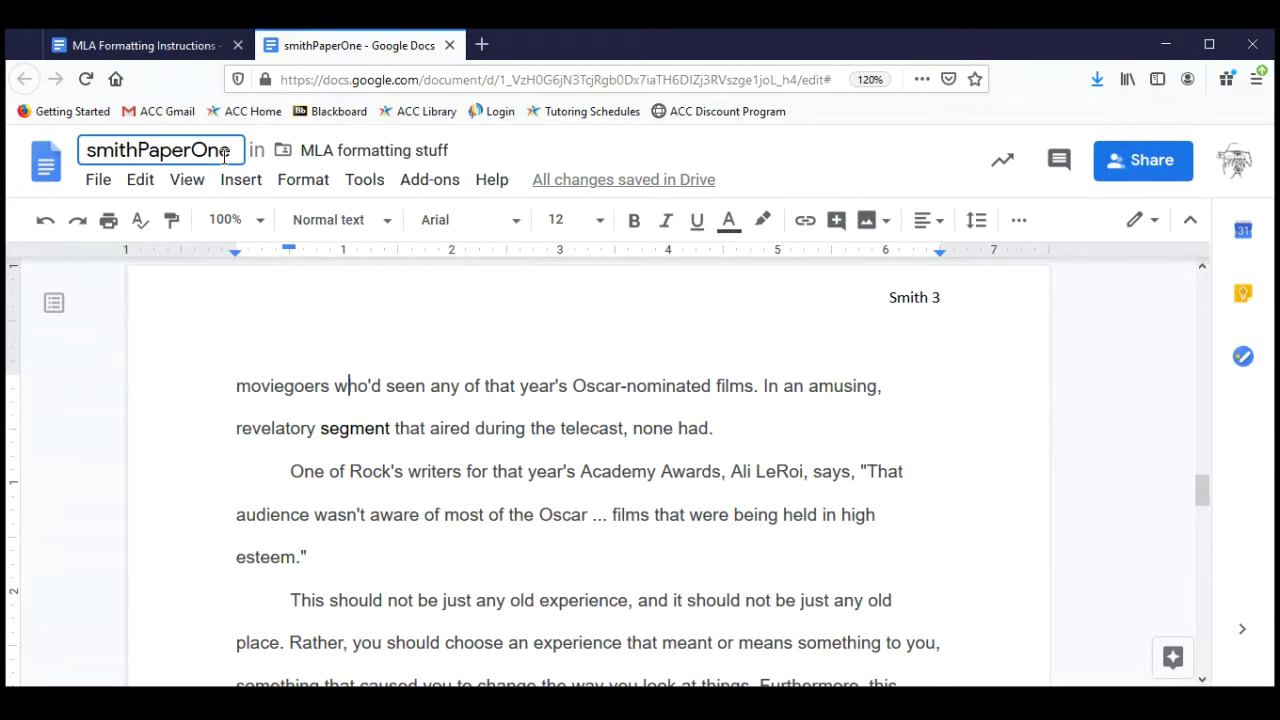
{"action": "type", "text": "REV"}
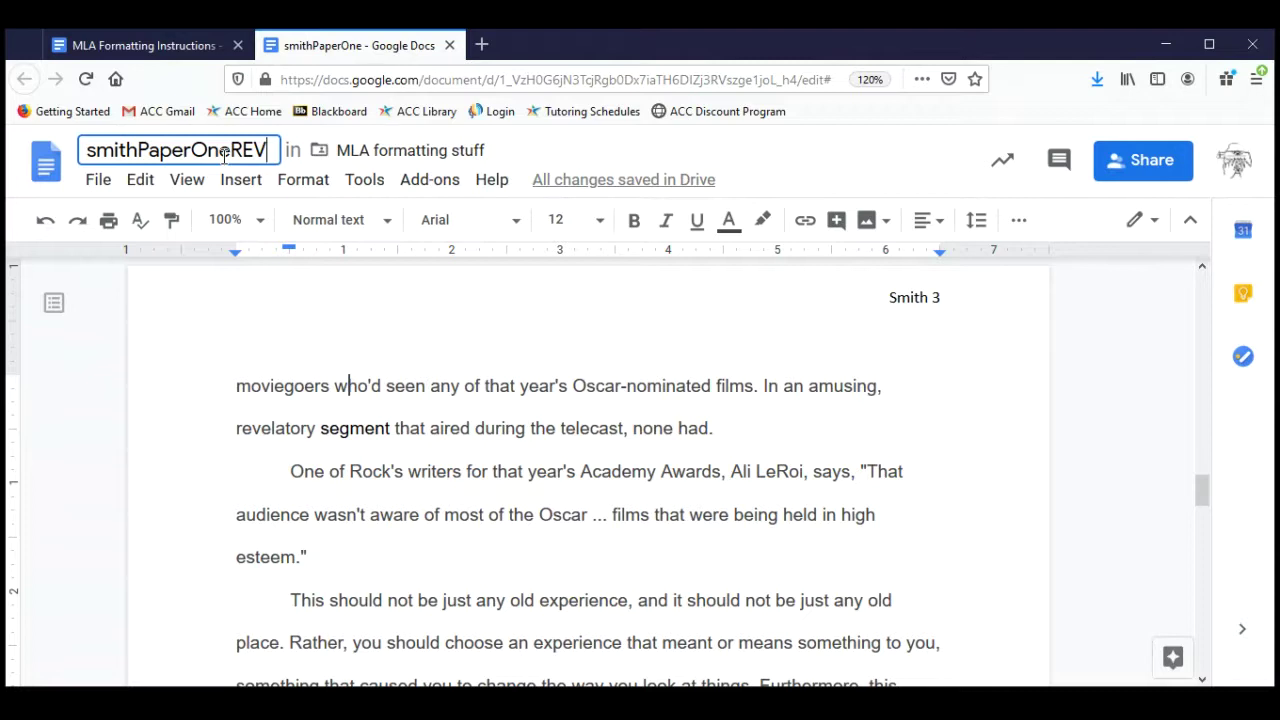
{"action": "type", "text": "1"}
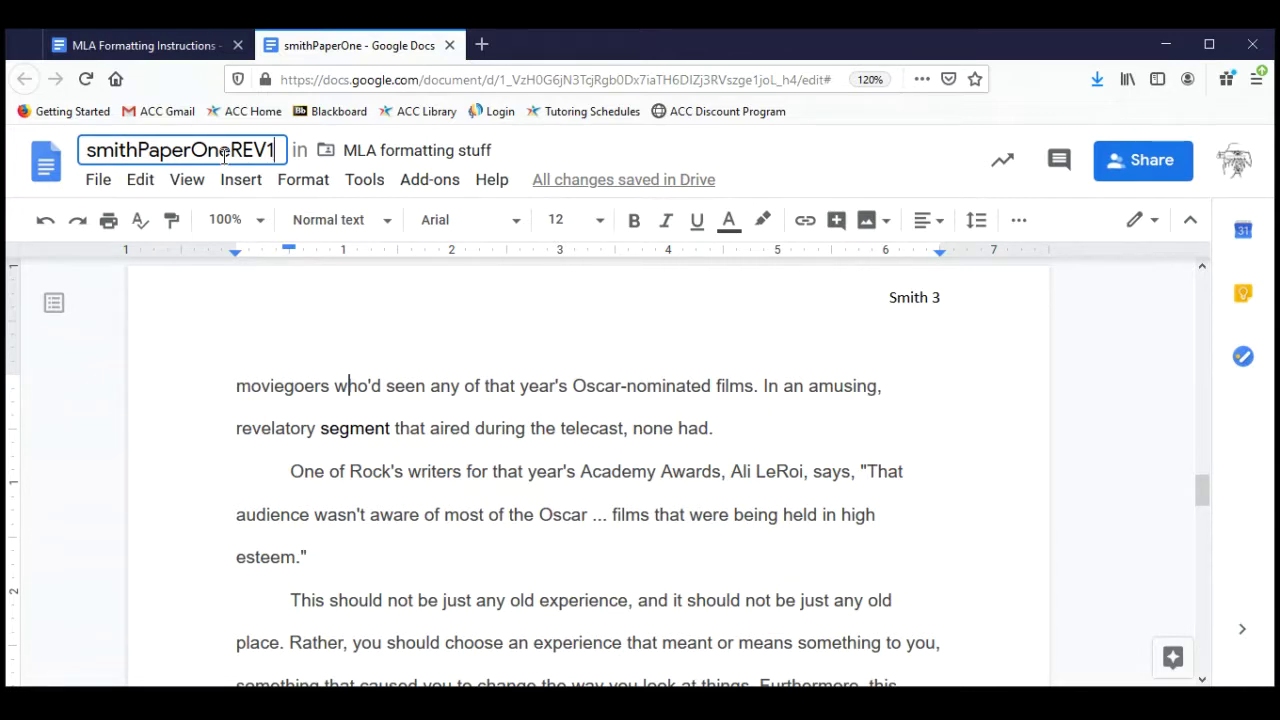
{"action": "key", "text": "BackSpace"}
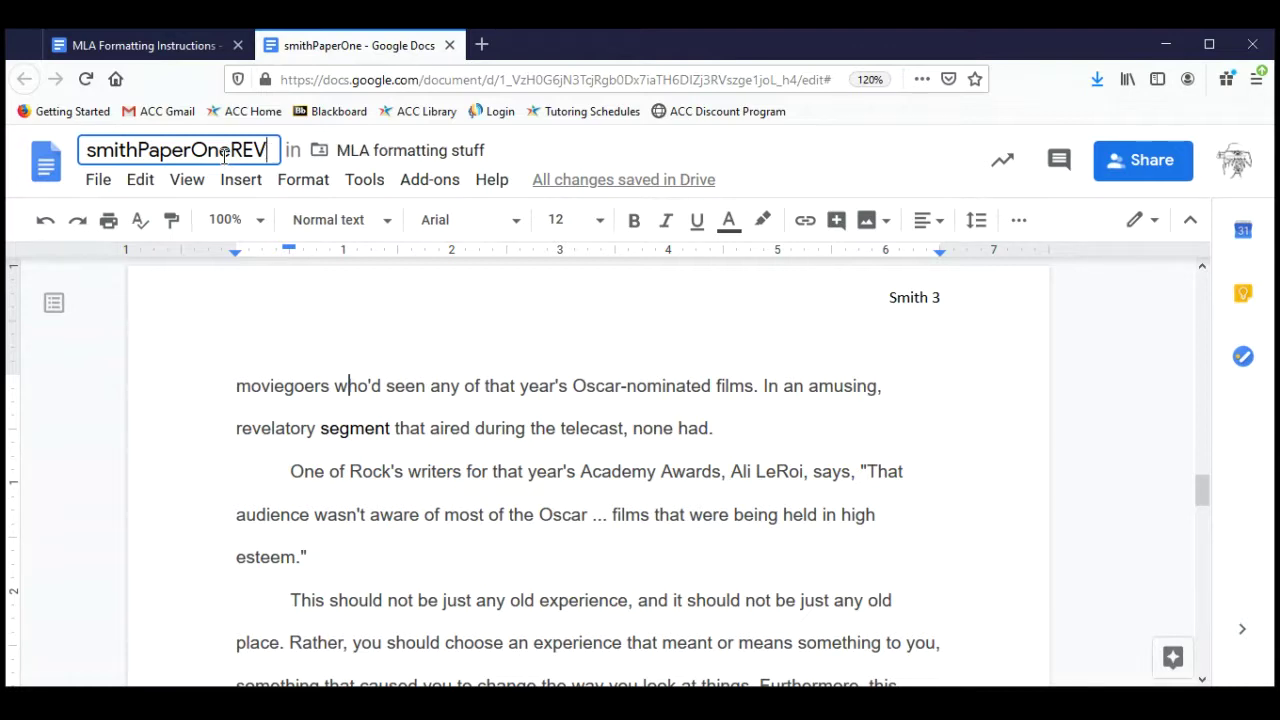
{"action": "type", "text": "2"}
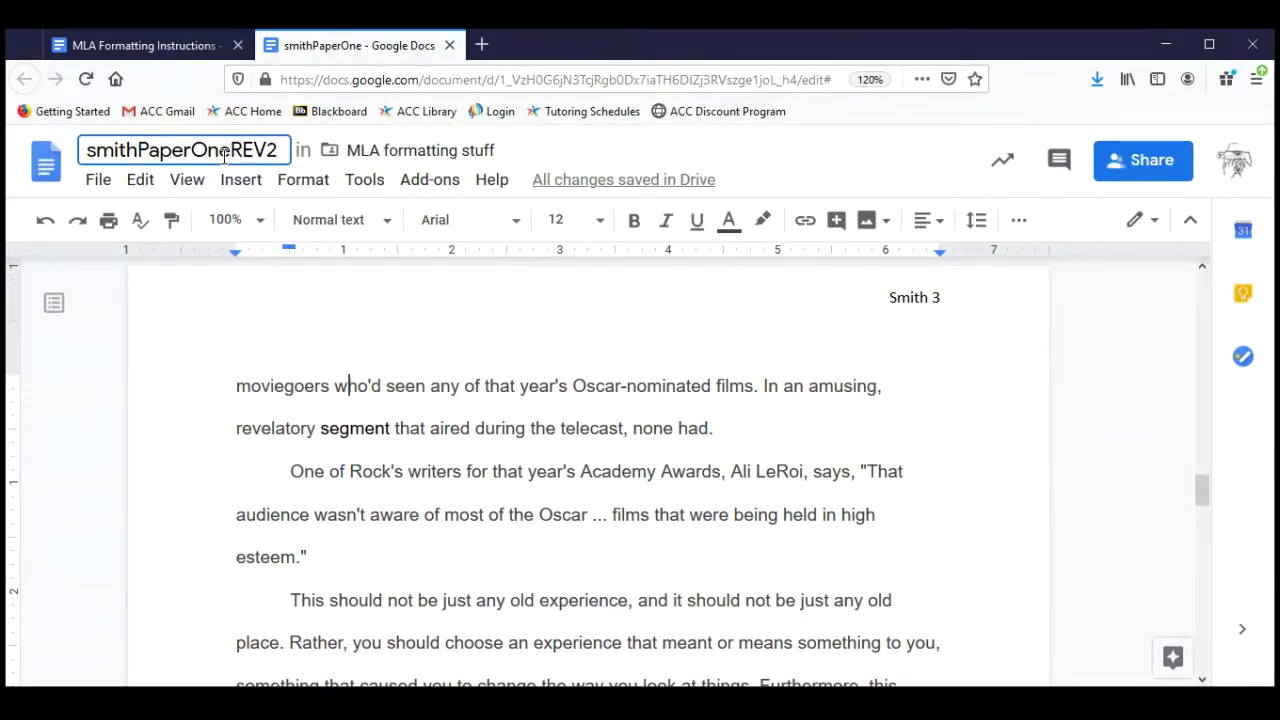
{"action": "left_click", "coordinate": [447, 401]}
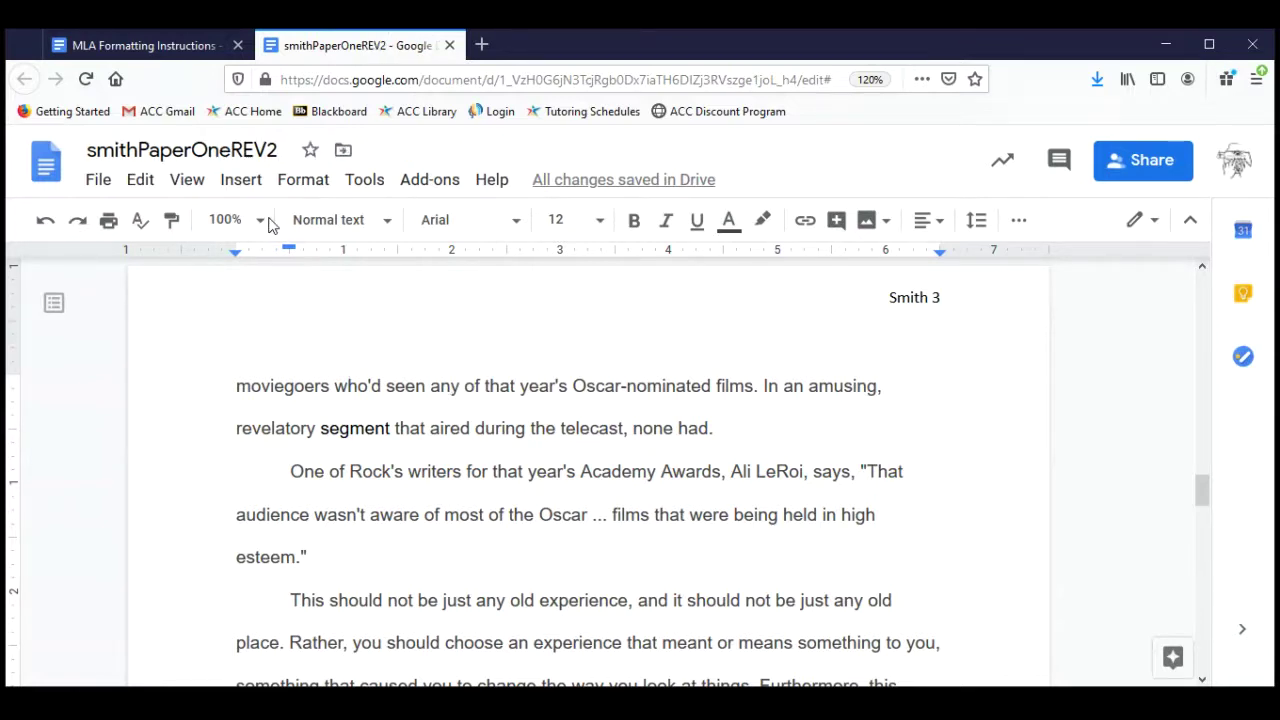
{"action": "left_click", "coordinate": [277, 150]}
{"action": "key", "text": "BackSpace"}
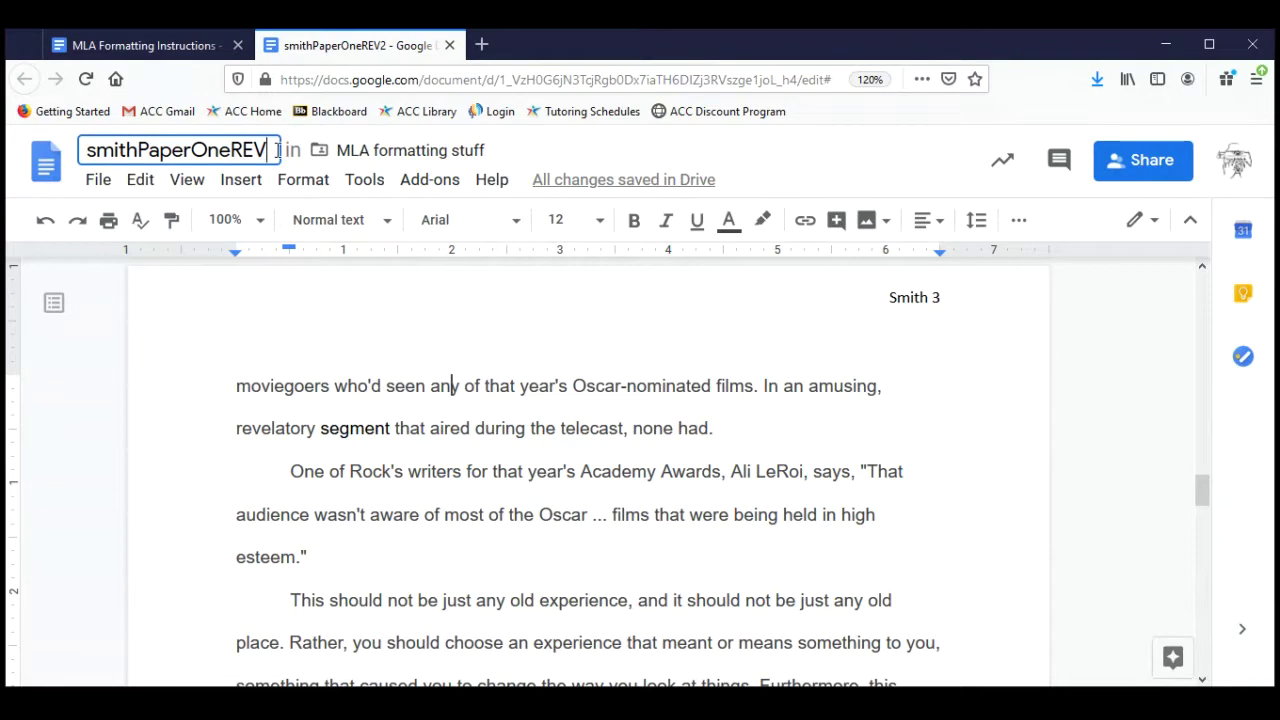
{"action": "key", "text": "BackSpace"}
{"action": "key", "text": "BackSpace"}
{"action": "key", "text": "BackSpace"}
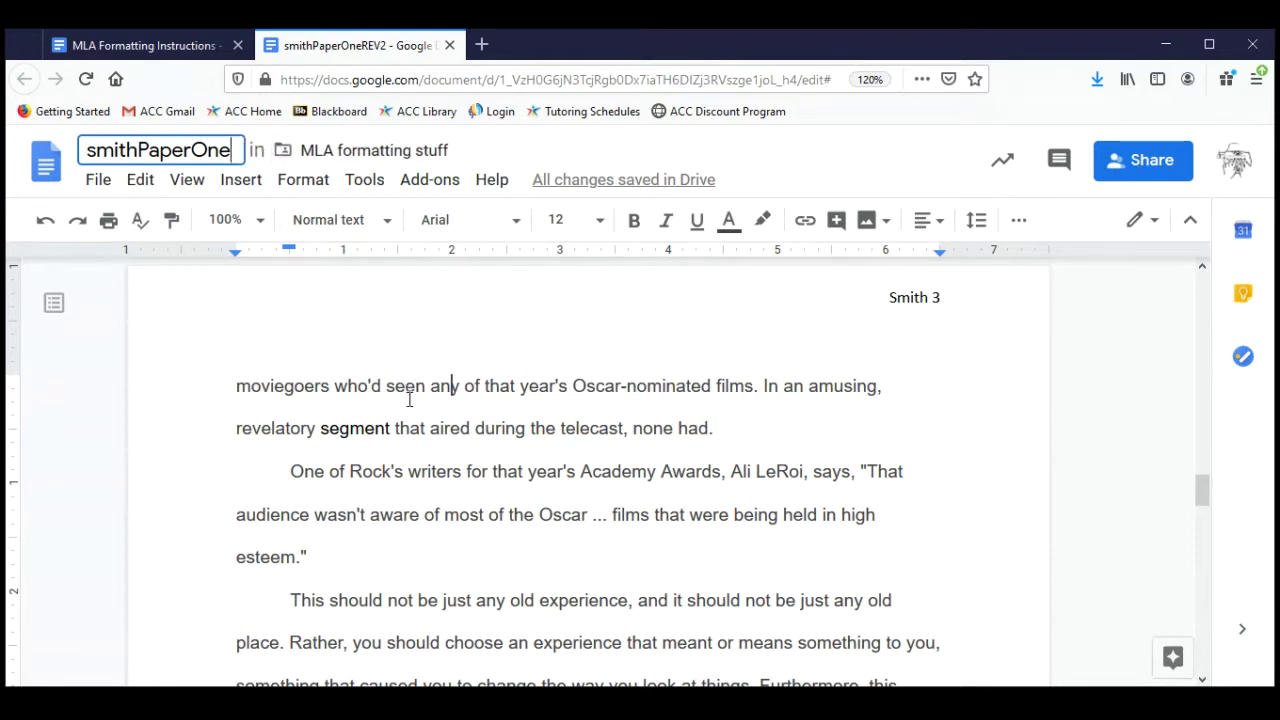
{"action": "left_click", "coordinate": [409, 400]}
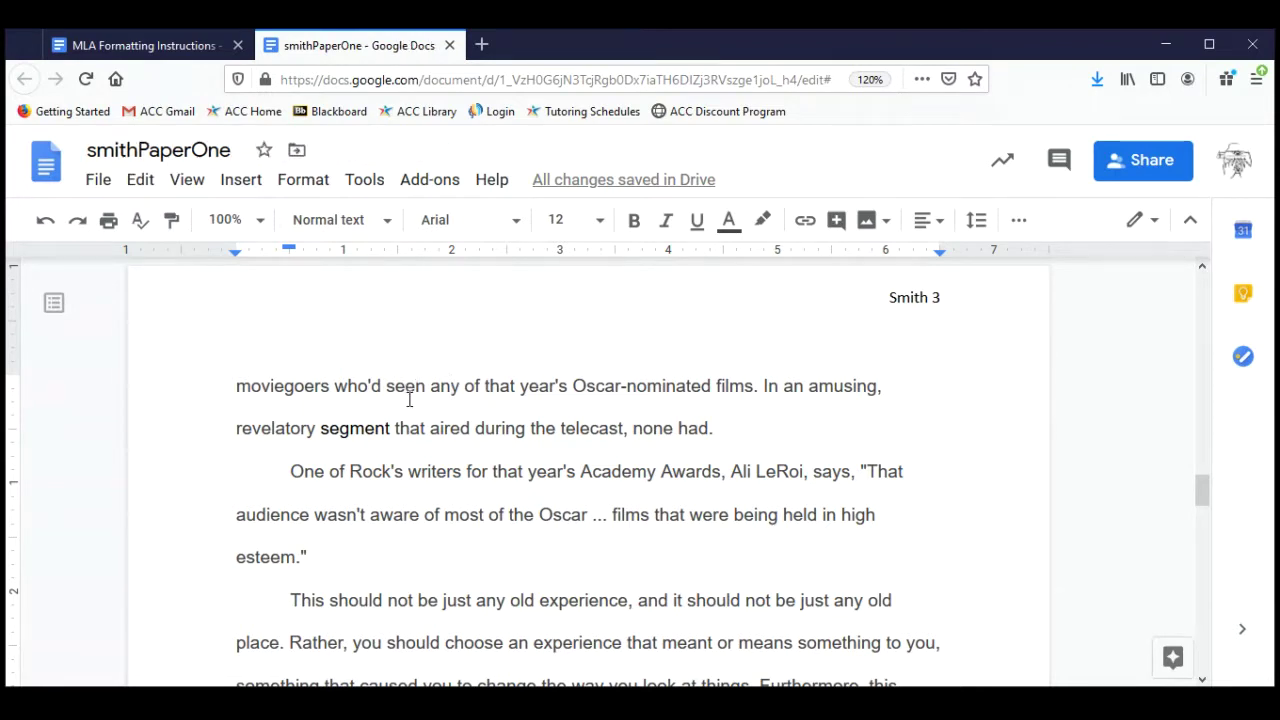